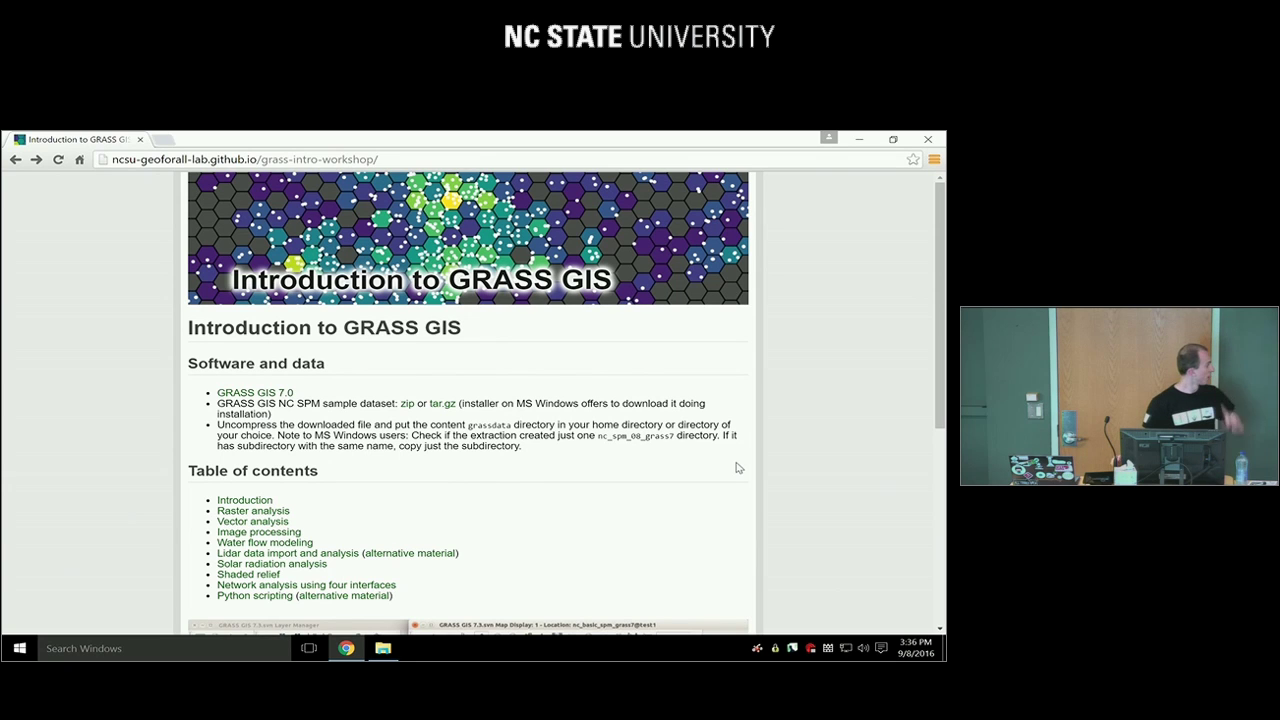
Open the Introduction chapter of the workshop and view its section on starting GRASS and the data structure
left_click(255, 503)
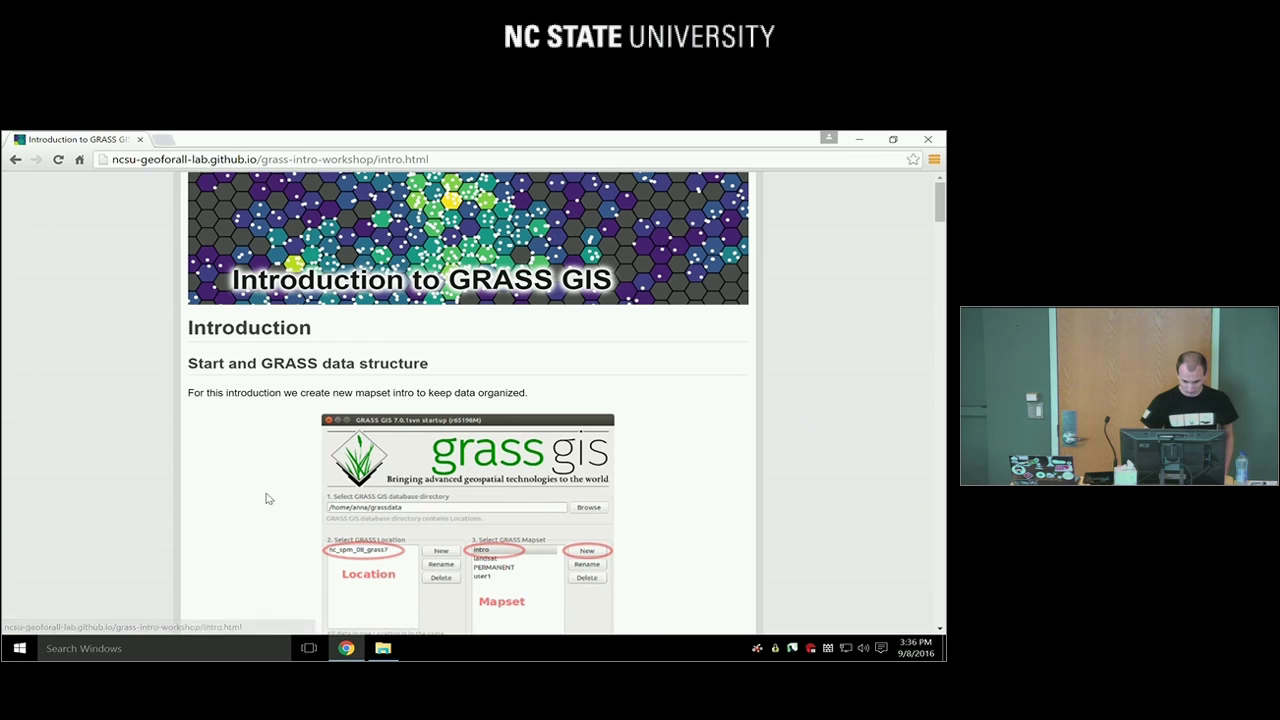
key("ctrl+plus")
key("ctrl+plus")
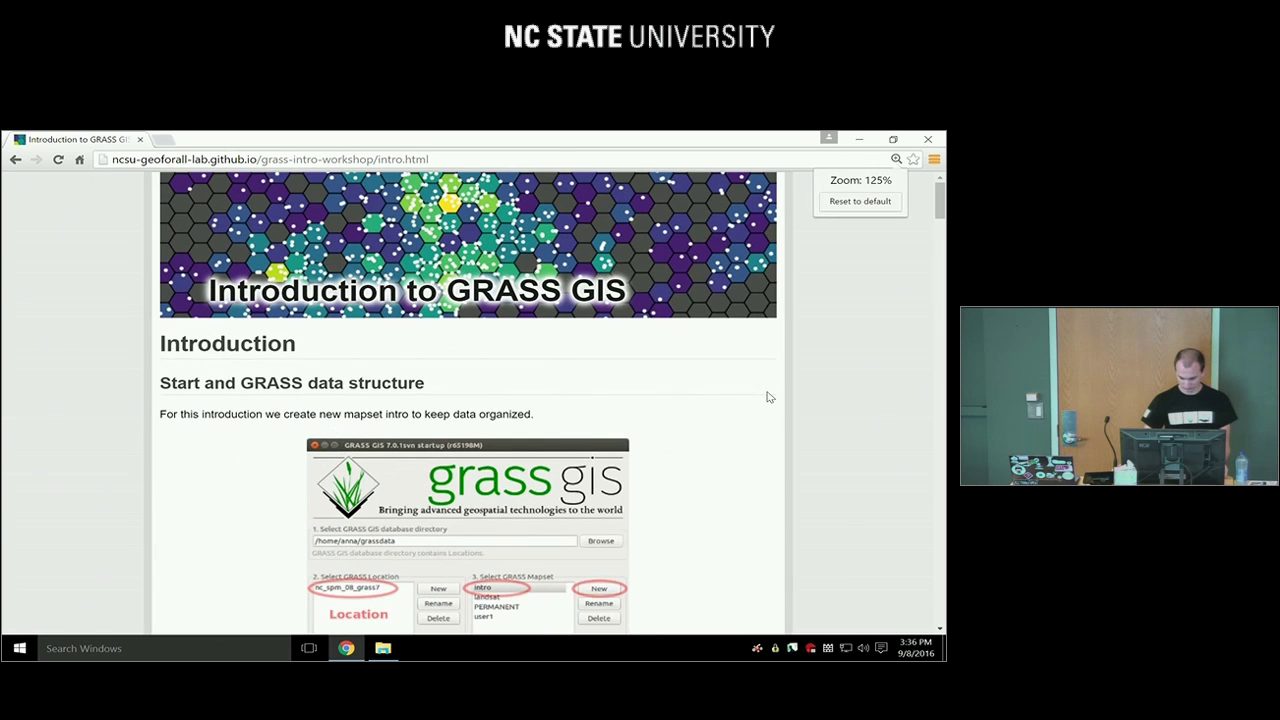
scroll(766, 397, "down", 2)
scroll(768, 397, "down", 2)
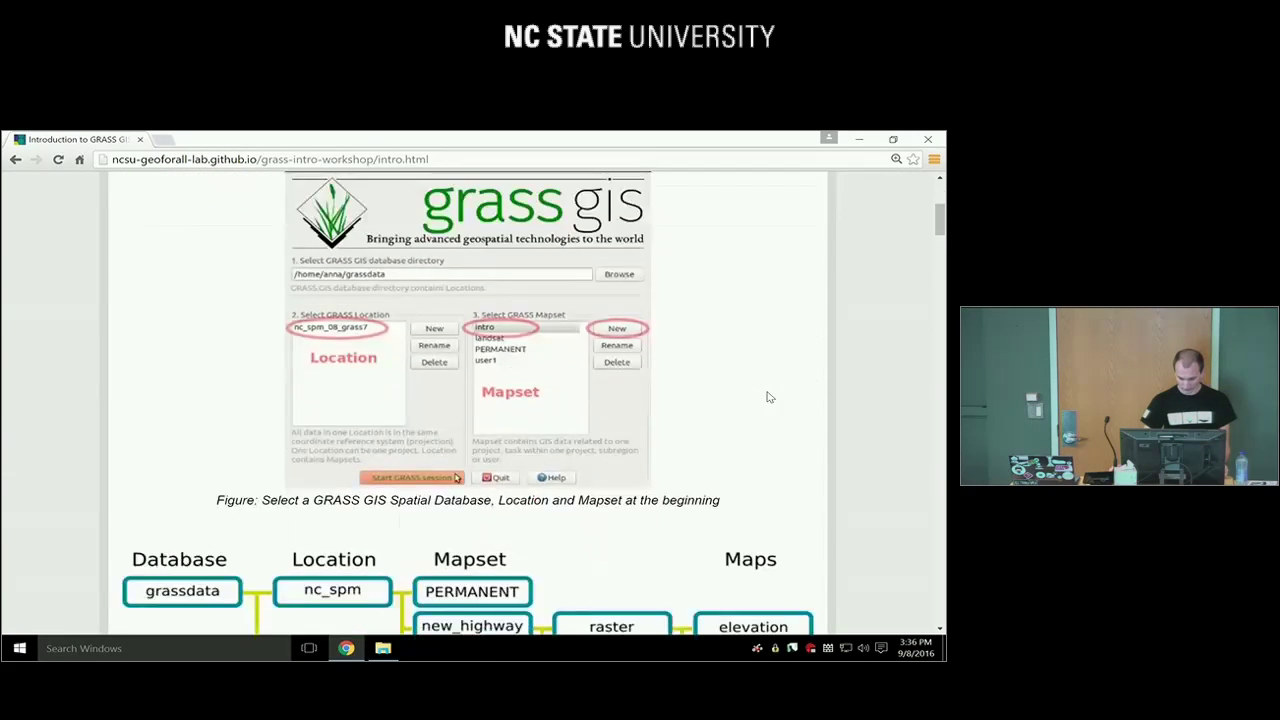
scroll(768, 397, "up", 5)
scroll(768, 397, "down", 4)
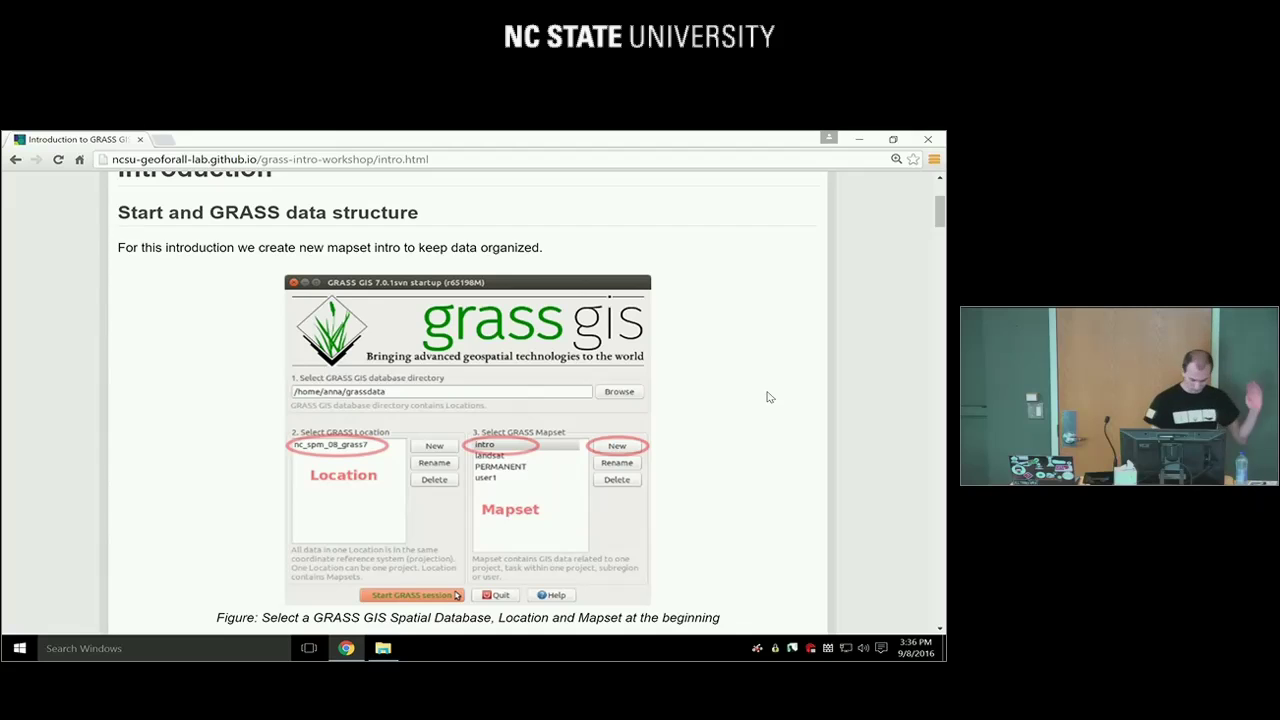
Find and launch GRASS GIS 7.0.4 from the Windows search
key("super")
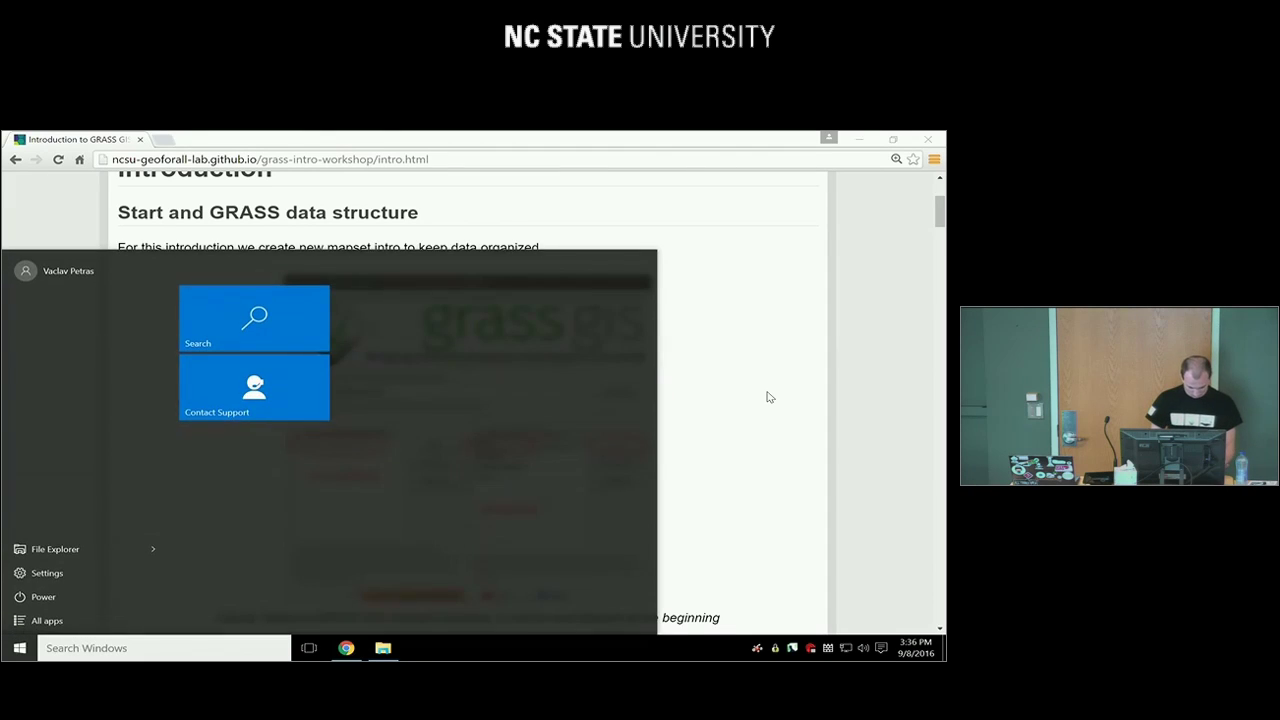
type("gras")
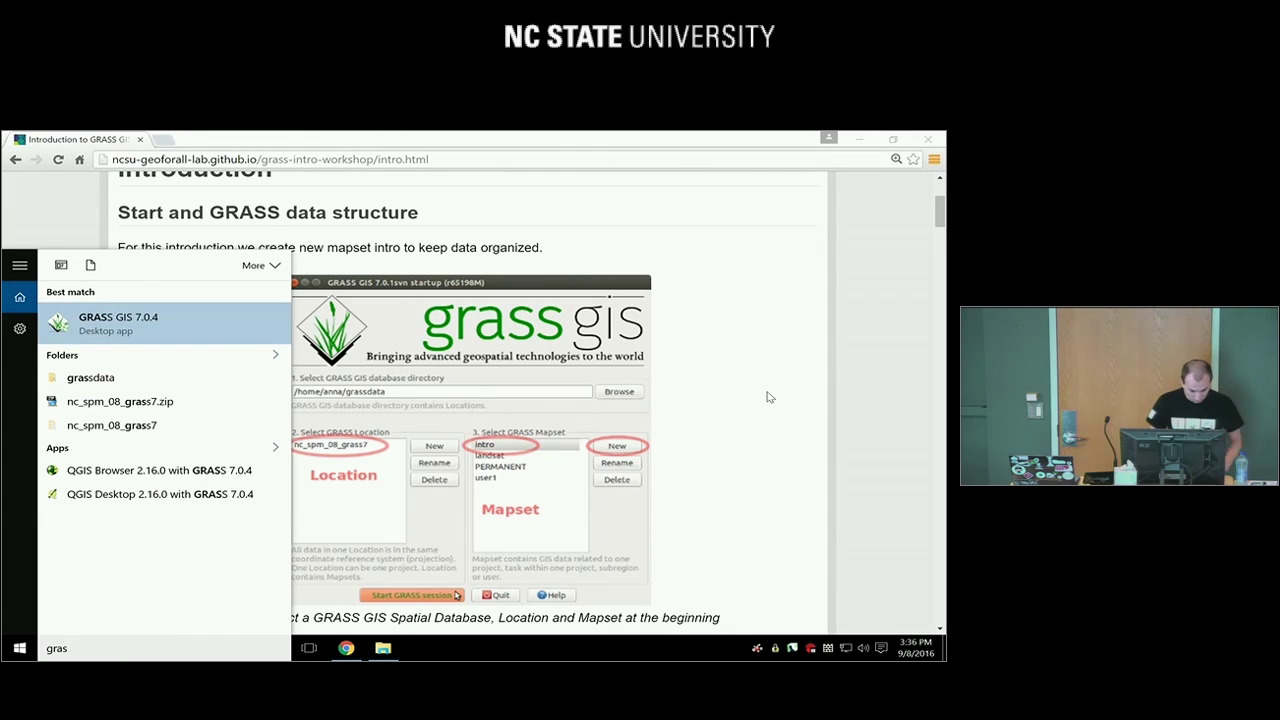
key("Return")
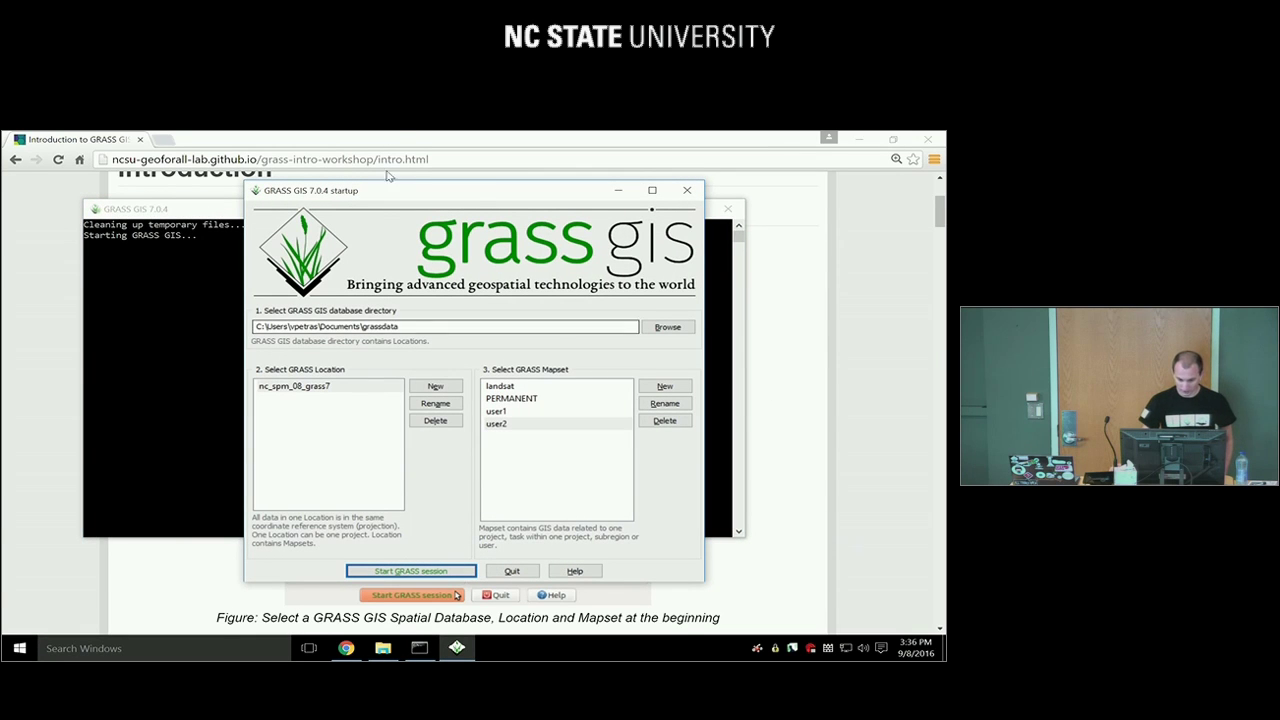
left_click_drag(420, 200, 417, 201)
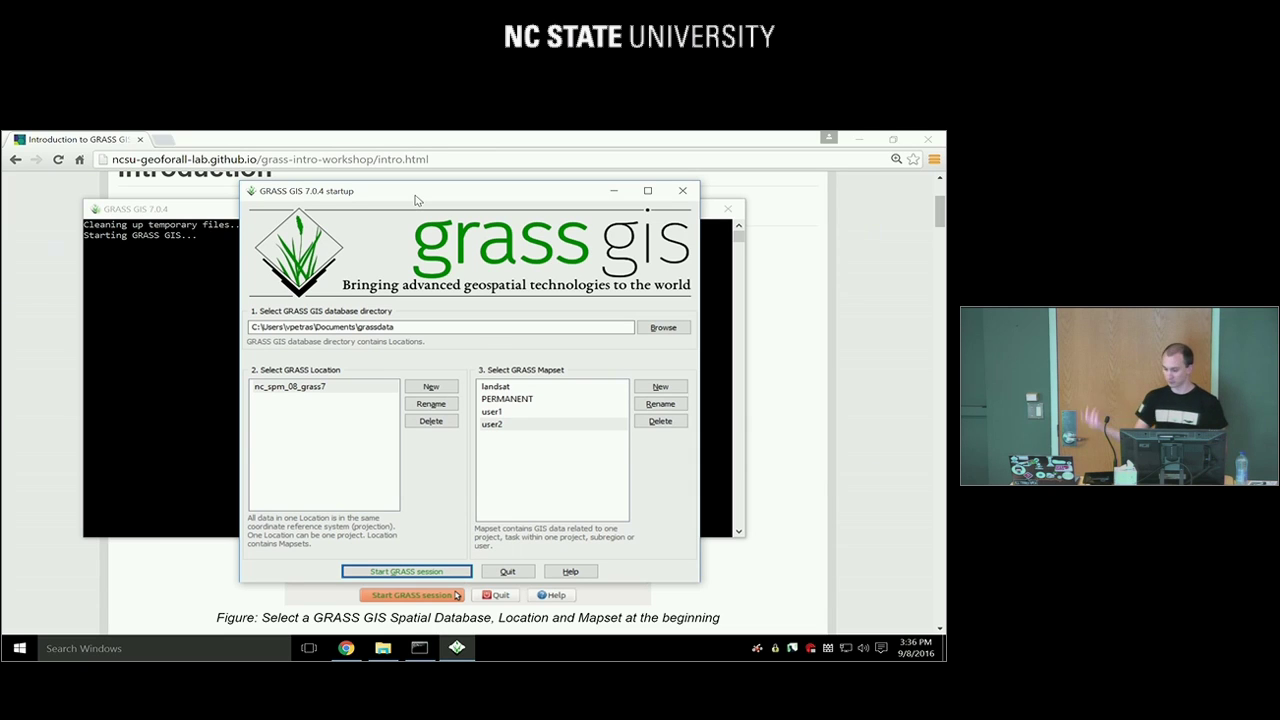
Switch back to the workshop page in the browser and examine the startup window figure and the spatial database structure diagram
left_click(830, 256)
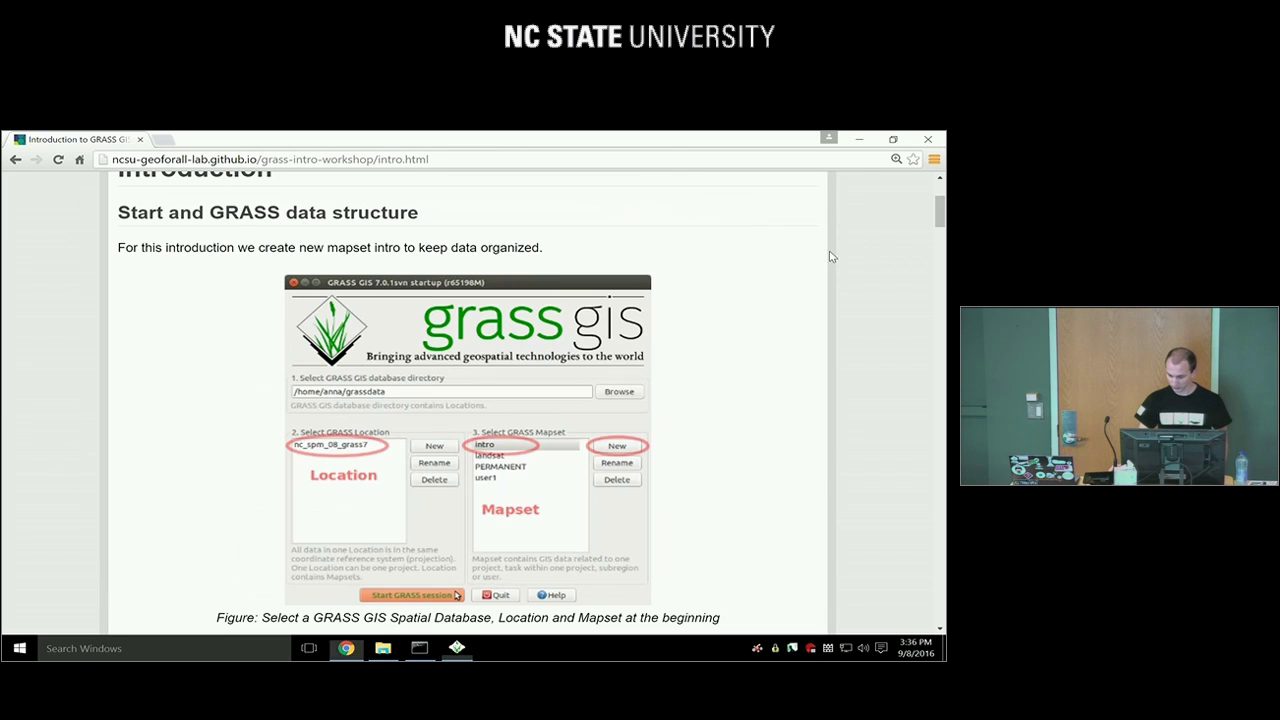
mouse_move(940, 212)
left_mouse_down()
mouse_move(940, 231)
mouse_move(940, 218)
left_mouse_up()
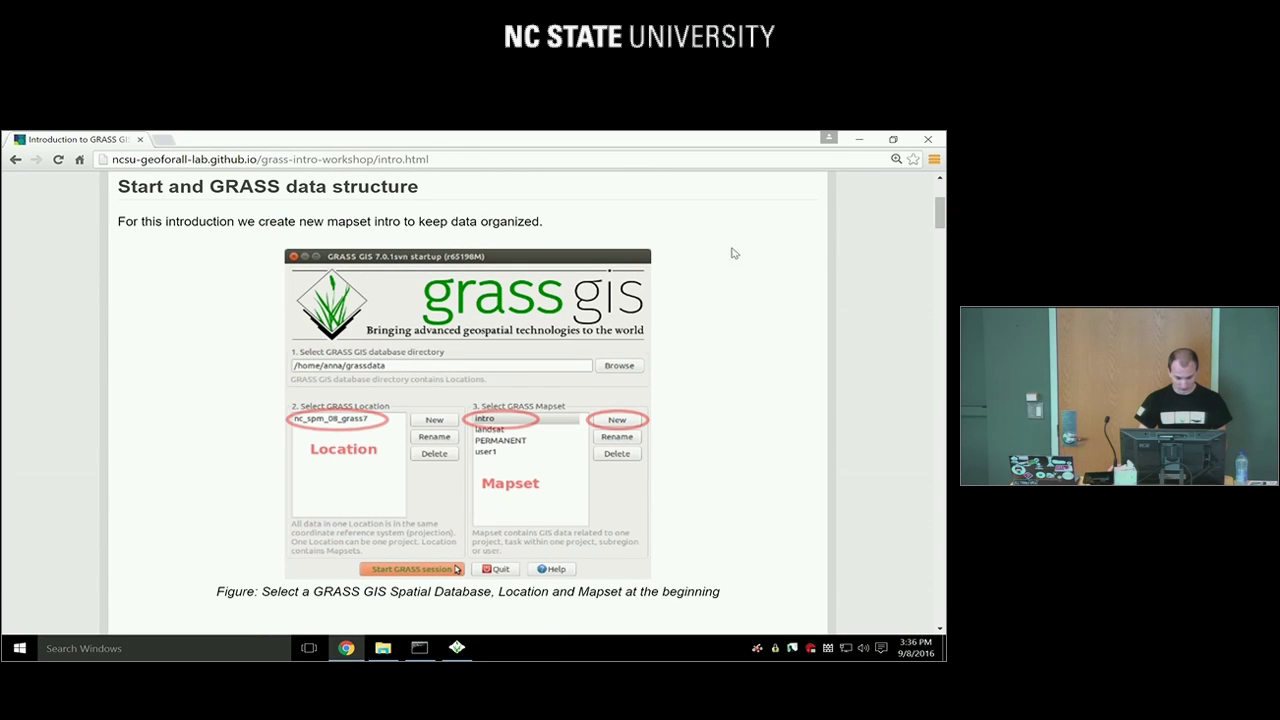
scroll(652, 397, "down", 2)
scroll(508, 421, "up", 3, "ctrl")
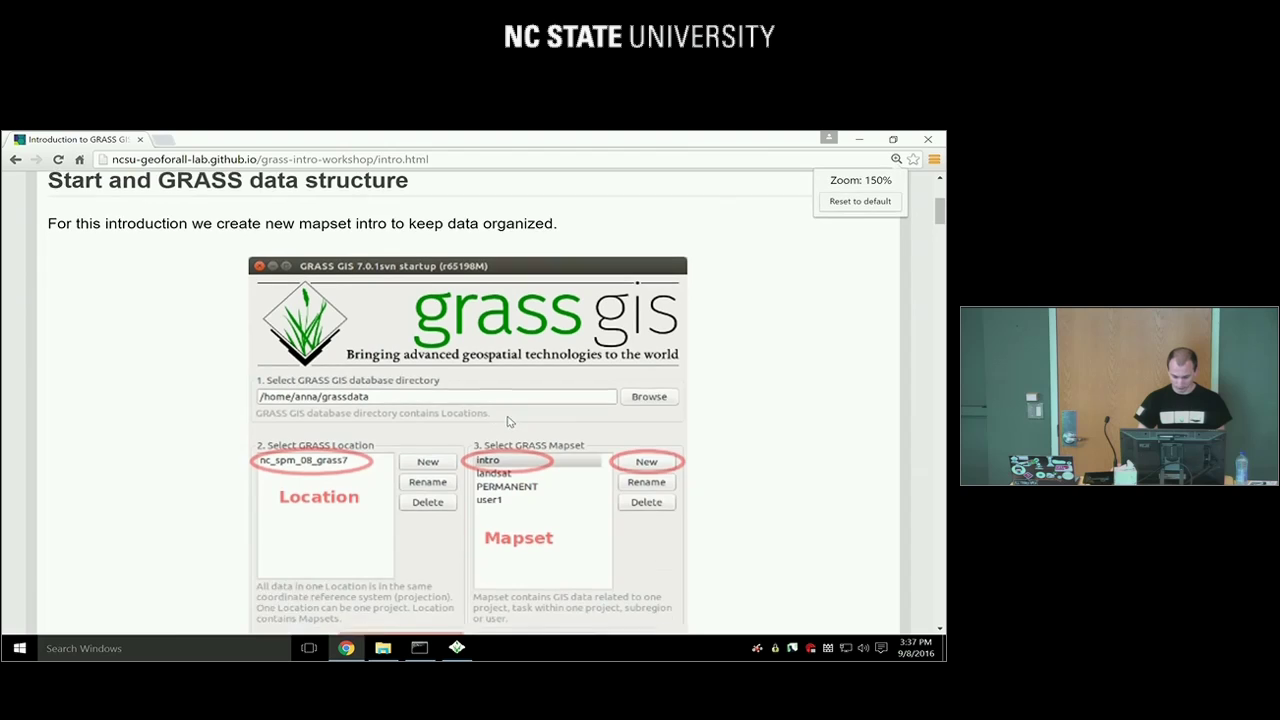
scroll(508, 421, "down", 1)
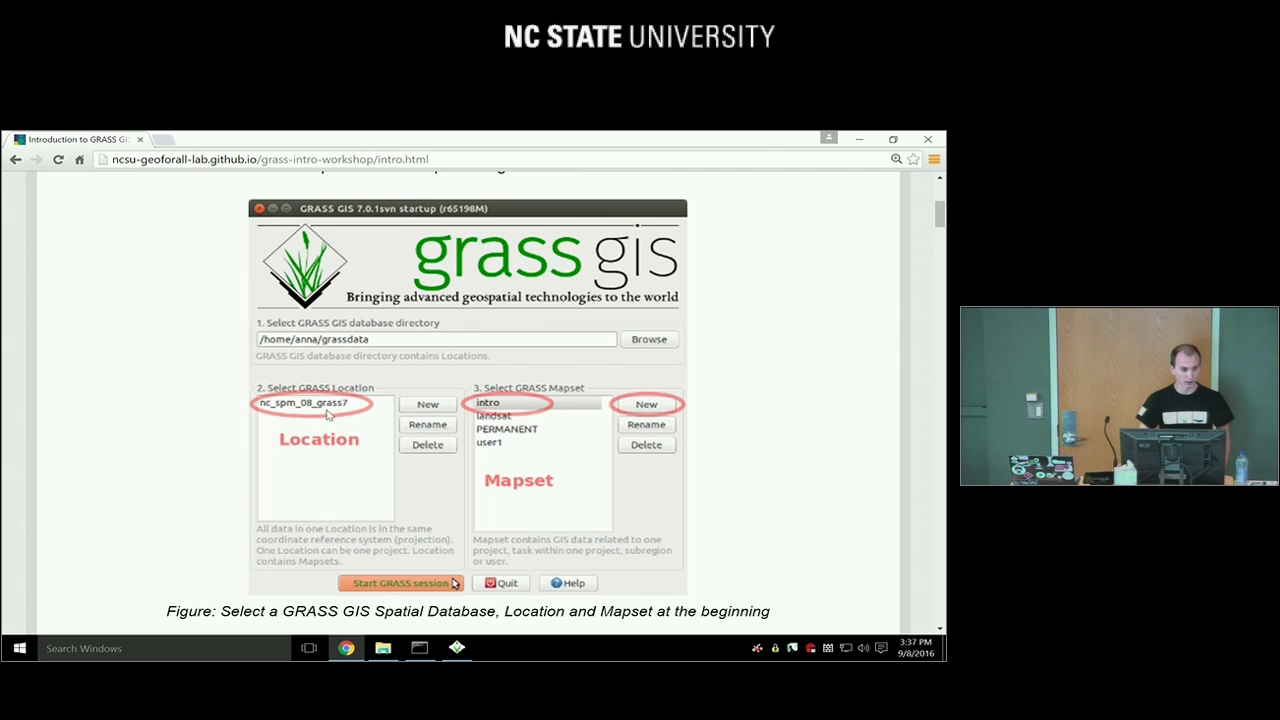
scroll(531, 427, "down", 2)
scroll(531, 427, "down", 5)
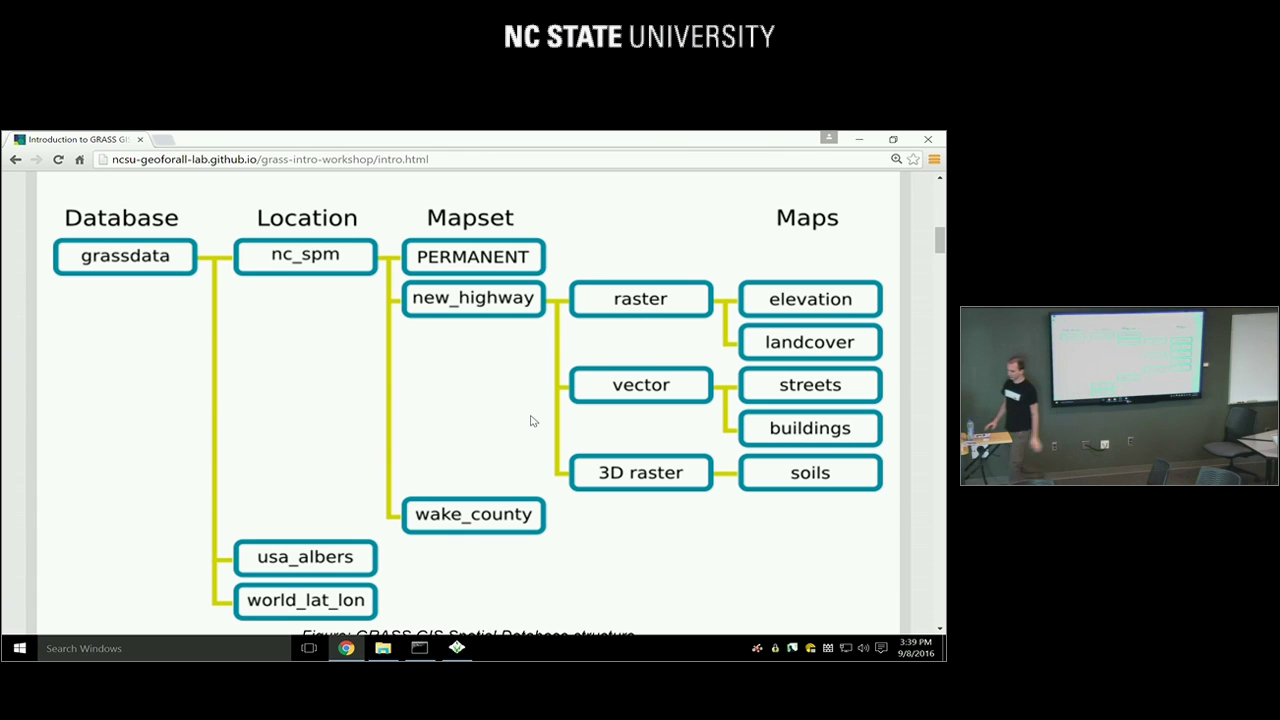
Switch to the GRASS GIS startup window, maximize it and choose the grassdata folder in Documents as the database directory
key("alt+Tab")
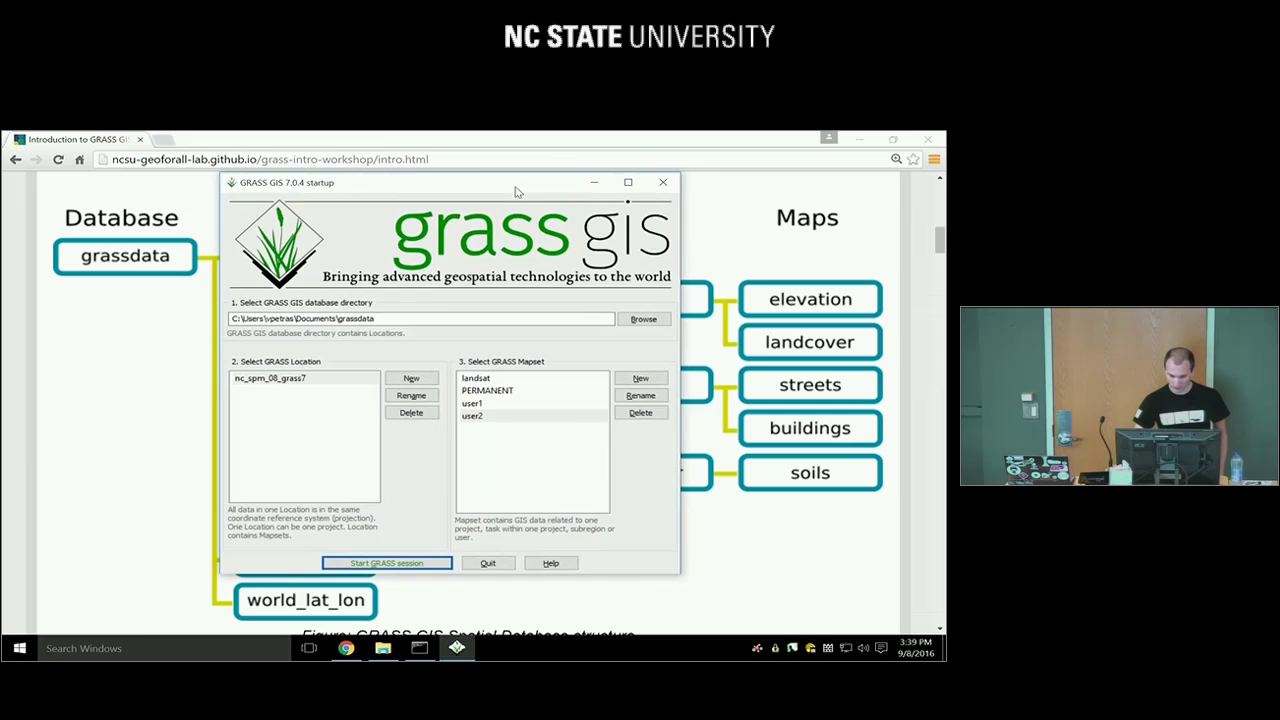
double_click(520, 193)
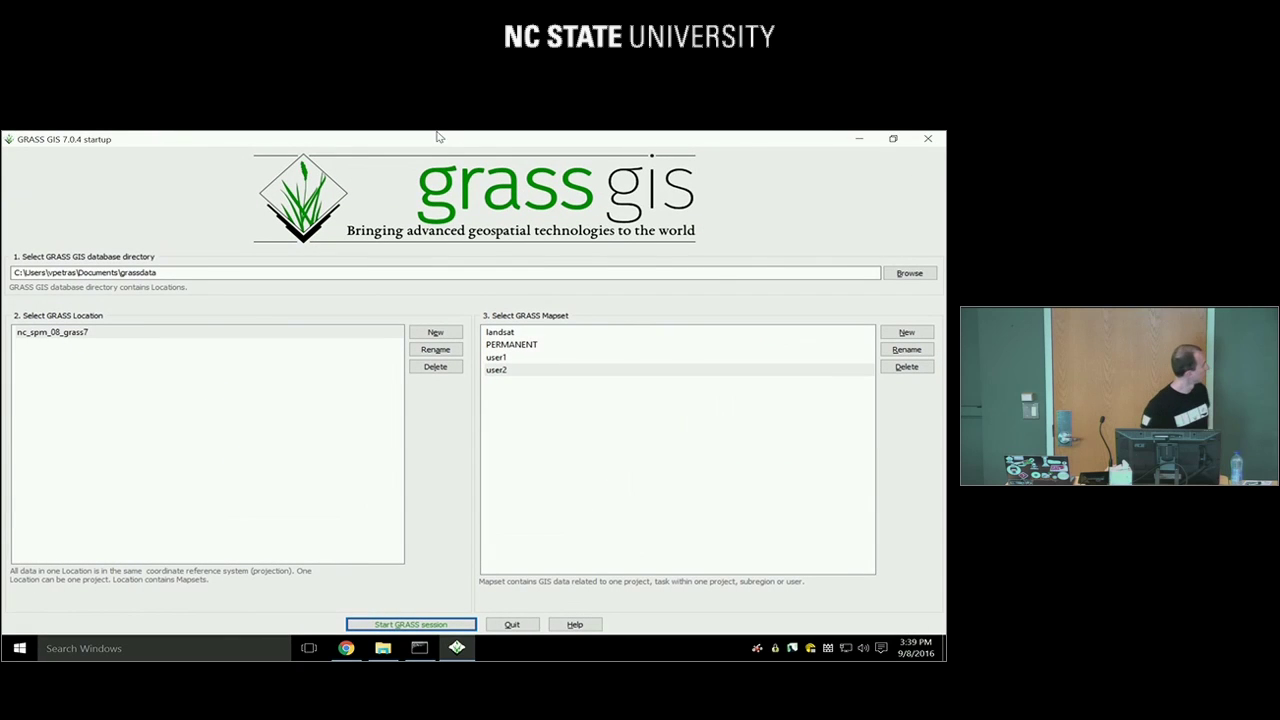
left_click(214, 277)
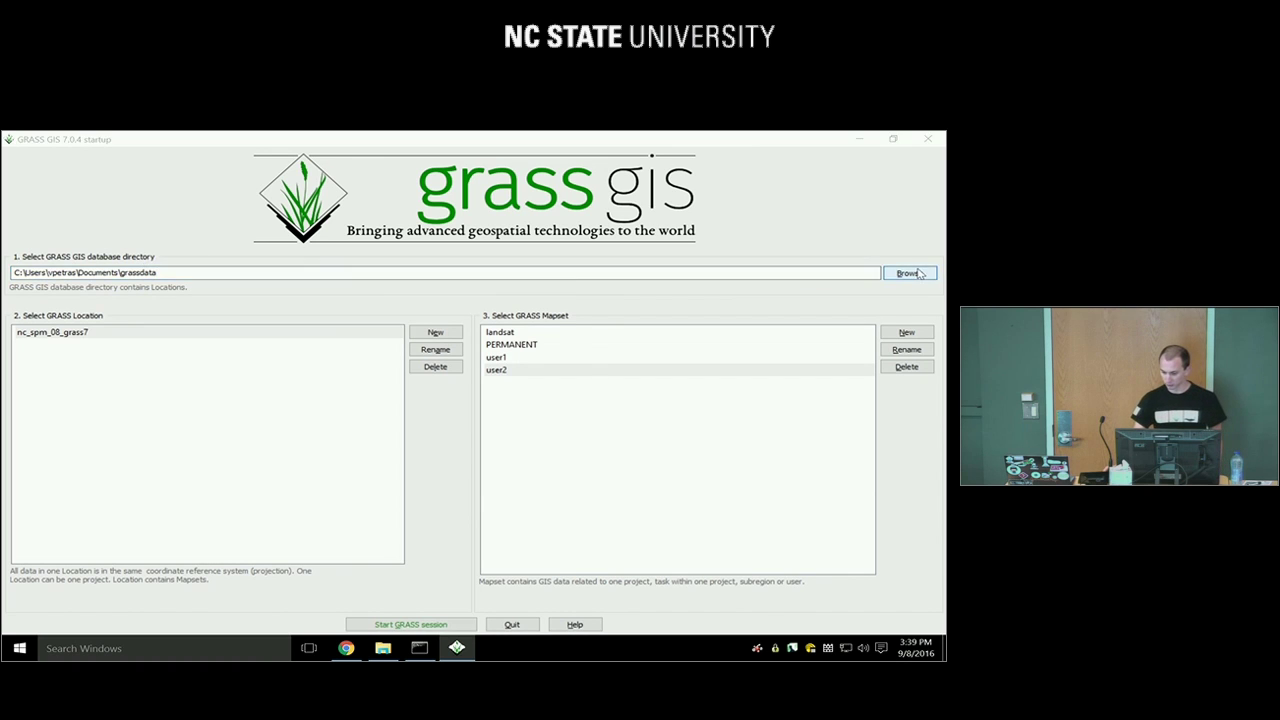
left_click(915, 273)
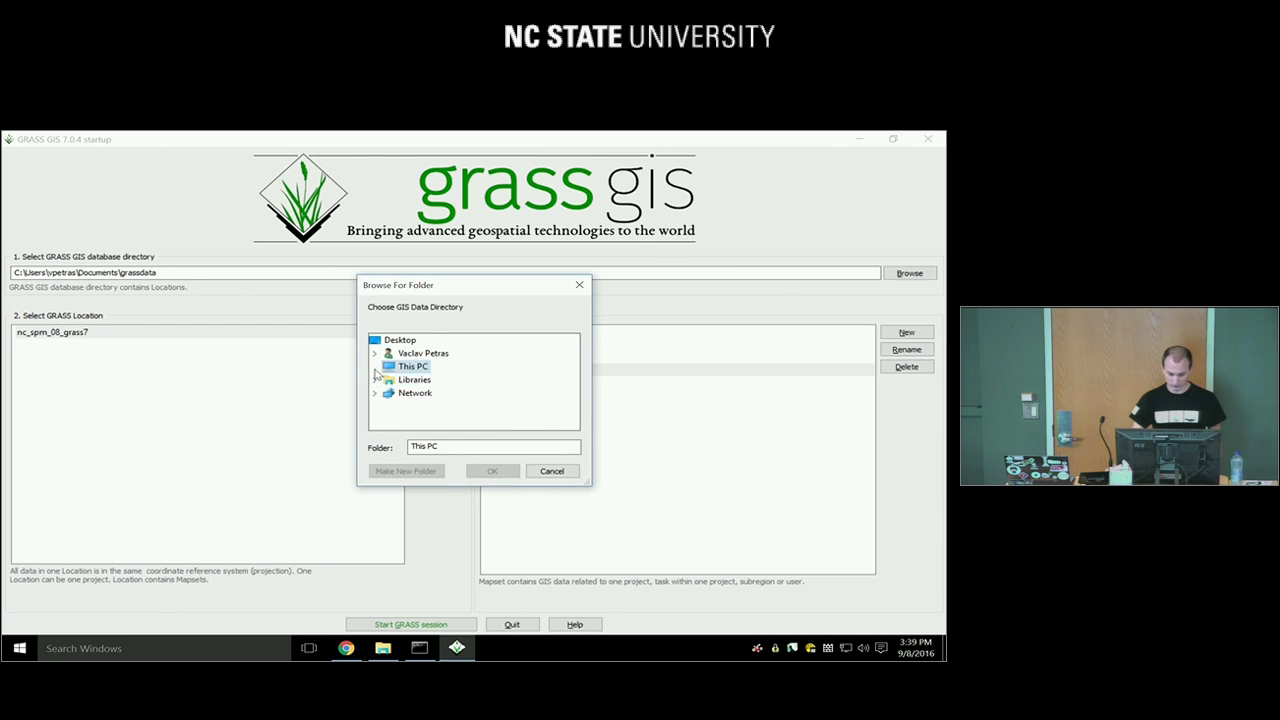
left_click(376, 367)
left_click(389, 367)
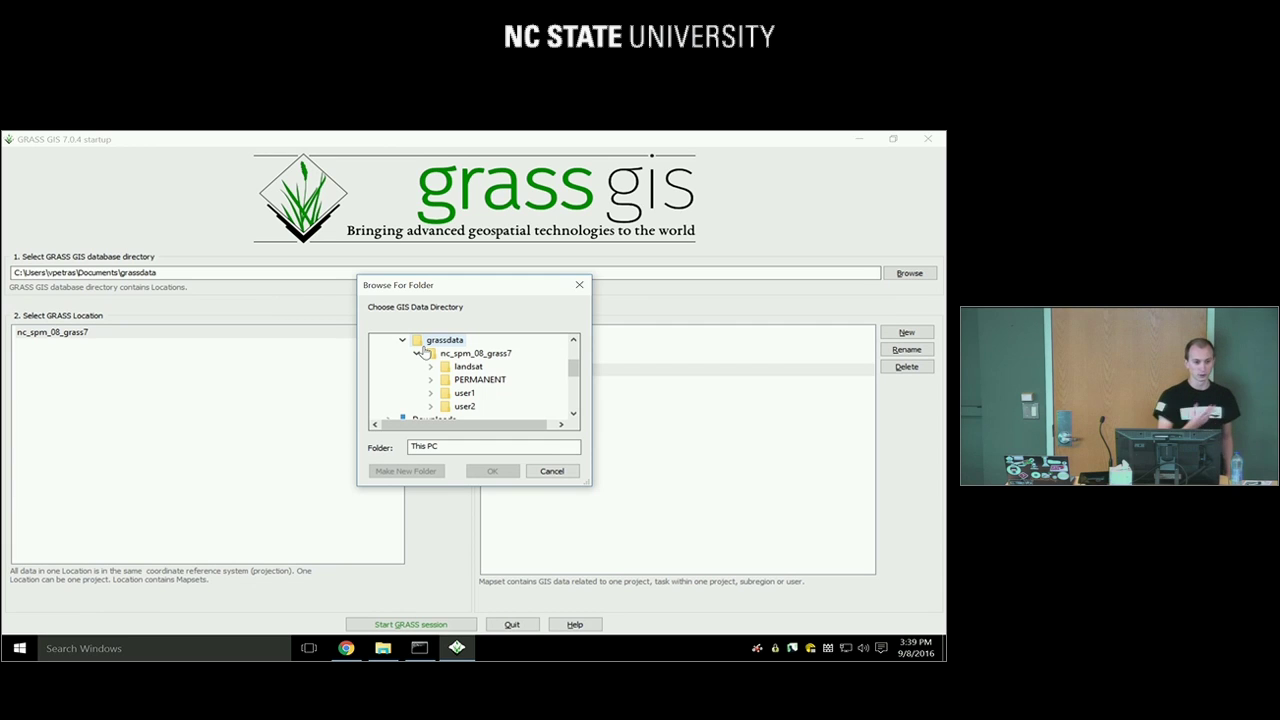
scroll(400, 367, "up", 1)
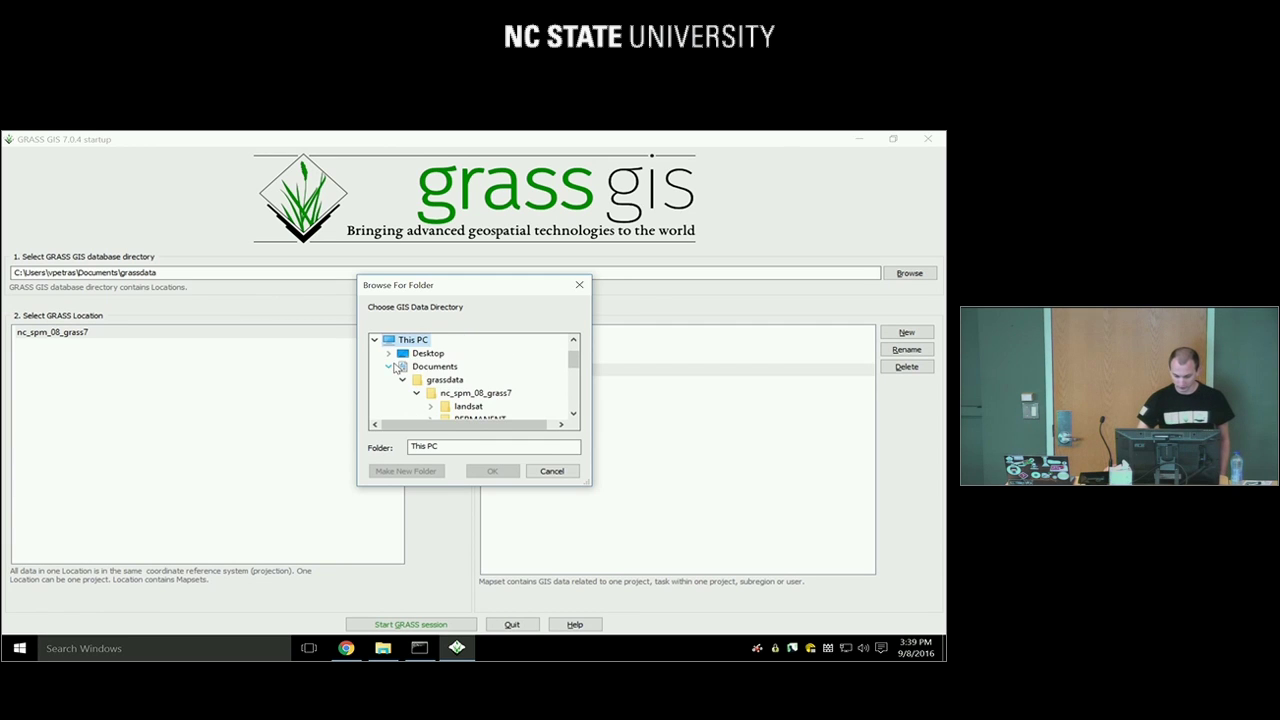
left_click(442, 380)
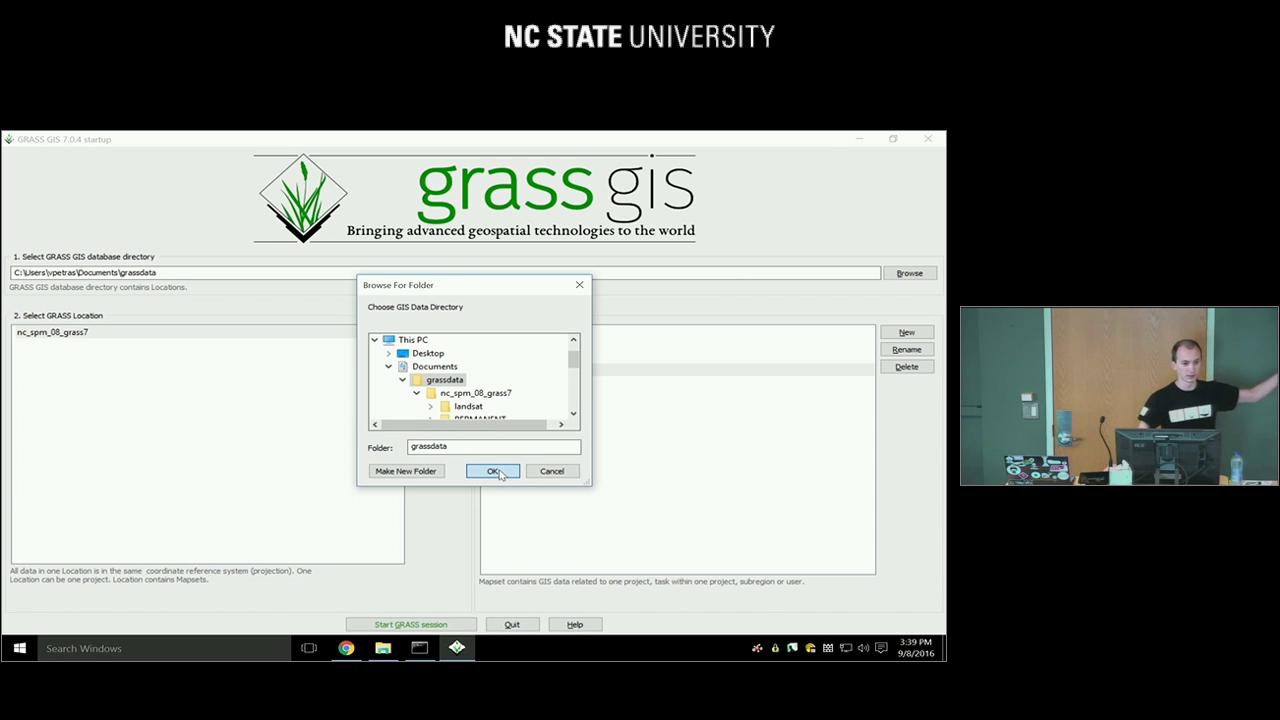
left_click(493, 471)
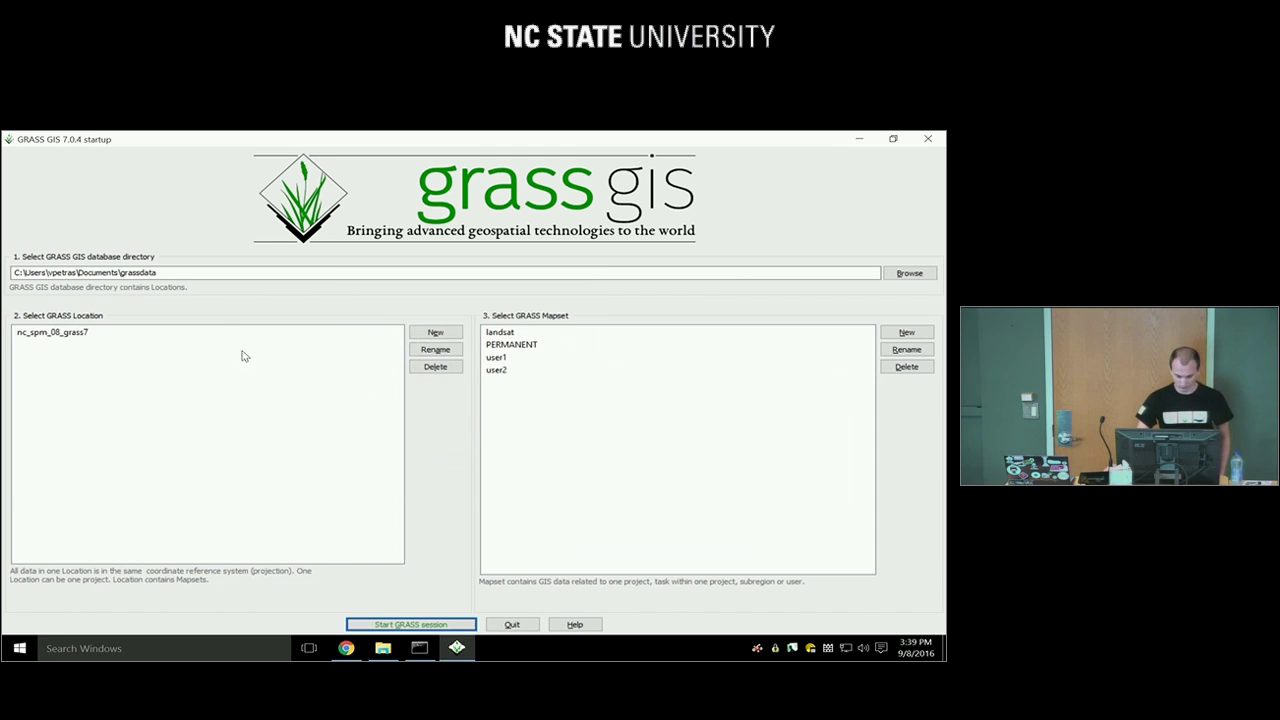
left_click(168, 271)
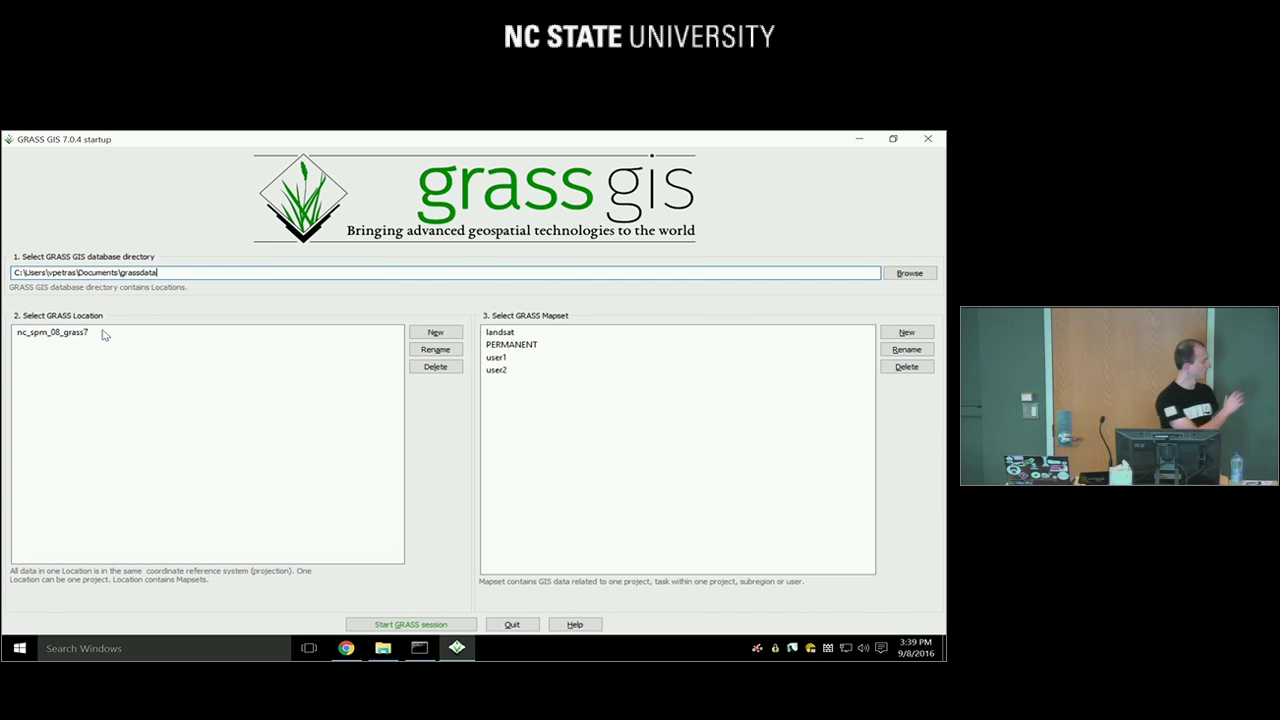
Select the nc_spm_08_grass7 location and go through its PERMANENT, landsat and user1 mapsets
left_click(70, 334)
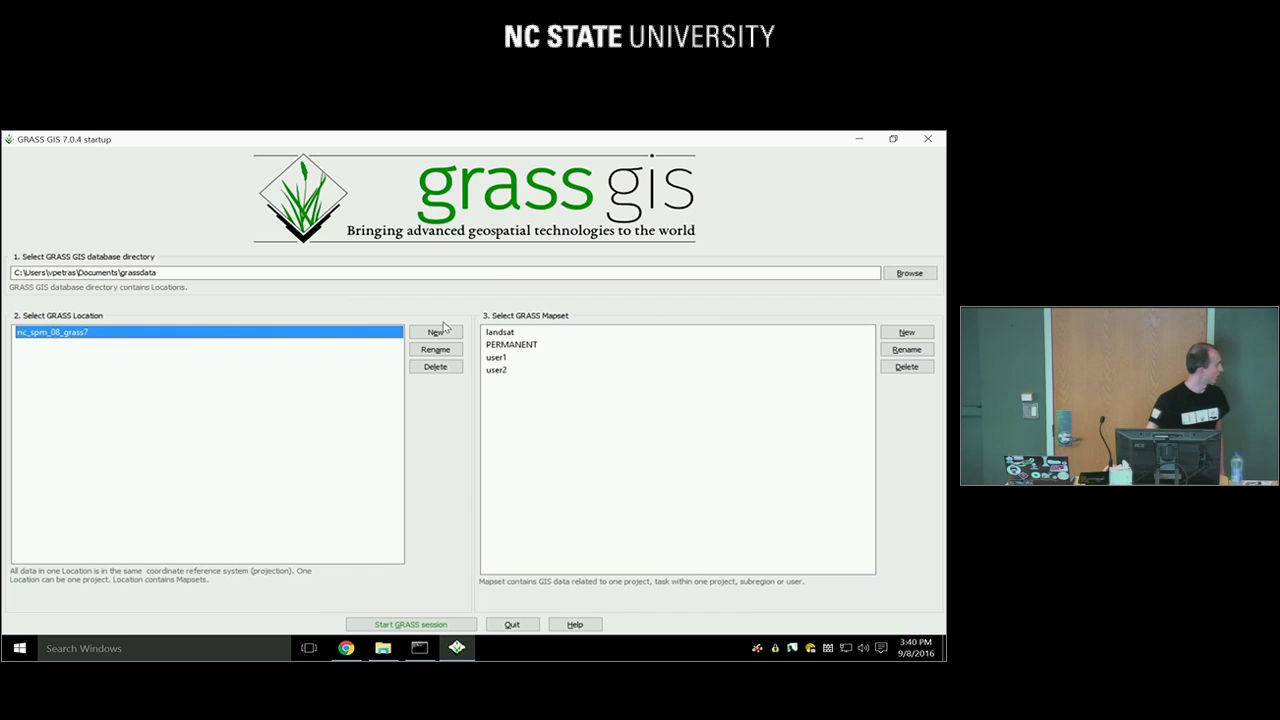
left_click(530, 345)
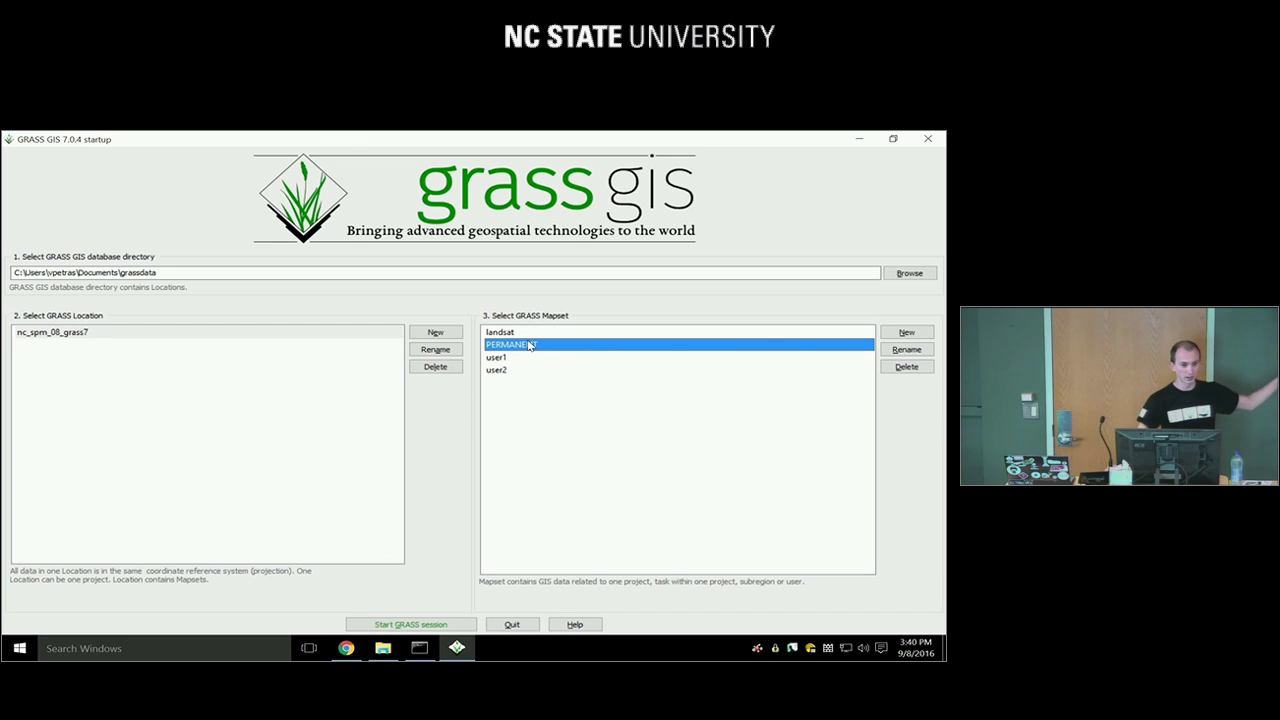
left_click(525, 333)
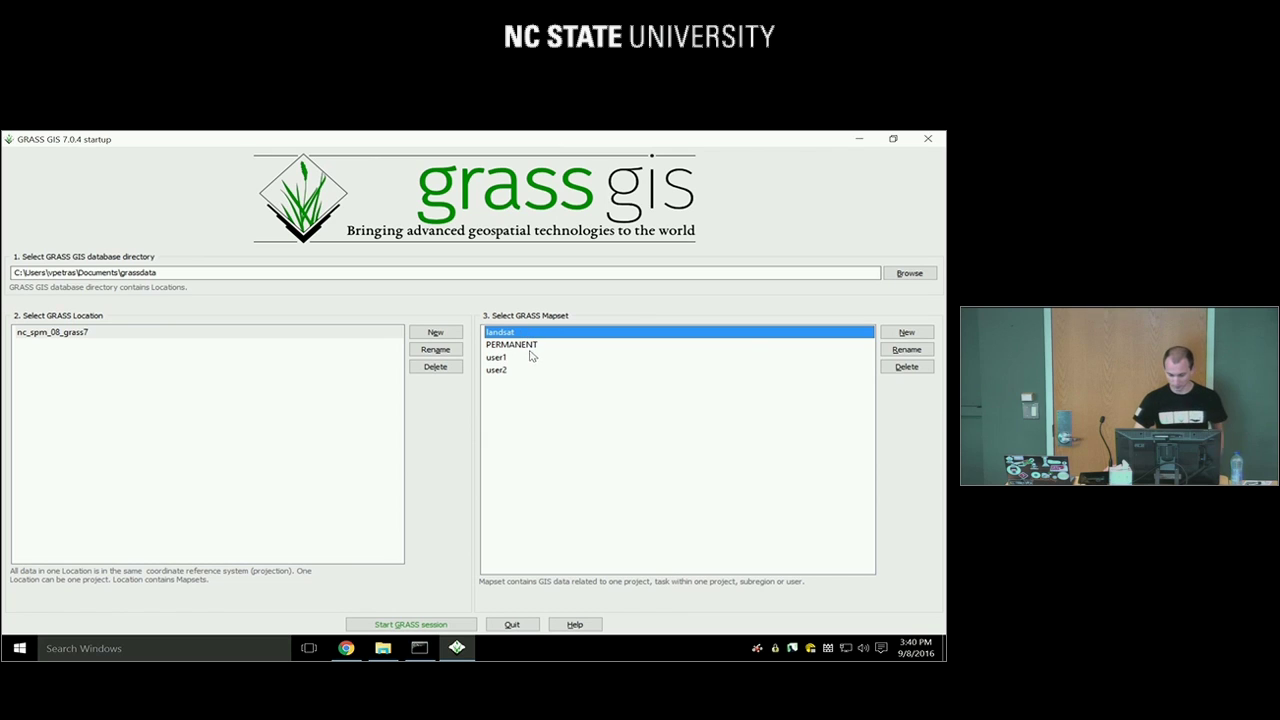
left_click(517, 362)
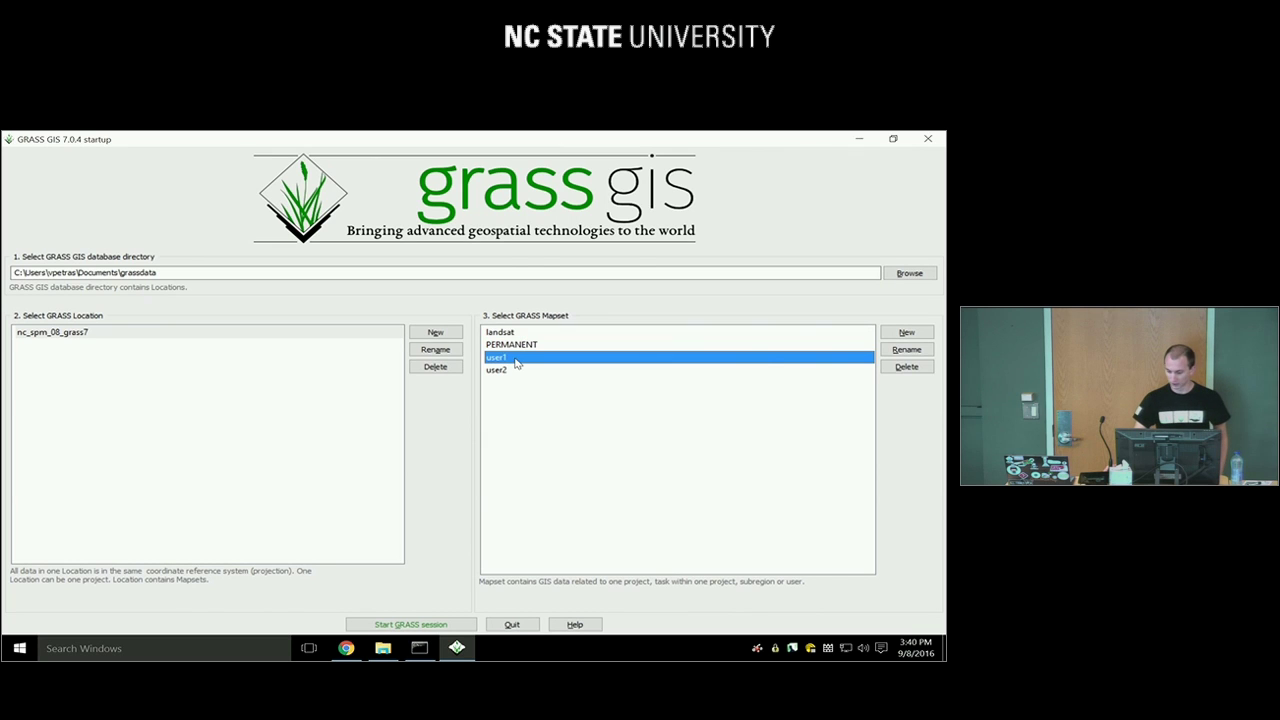
Create a new mapset named intro and start the GRASS session in it
left_click(918, 336)
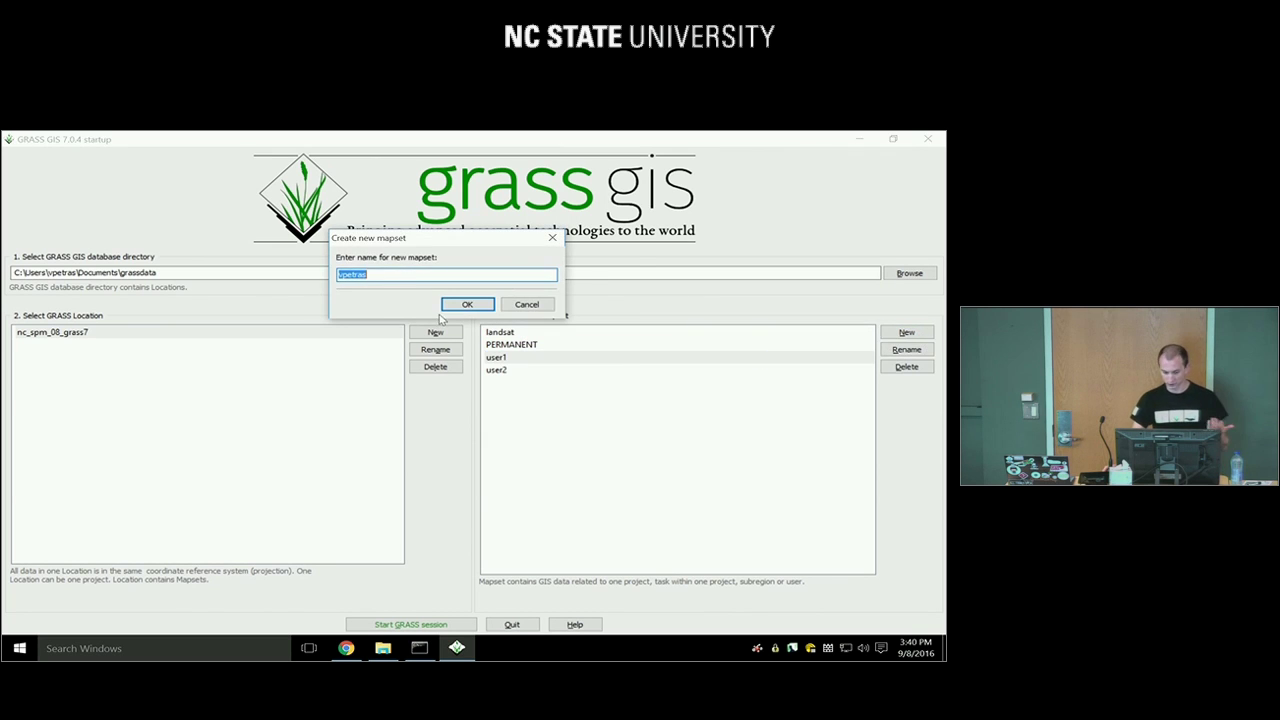
type("intro")
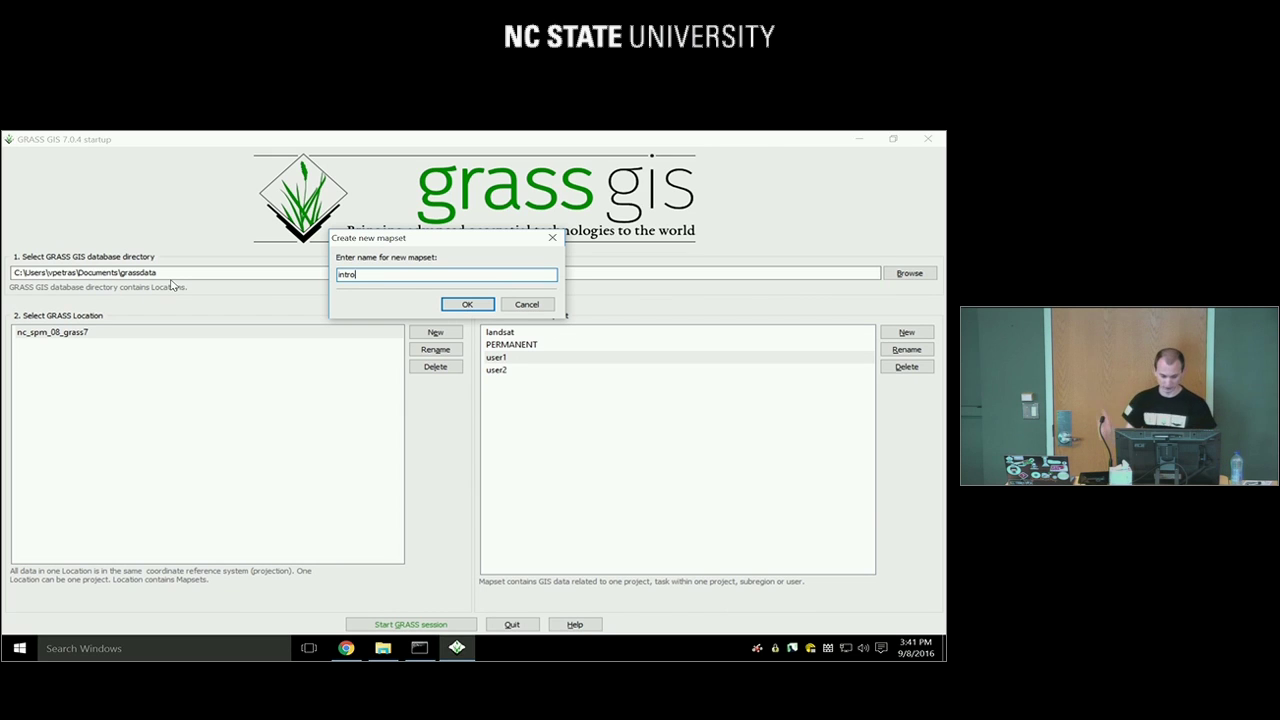
left_click(477, 306)
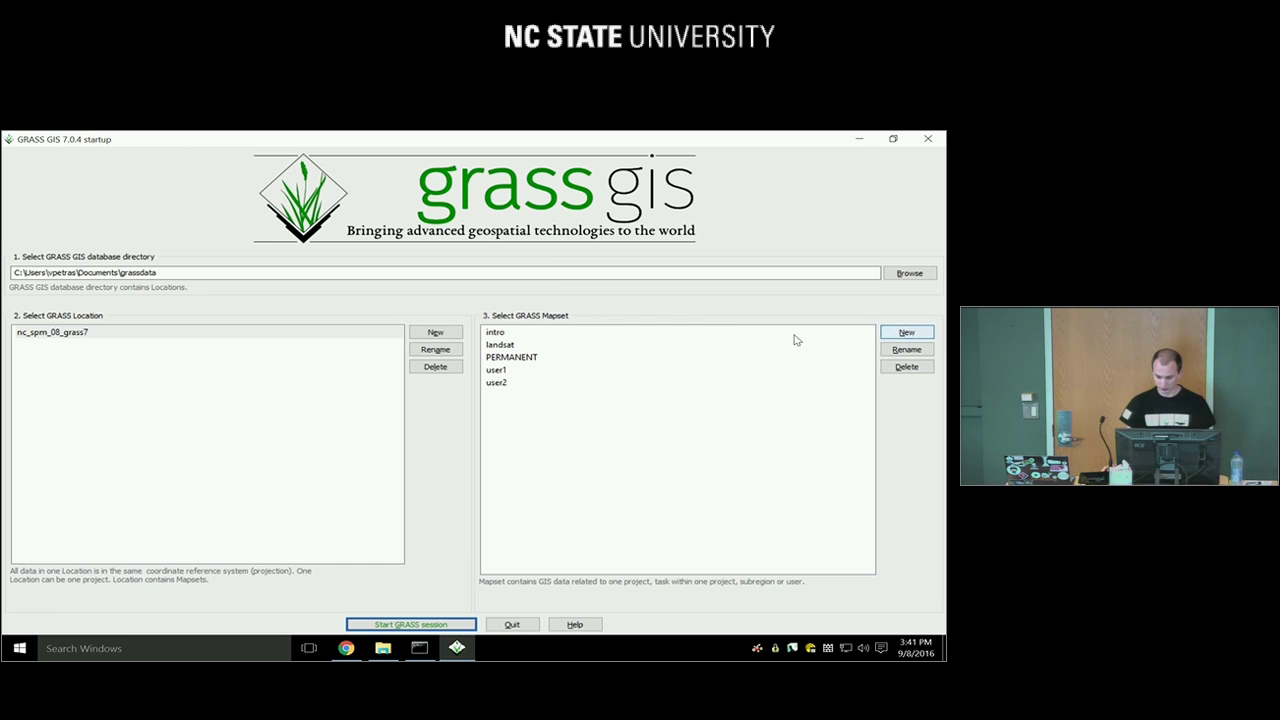
left_click(512, 335)
left_click(460, 626)
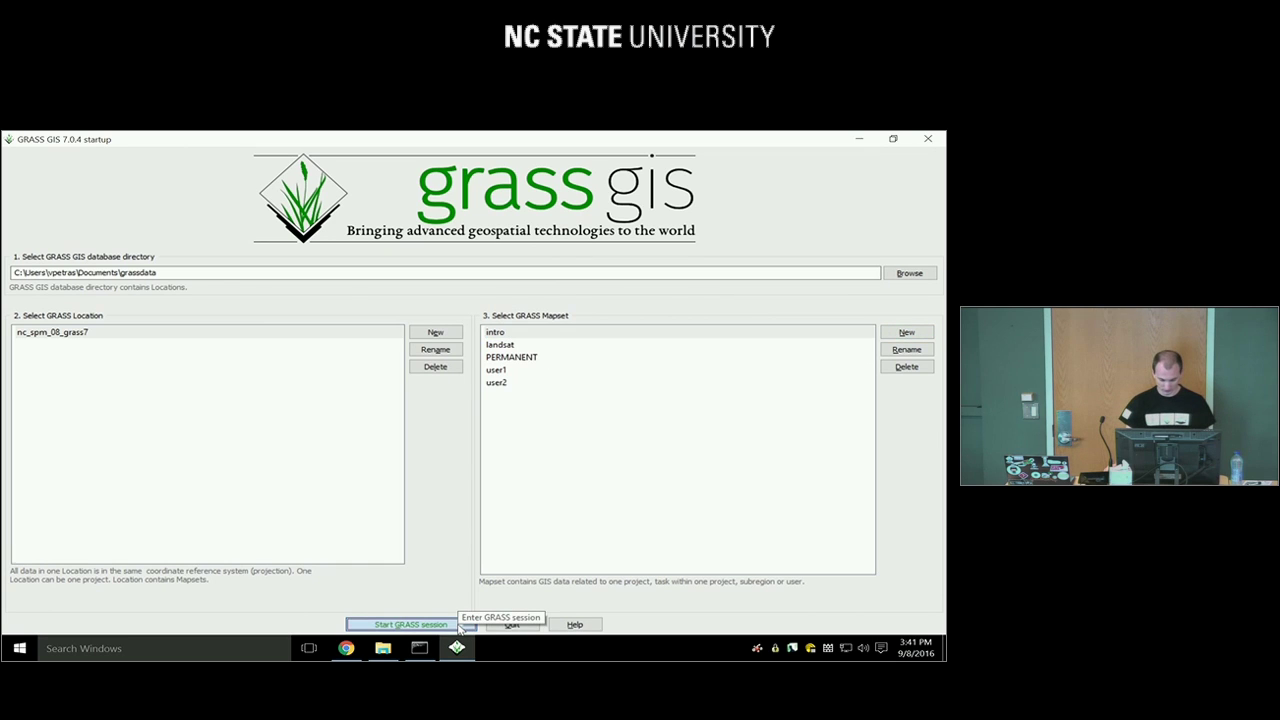
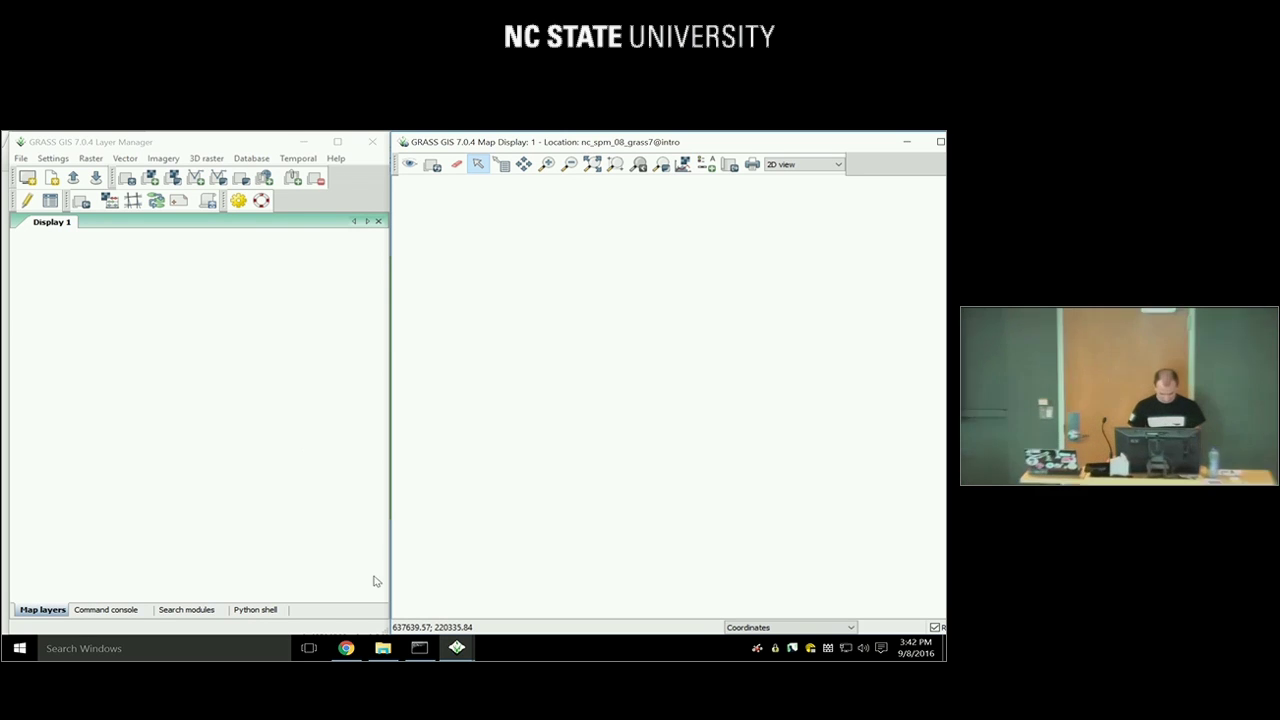
Switch to the workshop page in the browser and read the instructions and figure for adding a raster map
left_click(352, 650)
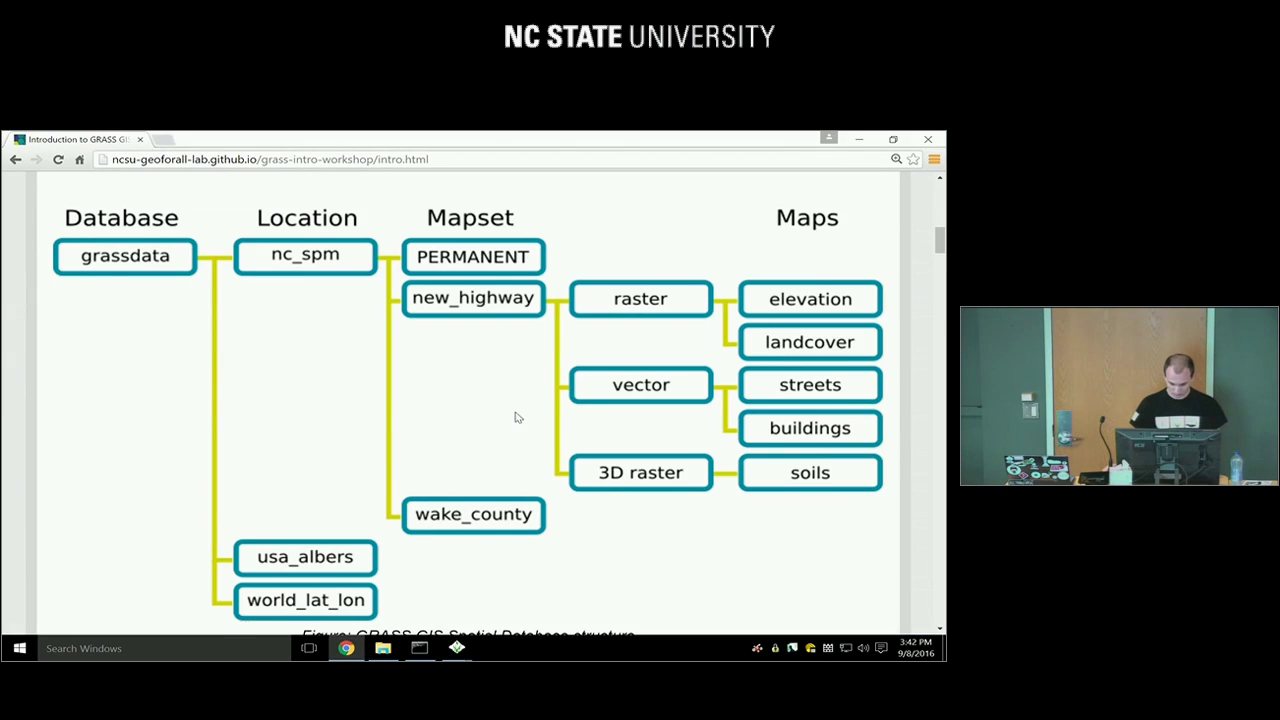
scroll(517, 417, "down", 4)
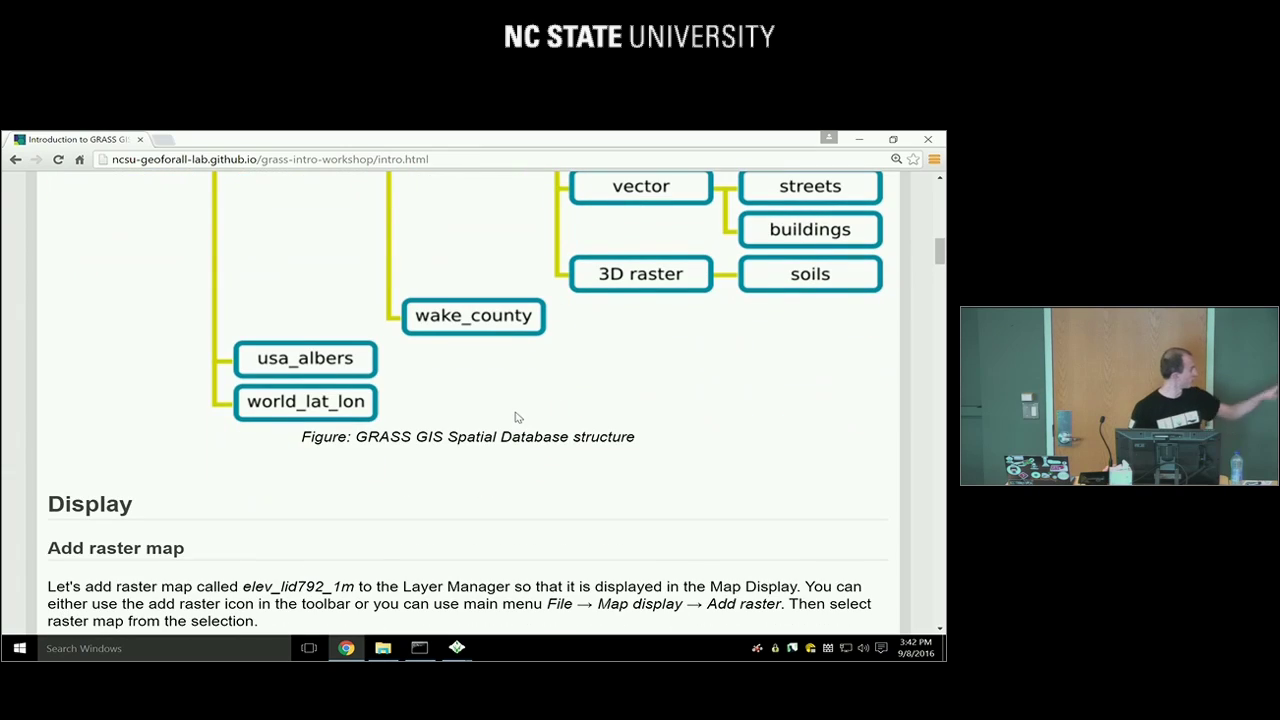
scroll(517, 417, "down", 1)
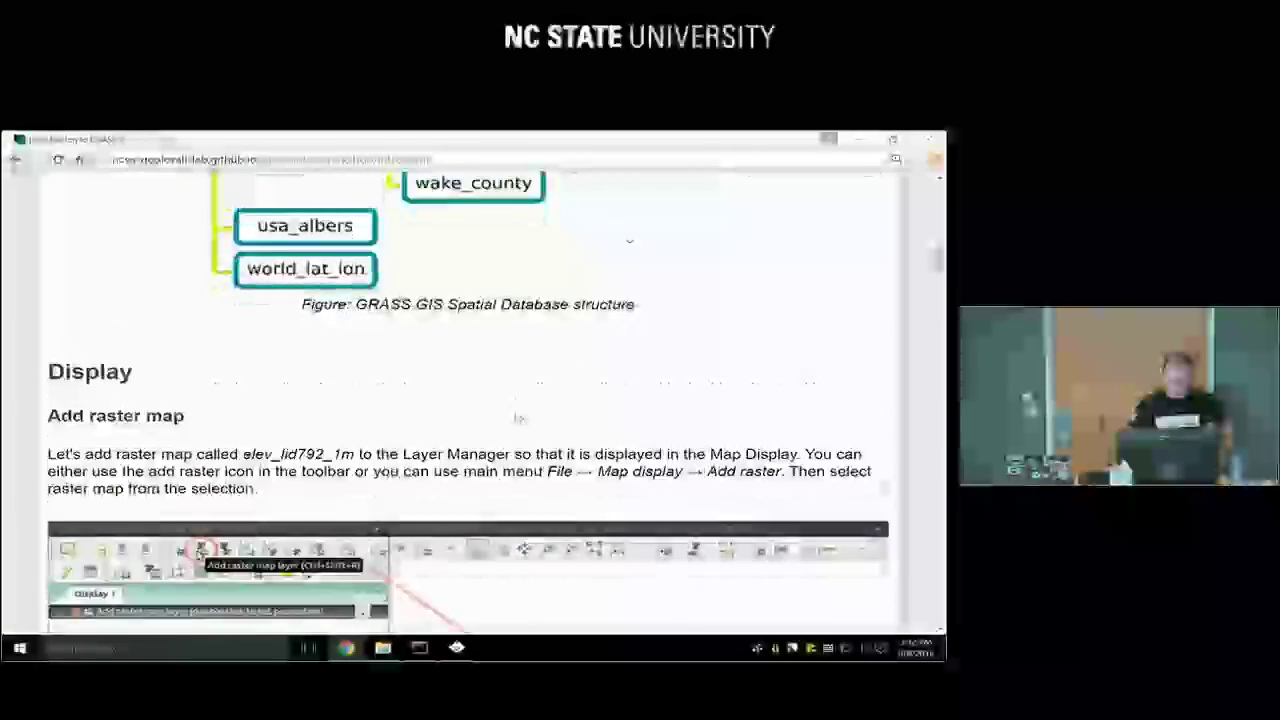
scroll(517, 417, "down", 2)
scroll(457, 390, "down", 2)
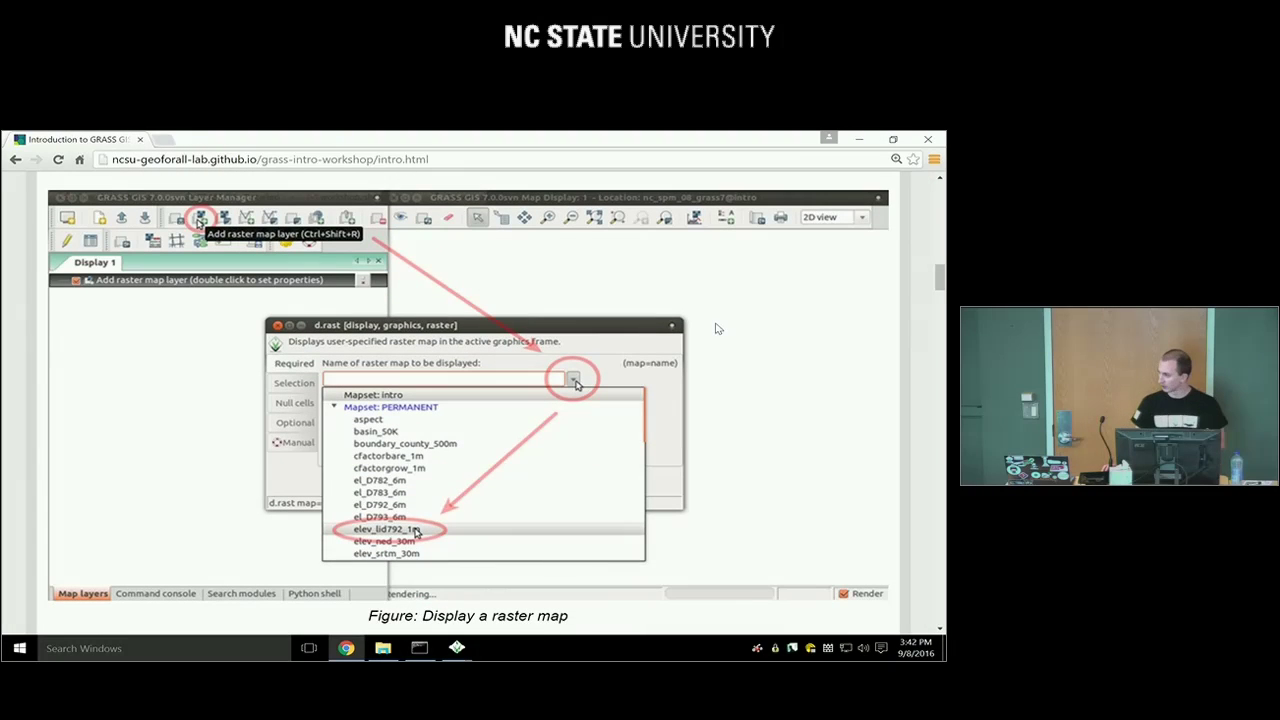
Switch to the GRASS GIS windows and look through the map display commands for adding layers
key("alt+Tab")
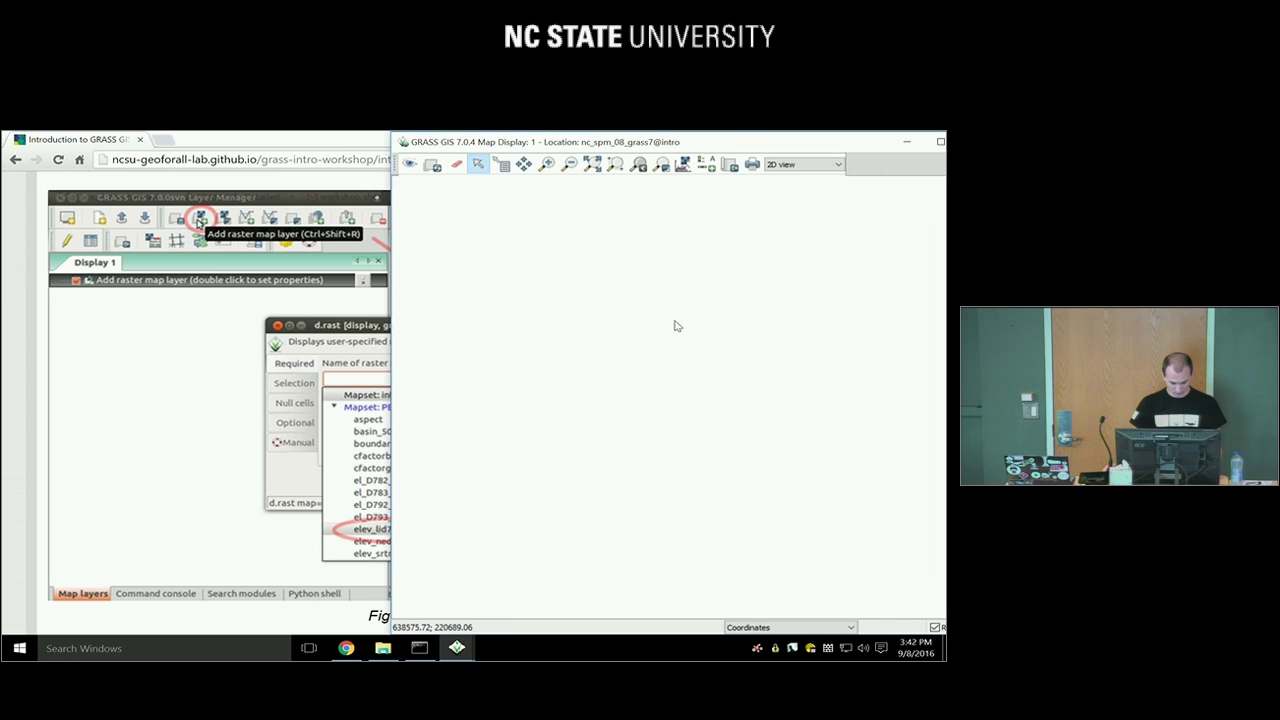
key("alt+Tab")
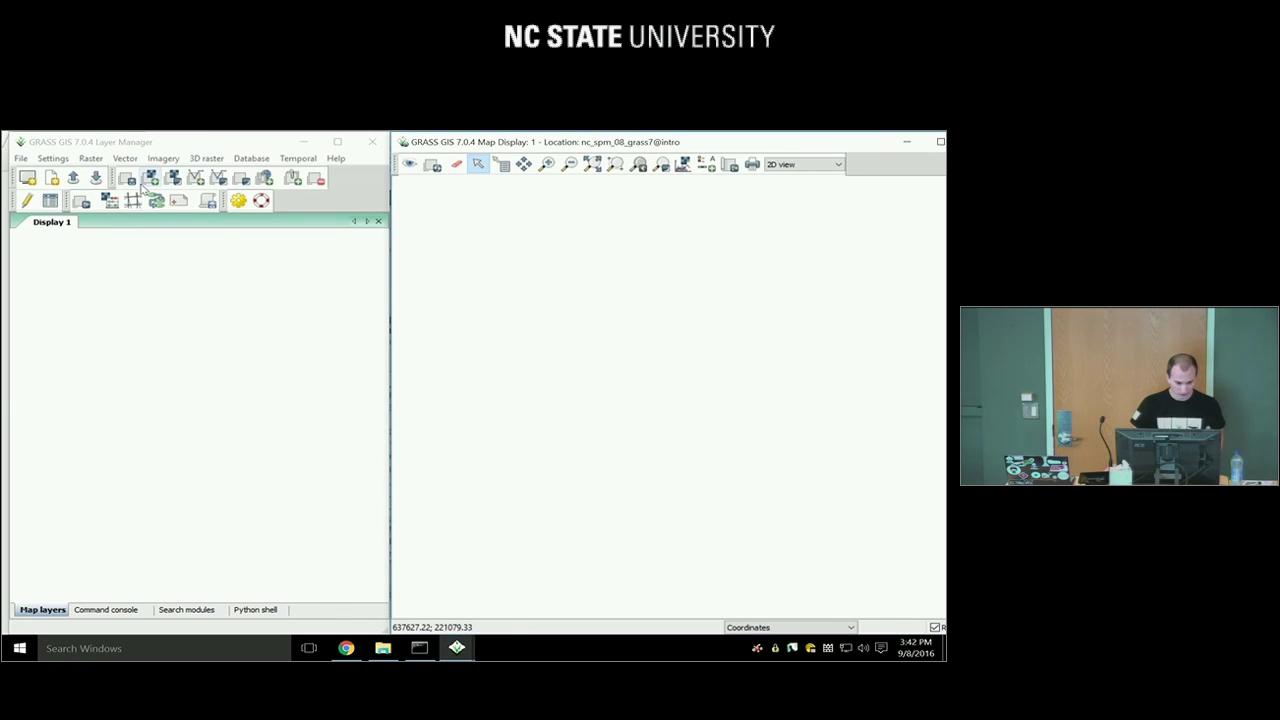
left_click(20, 159)
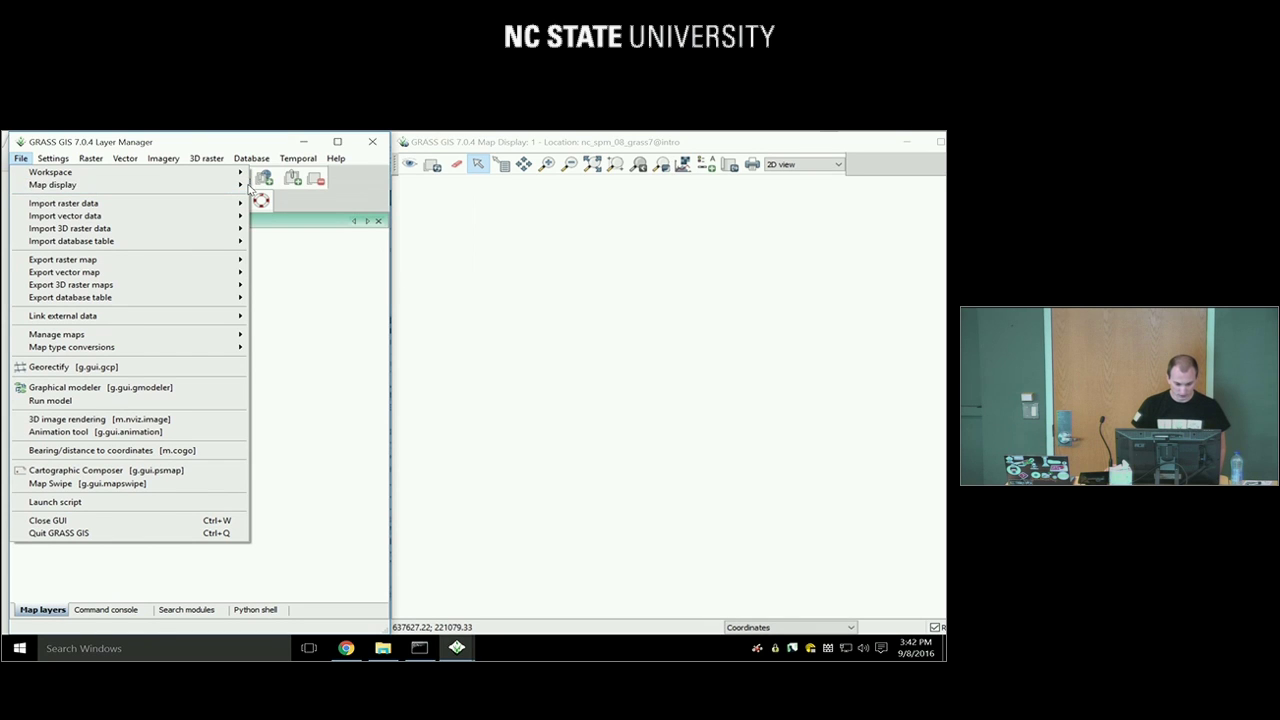
mouse_move(247, 188)
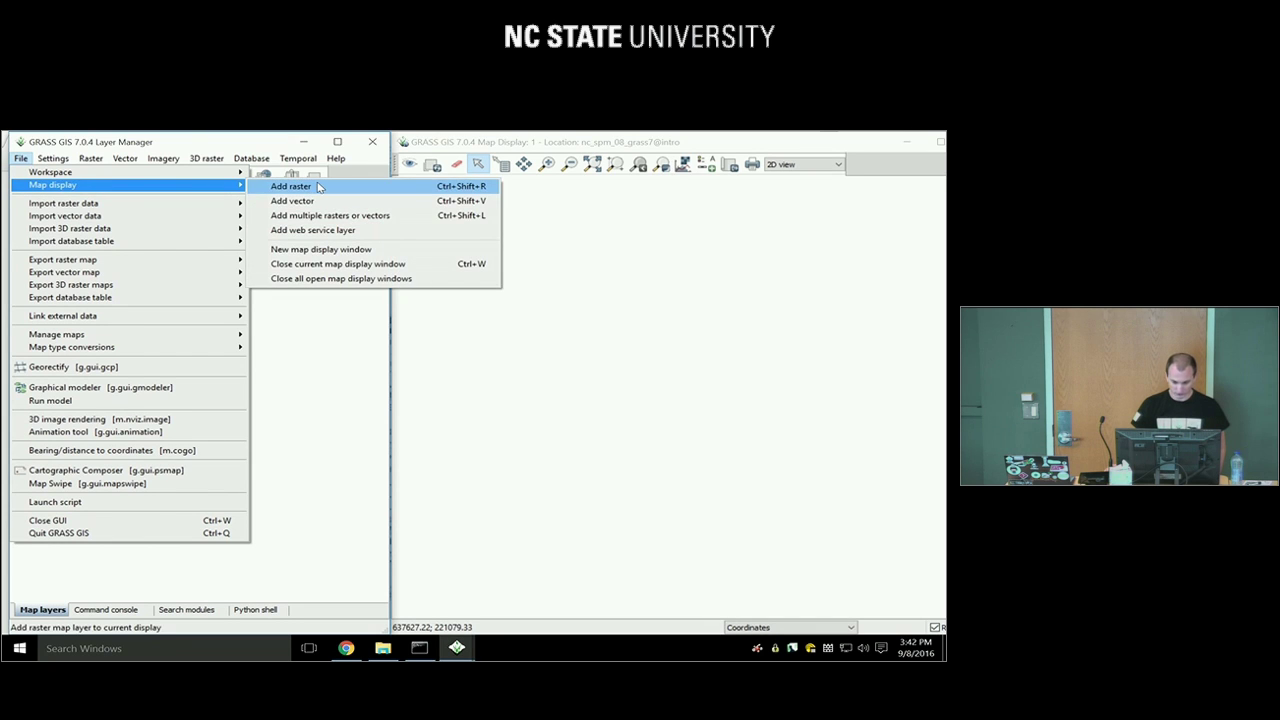
left_click(325, 306)
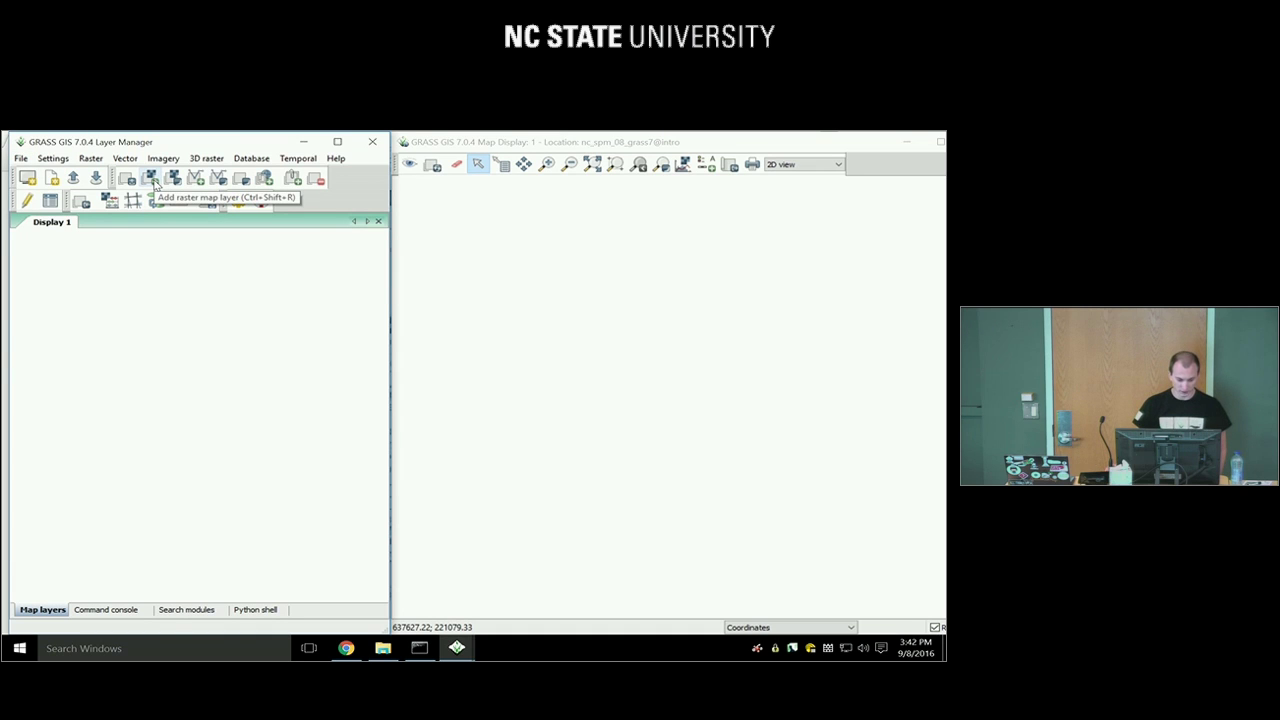
Add a raster map layer that displays elev_lid792_1m from the PERMANENT mapset
left_click(150, 178)
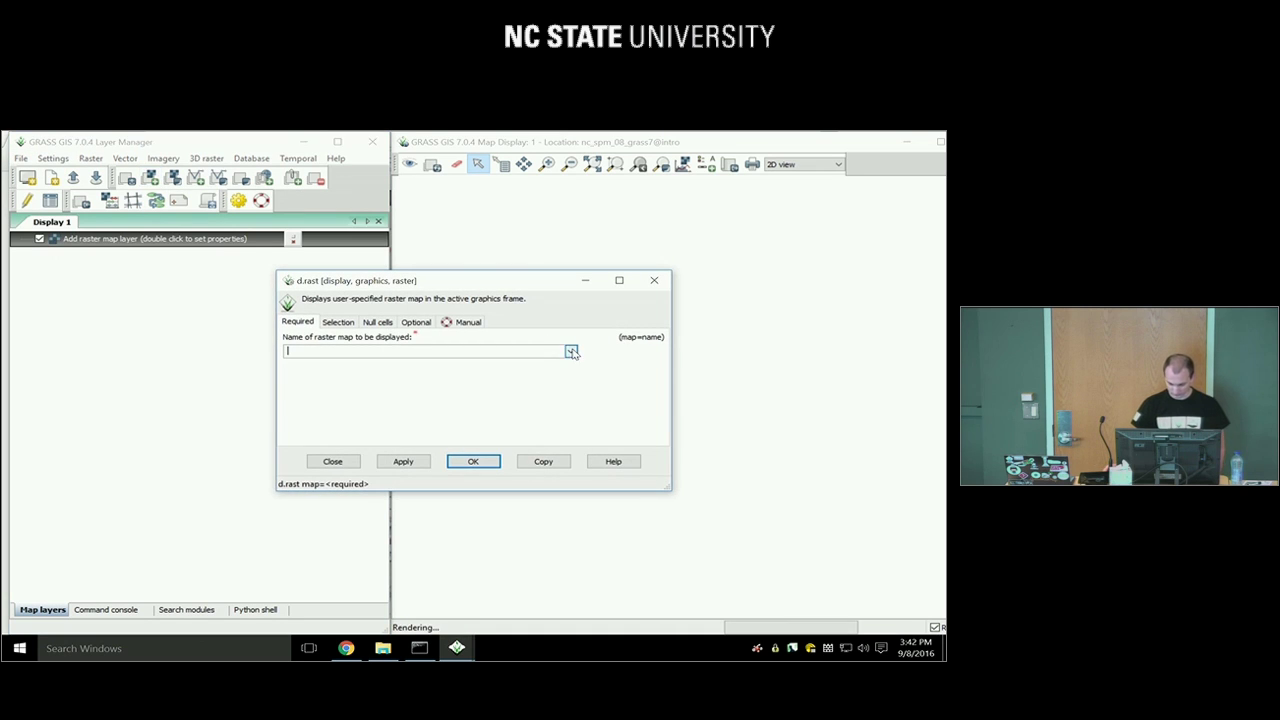
left_click_drag(546, 277, 504, 227)
left_click(529, 302)
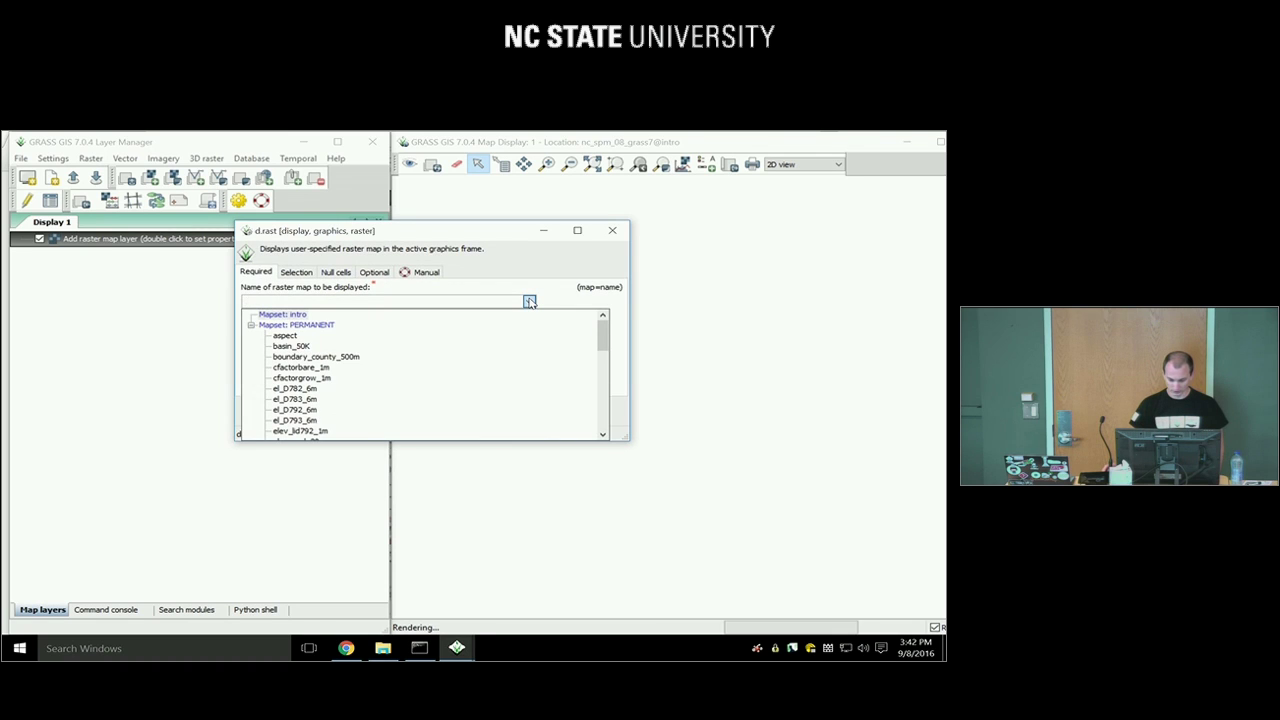
mouse_move(601, 330)
left_mouse_down()
mouse_move(604, 362)
mouse_move(604, 349)
left_mouse_up()
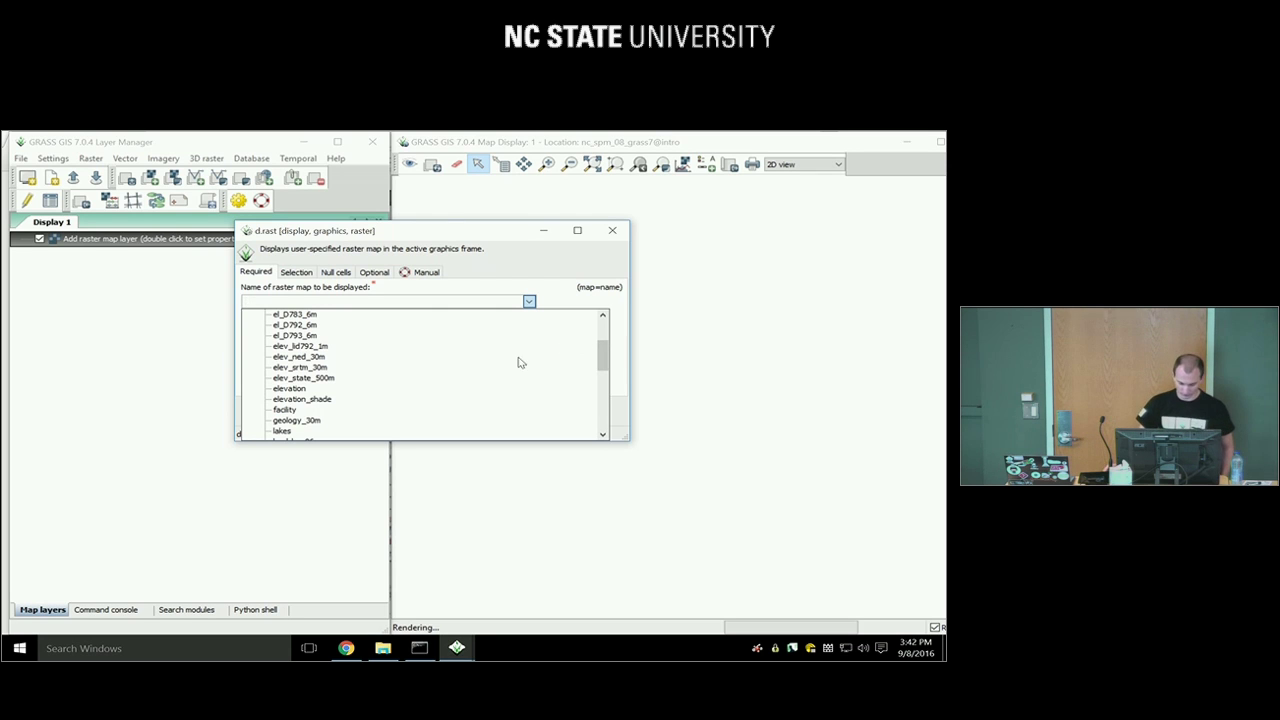
left_click(288, 389)
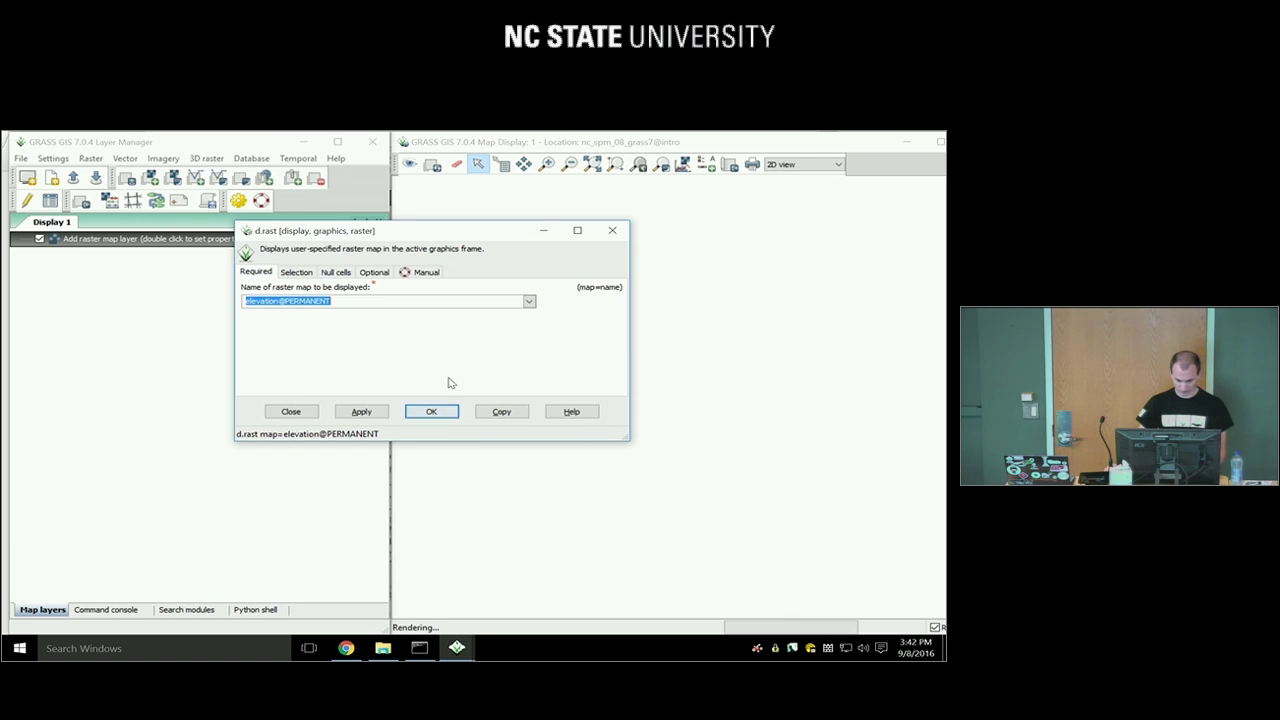
left_click(529, 301)
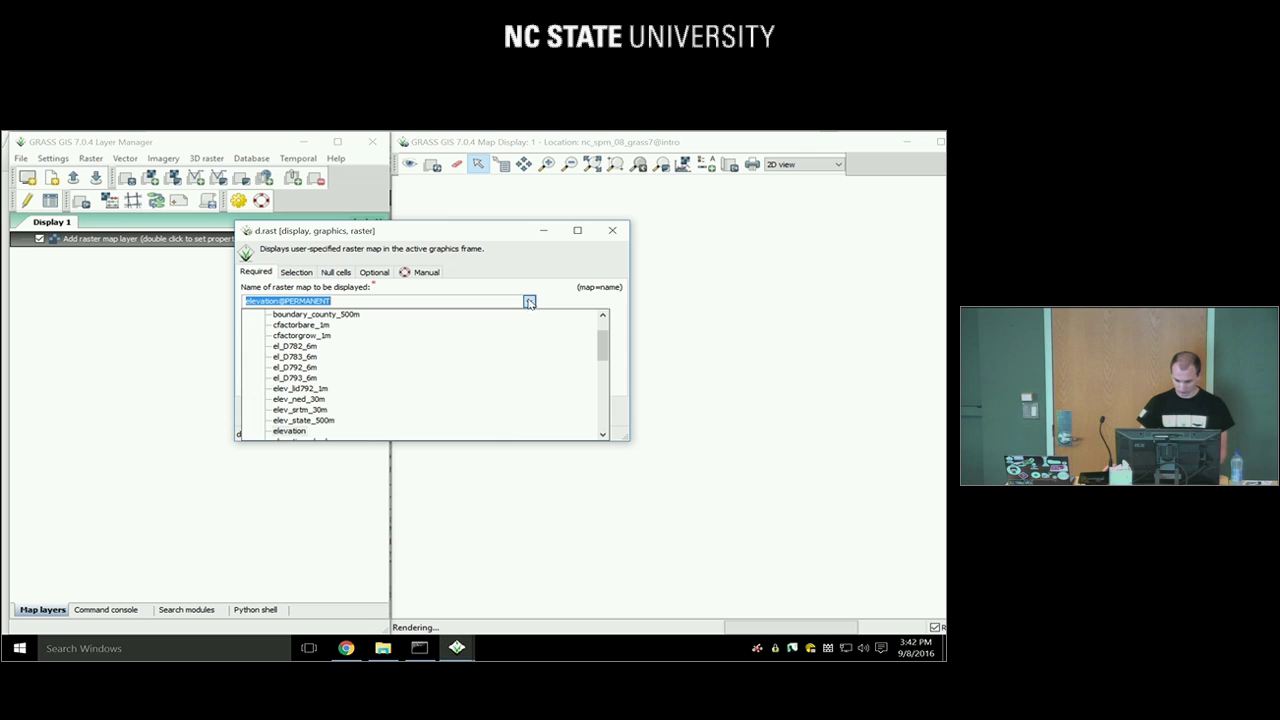
left_click(308, 389)
left_click(366, 304)
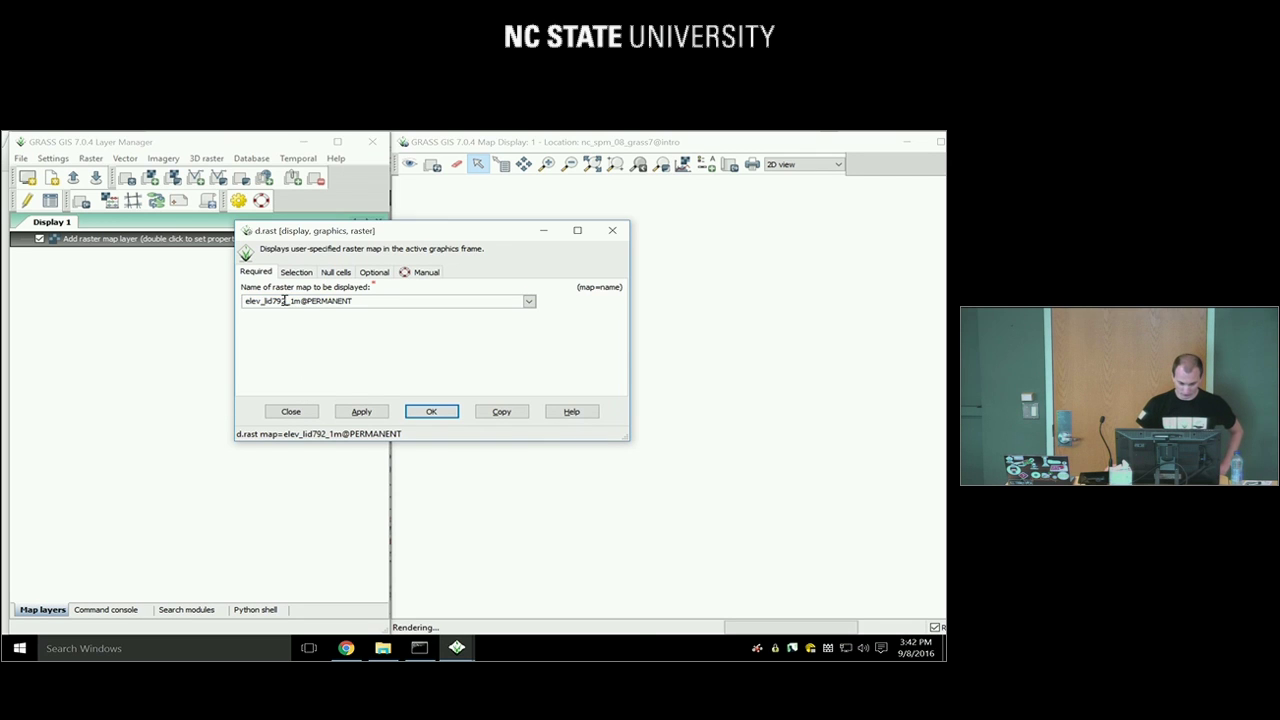
left_click(436, 414)
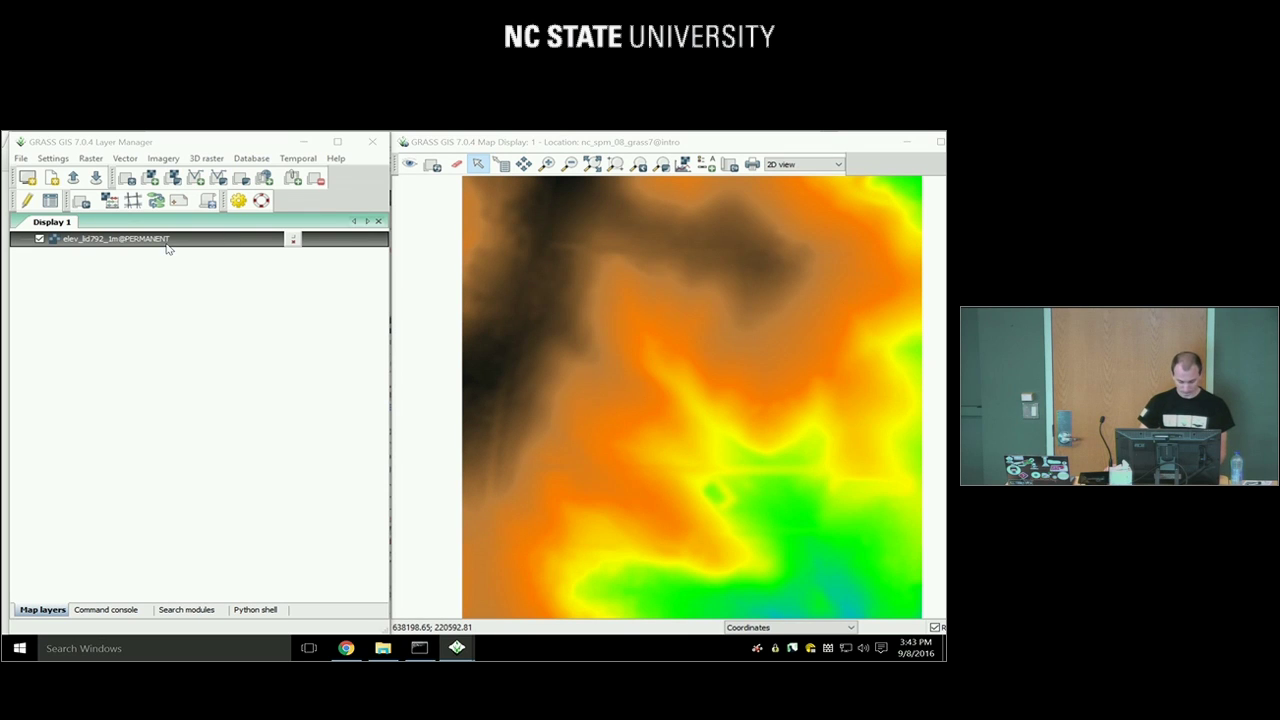
Check the Display legend section of the workshop page in the browser and return to the GRASS GIS windows
key("alt+Tab")
key("alt+Tab")
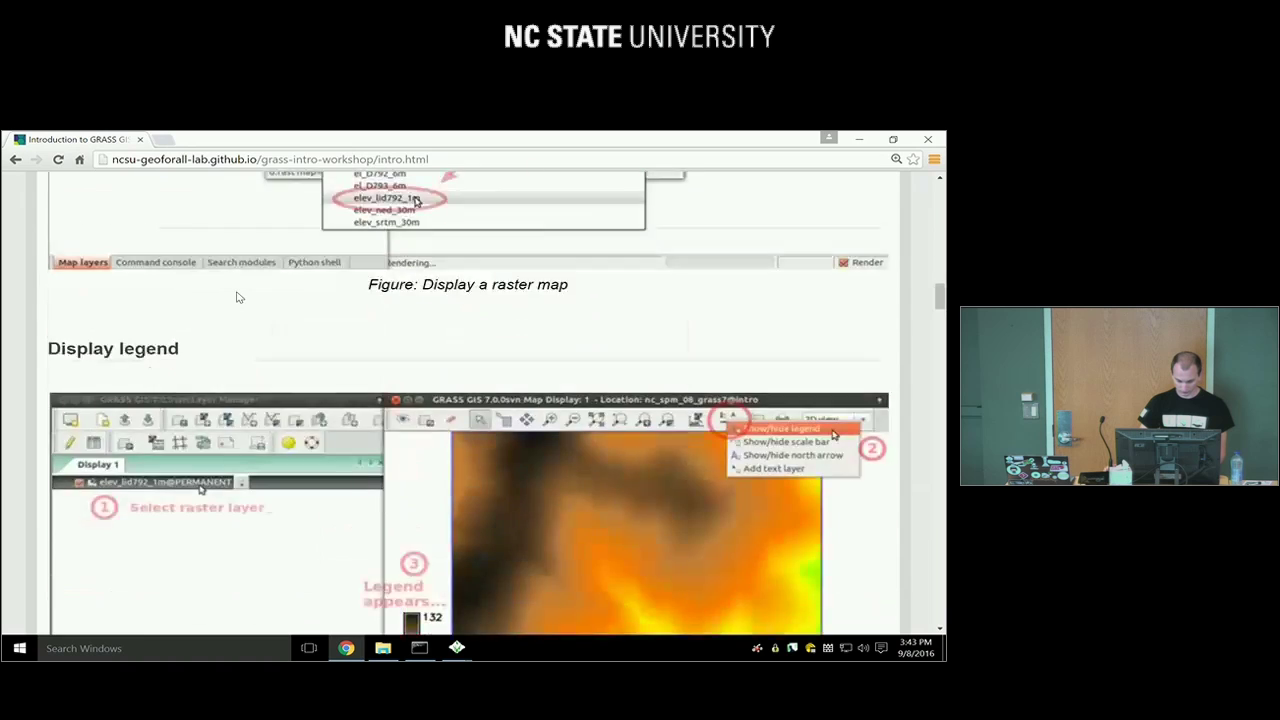
scroll(237, 297, "down", 3)
key("alt+Tab")
key("alt+Tab")
key("alt+Tab")
key("alt+Tab")
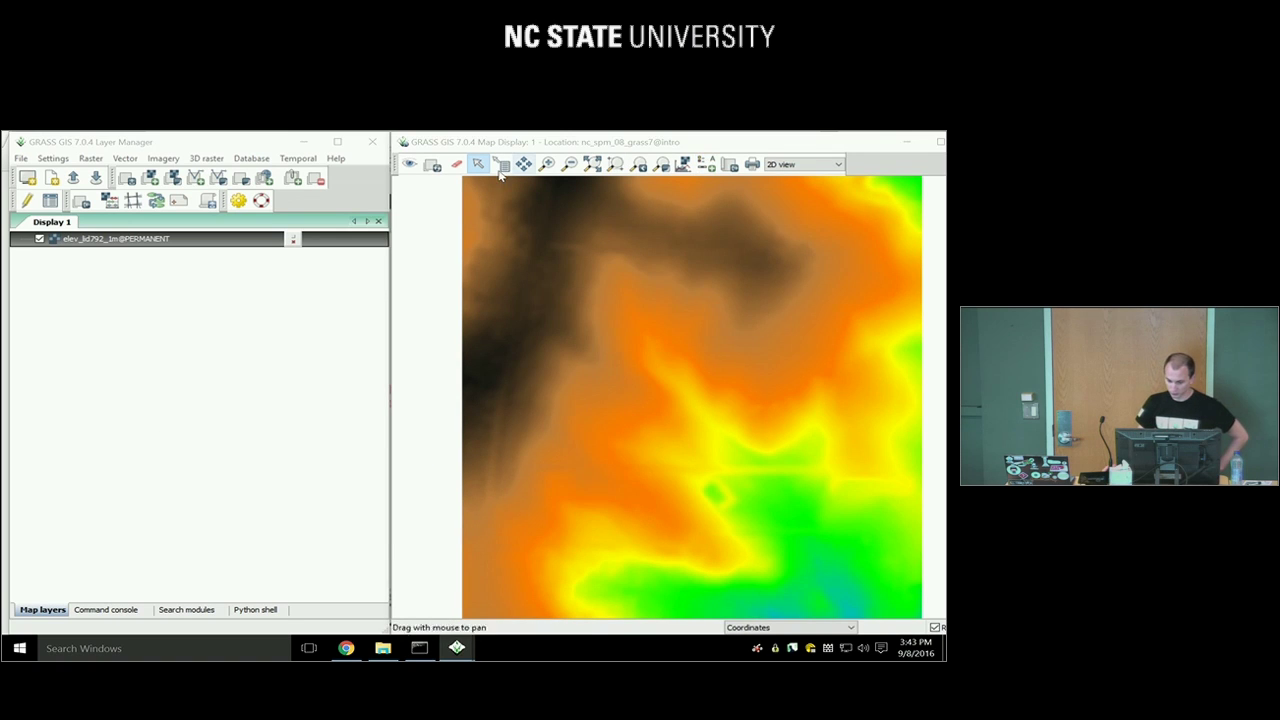
Show the legend for the elevation raster in the map display and move it into the blank margin beside the map
left_click(573, 146)
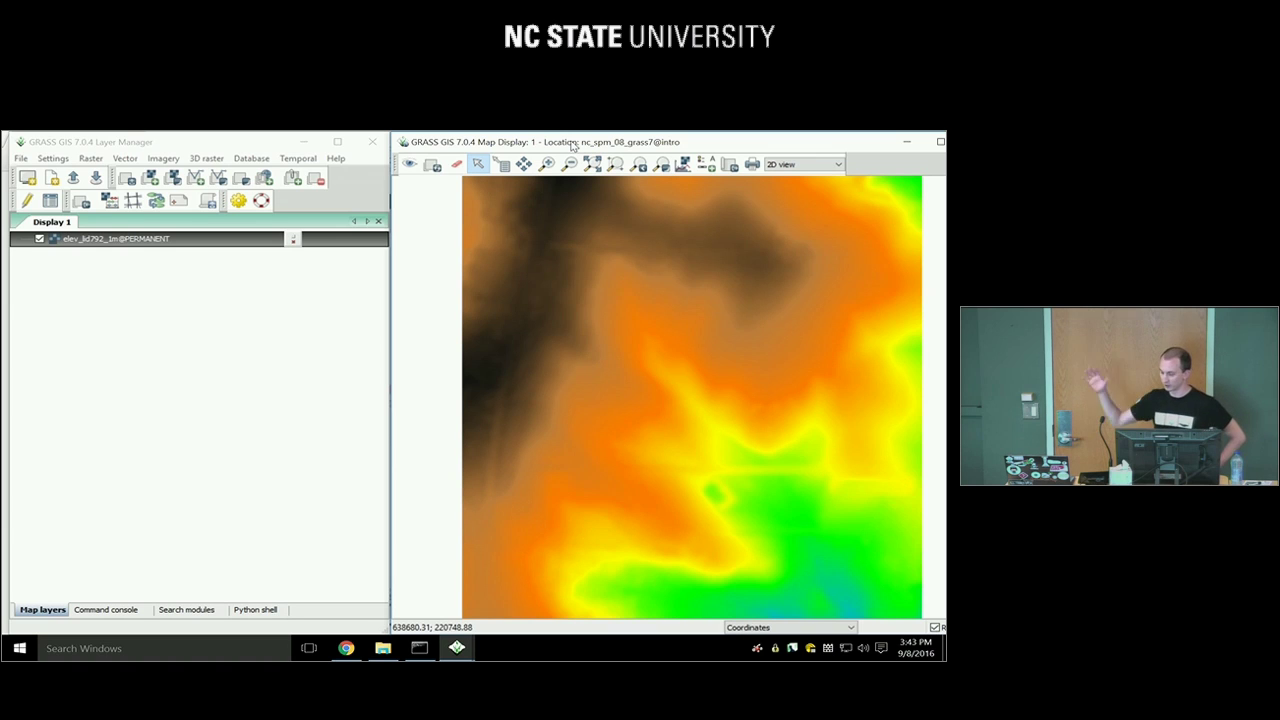
left_click(708, 167)
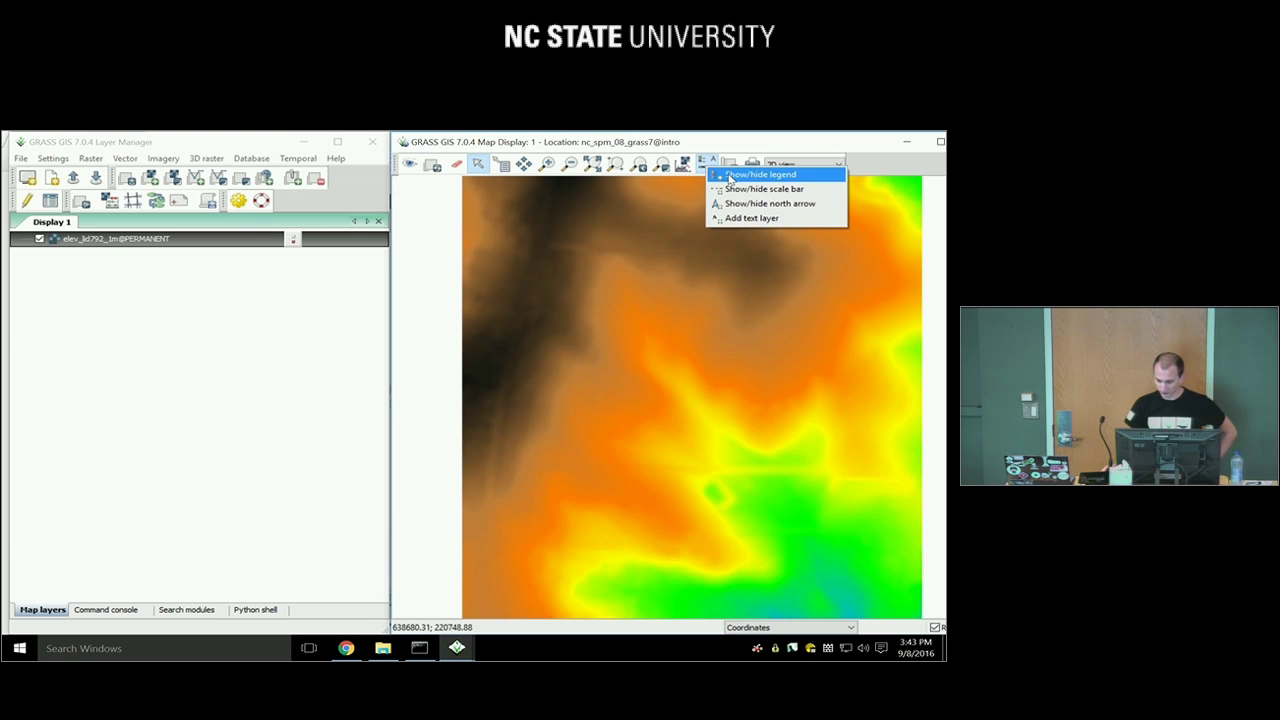
left_click(760, 175)
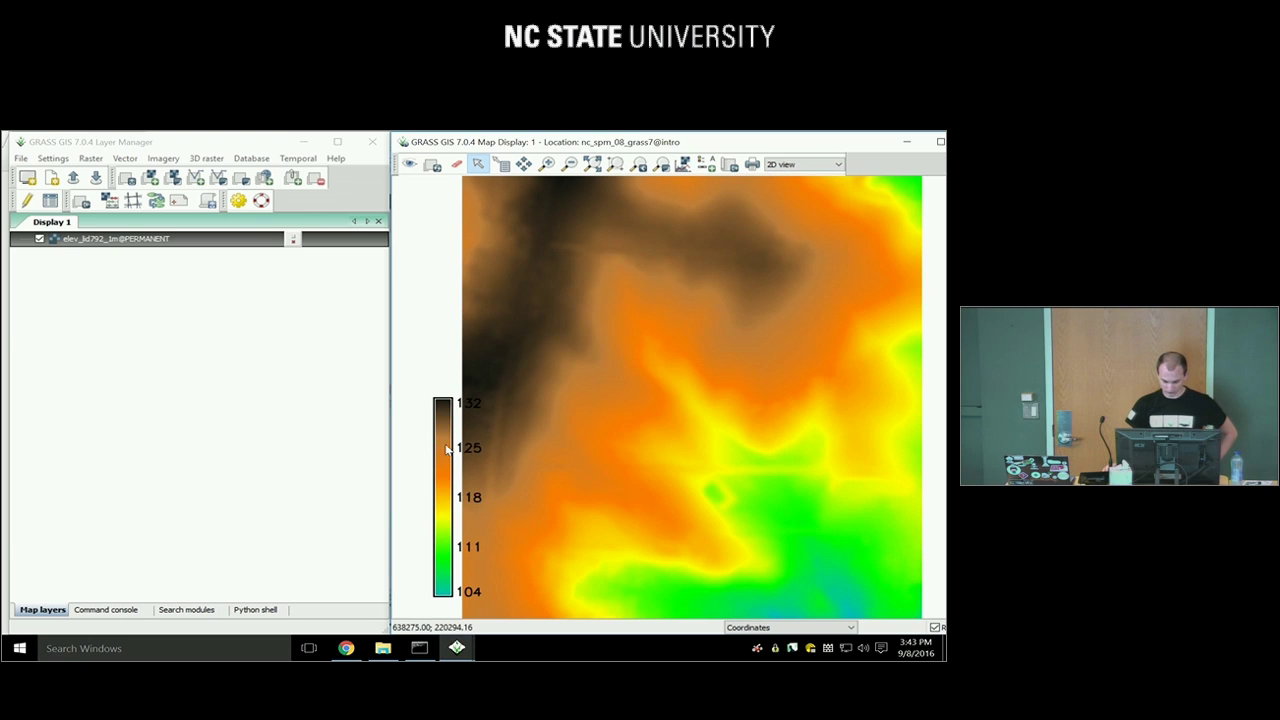
left_click_drag(436, 438, 413, 425)
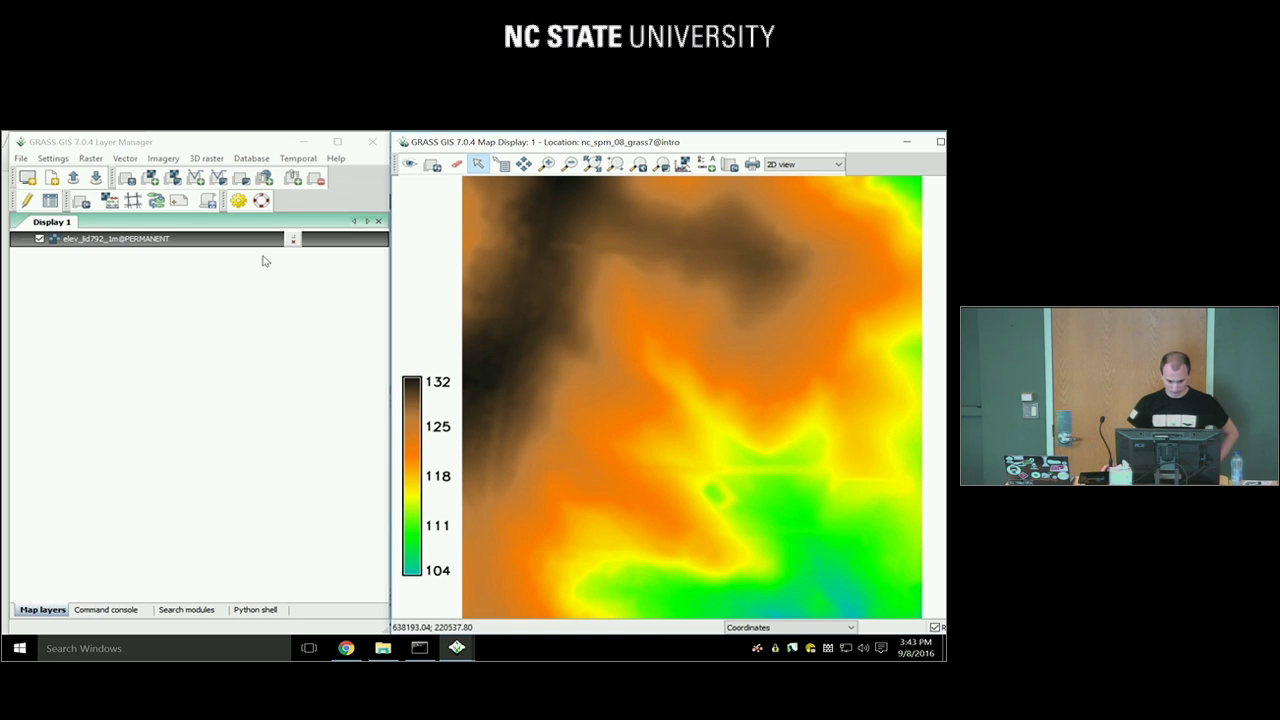
Set the default font for GRASS map displays to arial and save the GUI settings
left_click(240, 202)
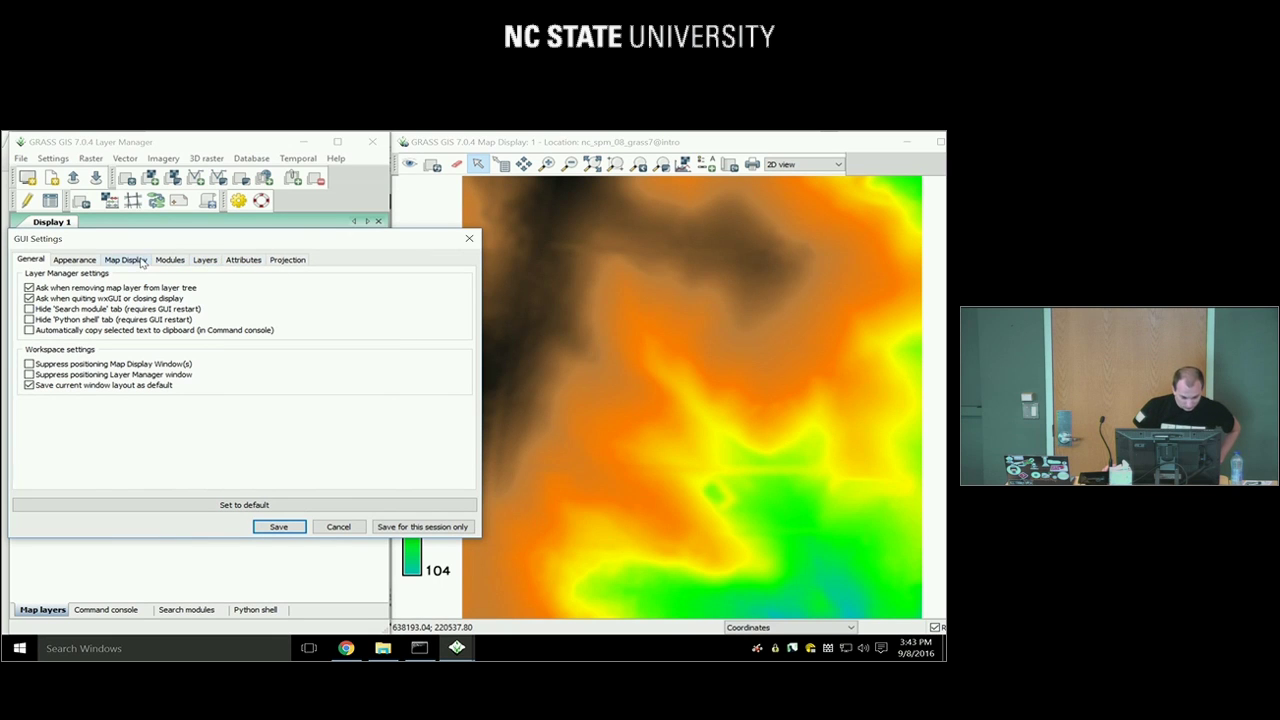
left_click(140, 262)
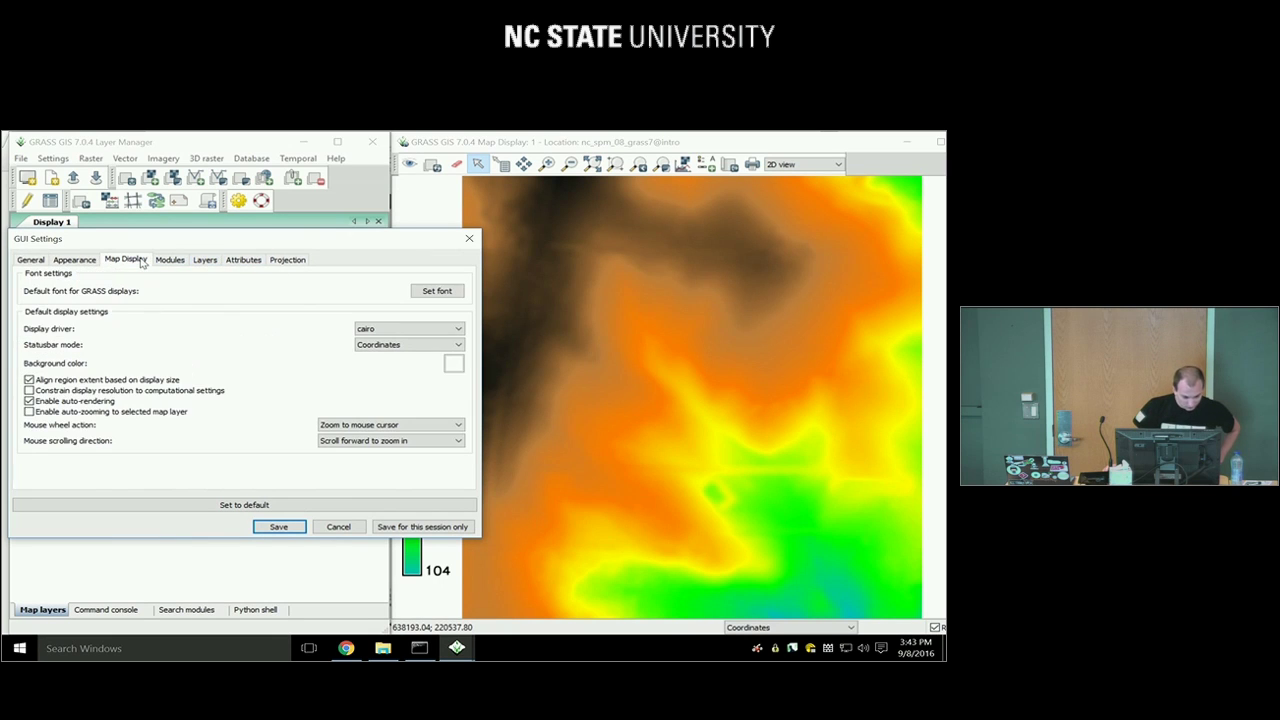
left_click(431, 295)
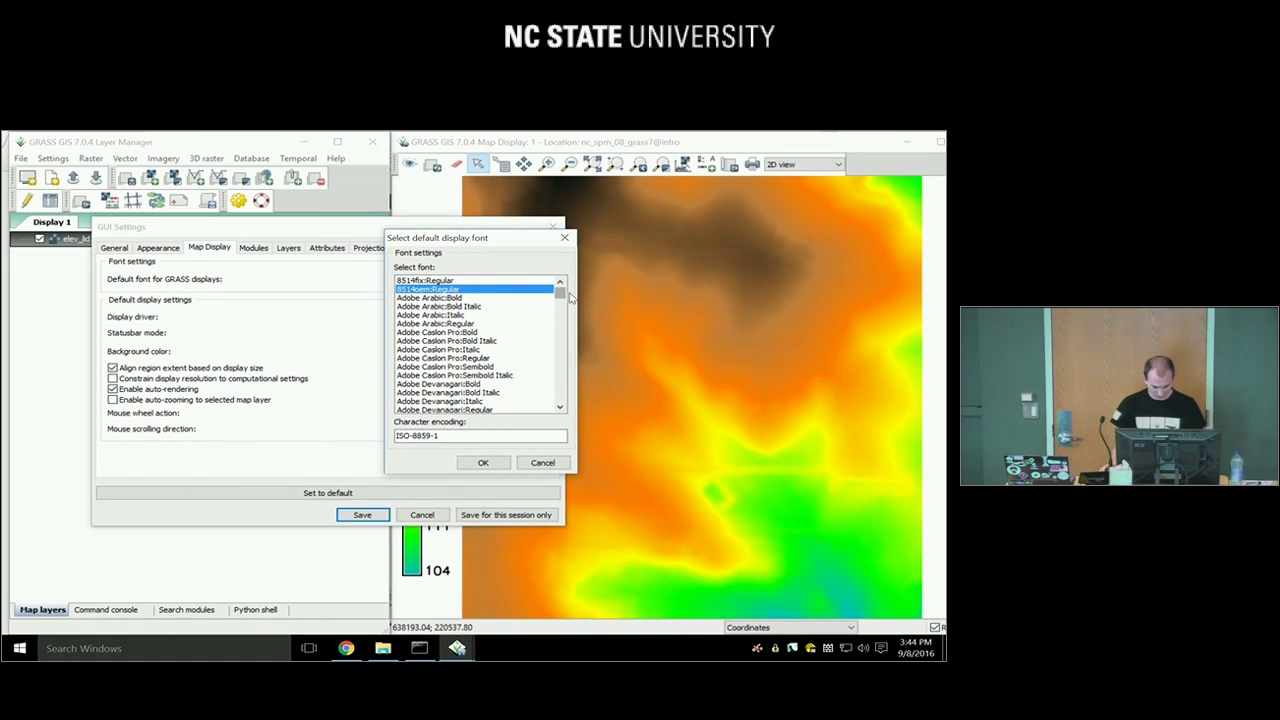
mouse_move(563, 296)
left_mouse_down()
mouse_move(560, 310)
mouse_move(559, 297)
left_mouse_up()
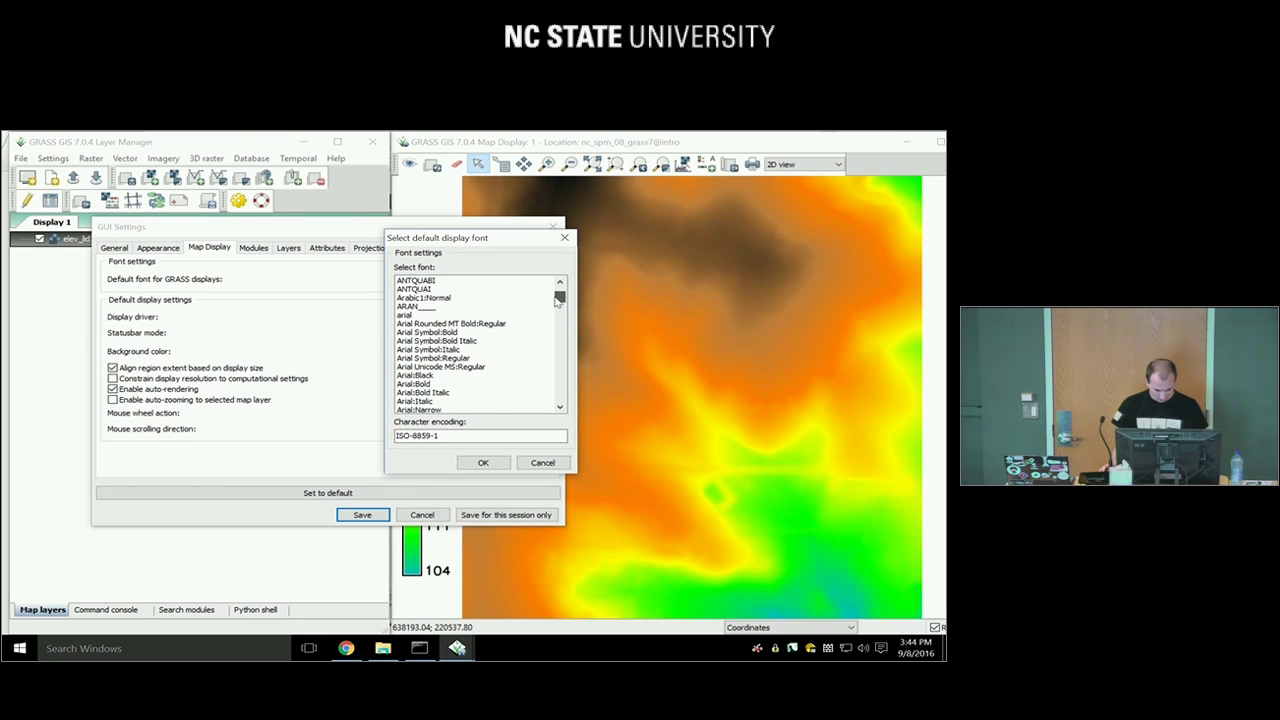
left_click(406, 316)
left_click(484, 462)
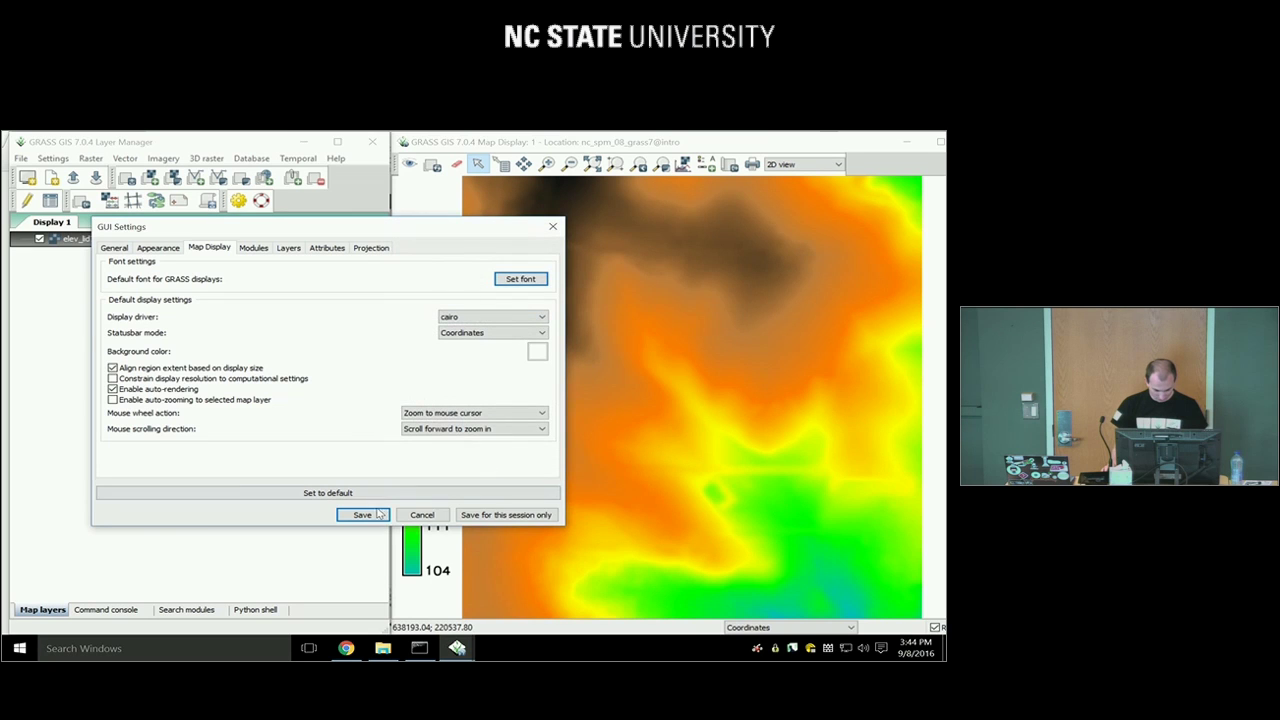
left_click(377, 519)
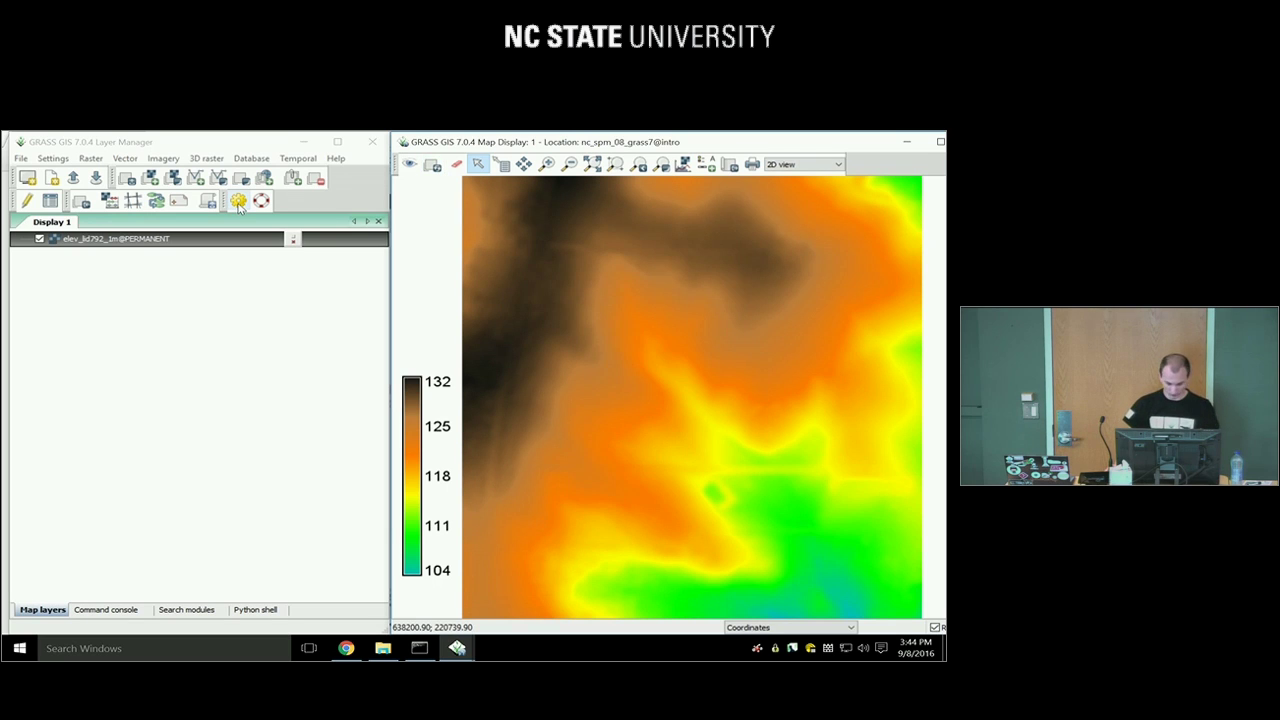
Switch to the workshop page in the browser and read the enlarged GRASS modules table of groups, prefixes and examples
key("alt+Tab")
key("Tab")
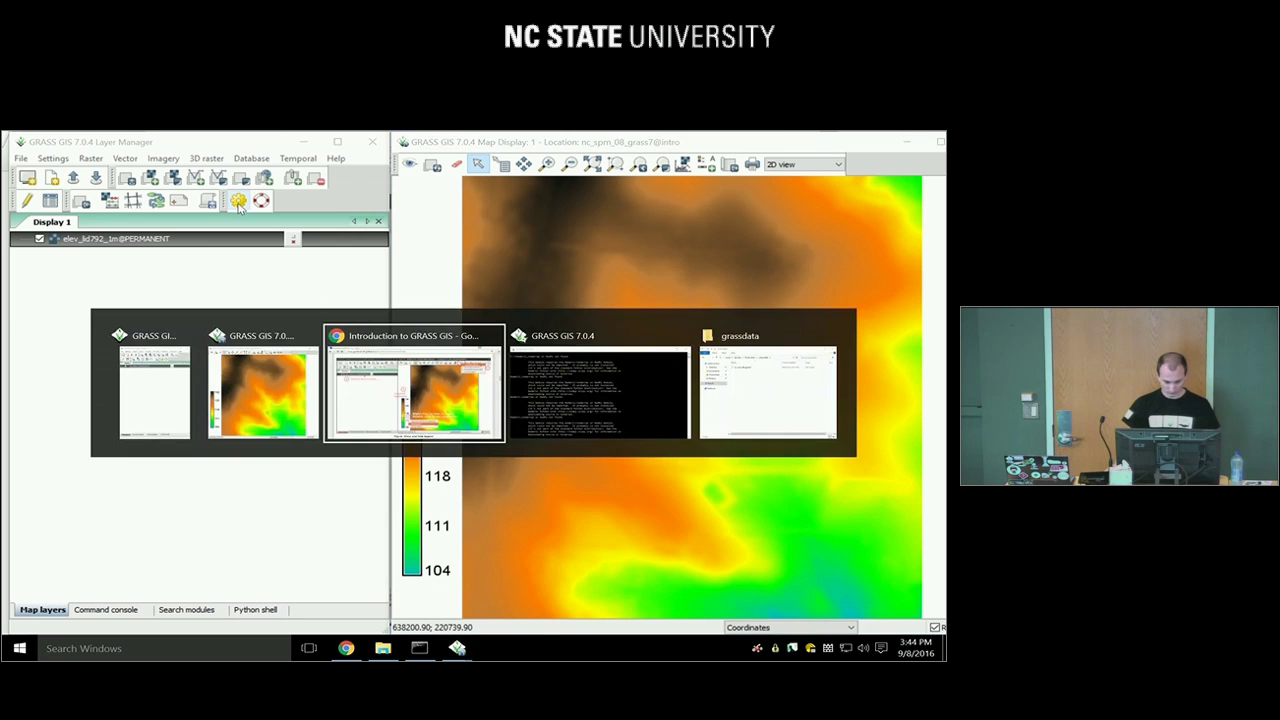
scroll(409, 294, "down", 5)
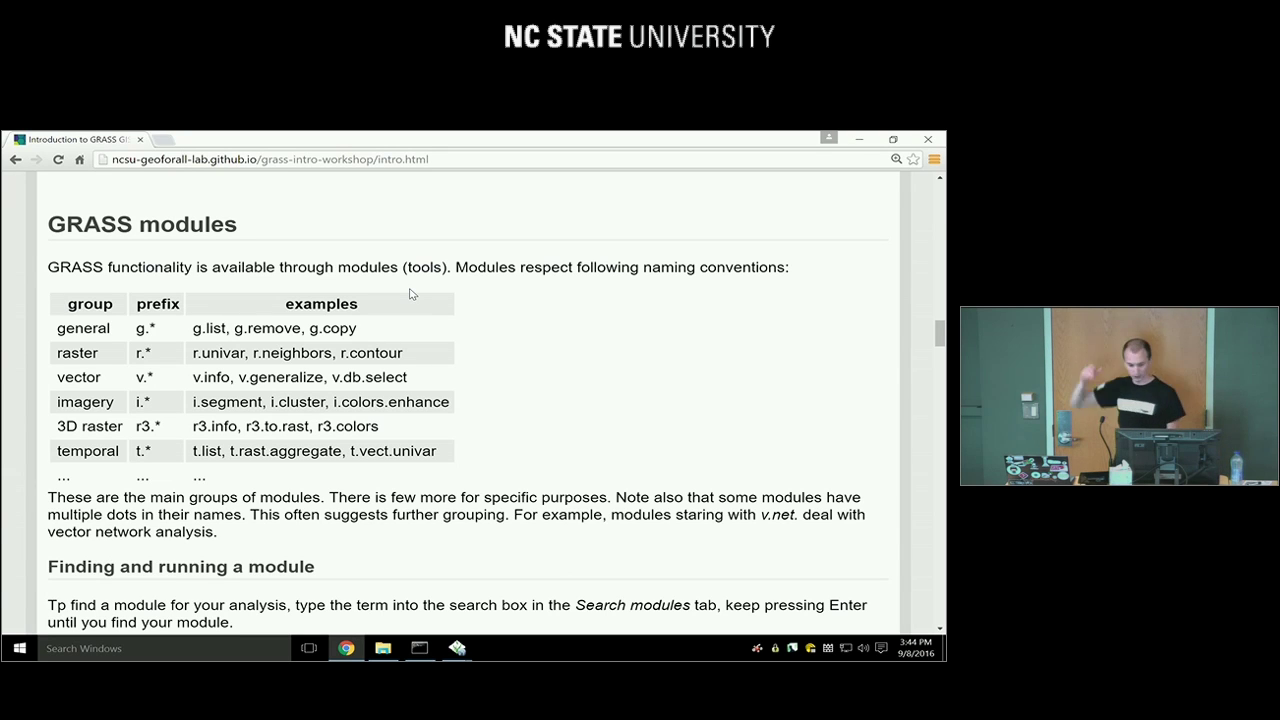
scroll(409, 294, "up", 1)
scroll(409, 291, "down", 3)
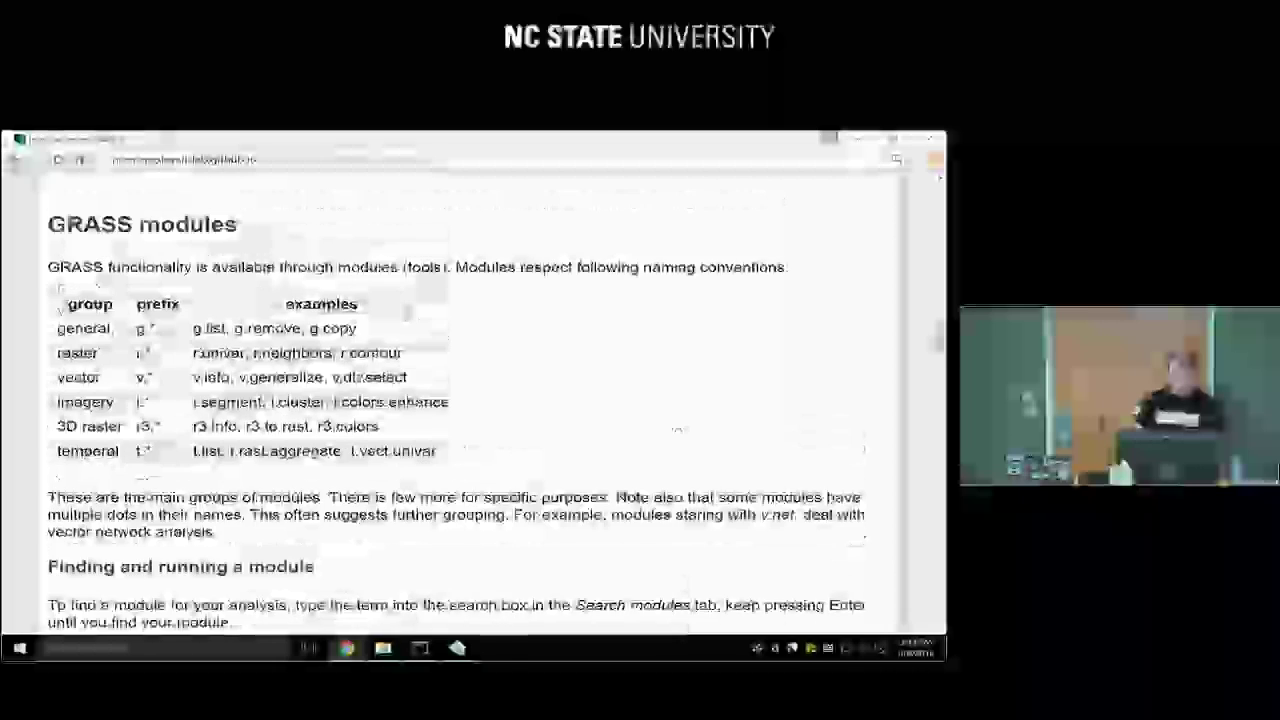
key("ctrl+plus")
key("ctrl+plus")
key("ctrl+plus")
key("ctrl+plus")
key("ctrl+plus")
key("ctrl+plus")
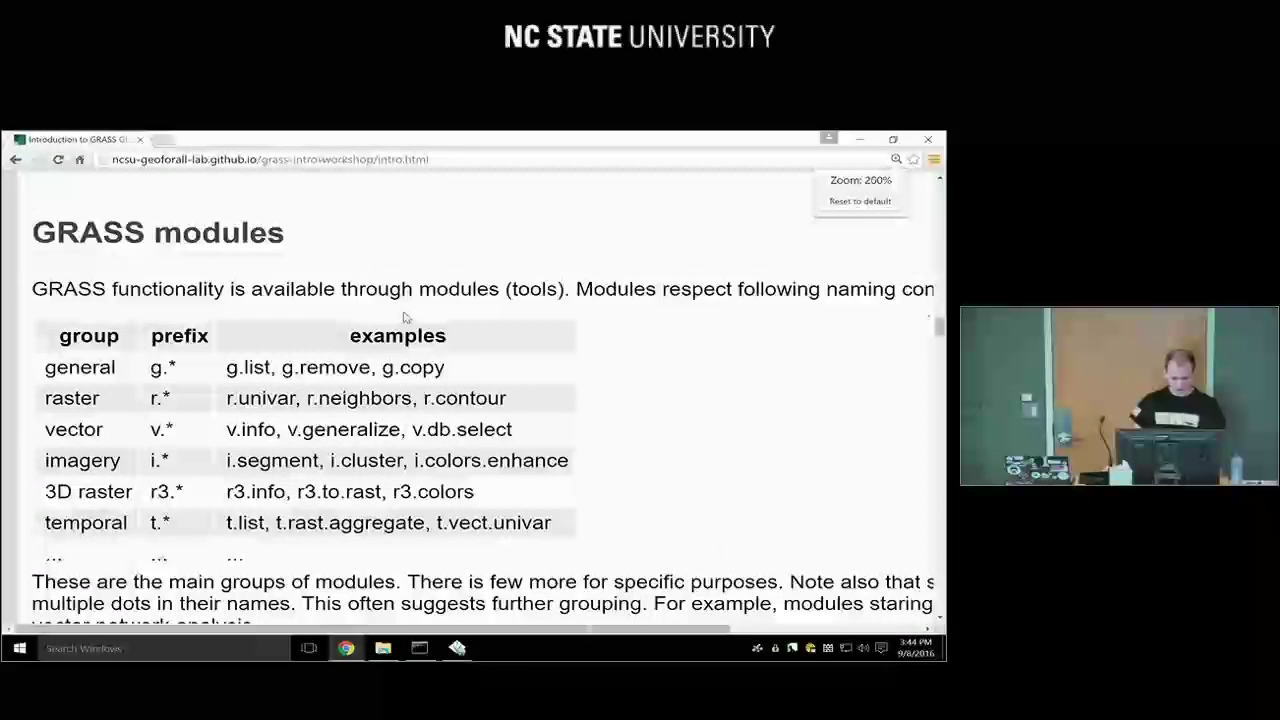
scroll(405, 317, "down", 1)
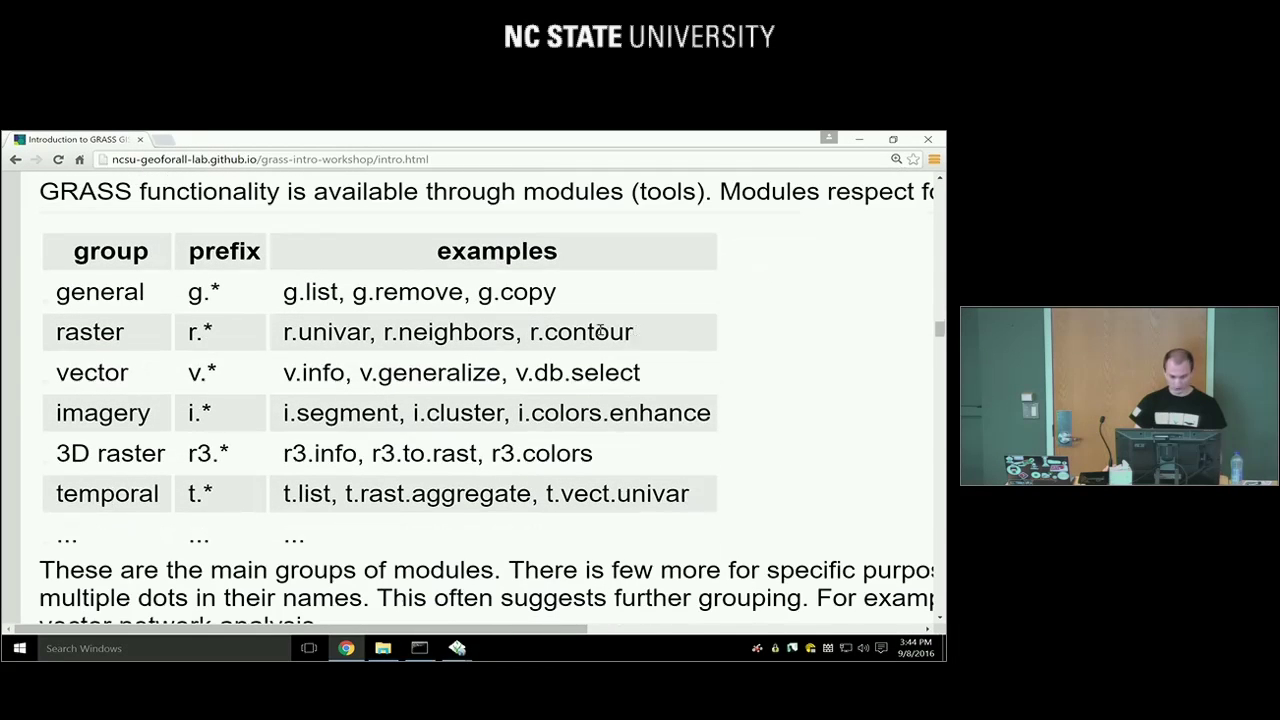
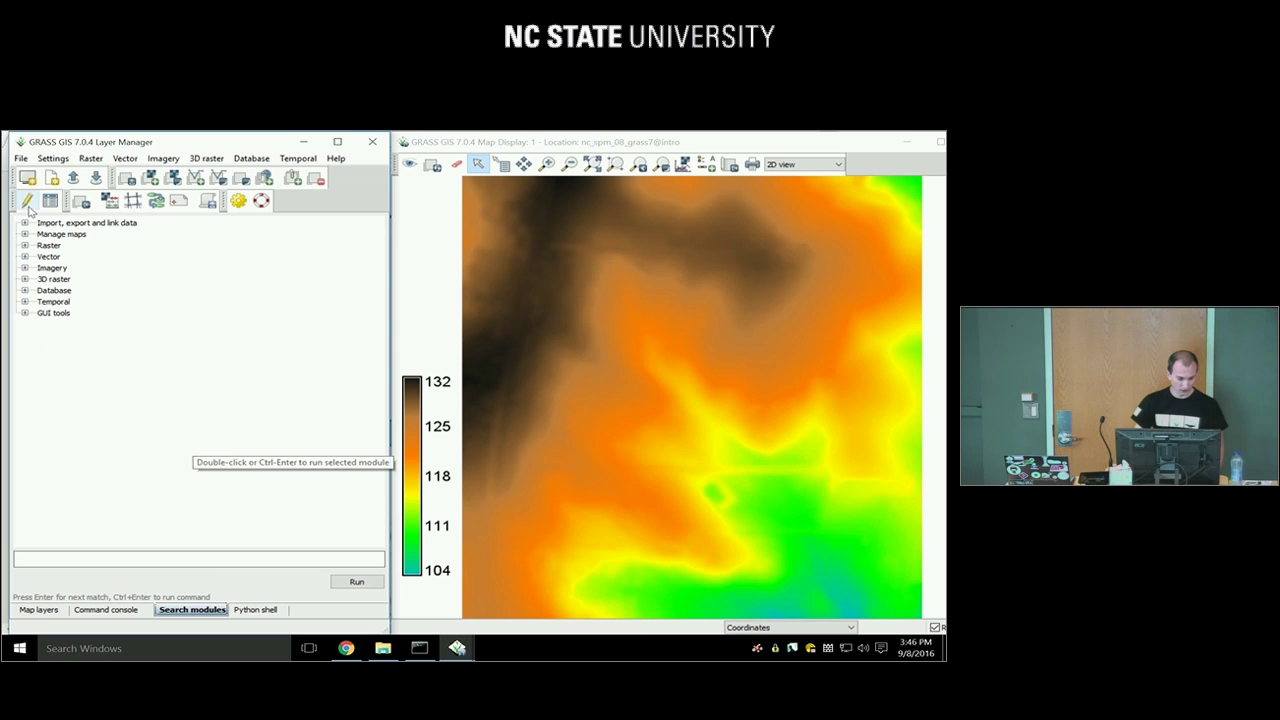
Browse the Manage maps and Raster groups of the module tree, including the Develop raster map modules
left_click(25, 234)
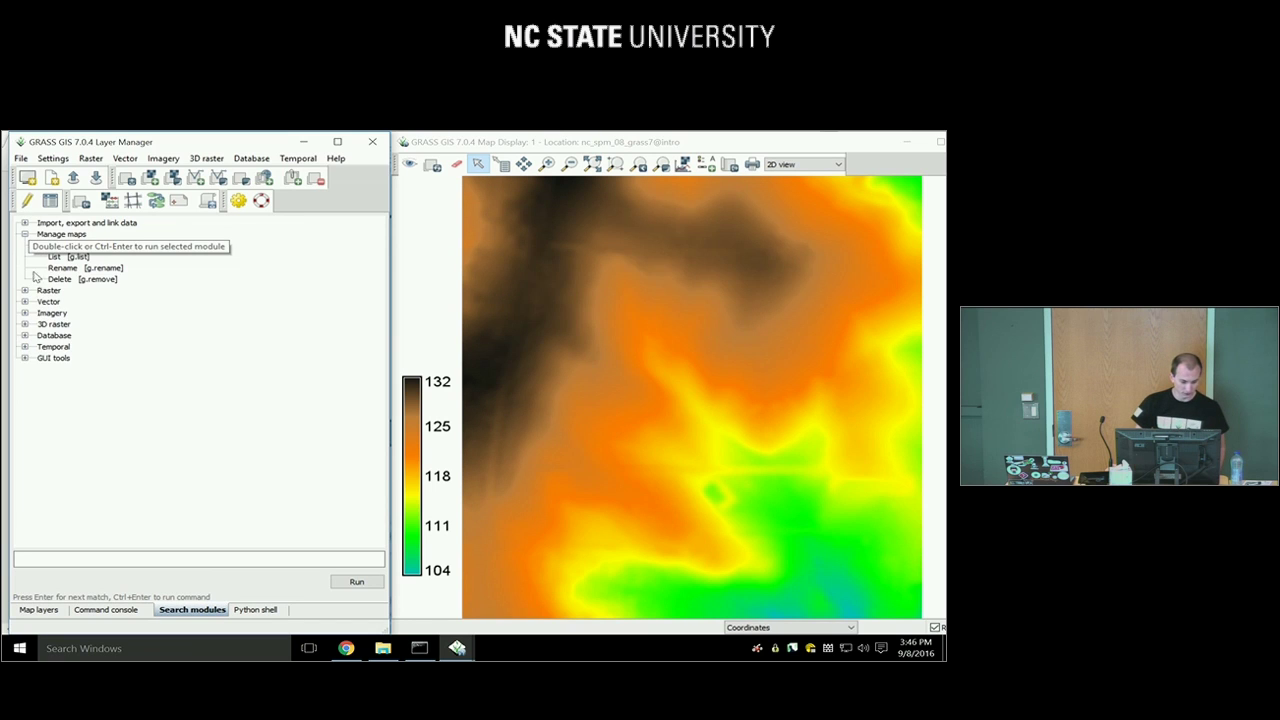
left_click(25, 290)
left_click(36, 302)
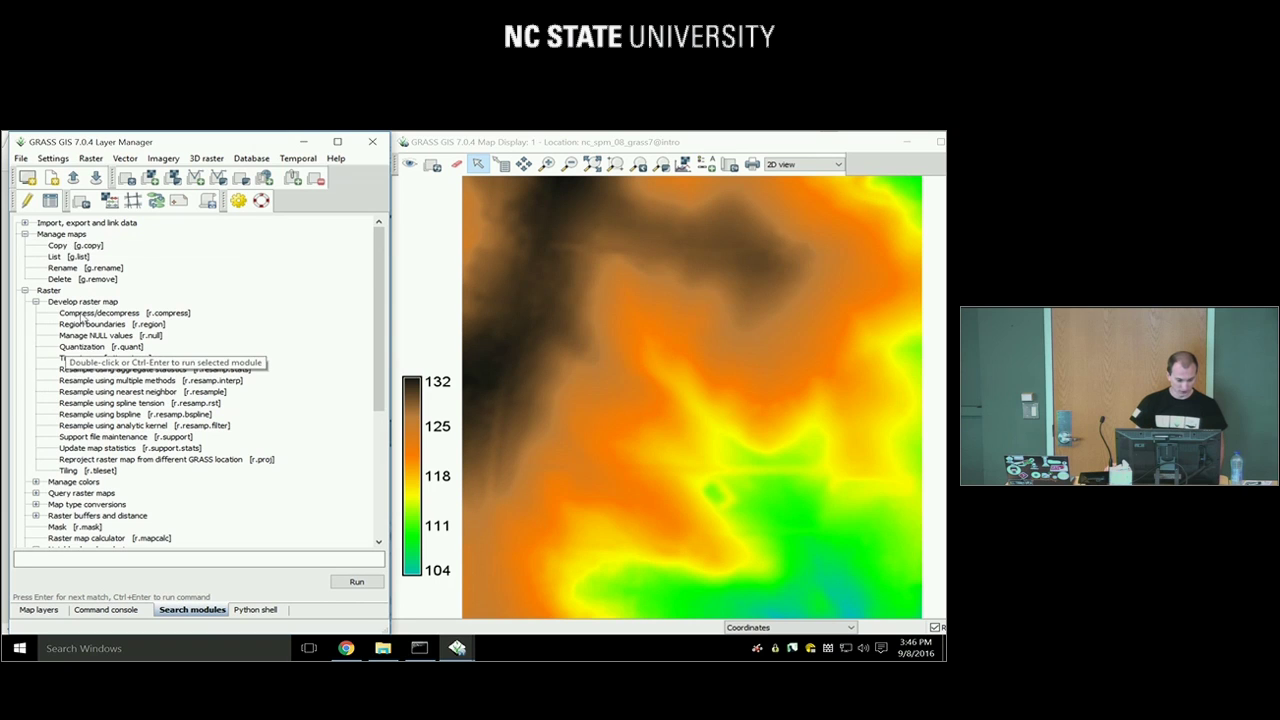
left_click(36, 302)
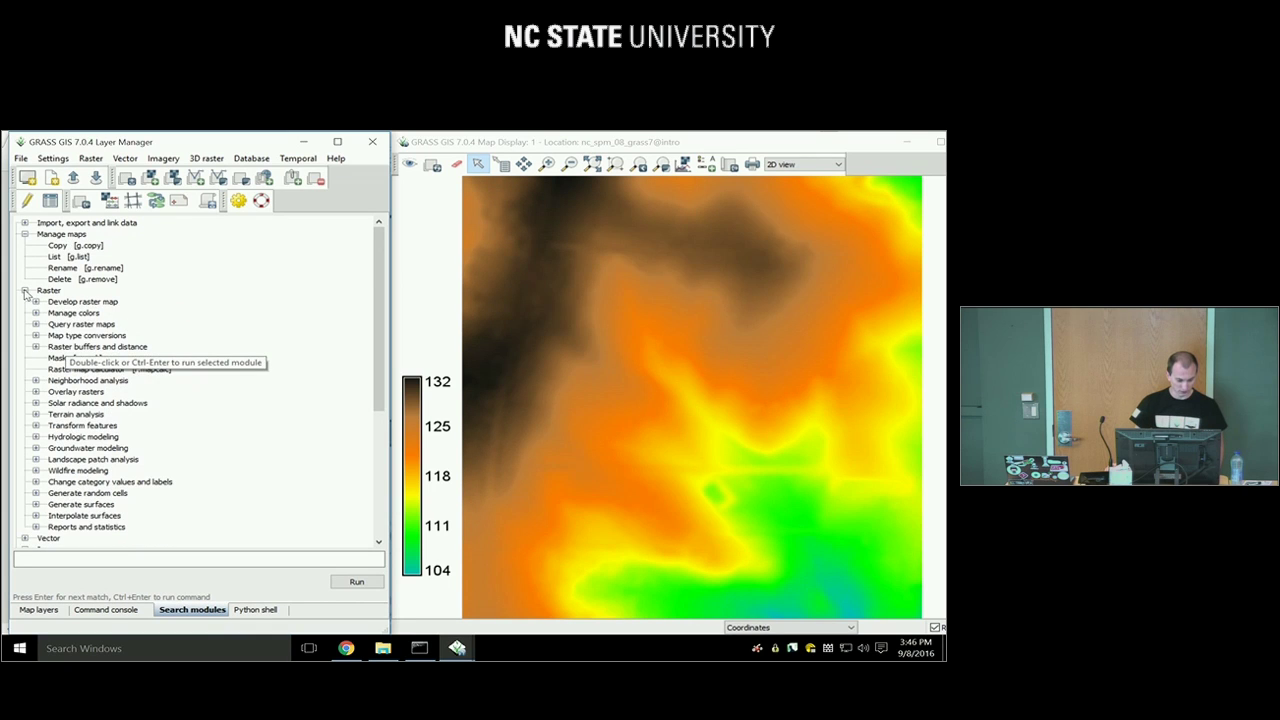
Enter slope as the search term for finding a module in the module tree
left_click(112, 560)
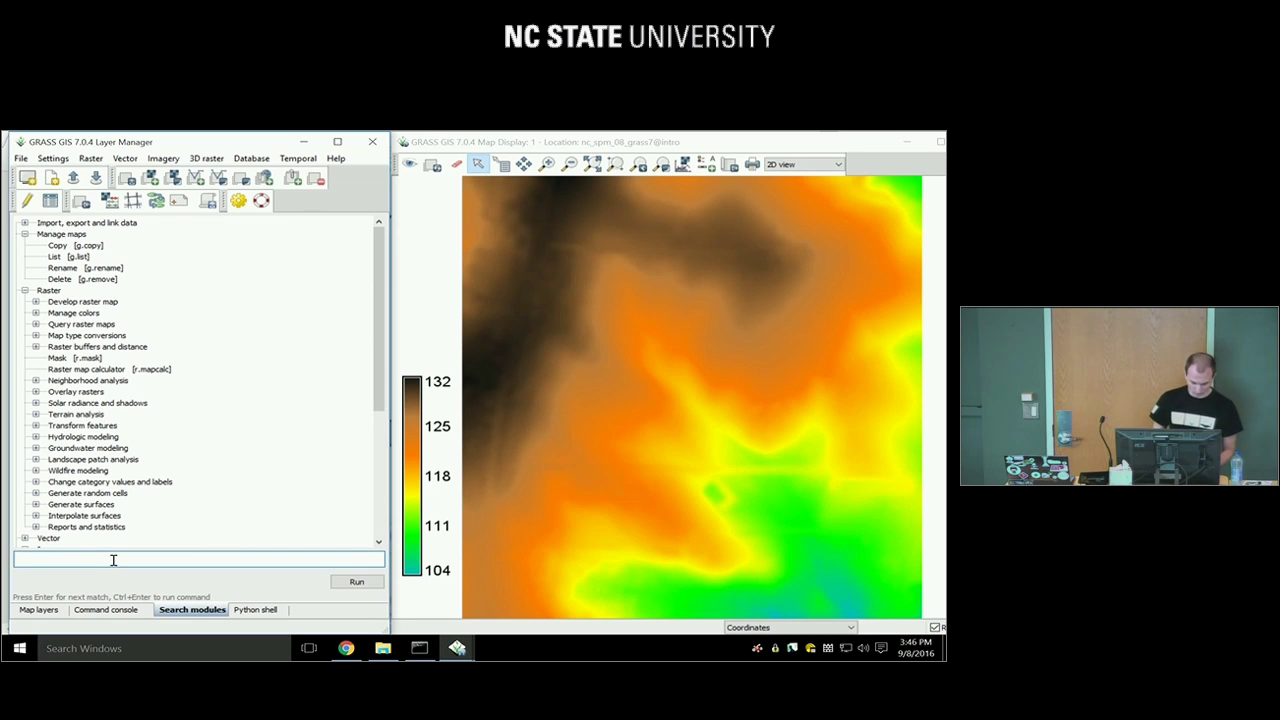
type("s")
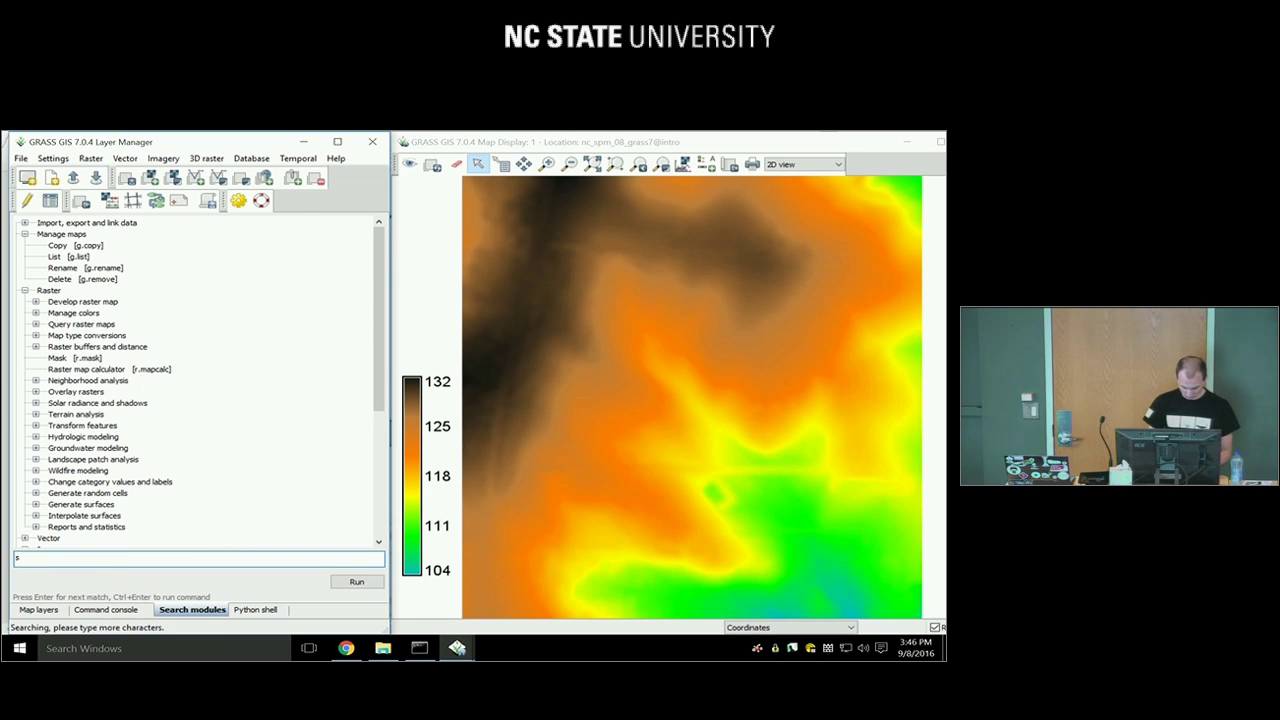
type("lope")
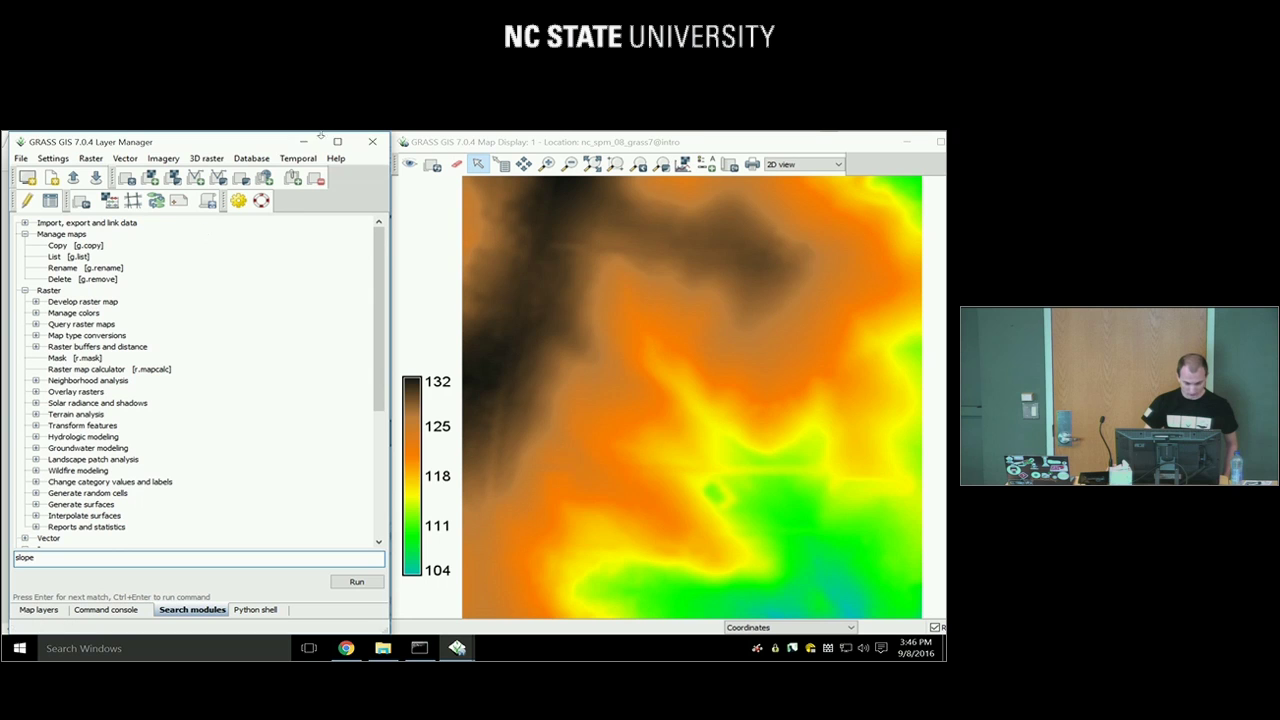
Look through the Layer Manager's map layers, command console, module search and Python shell views
left_click(107, 612)
left_click(45, 610)
left_click(100, 610)
left_click(187, 612)
left_click(252, 612)
left_click(200, 612)
left_click(133, 612)
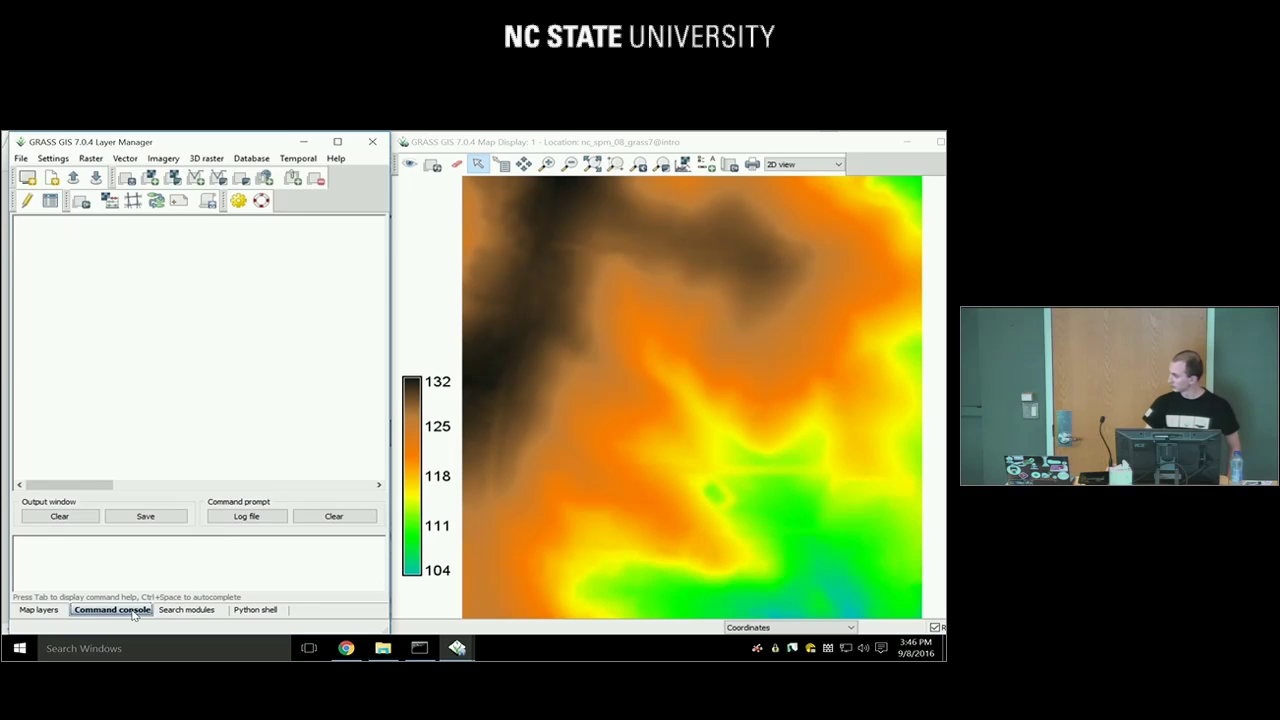
left_click(174, 611)
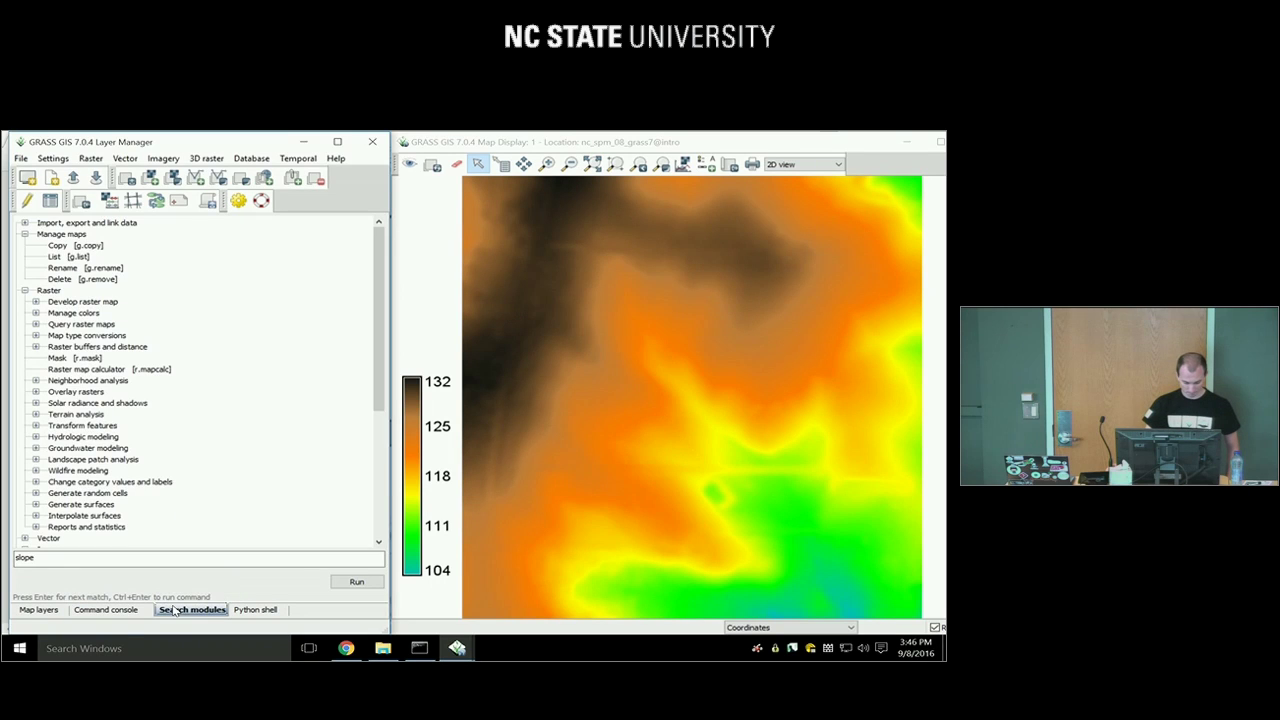
left_click(58, 610)
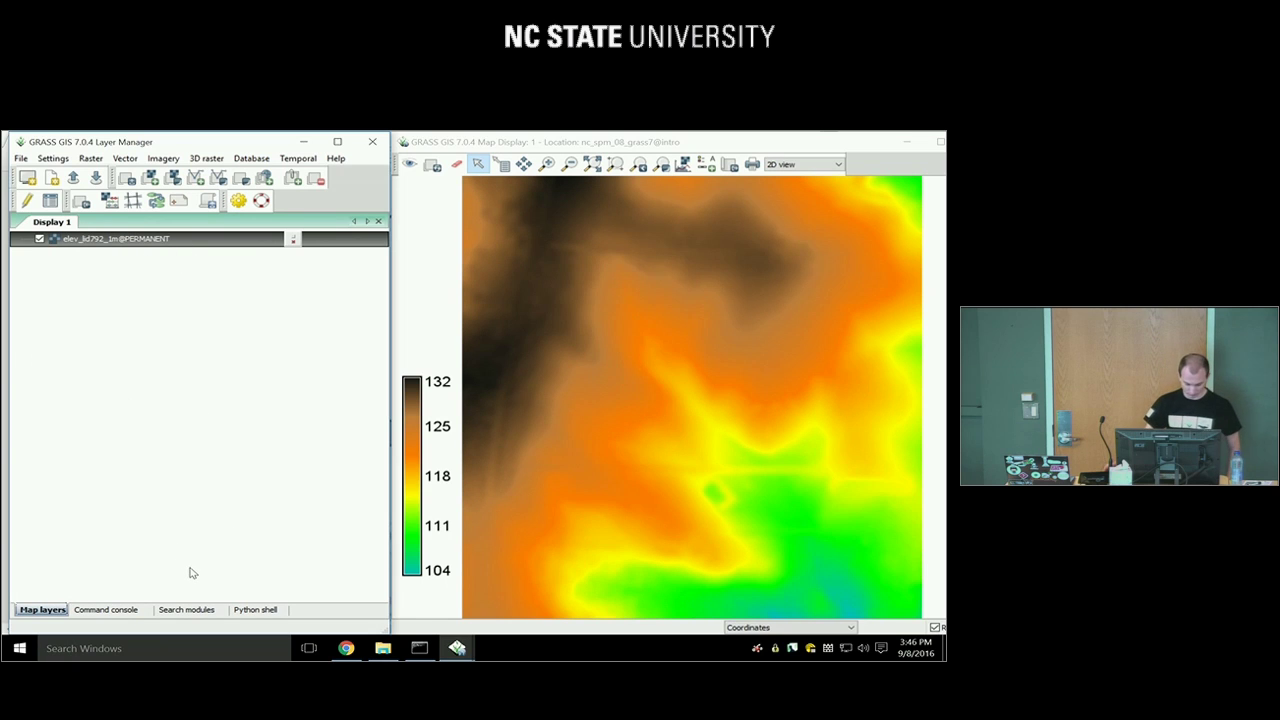
Run the module search for slope to locate the Slope and aspect module, and glance through the Raster command groups
left_click(194, 614)
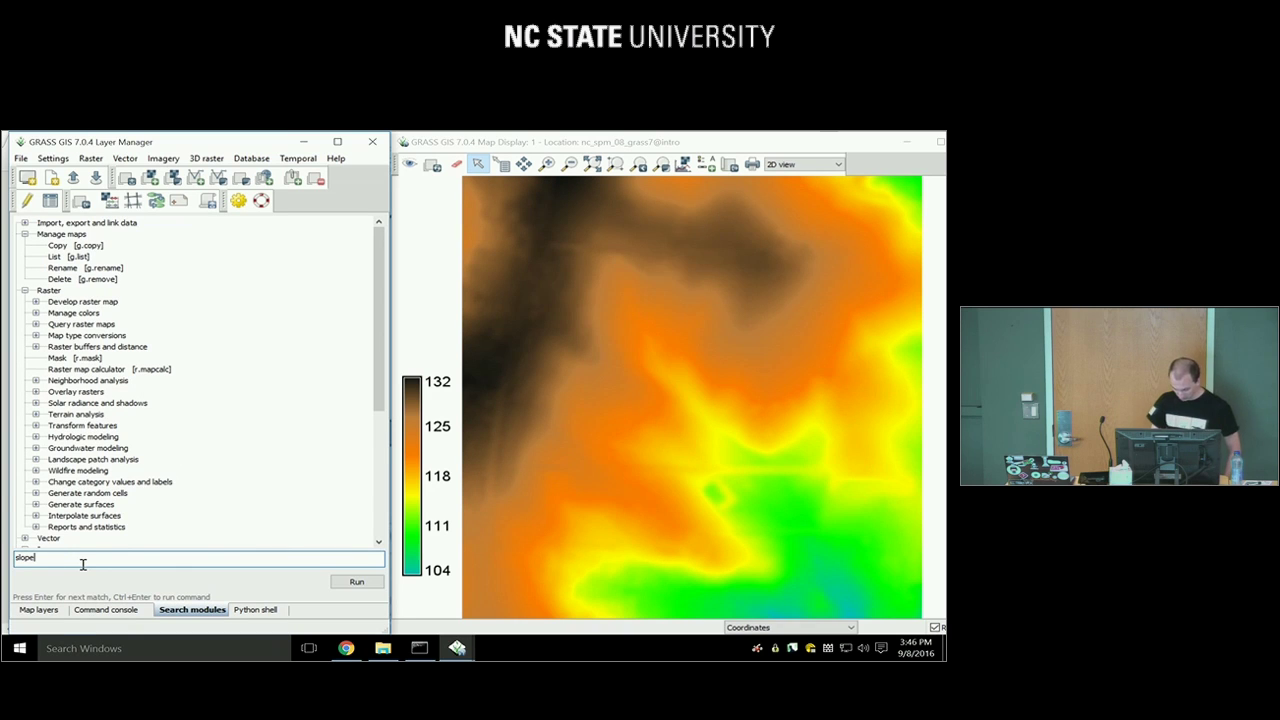
key("Return")
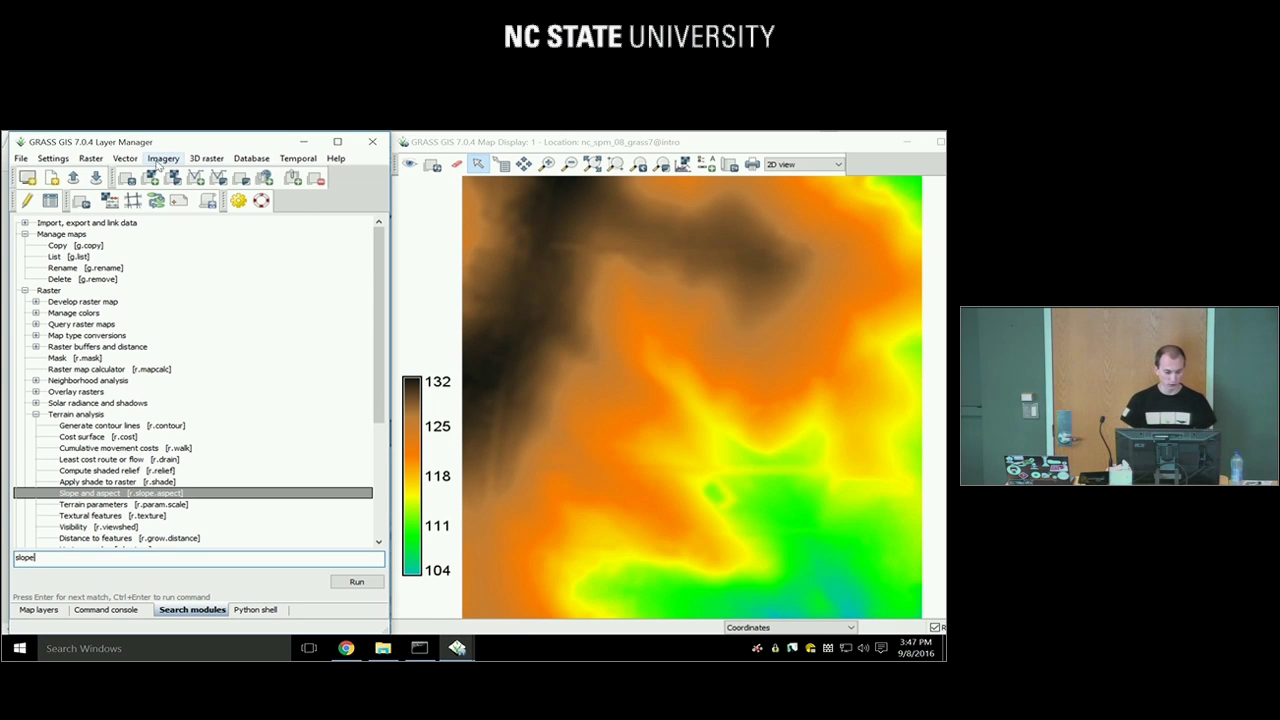
left_click(90, 158)
mouse_move(108, 174)
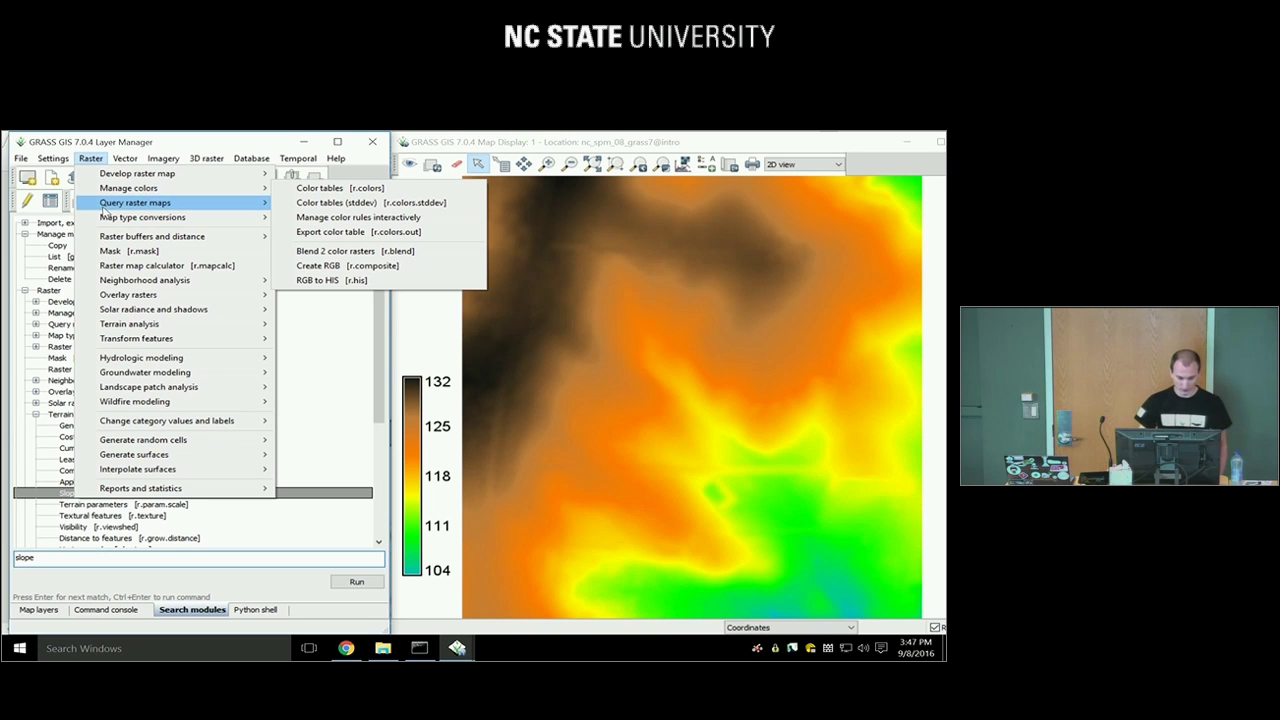
left_click(310, 380)
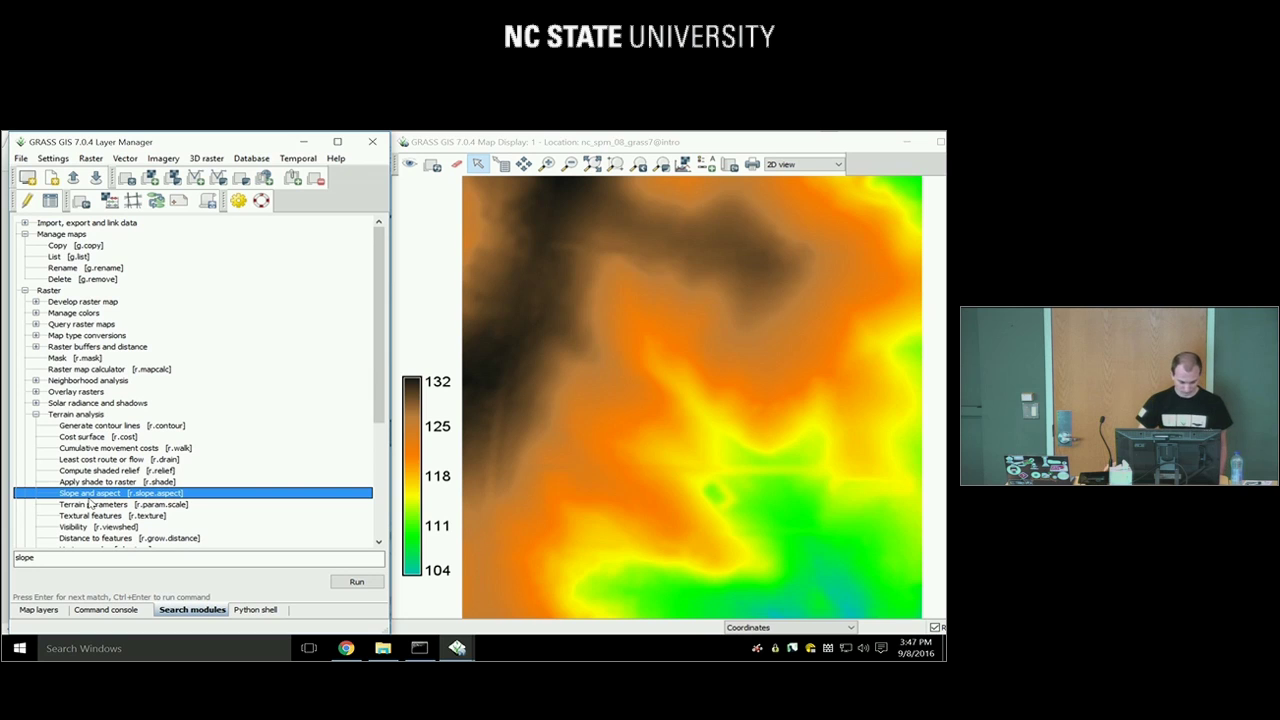
Launch the r.slope.aspect module dialog from the command console using the suggested module name
left_click(120, 610)
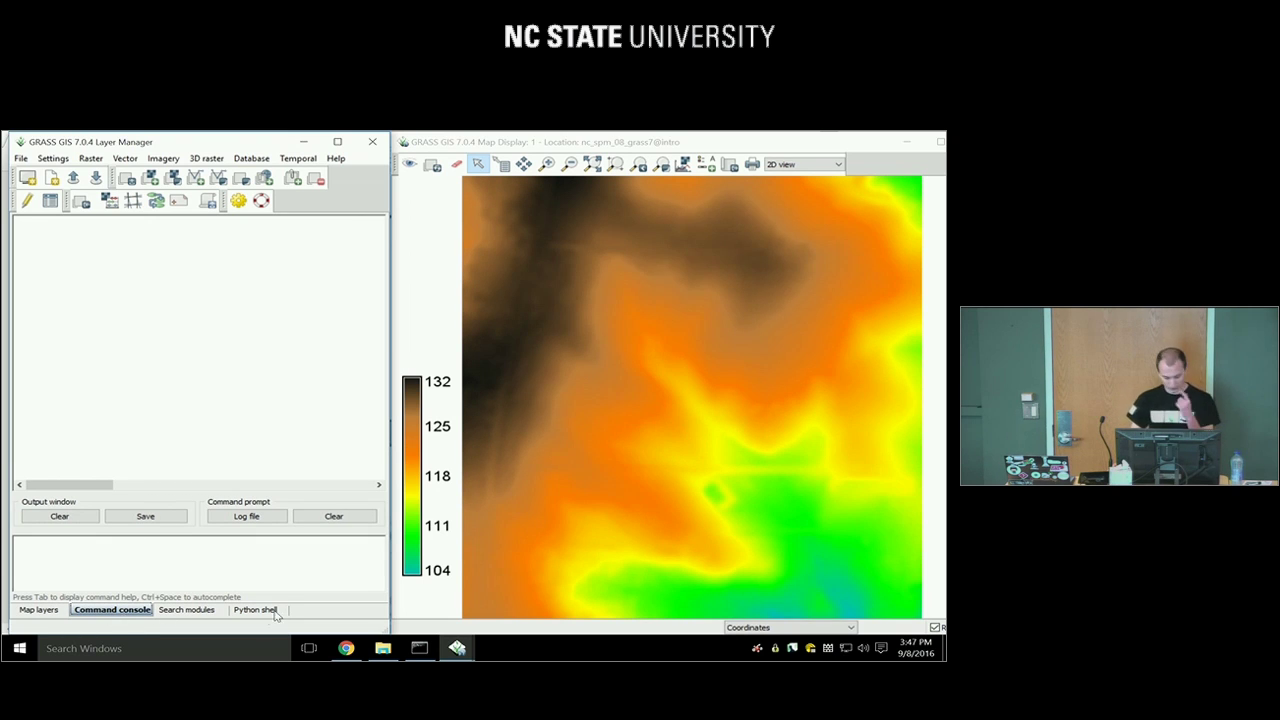
left_click(179, 562)
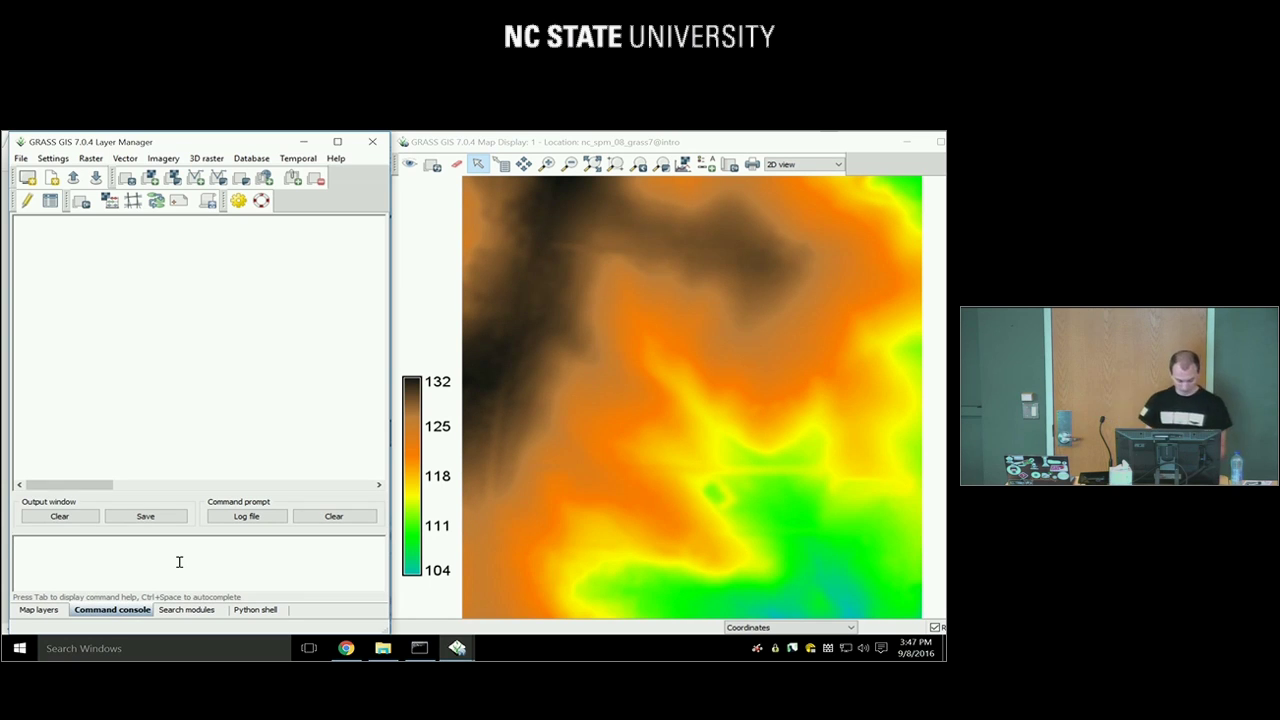
type("r.sl")
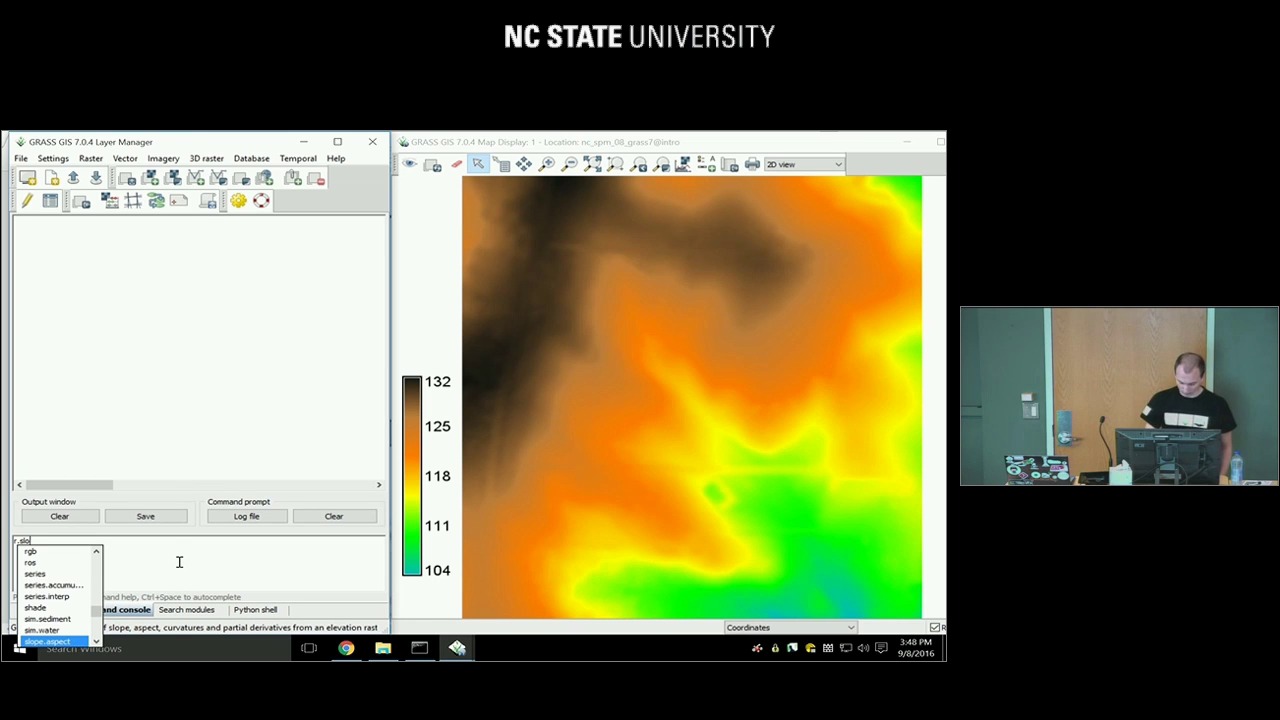
type("o")
key("Return")
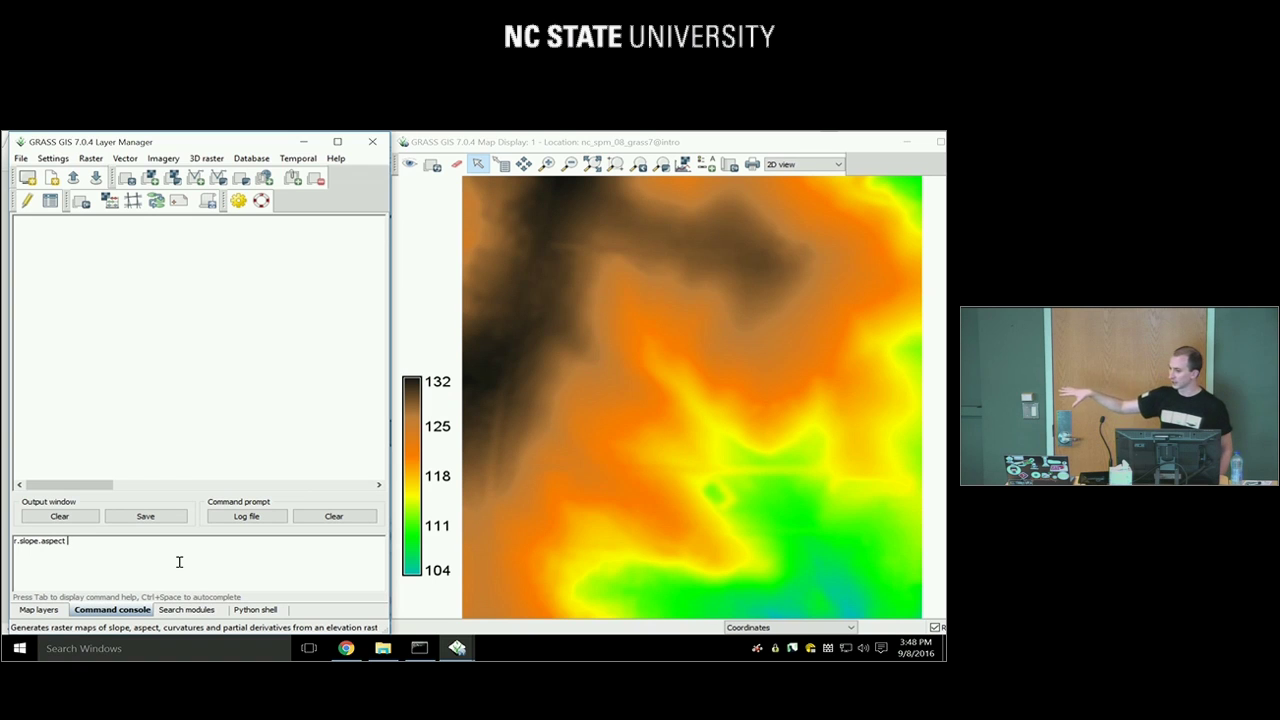
key("Return")
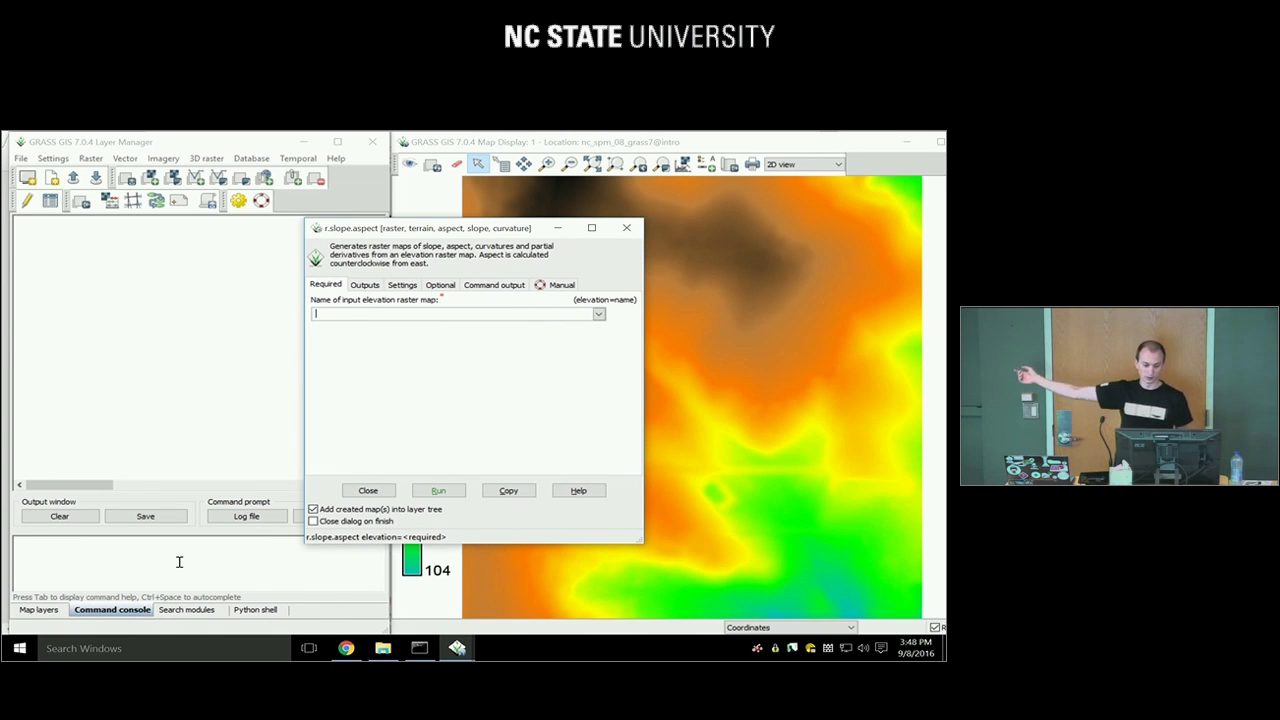
Switch to the workshop page in the browser, reduce its zoom and find the Module parameters section
left_click(347, 649)
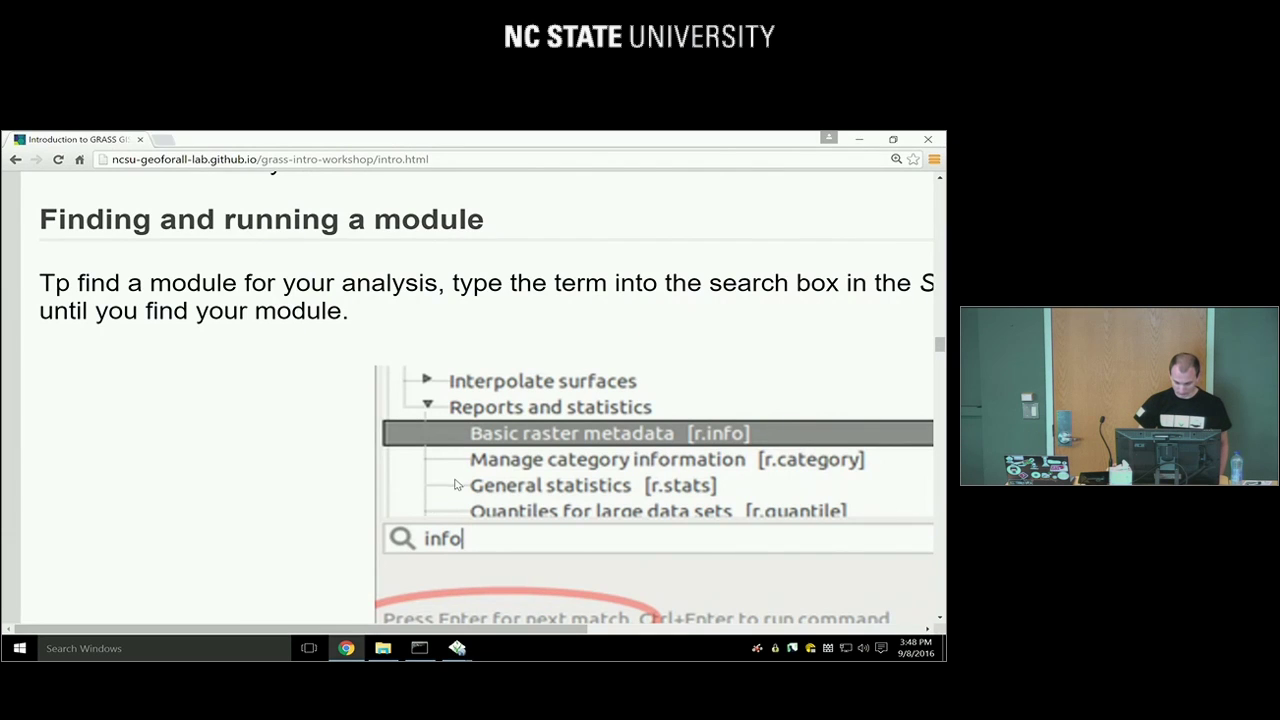
key("ctrl+minus")
key("ctrl+minus")
key("ctrl+minus")
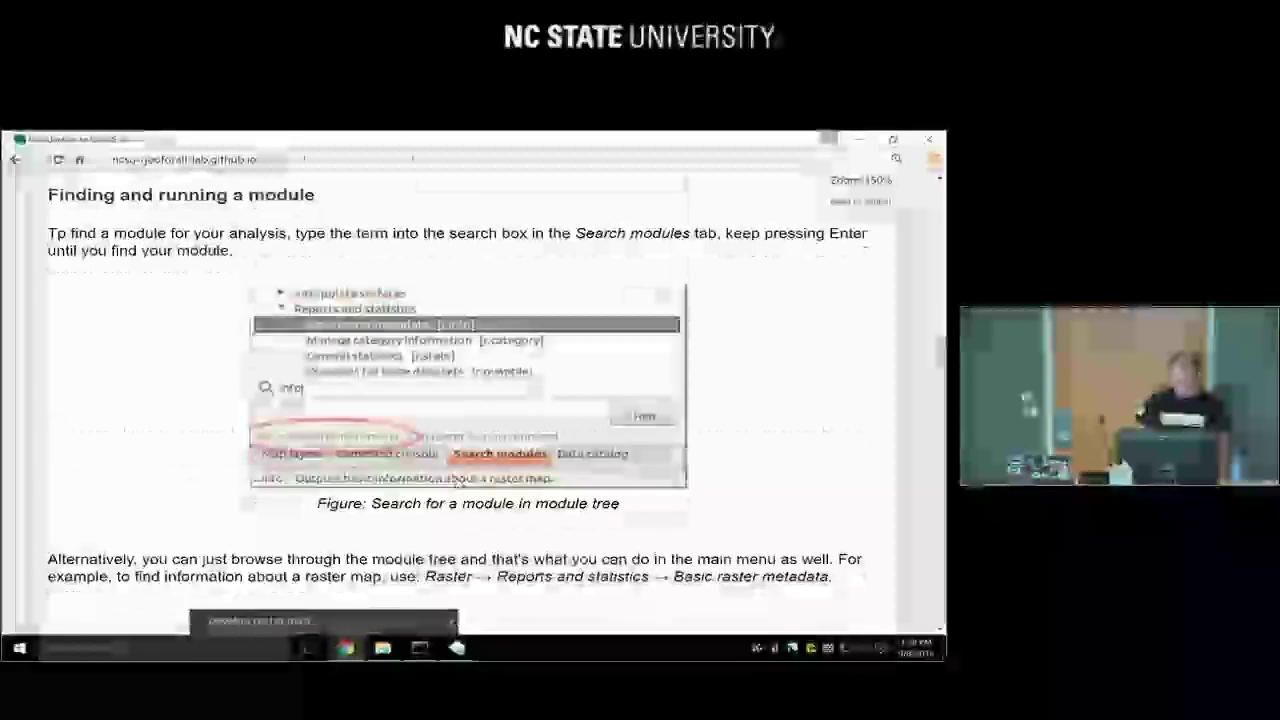
scroll(457, 480, "down", 12)
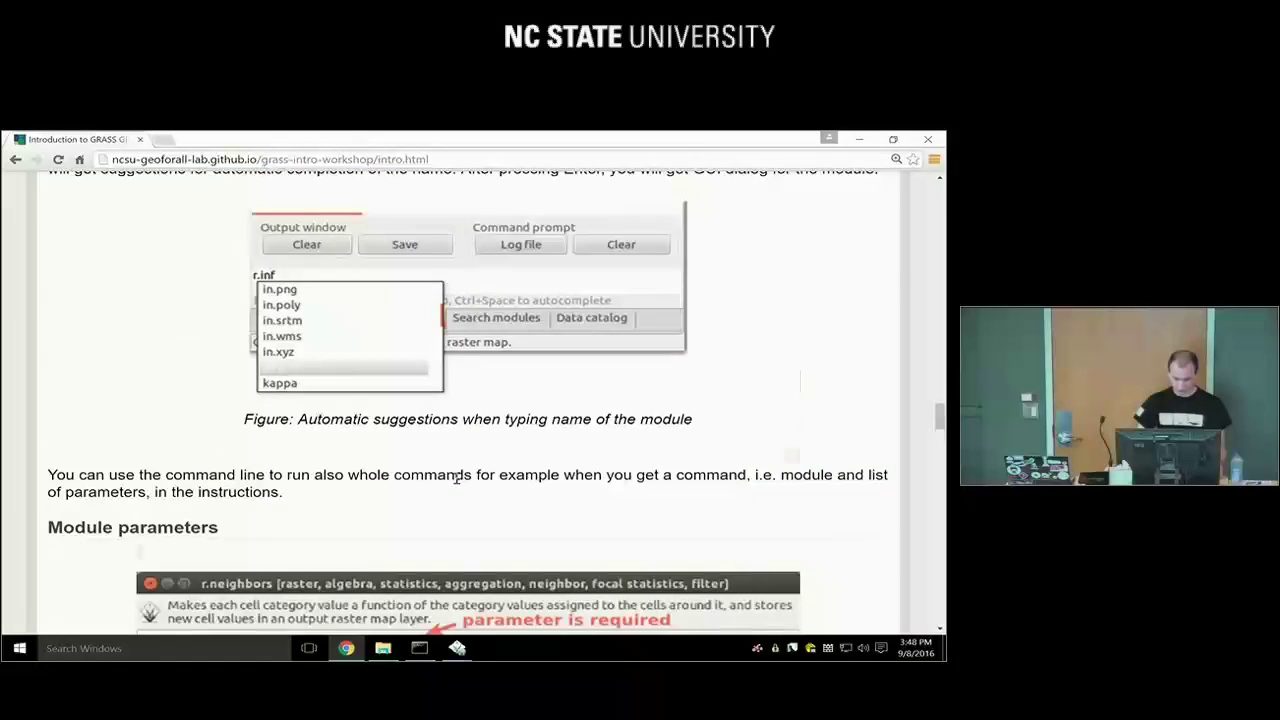
scroll(457, 480, "down", 5)
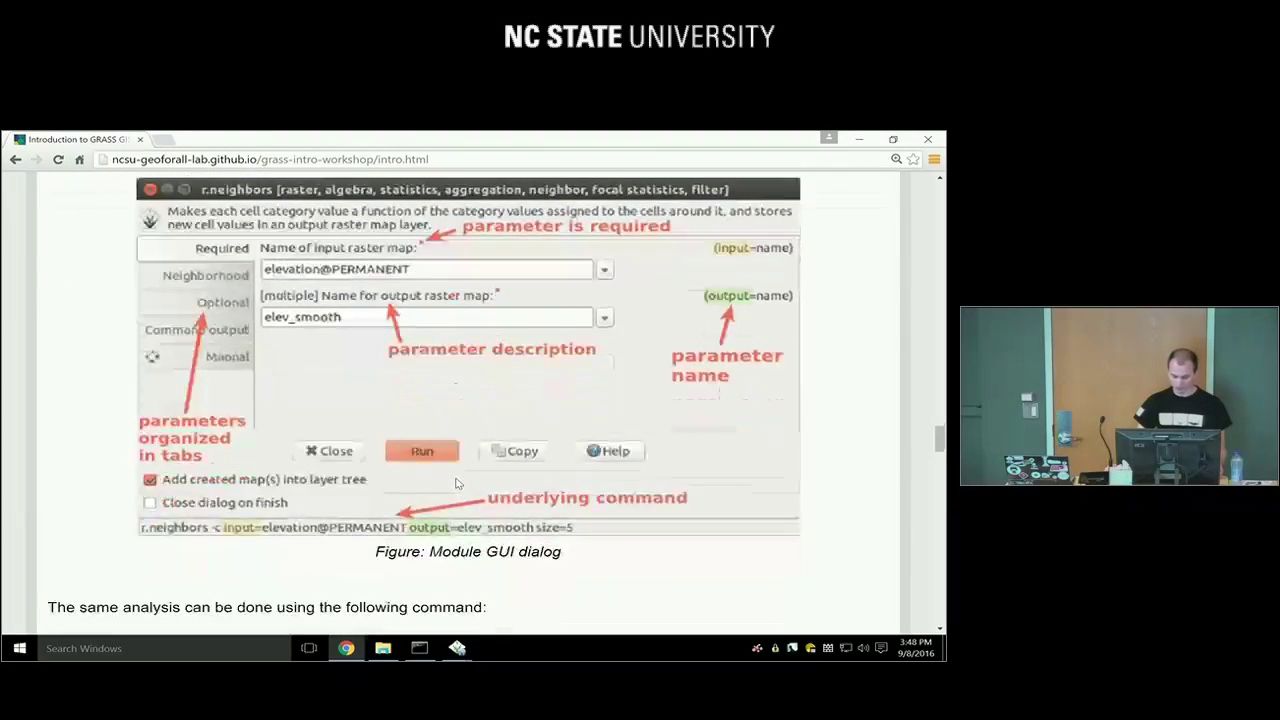
scroll(457, 484, "up", 1)
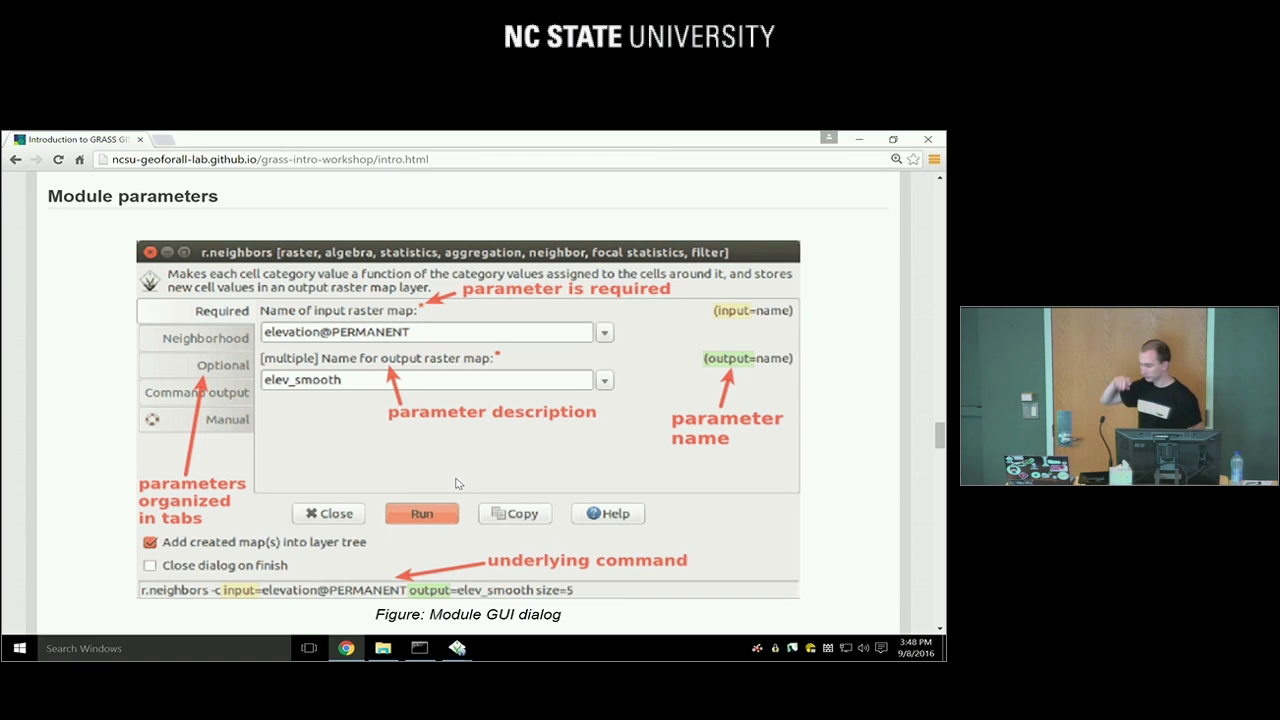
Examine the enlarged r.neighbors dialog figure, including its parameter descriptions, parameter names and underlying command
key("ctrl+plus")
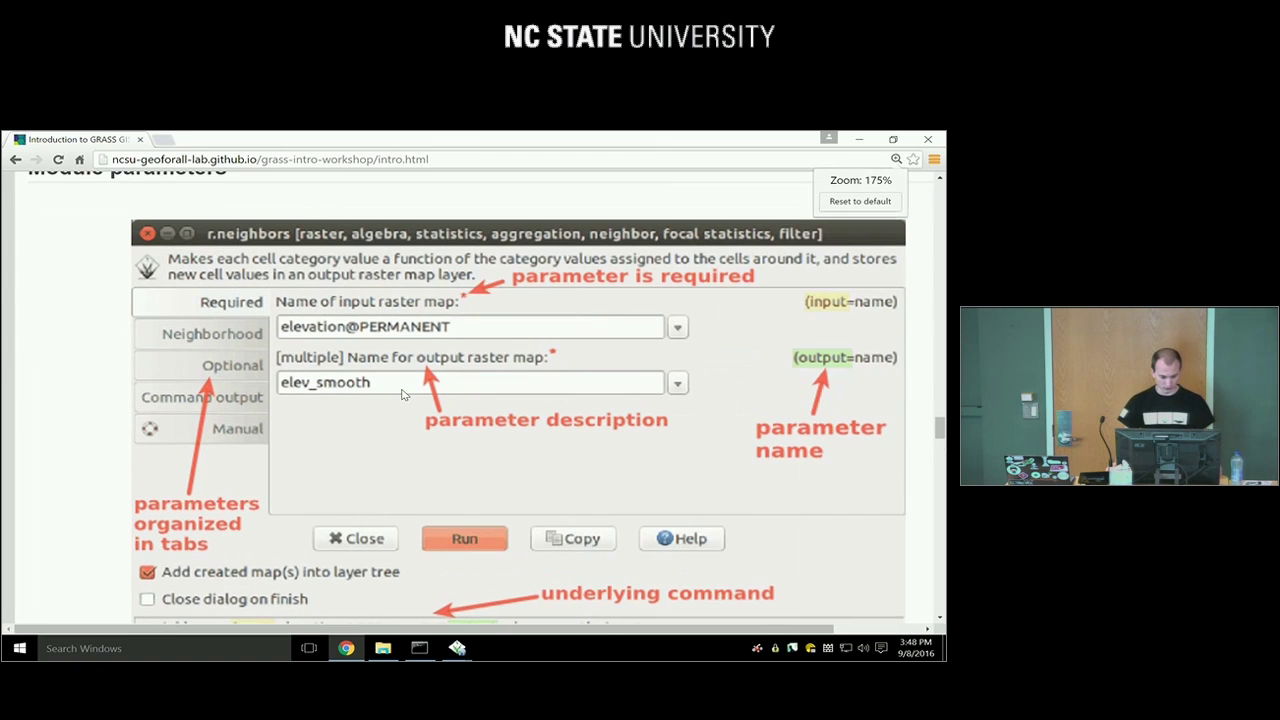
scroll(472, 399, "down", 1)
scroll(510, 375, "up", 1)
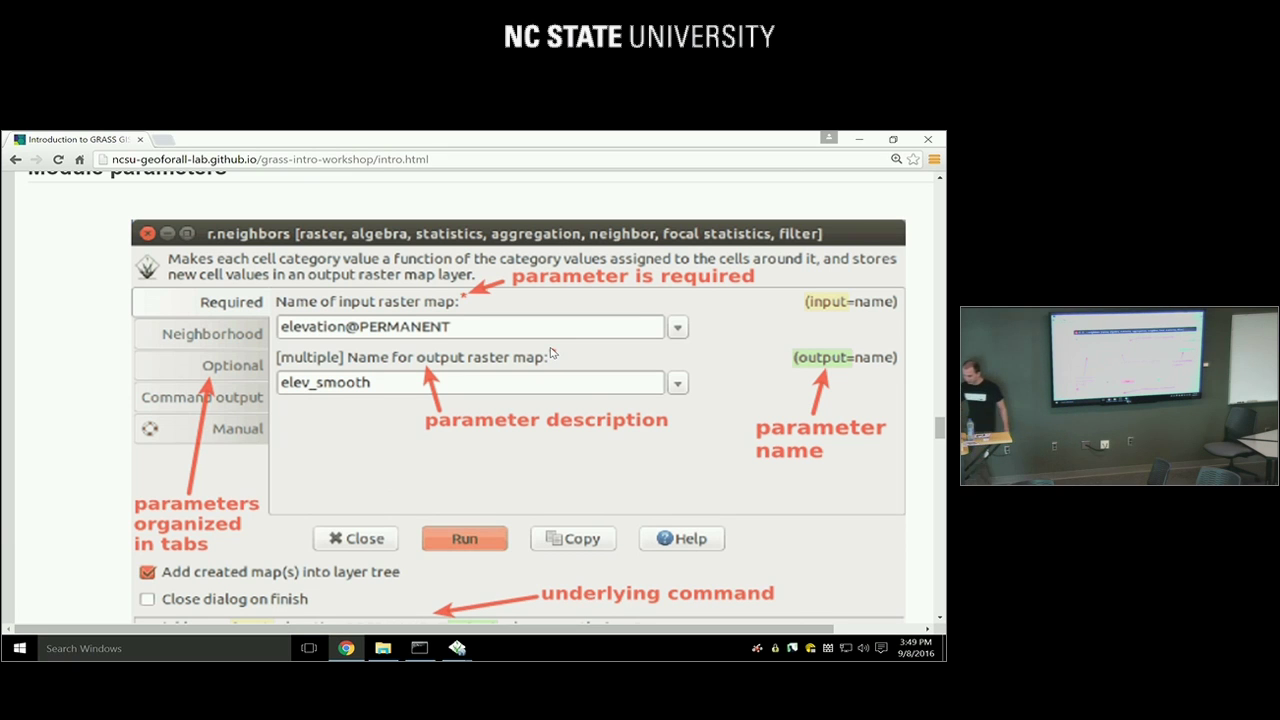
scroll(500, 351, "up", 1)
scroll(392, 503, "down", 3)
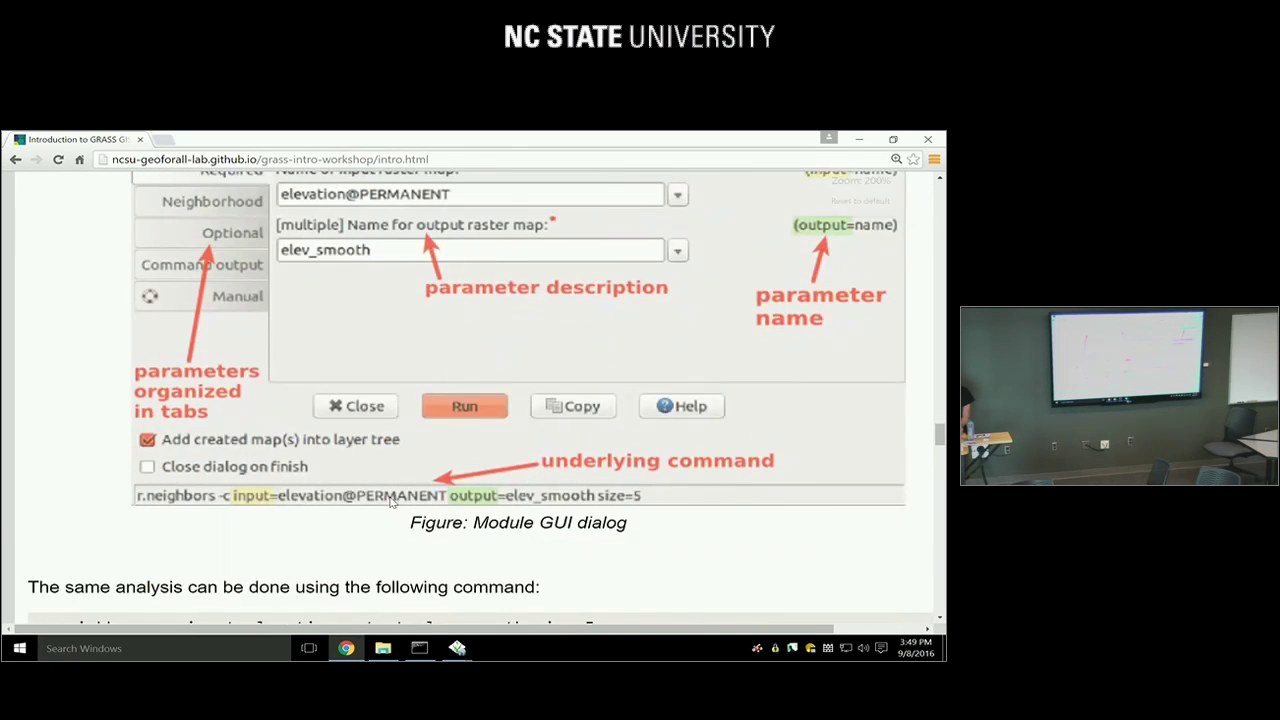
scroll(392, 503, "up", 2)
scroll(392, 503, "down", 3)
left_click_drag(380, 632, 490, 631)
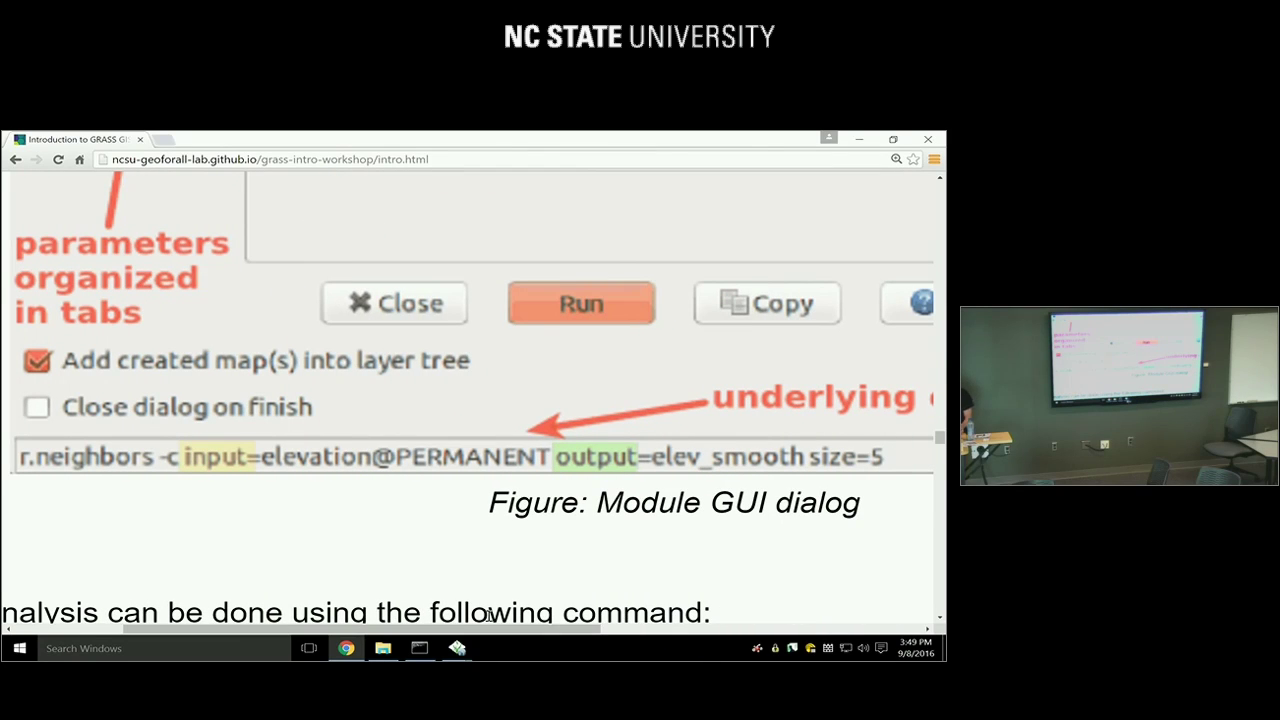
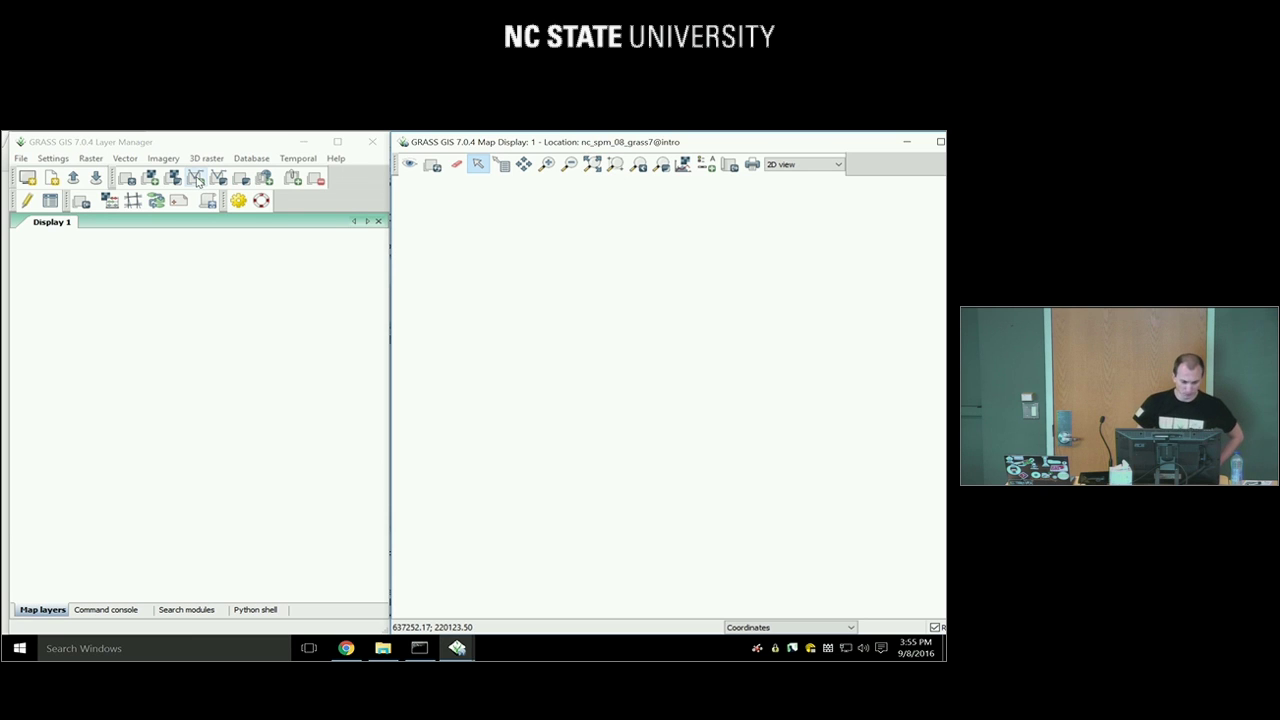
Add the streets_wake vector map from the PERMANENT mapset to the map display
left_click(196, 178)
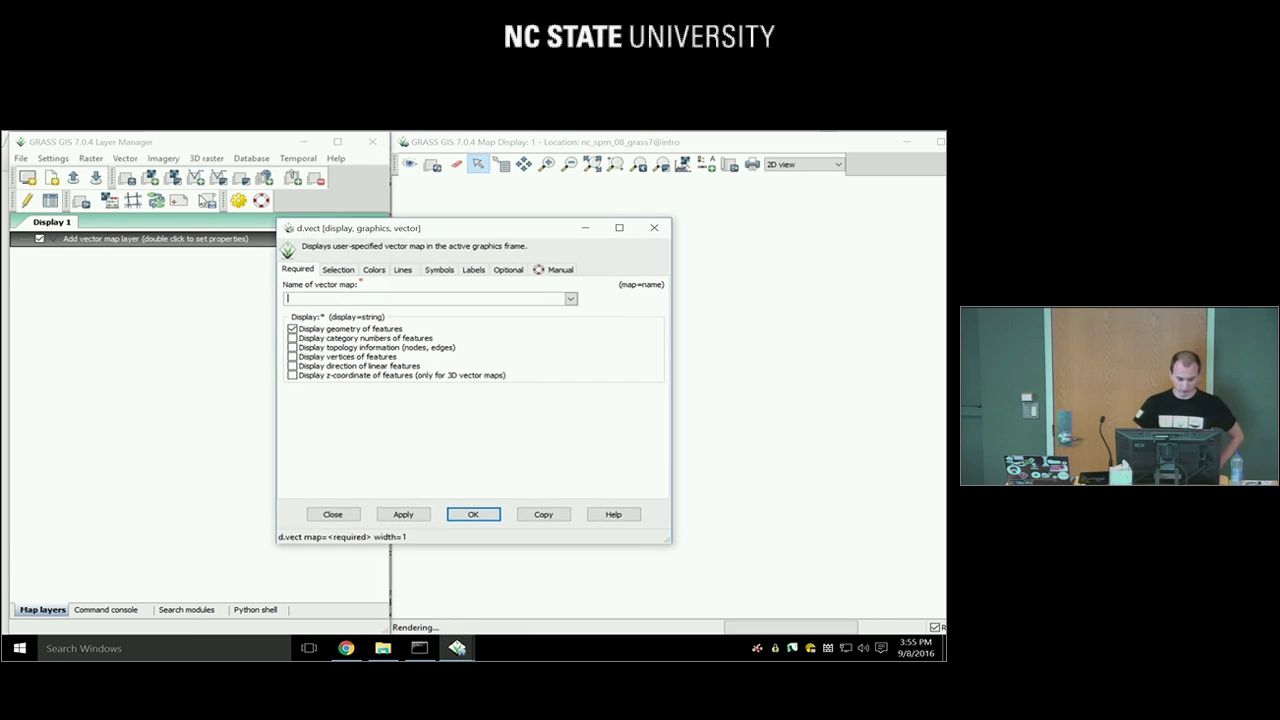
left_click(572, 300)
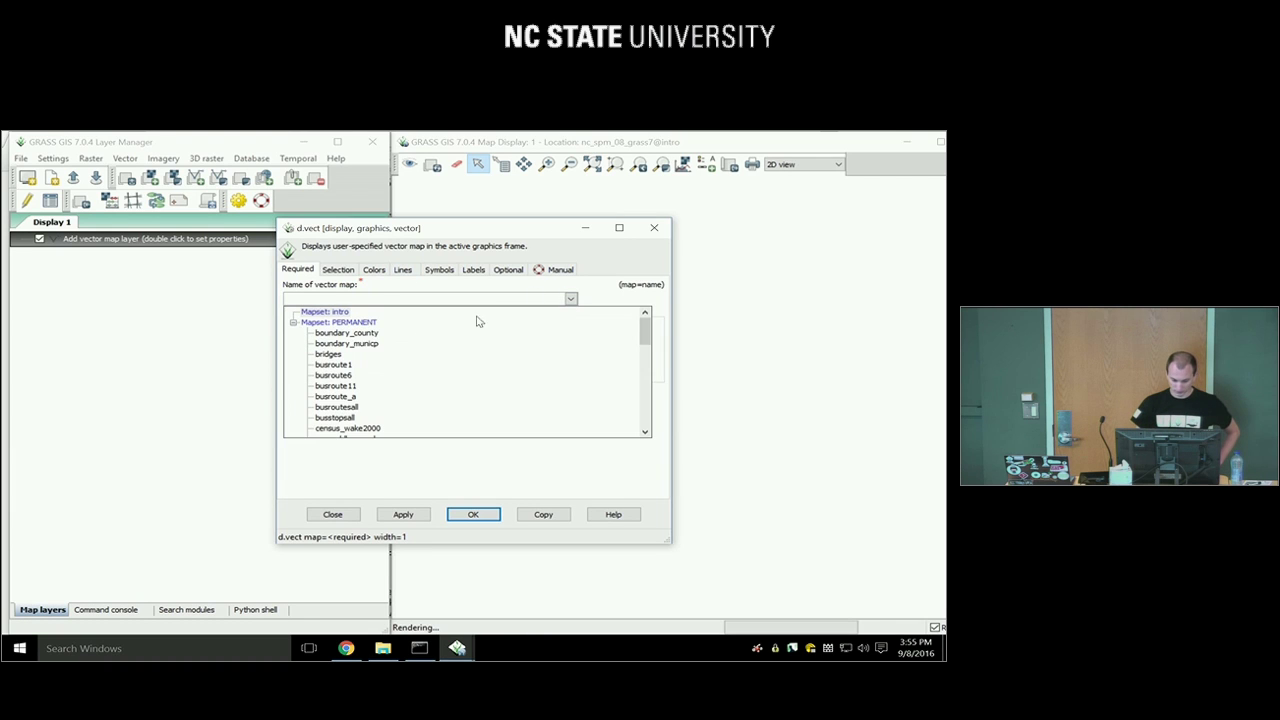
left_click_drag(646, 323, 651, 412)
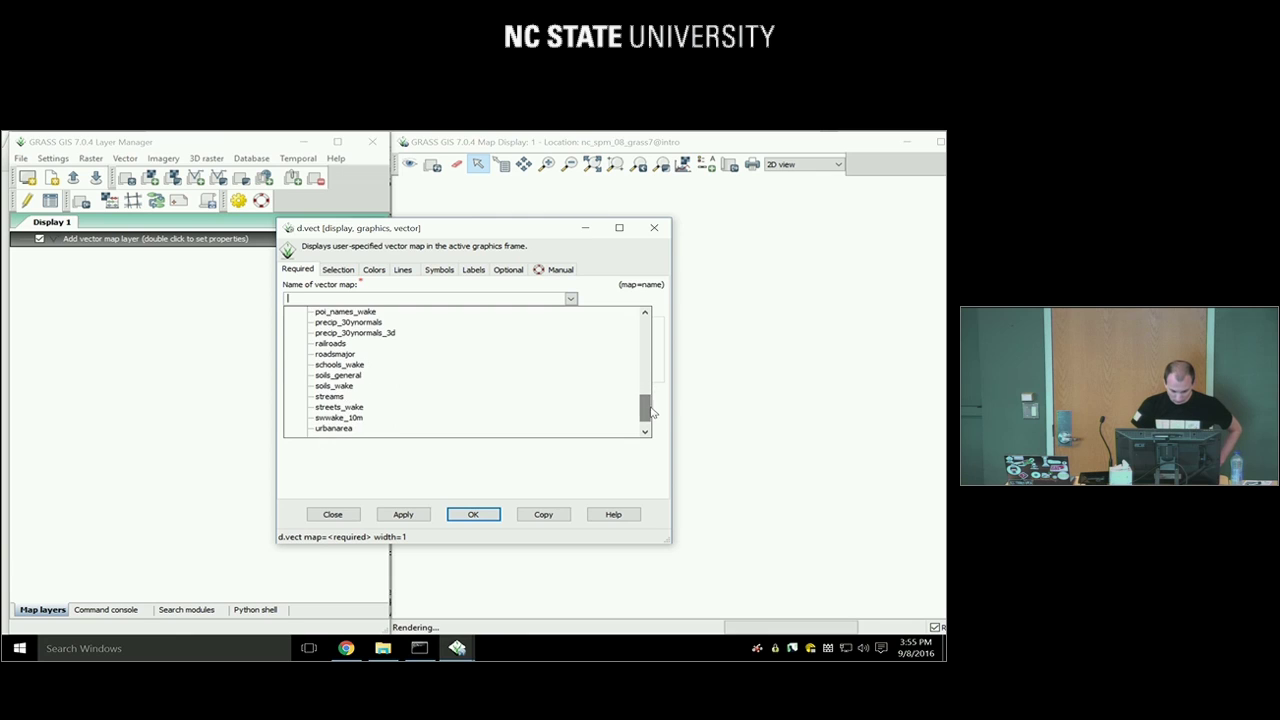
left_click(355, 410)
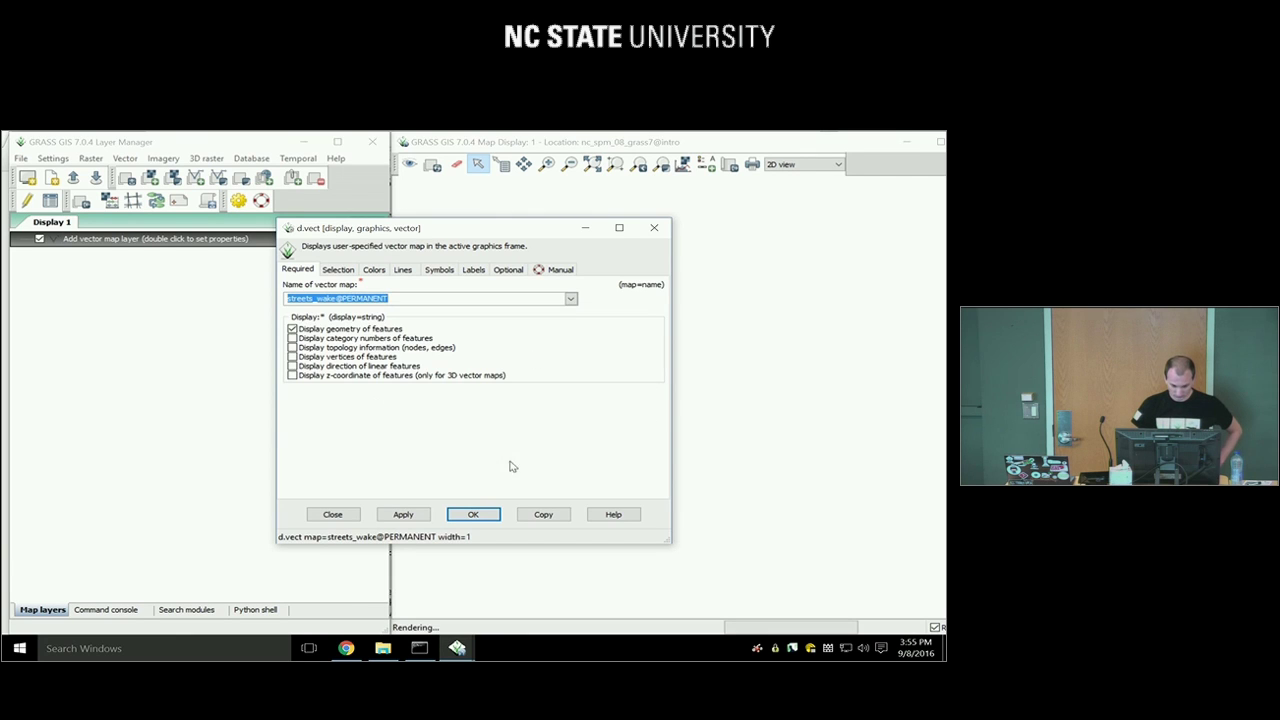
left_click(473, 515)
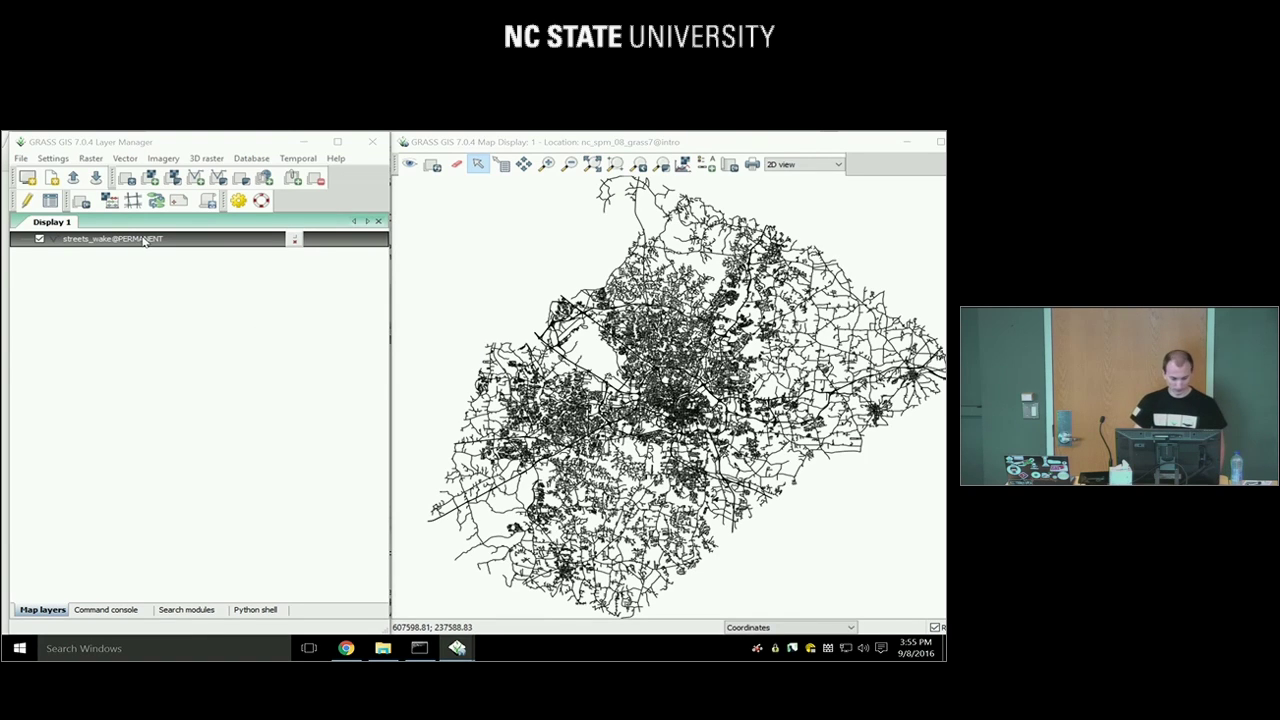
Open the Vector network analysis tool for the streets_wake map from the map display's analysis options
left_click(697, 146)
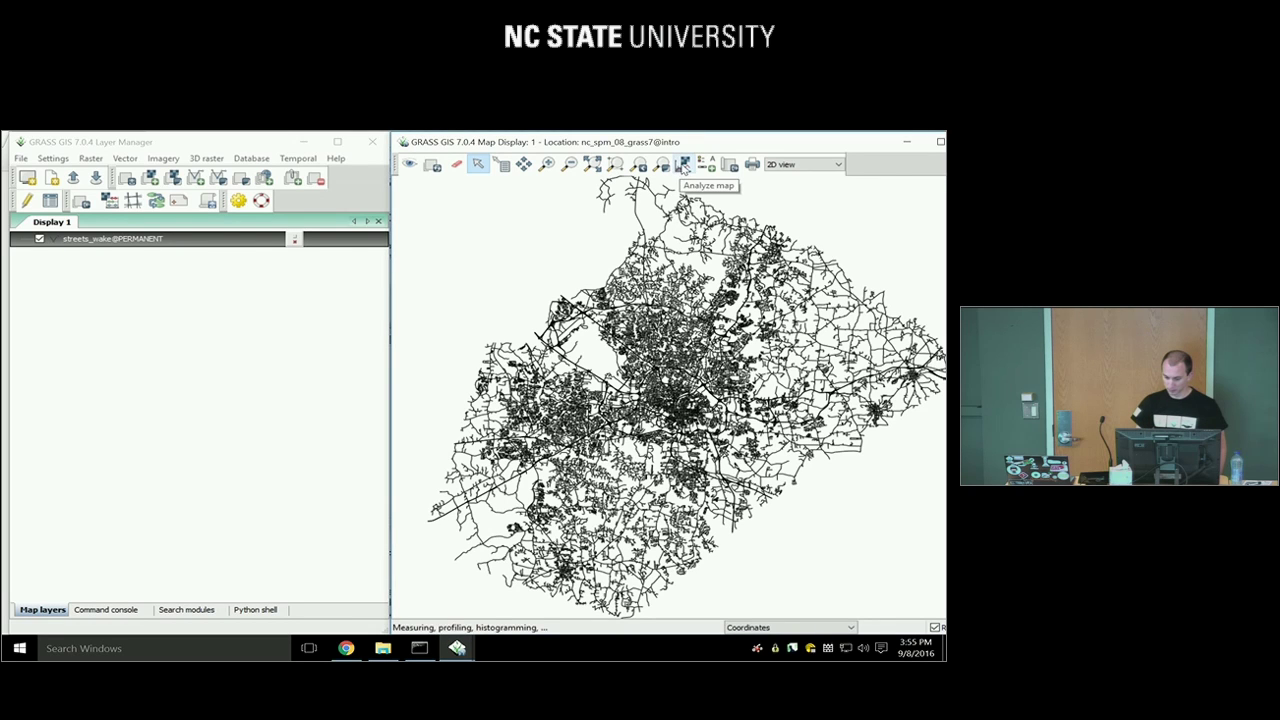
left_click(684, 165)
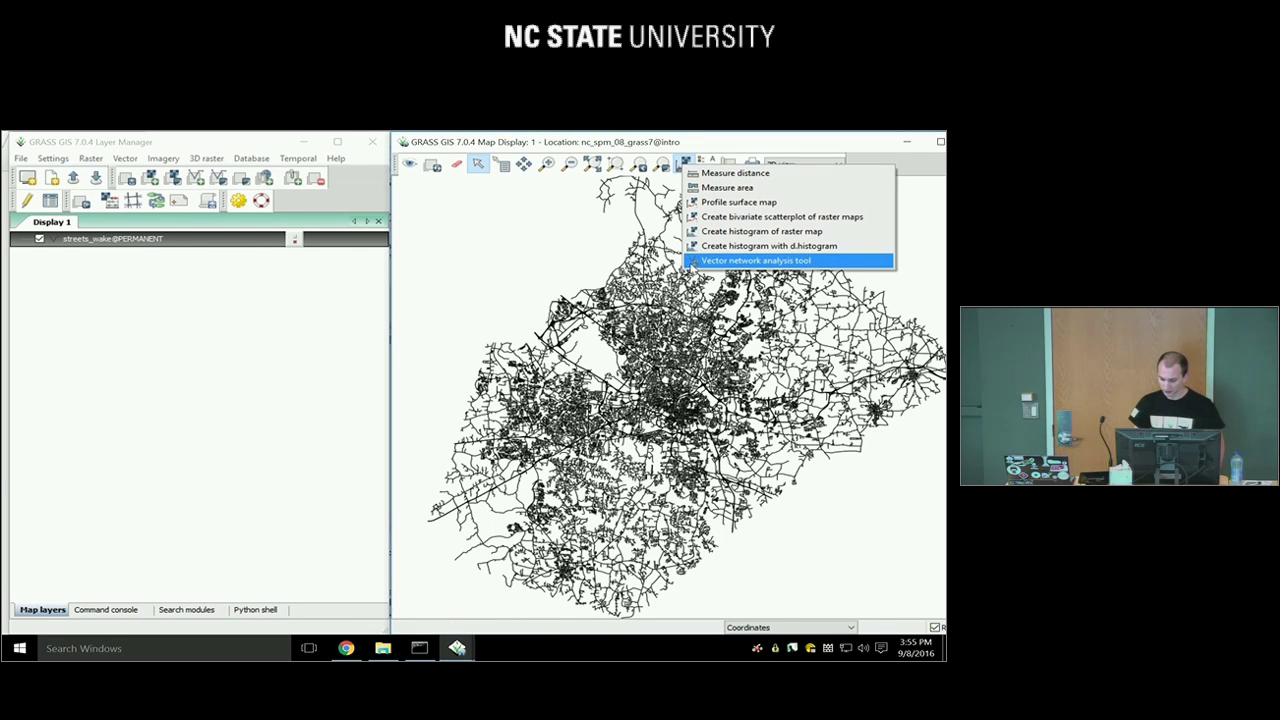
left_click(692, 137)
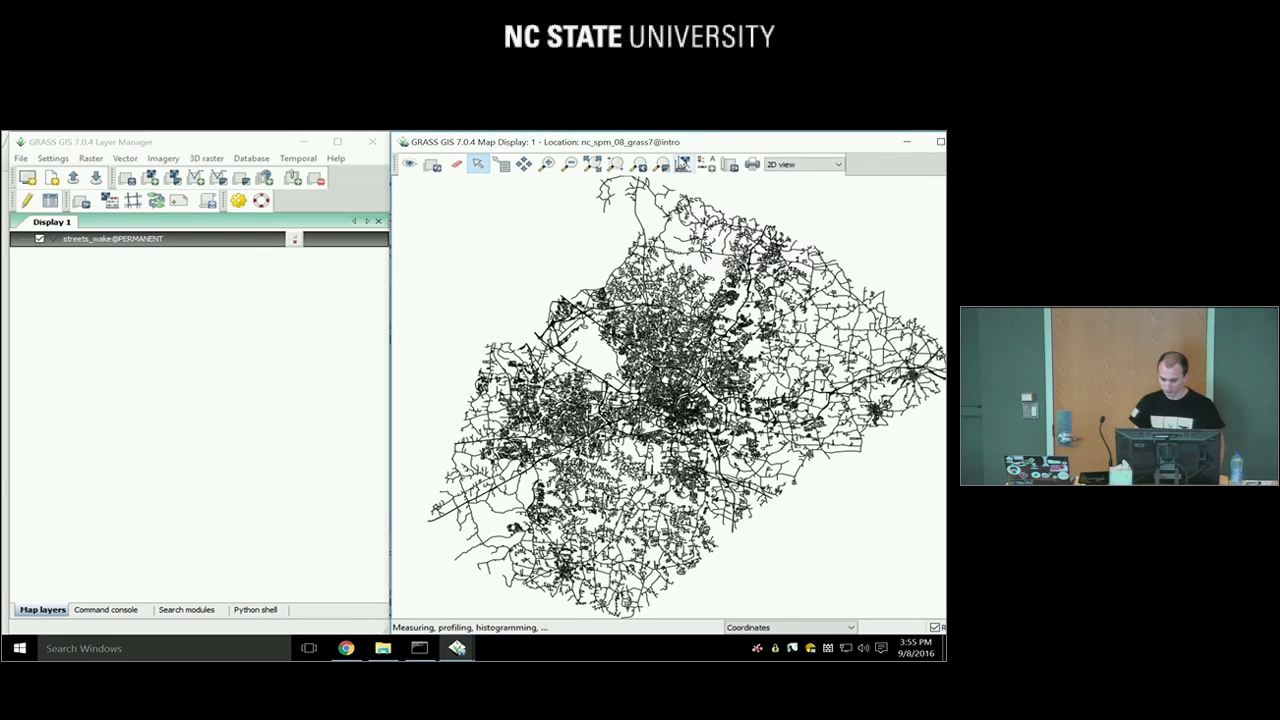
left_click(684, 166)
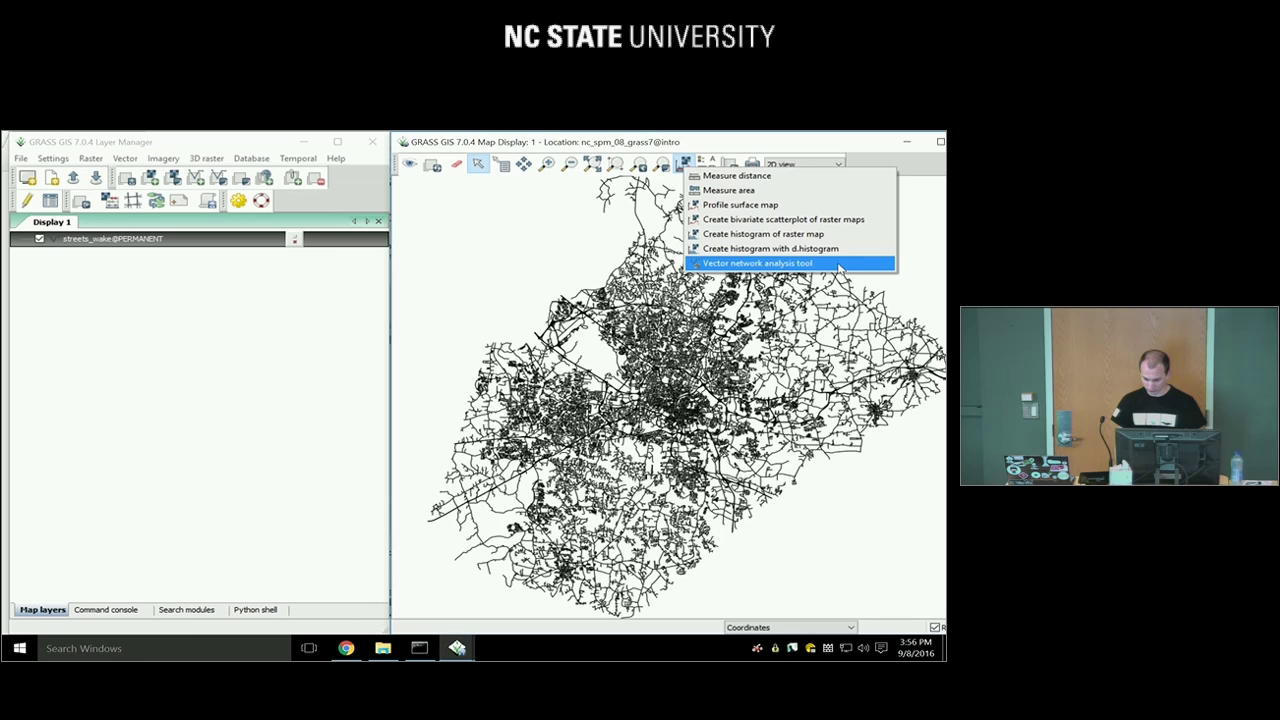
left_click(843, 264)
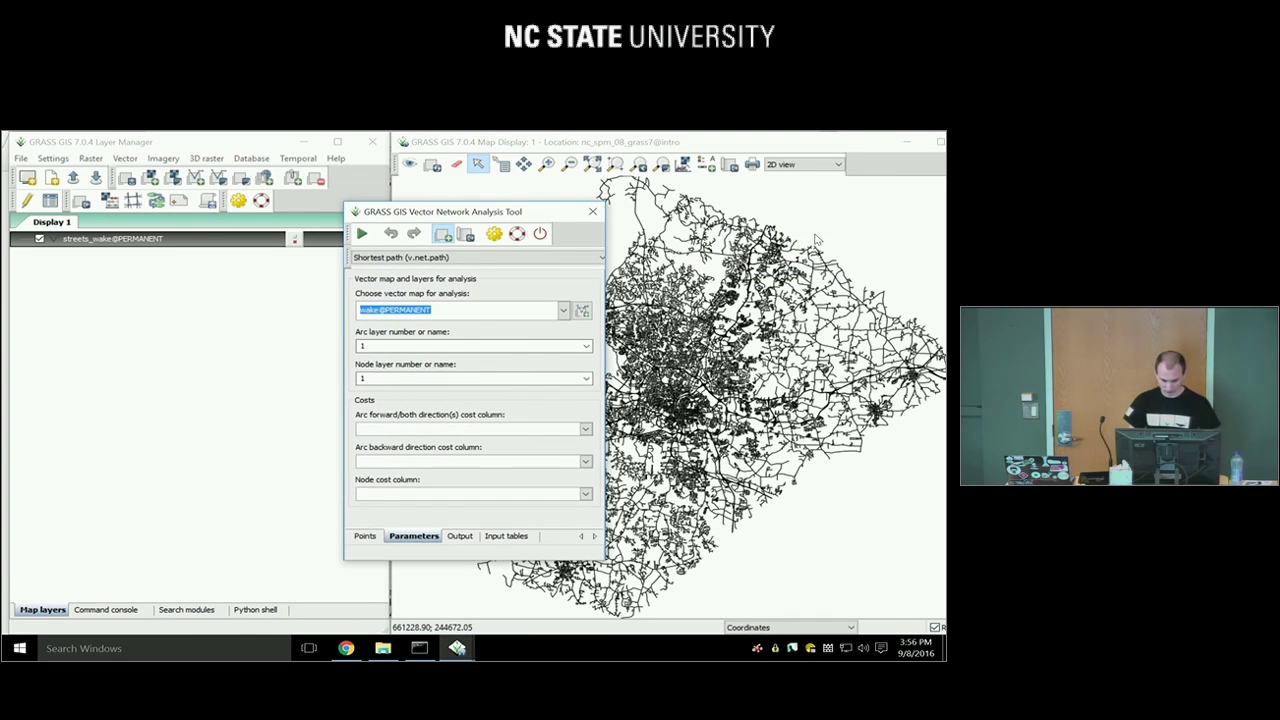
Select the Shortest path (v.net.path) analysis and check the full name of the vector map chosen for it
left_click_drag(505, 212, 299, 213)
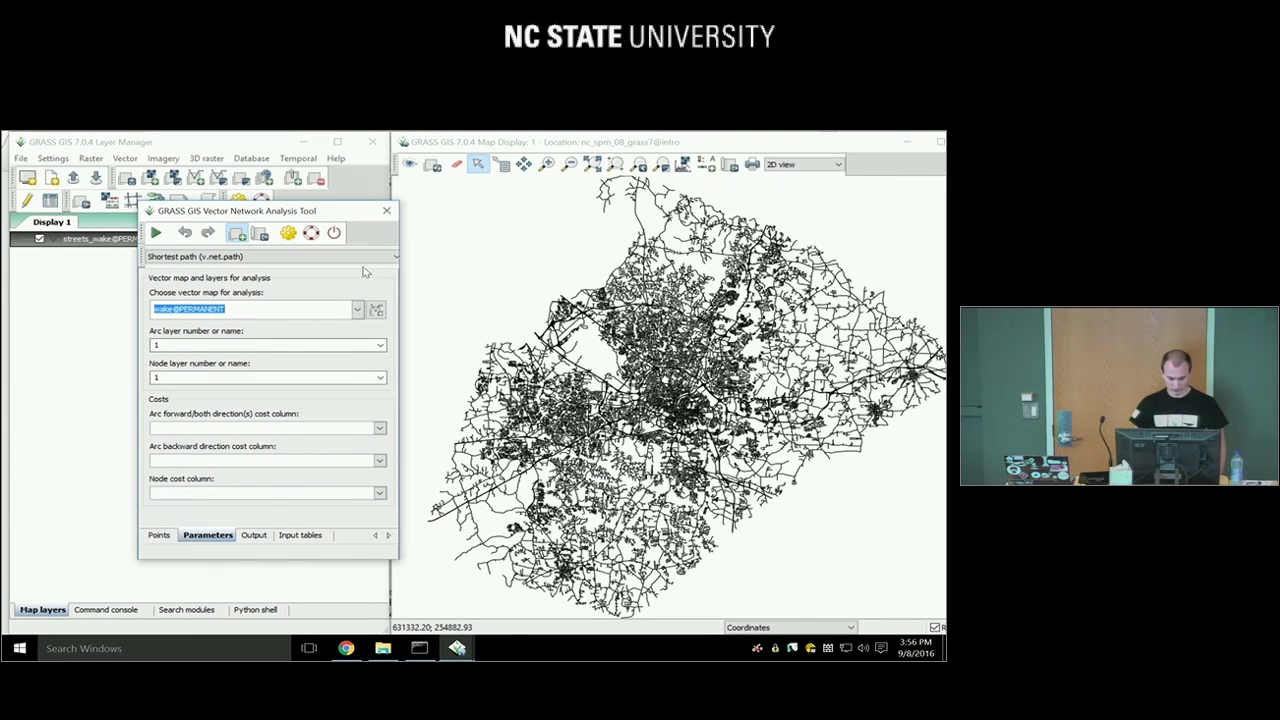
mouse_move(398, 290)
left_mouse_down()
mouse_move(438, 290)
mouse_move(422, 290)
left_mouse_up()
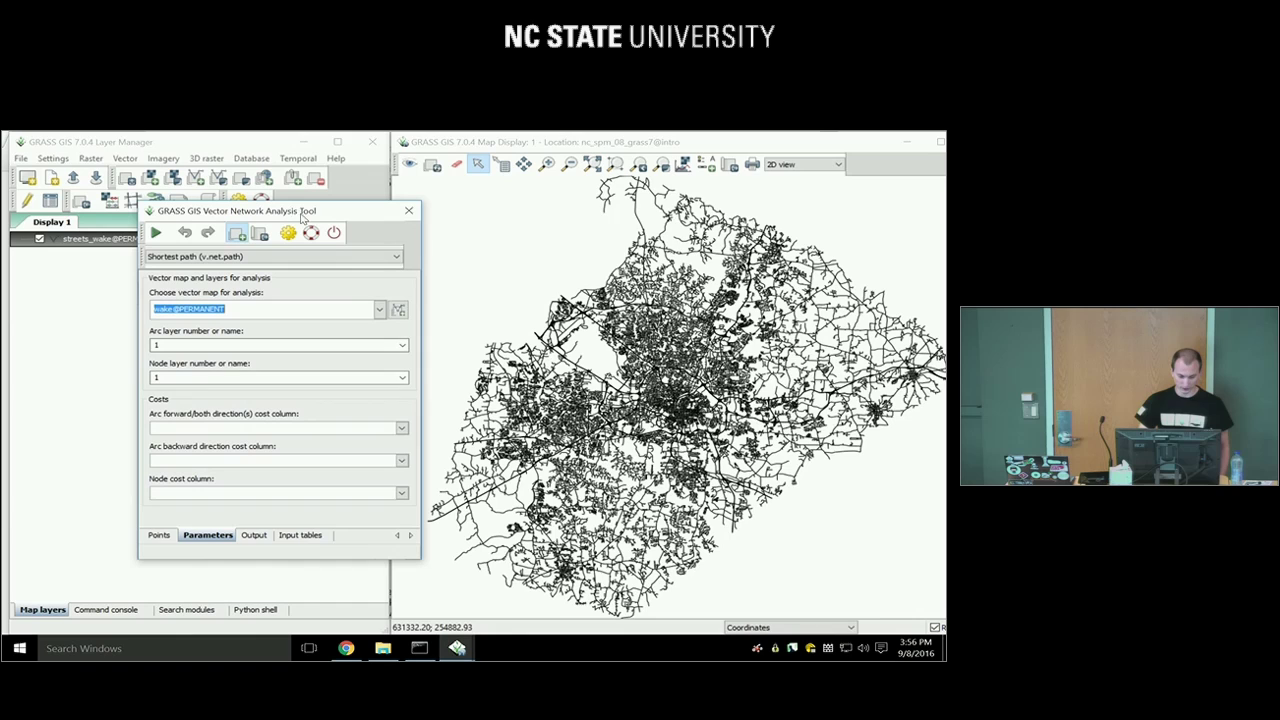
left_click(398, 258)
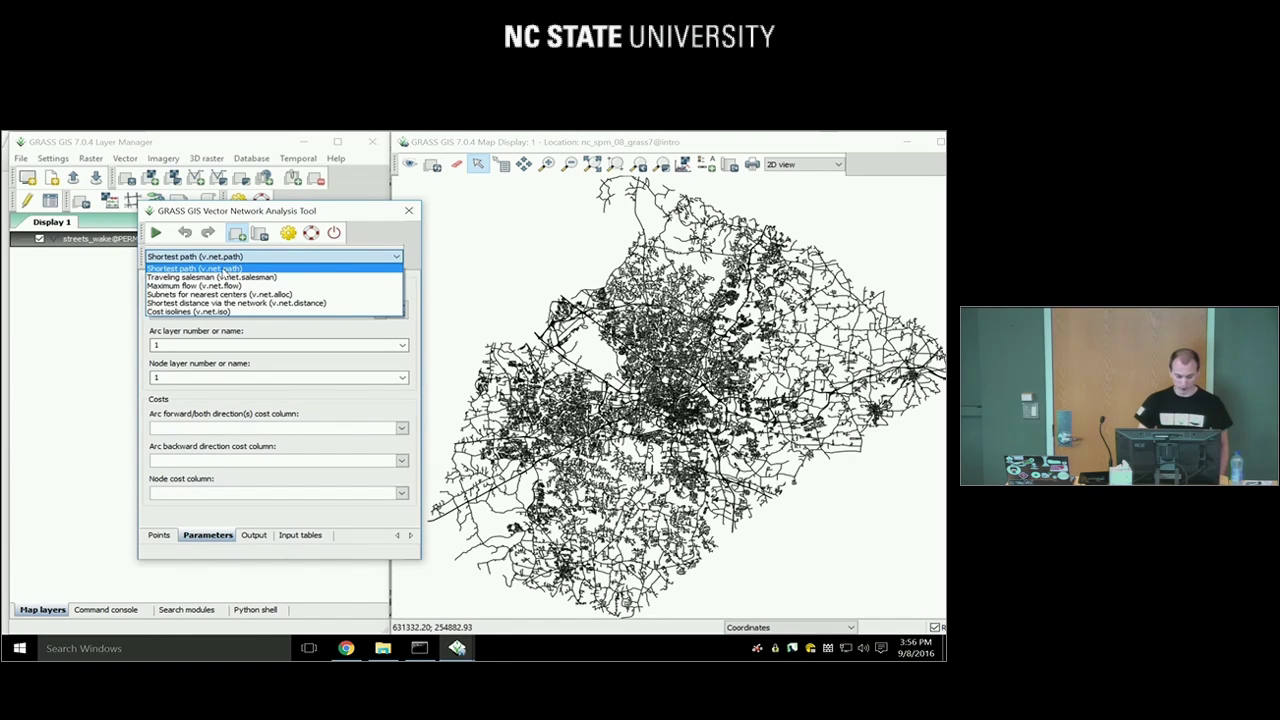
left_click(222, 271)
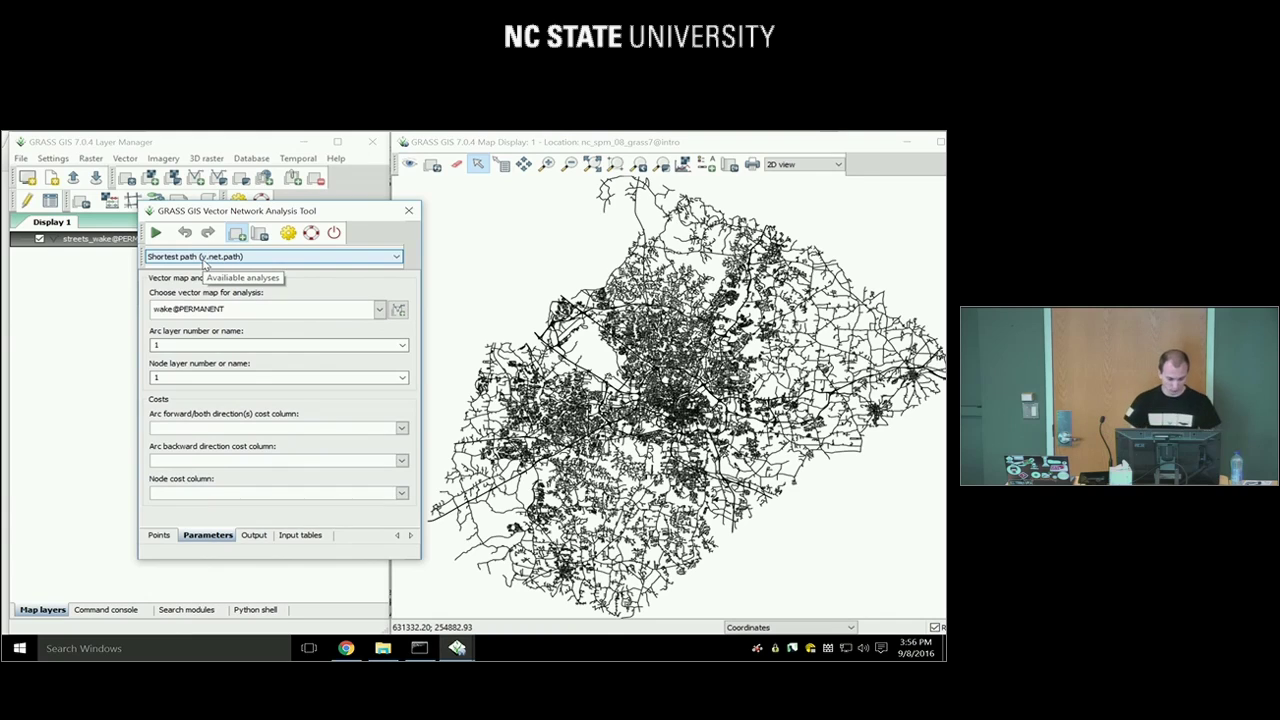
left_click_drag(250, 312, 151, 311)
left_click(203, 309)
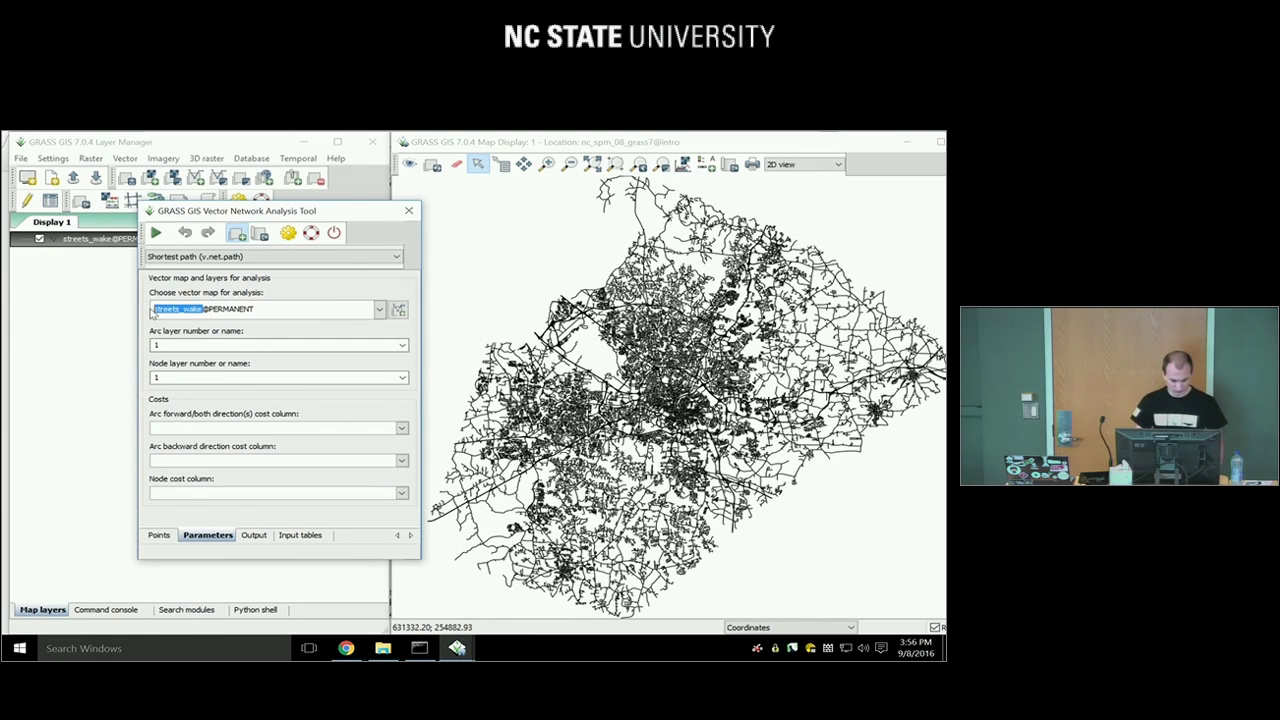
Place point 1 near the network's eastern edge and point 2 in its western part on the map, and run the shortest path analysis
left_click(160, 535)
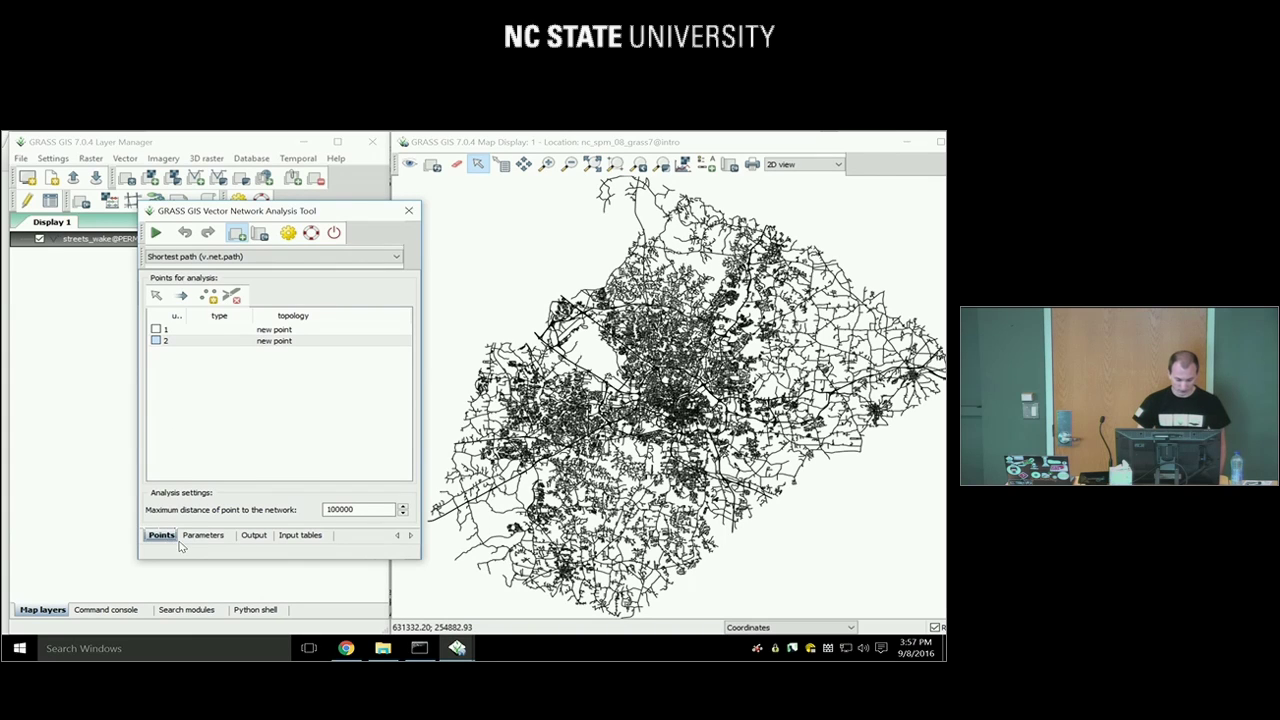
left_click(226, 333)
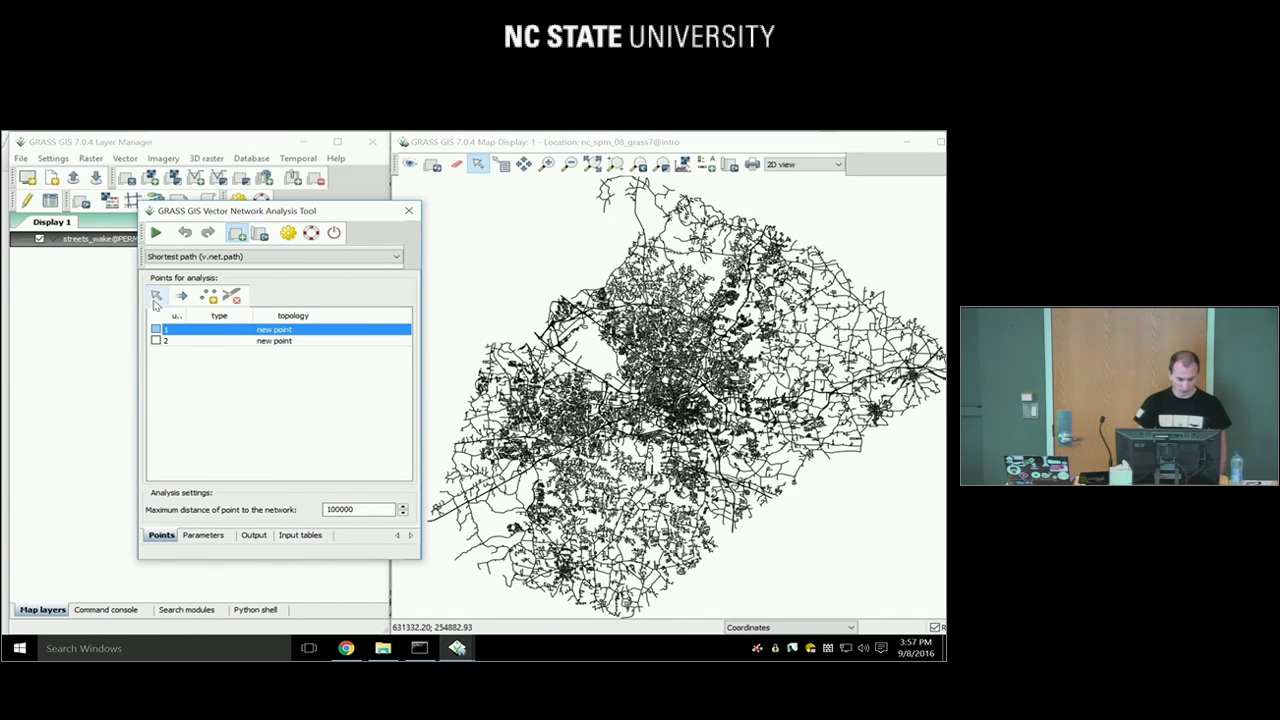
left_click(156, 297)
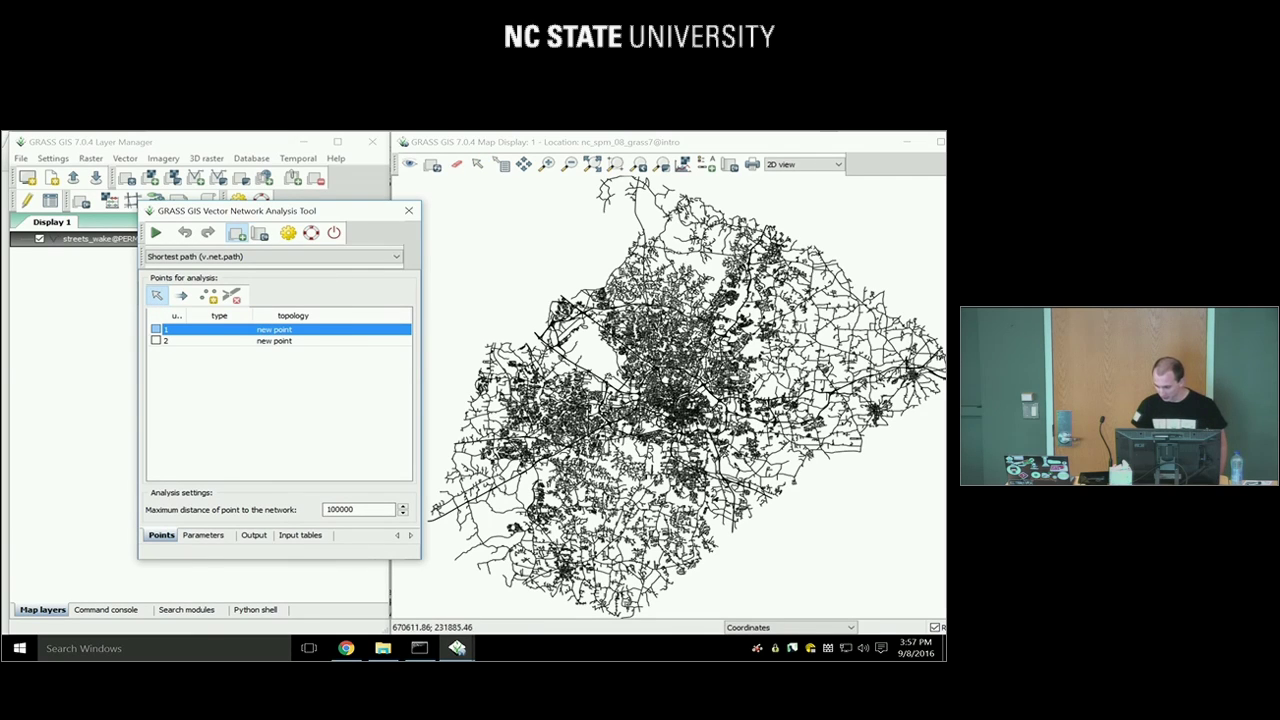
left_click(905, 363)
left_click(905, 364)
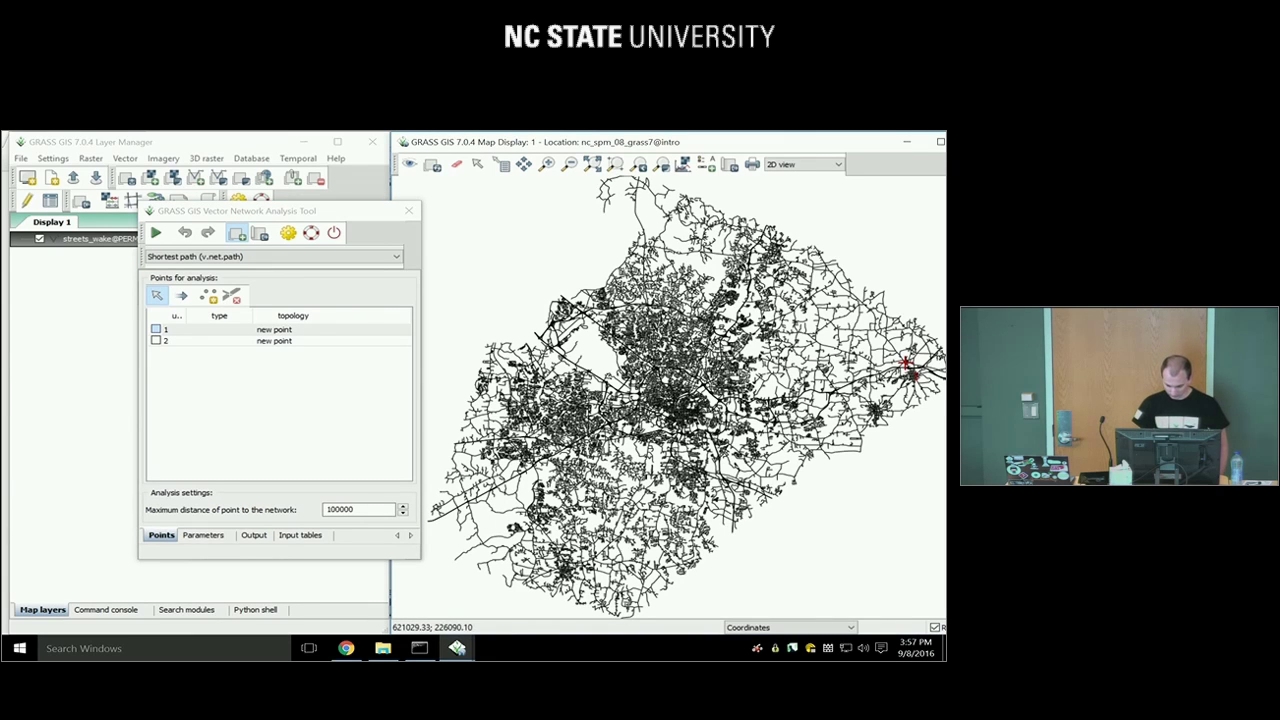
left_click(508, 406)
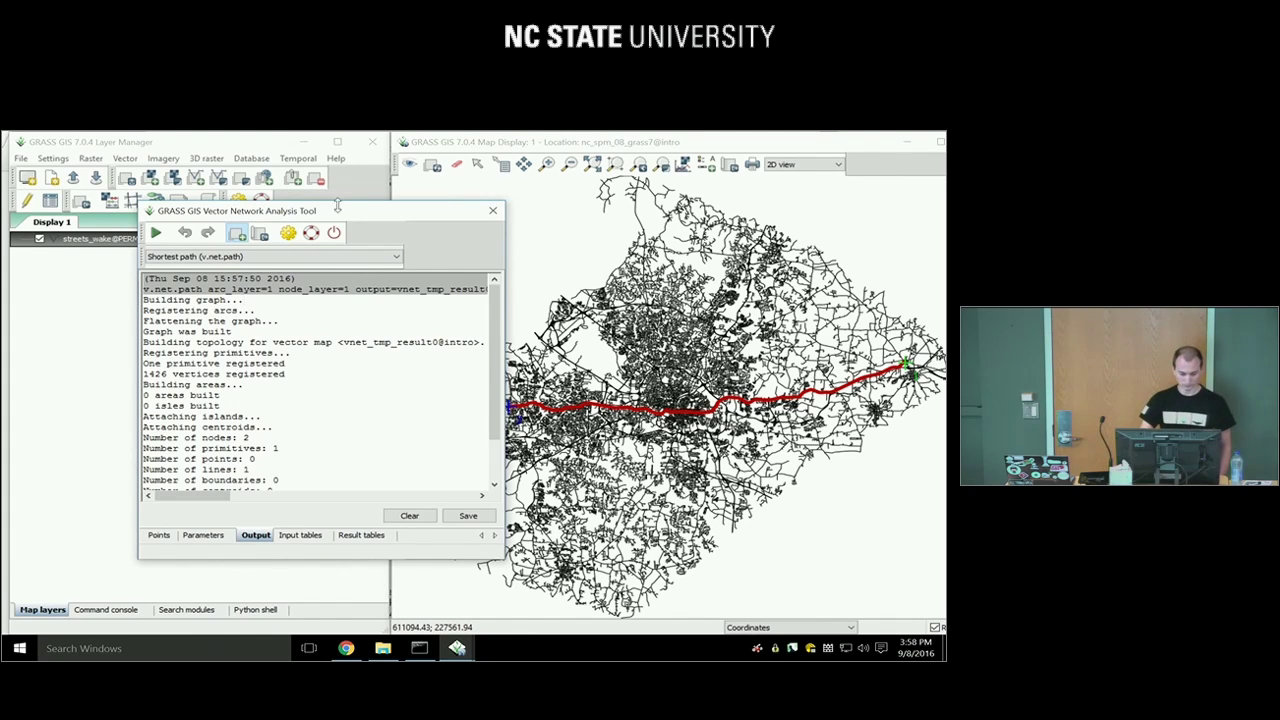
Save the shortest path analysis result as a vector map named path
left_click_drag(345, 212, 420, 223)
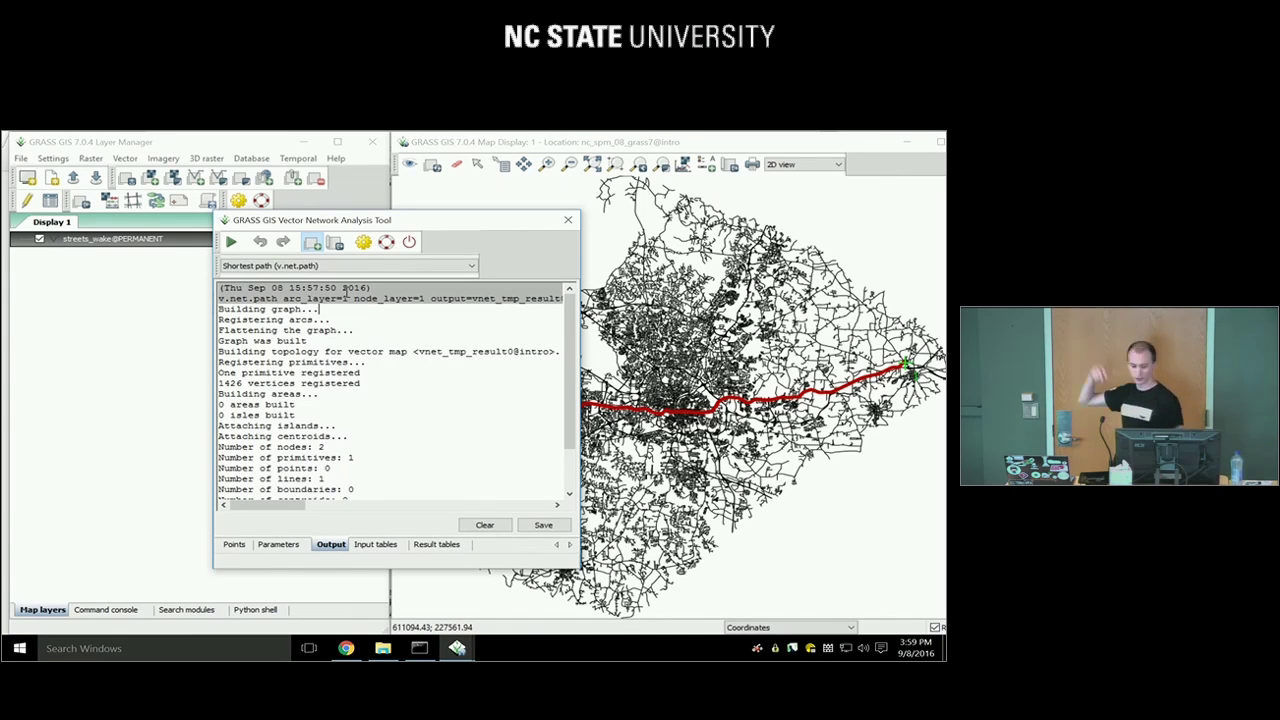
left_click(336, 245)
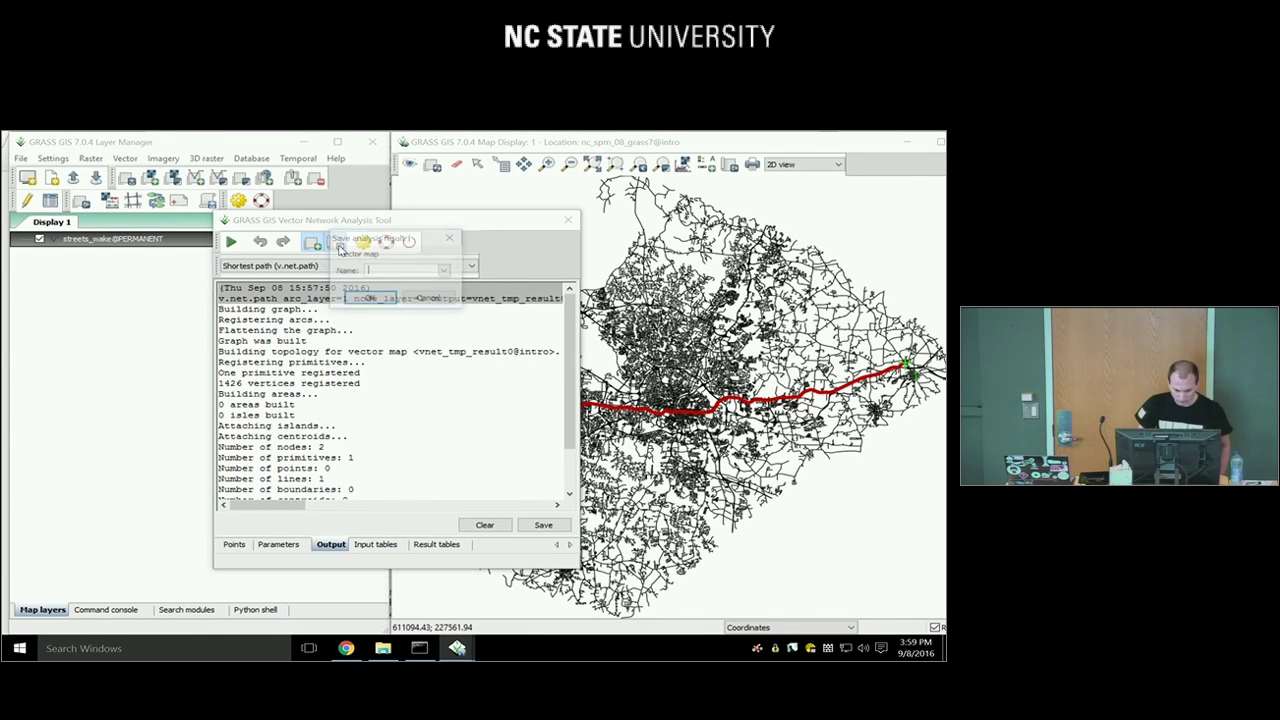
left_click_drag(424, 238, 331, 254)
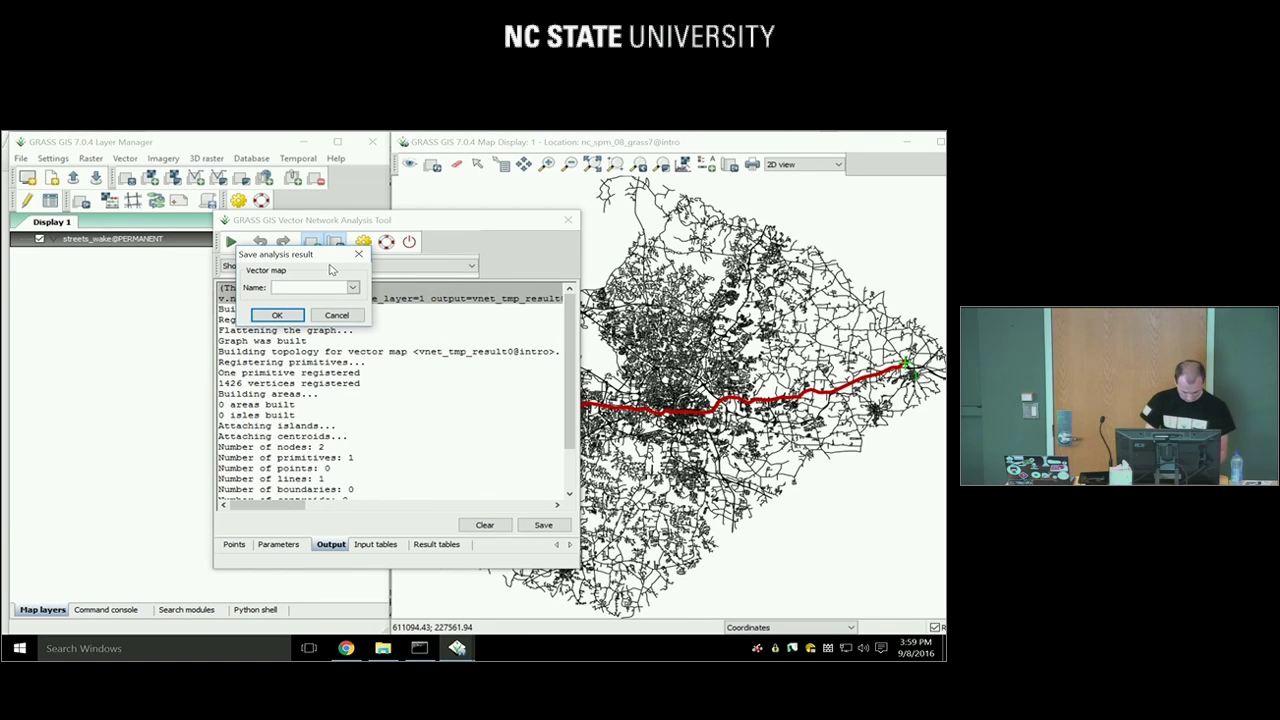
type("path")
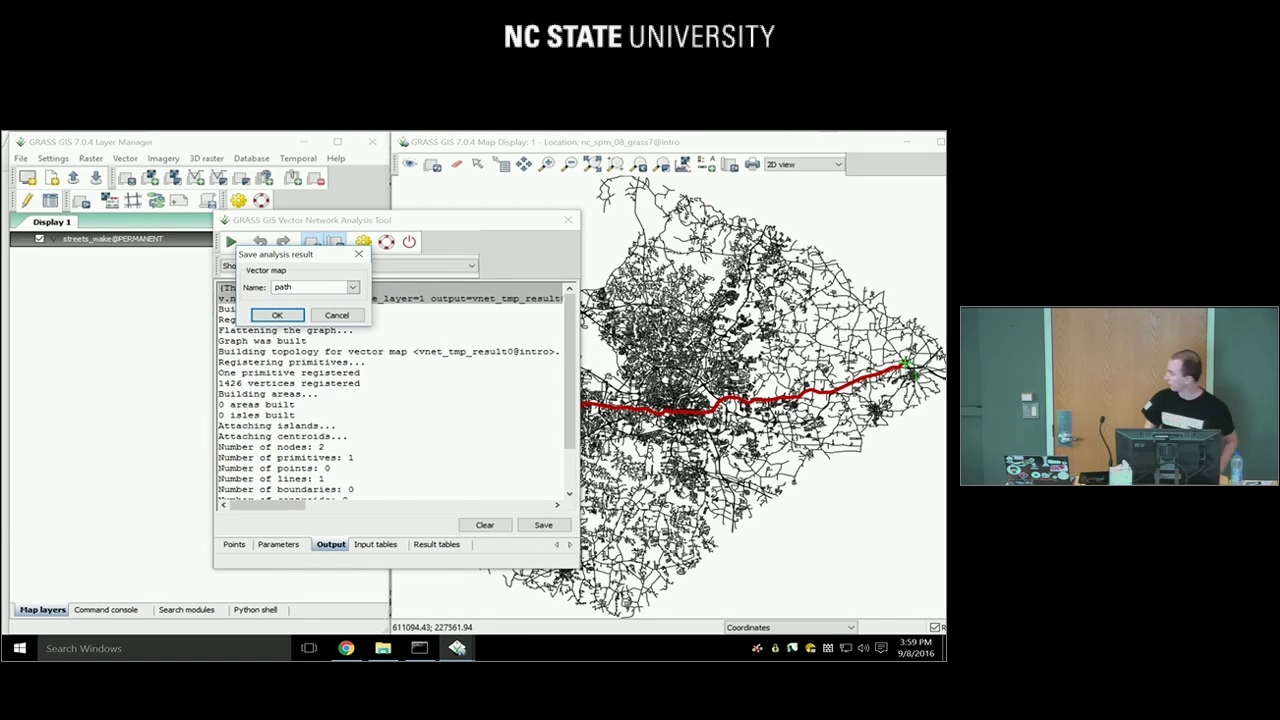
left_click(285, 315)
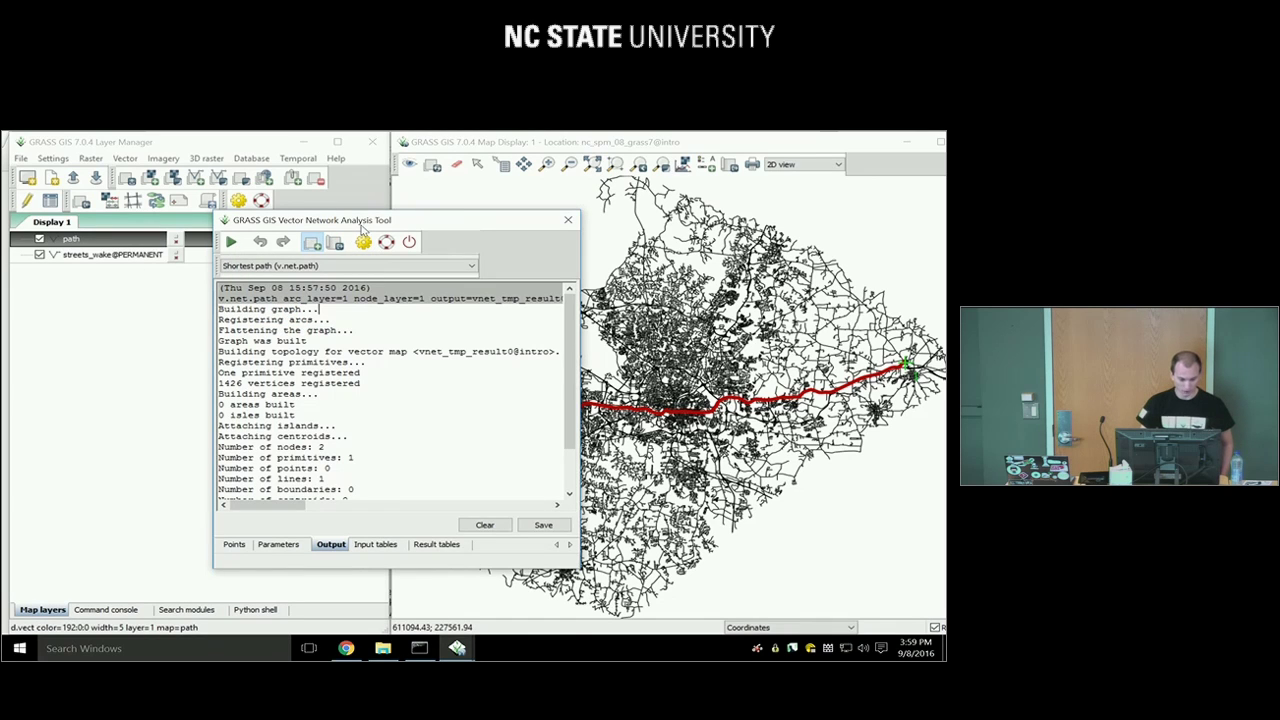
Hide and show the path layer again to check it on the map, and view the export options available for it
left_click_drag(365, 220, 360, 331)
left_click(97, 238)
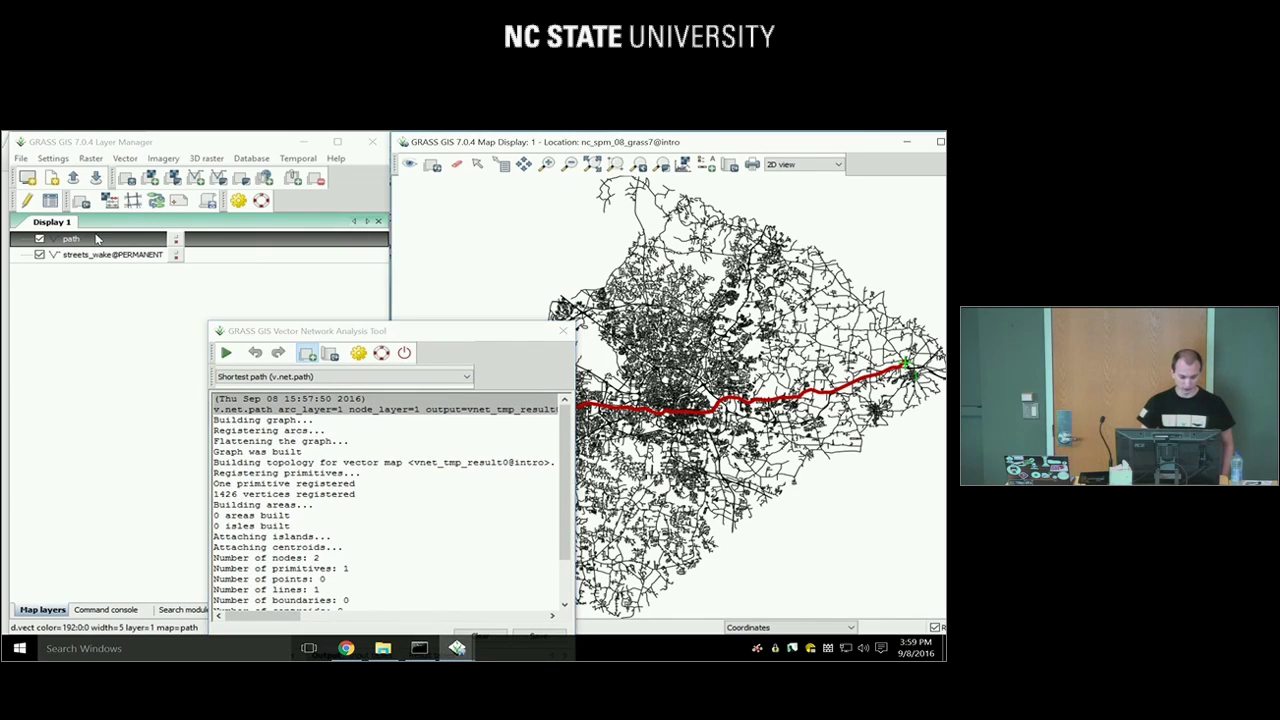
left_click(39, 239)
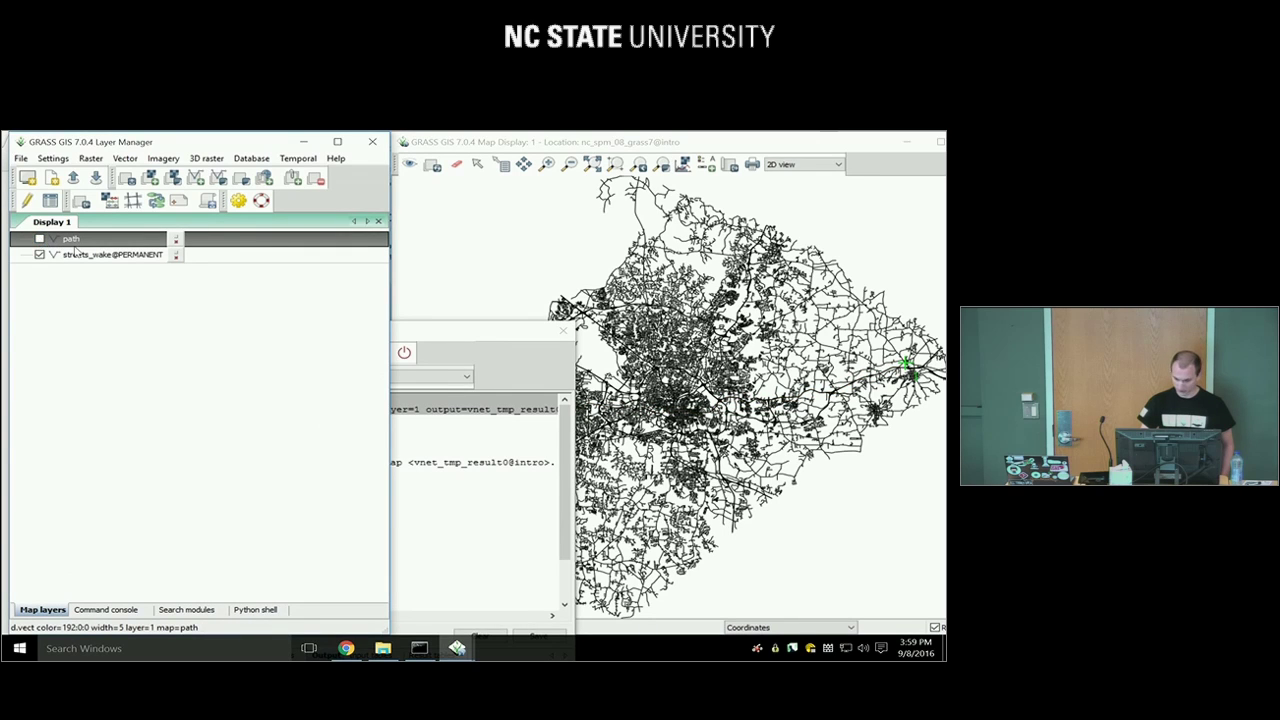
left_click(39, 239)
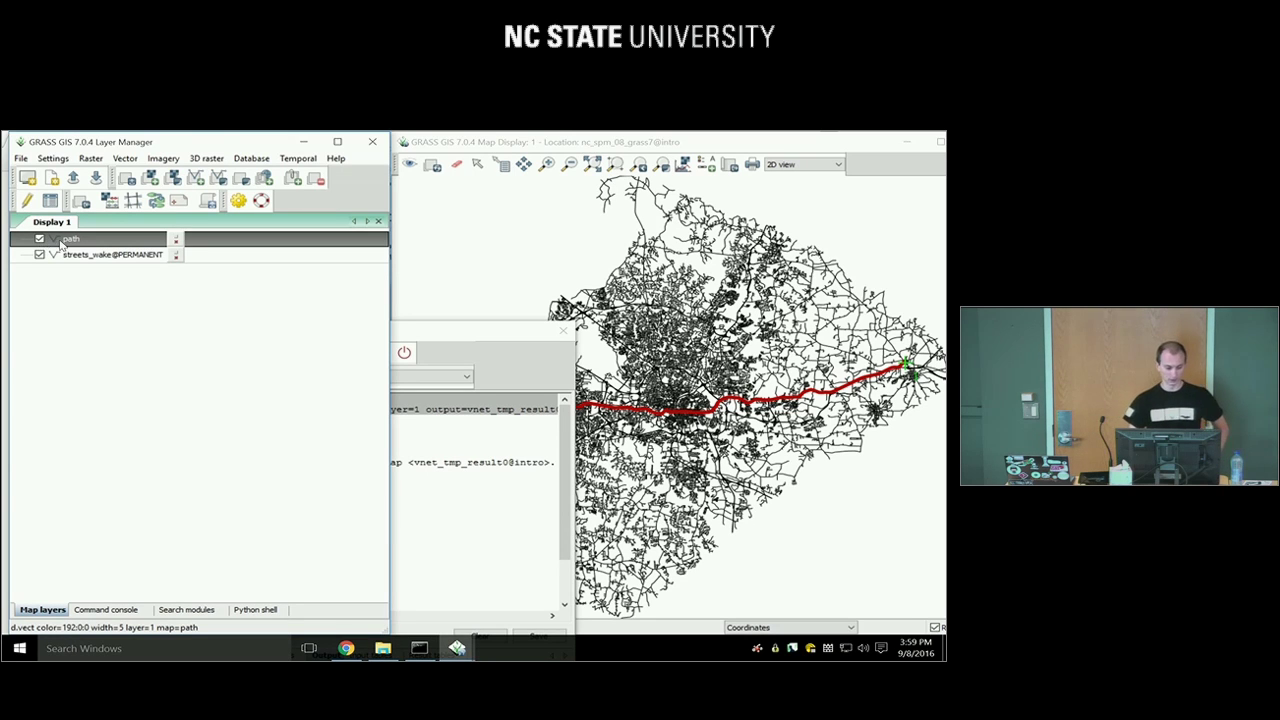
right_click(61, 242)
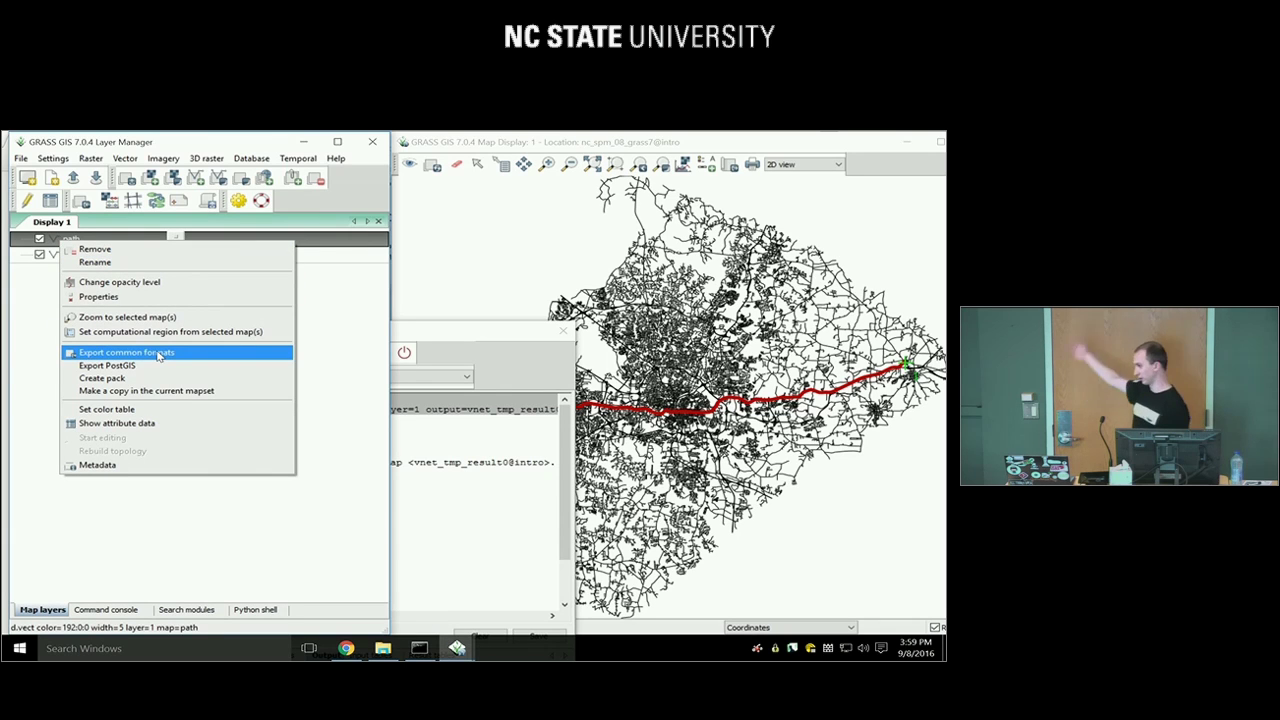
left_click(28, 359)
left_click_drag(480, 334, 476, 208)
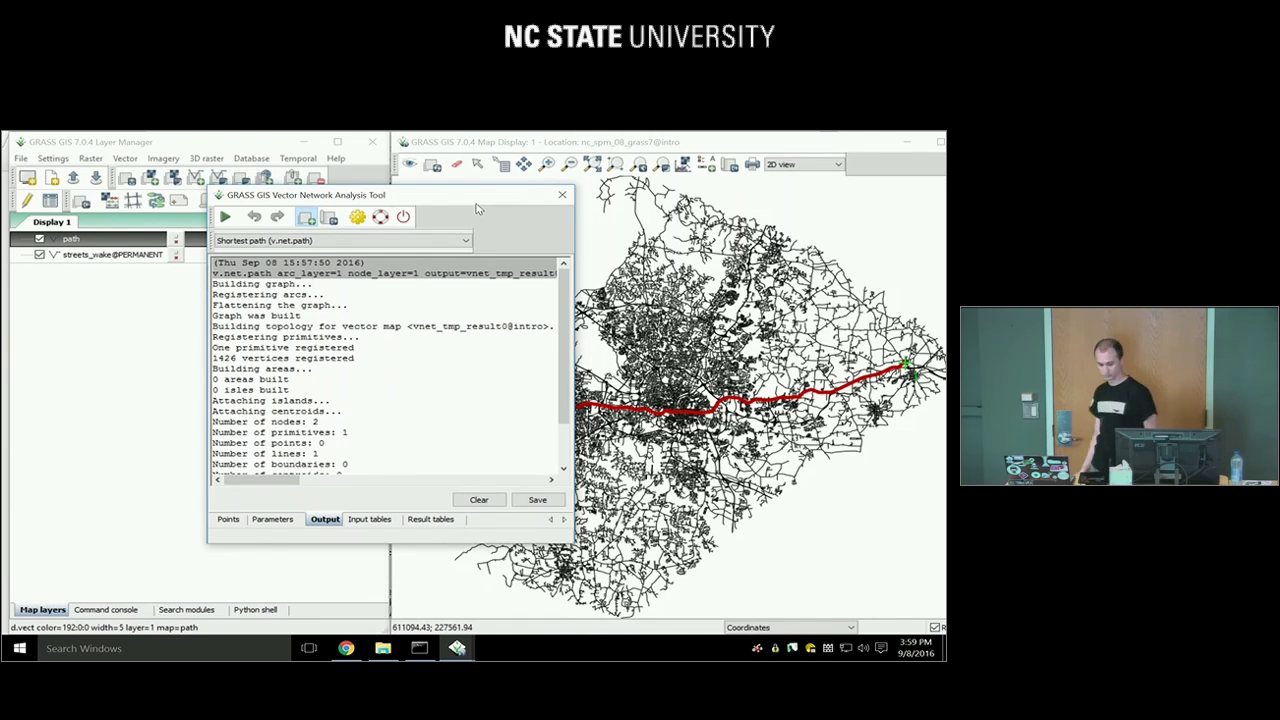
Review the network analysis points and parameters, including the attribute columns offered for the arc forward/both directions cost
left_click(239, 528)
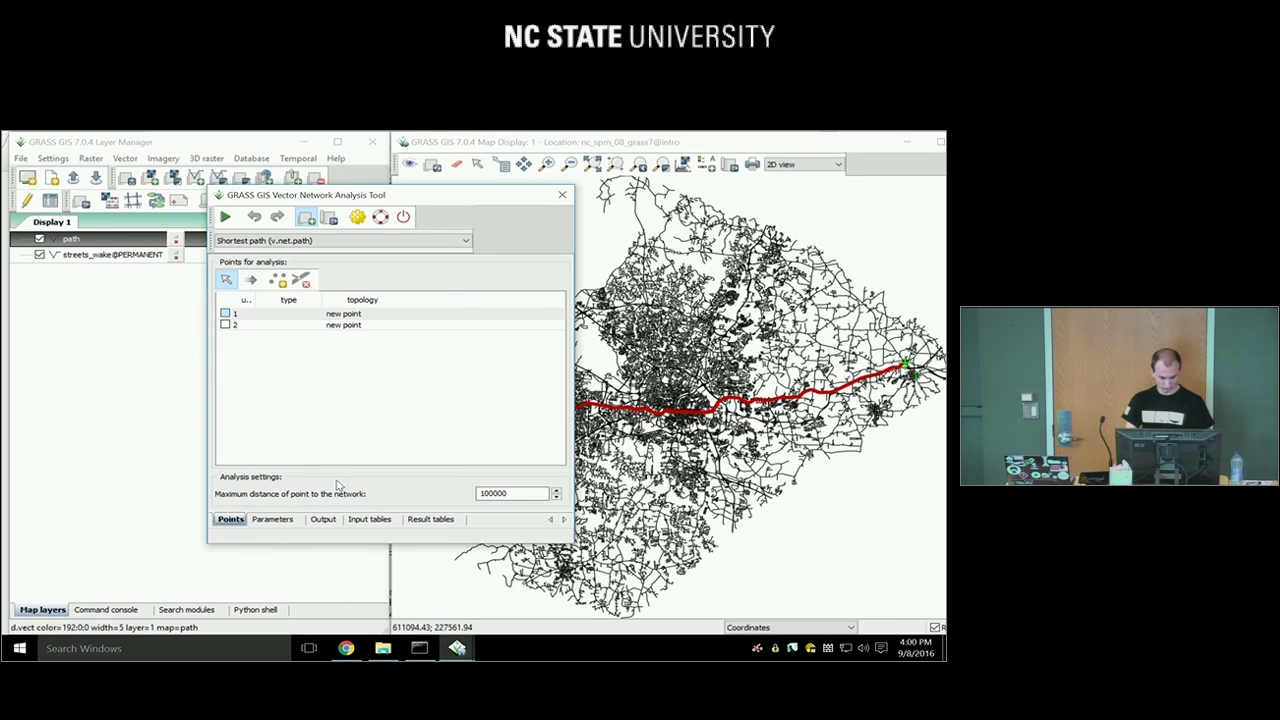
left_click(283, 524)
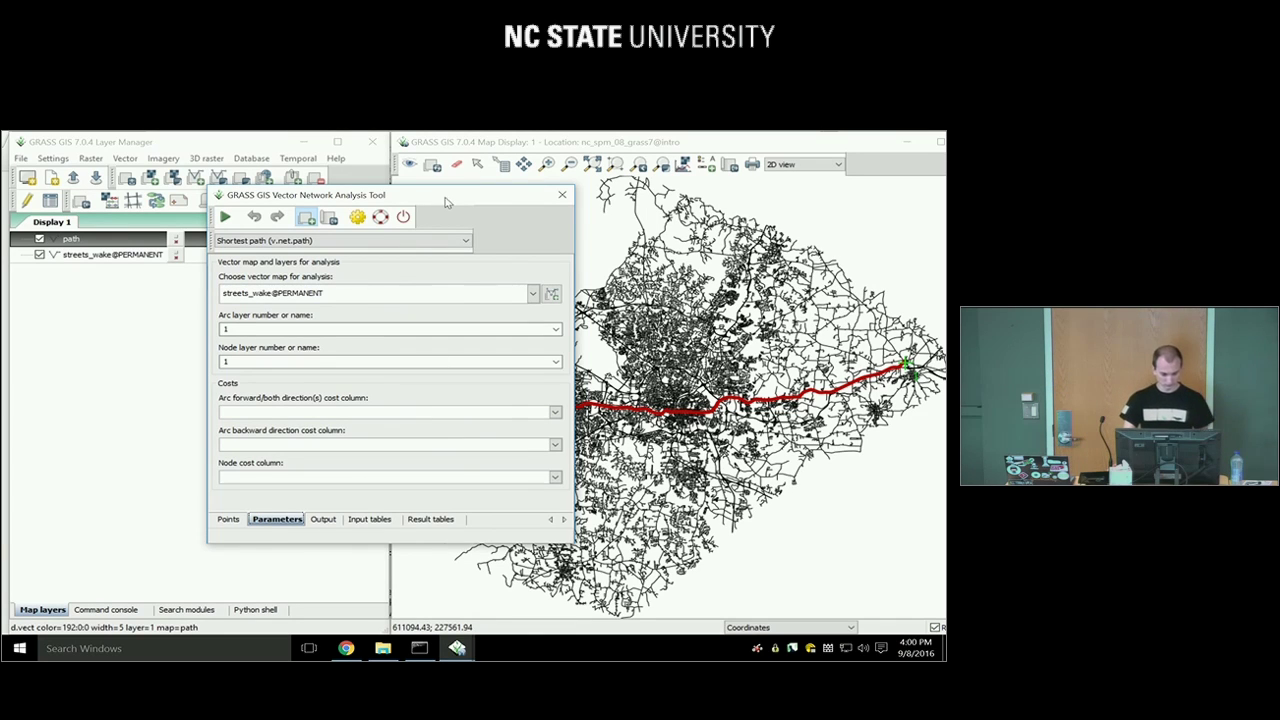
left_click(555, 413)
left_click_drag(558, 460, 480, 404)
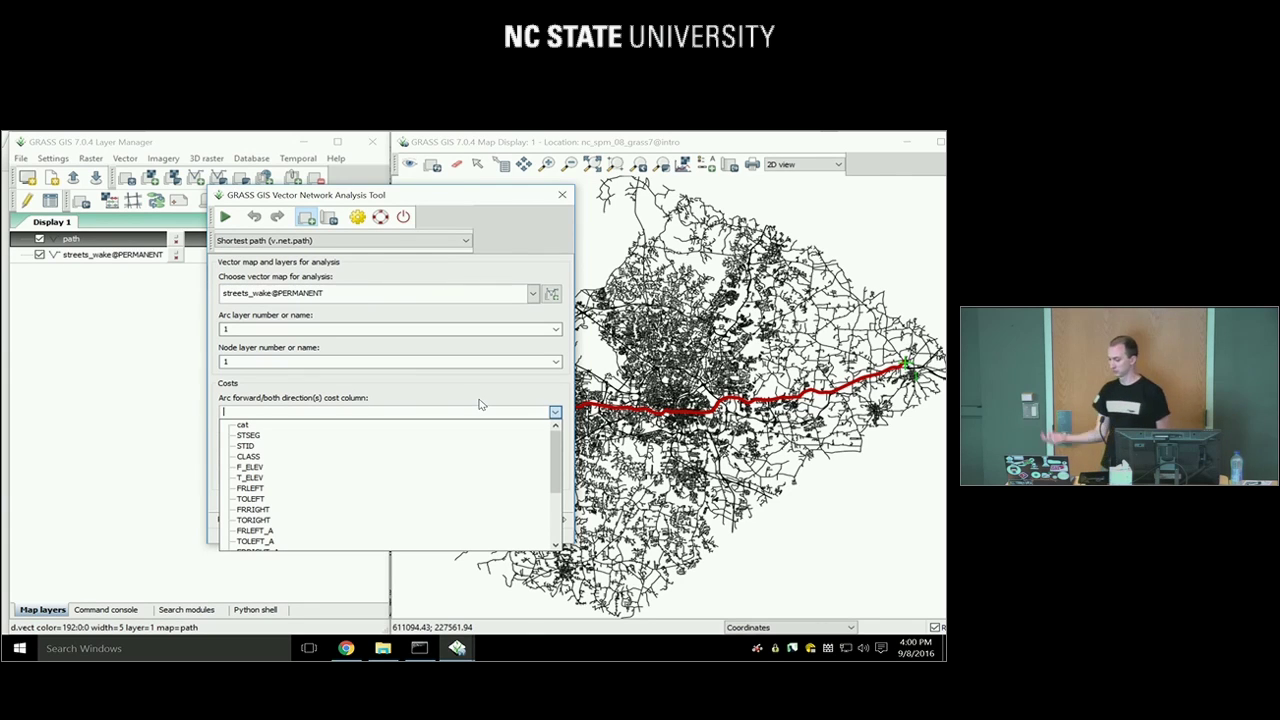
left_click(480, 404)
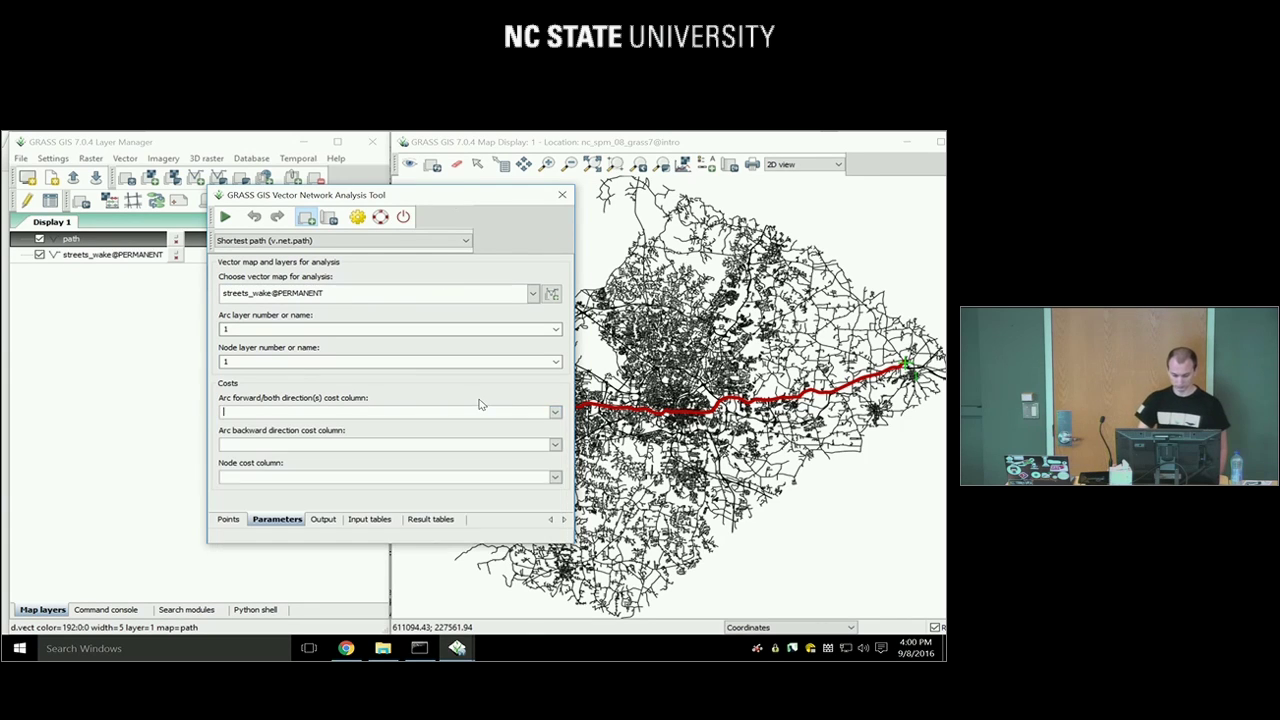
left_click_drag(348, 200, 436, 194)
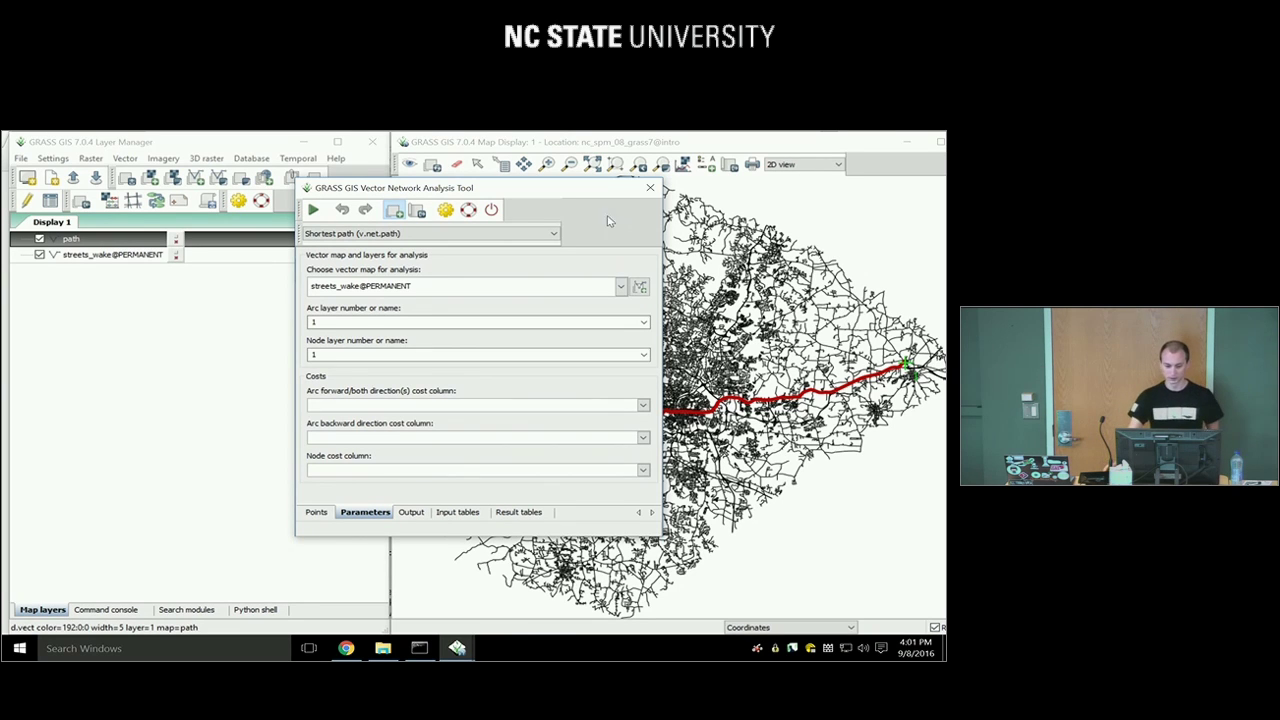
Review the available network analysis types and close the Vector Network Analysis Tool
left_click(563, 233)
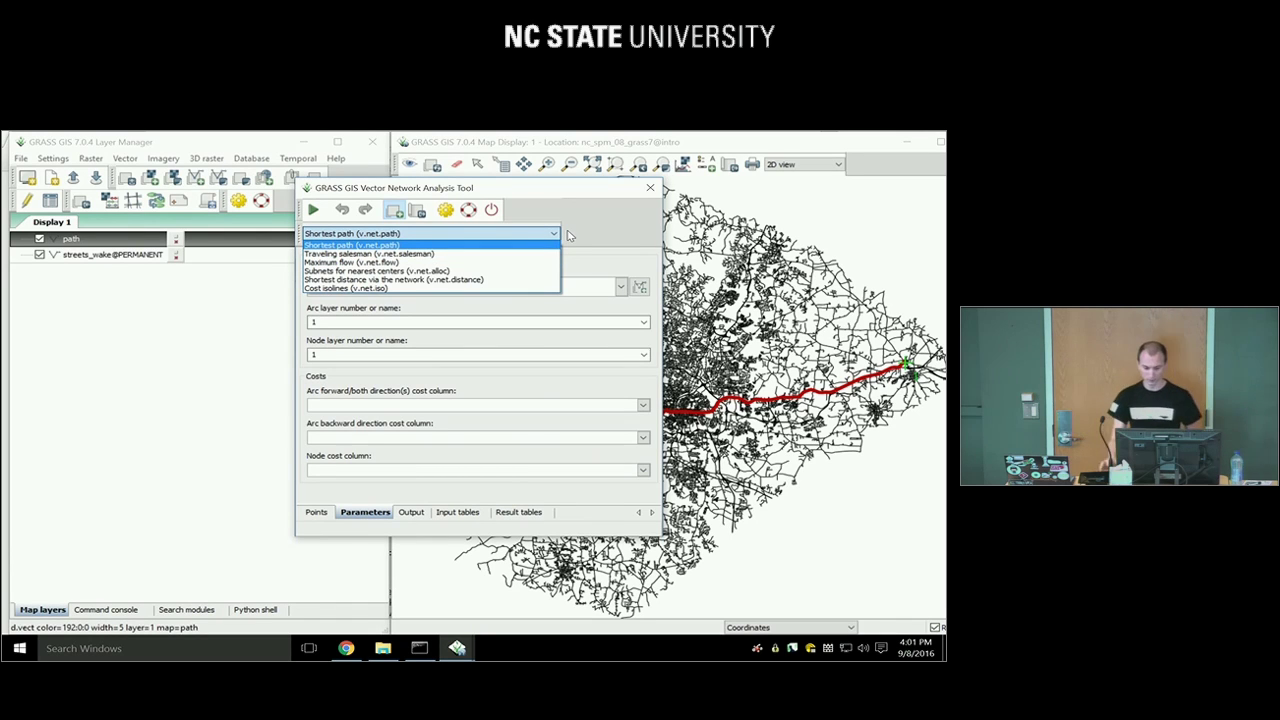
left_click(568, 235)
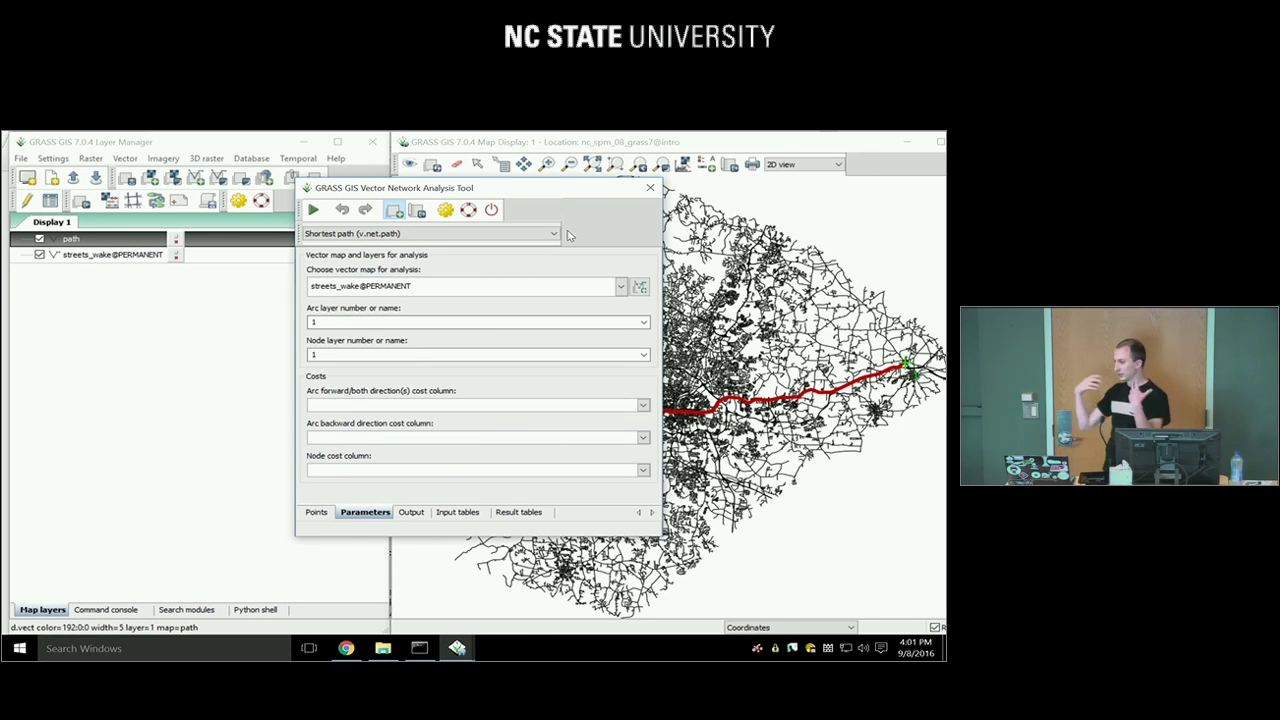
left_click(648, 188)
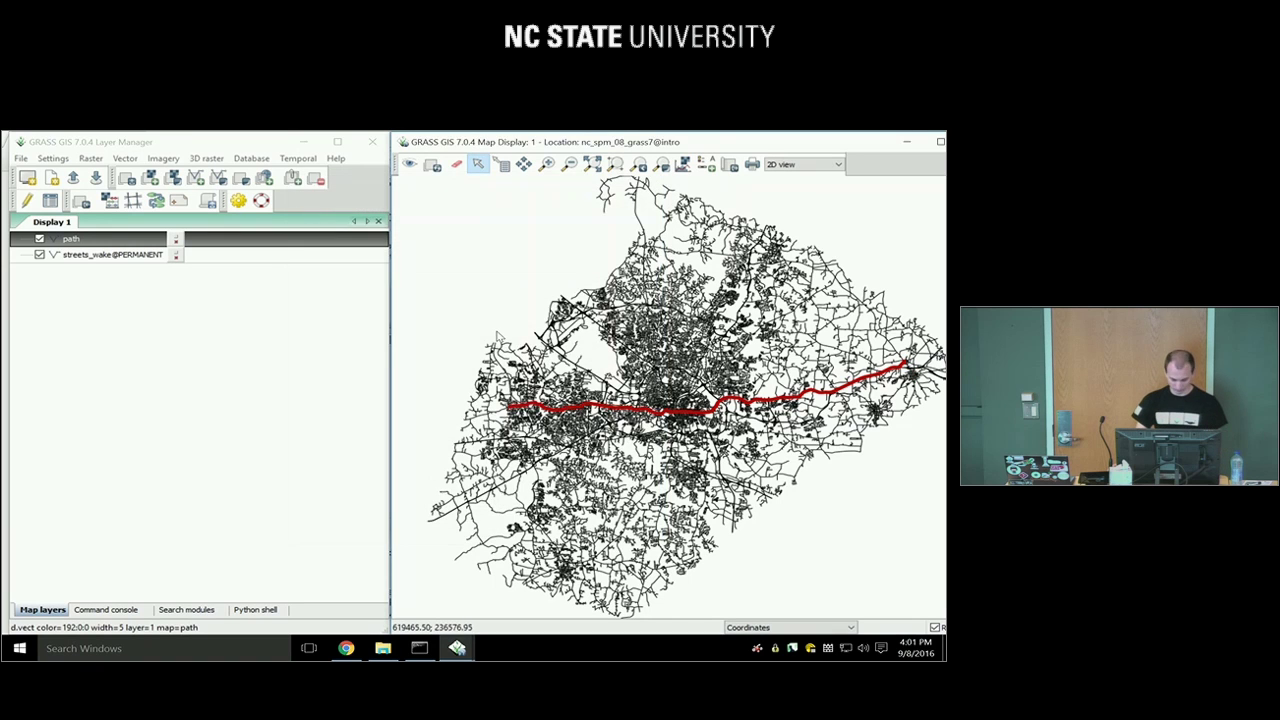
Switch to the workshop page in the browser and find the section Using a module directly through GUI
key("alt+Tab")
key("Tab")
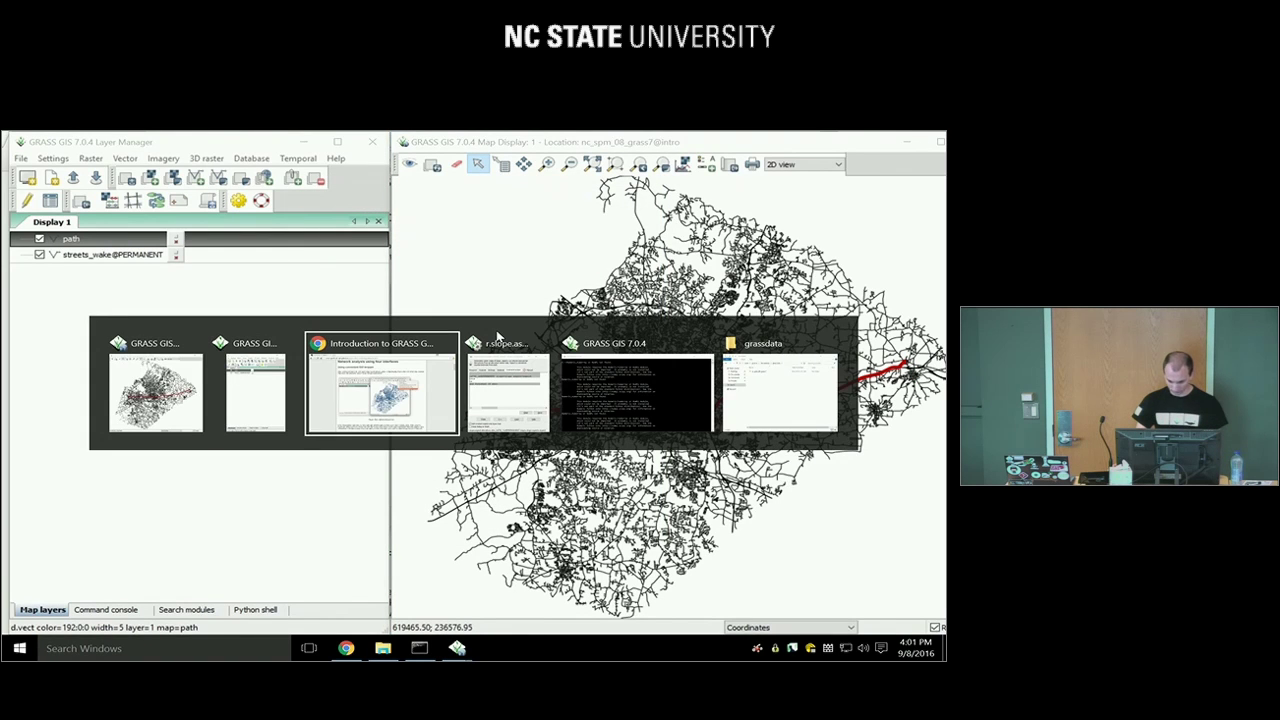
scroll(552, 313, "down", 10)
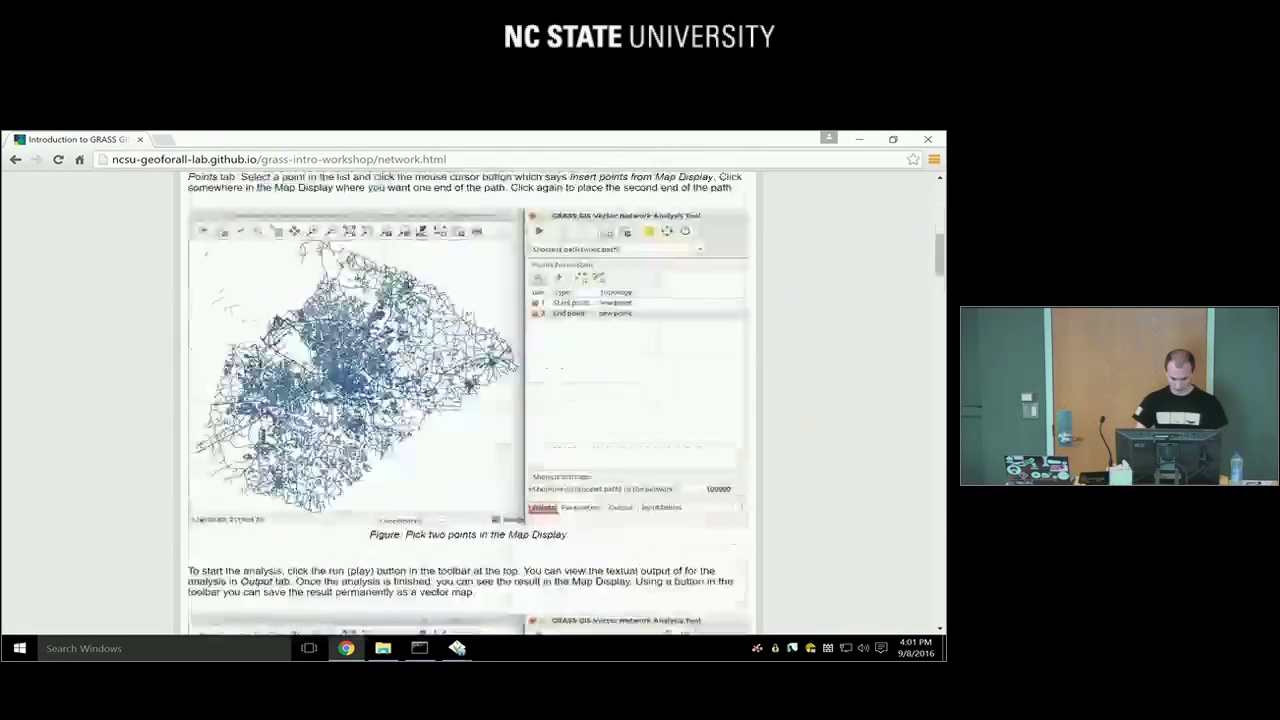
scroll(552, 313, "down", 5)
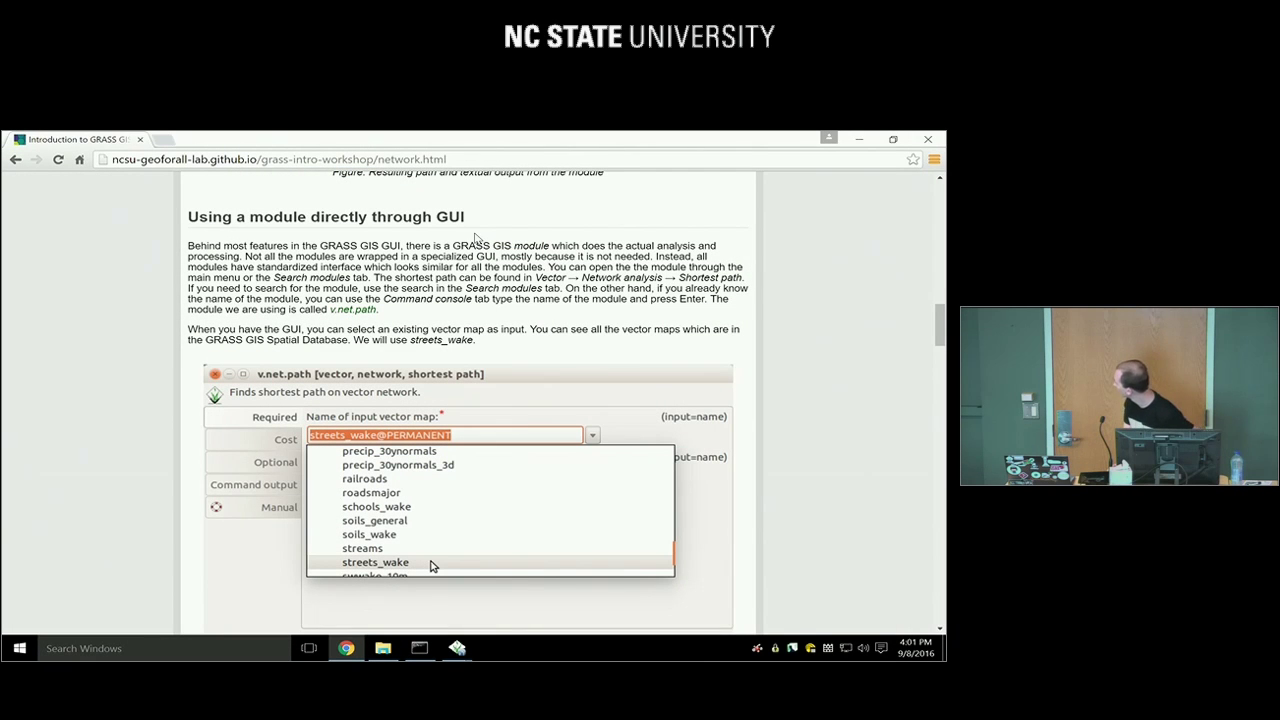
left_click_drag(190, 221, 478, 217)
left_click(479, 219)
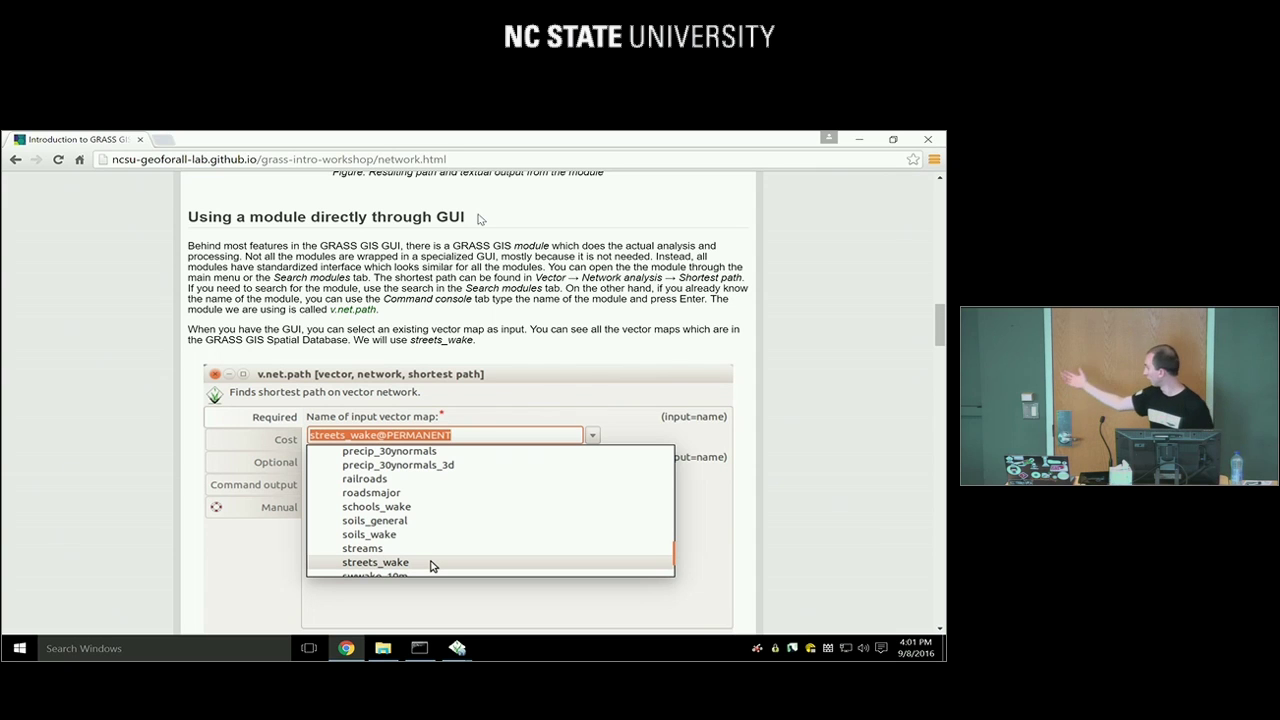
Switch back to GRASS GIS and launch the v.net.path module from the command console
key("alt+Tab")
key("alt+Tab")
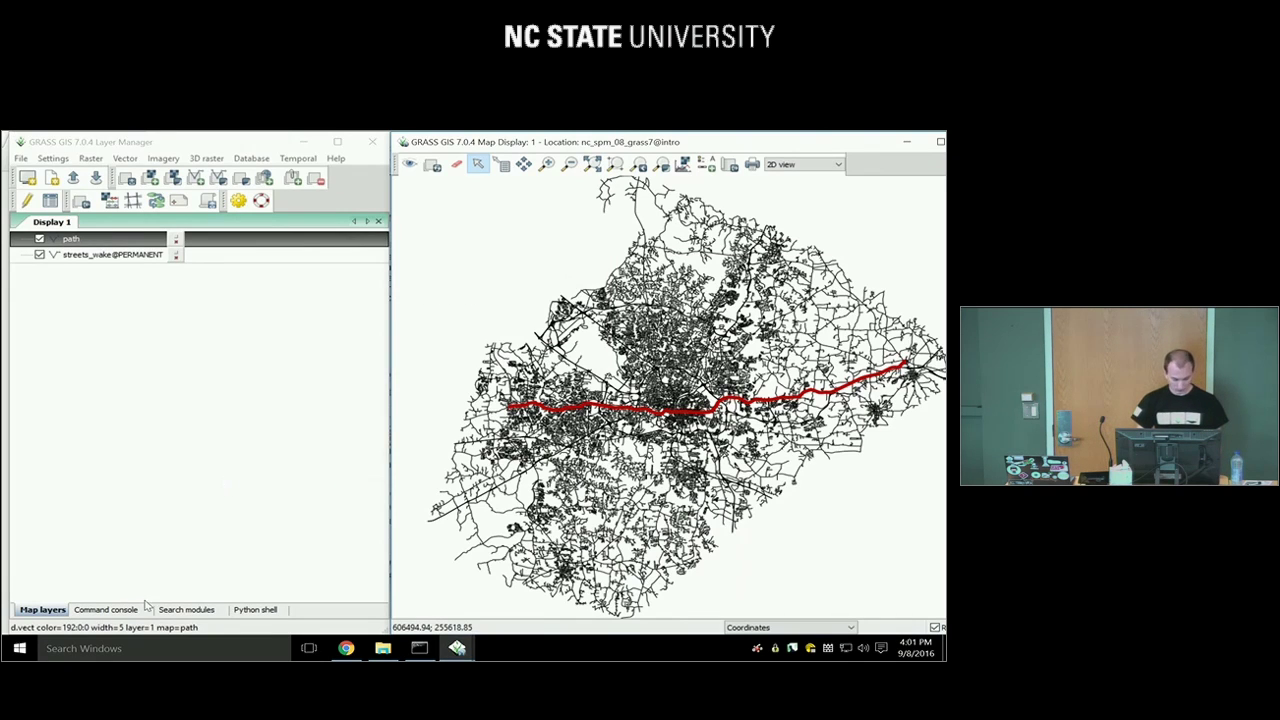
left_click(145, 608)
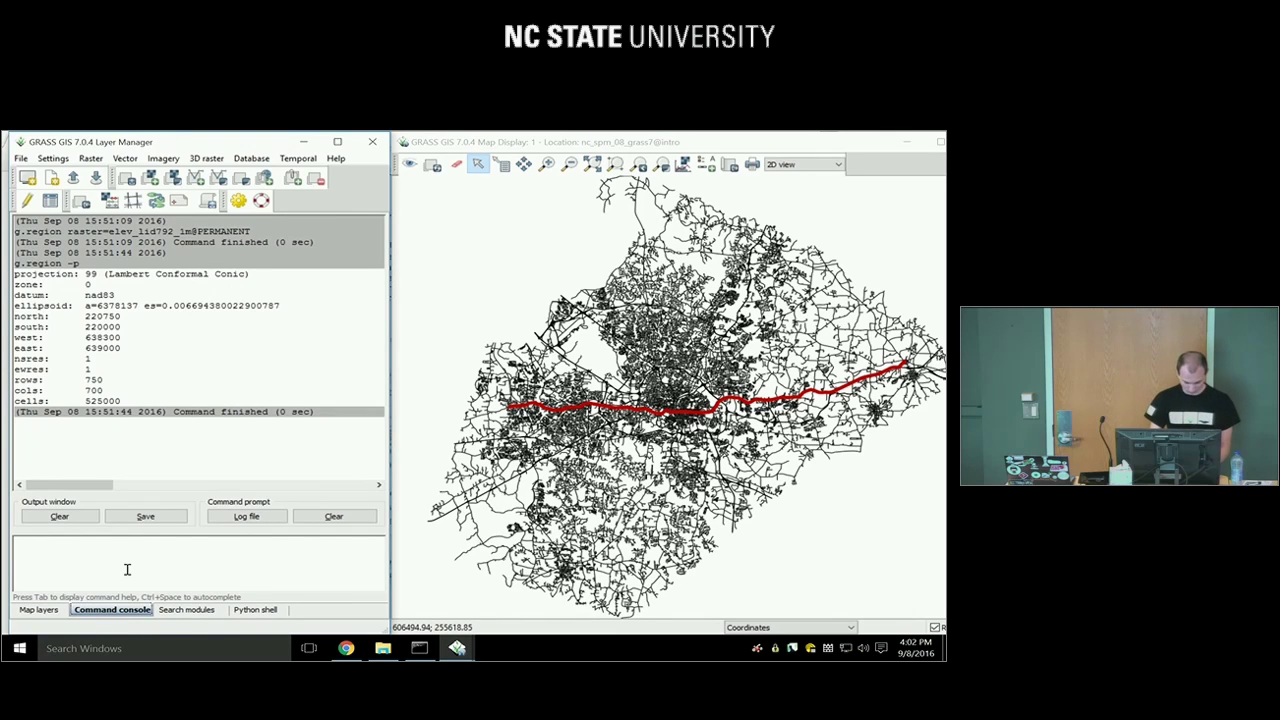
type(".net.")
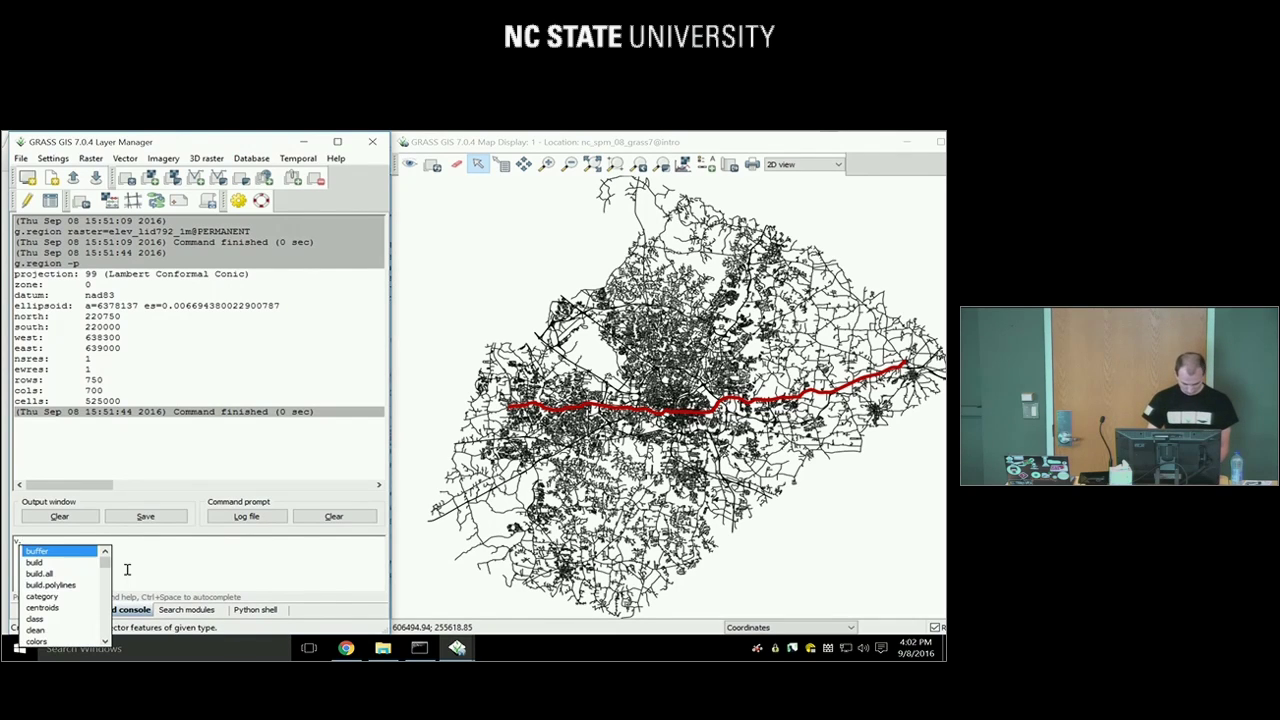
type("path")
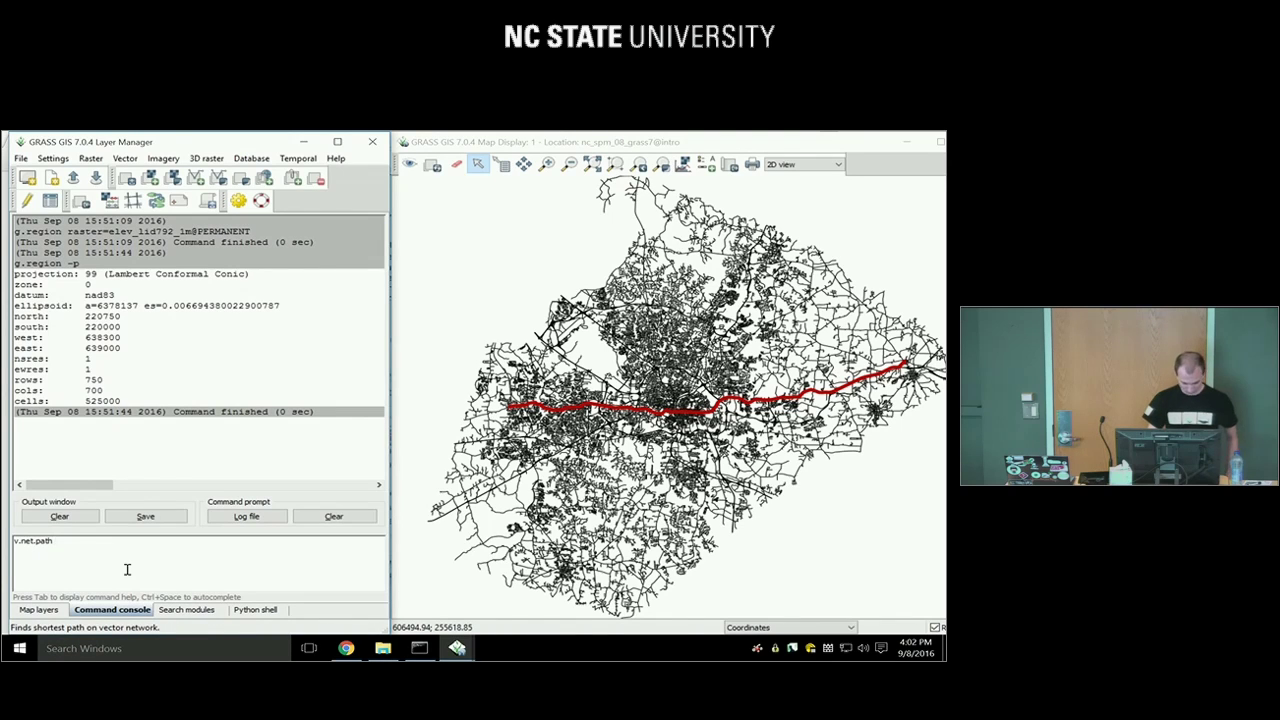
key("Return")
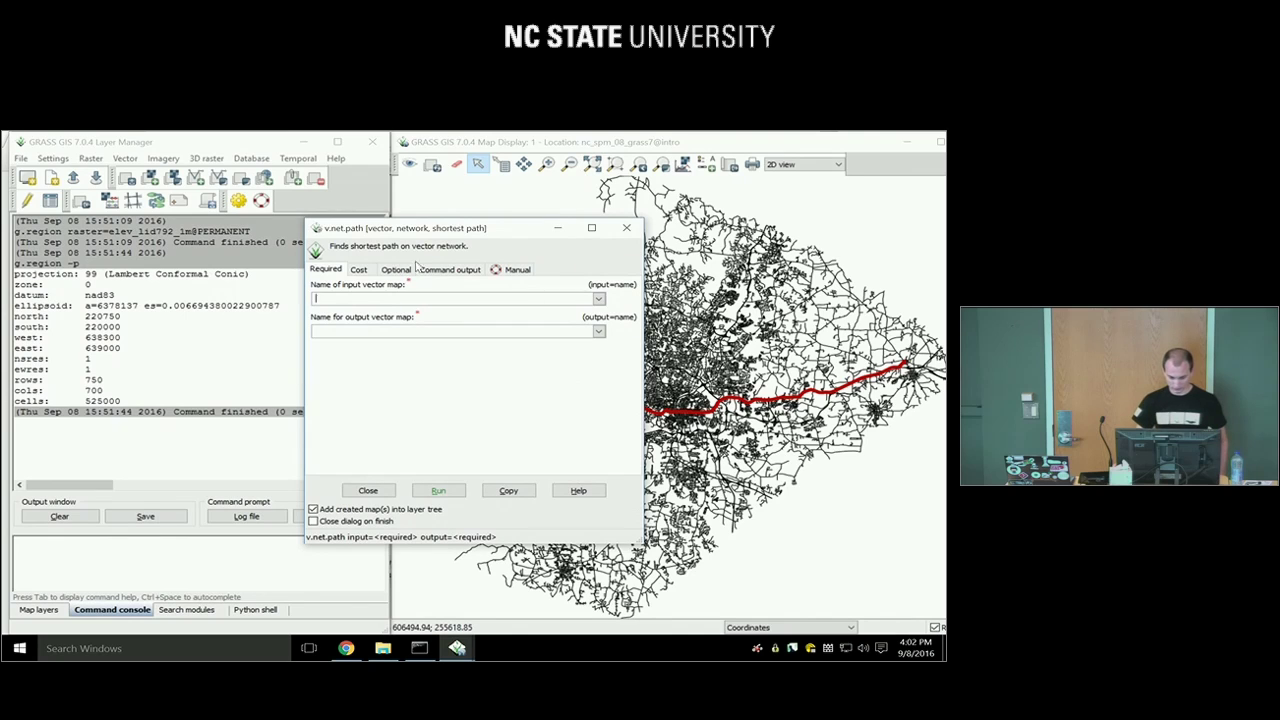
Set streets_wake@PERMANENT as the input vector map and name the output vector map path2
left_click_drag(458, 228, 441, 254)
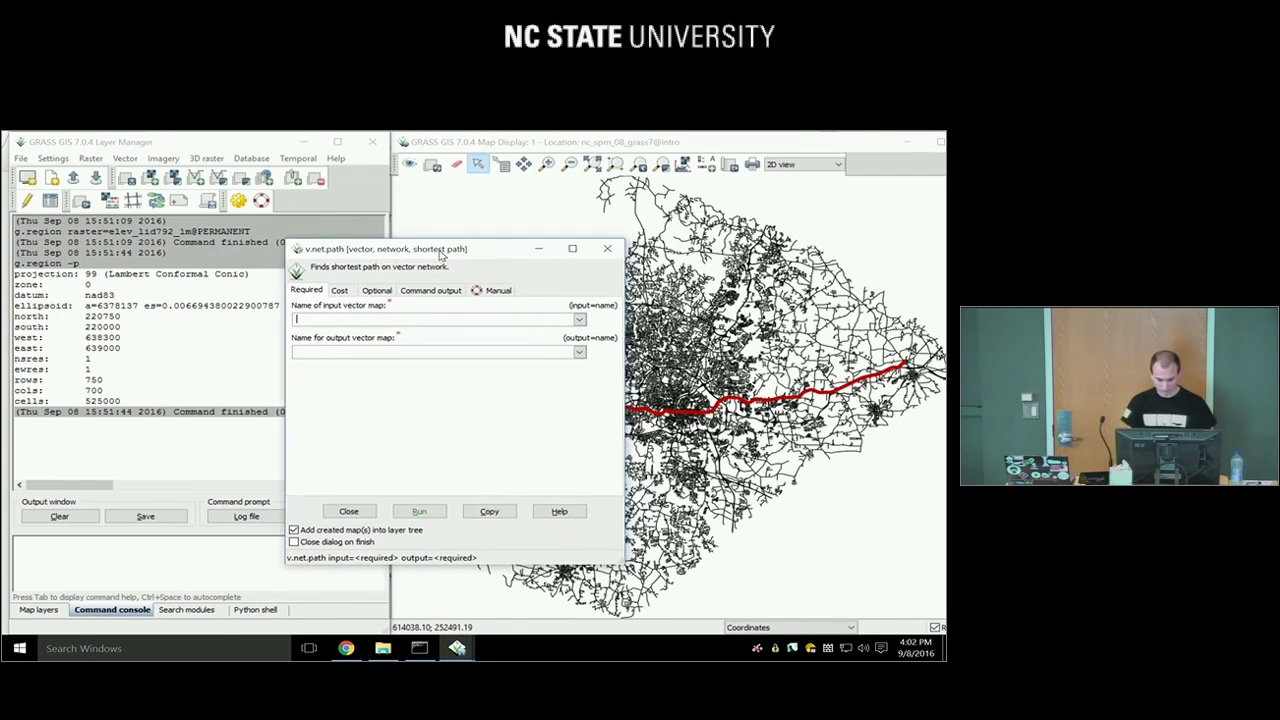
left_click(580, 319)
scroll(470, 390, "down", 10)
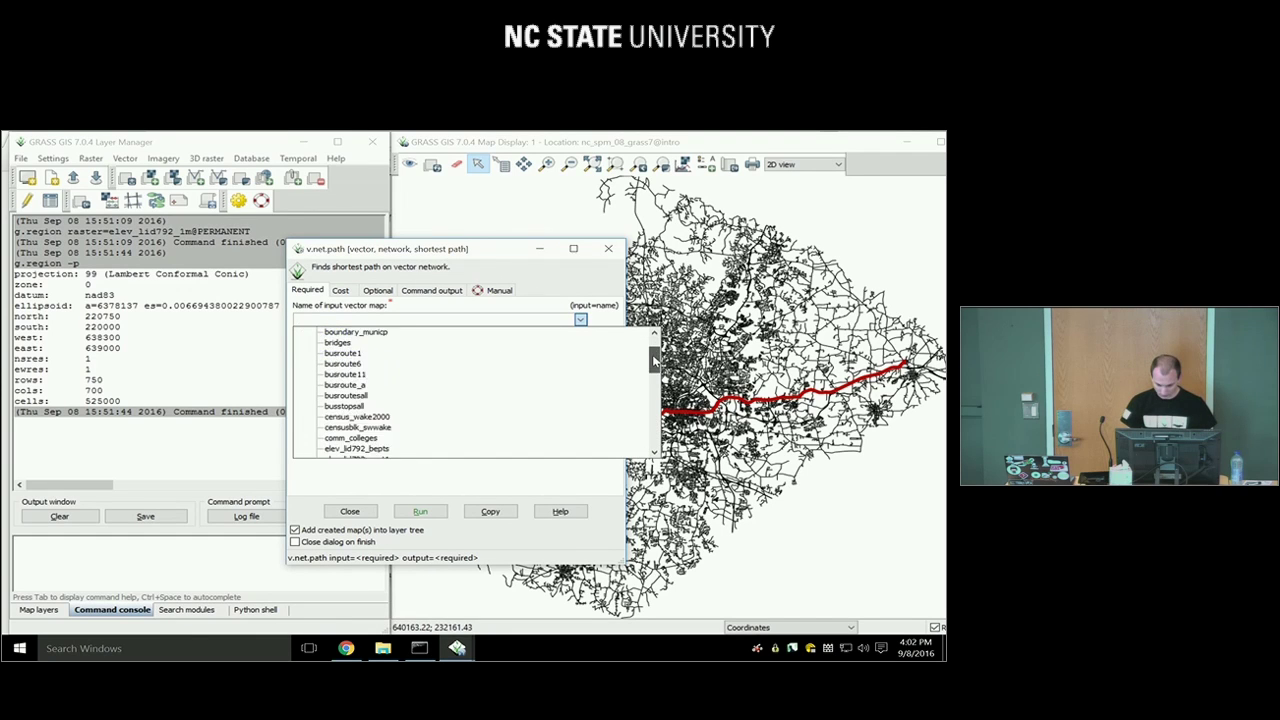
scroll(364, 400, "down", 3)
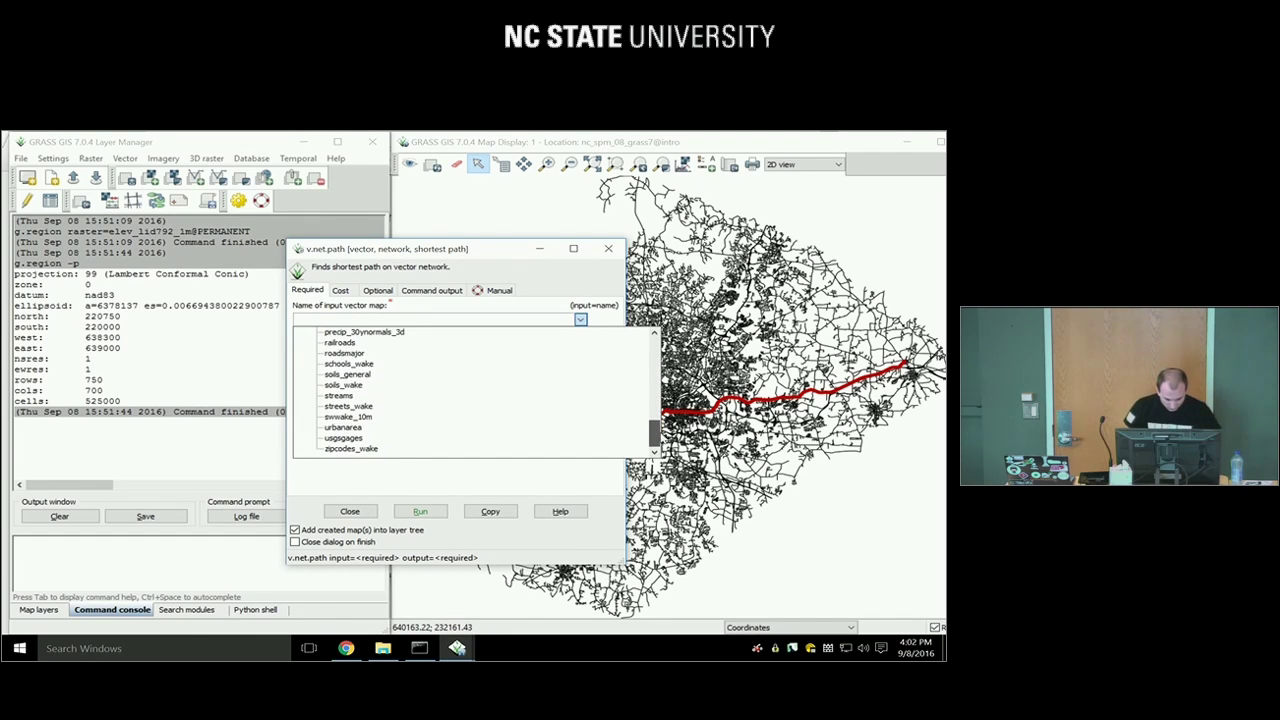
left_click(364, 407)
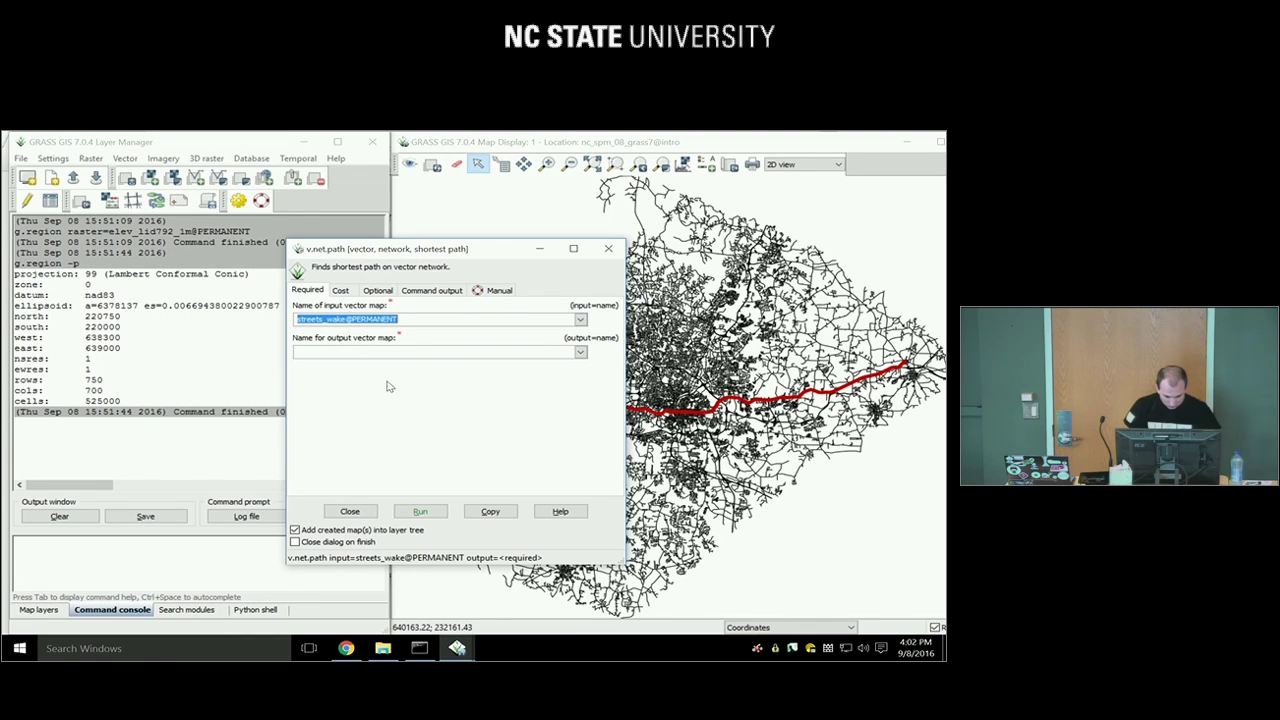
left_click(442, 352)
type("path2")
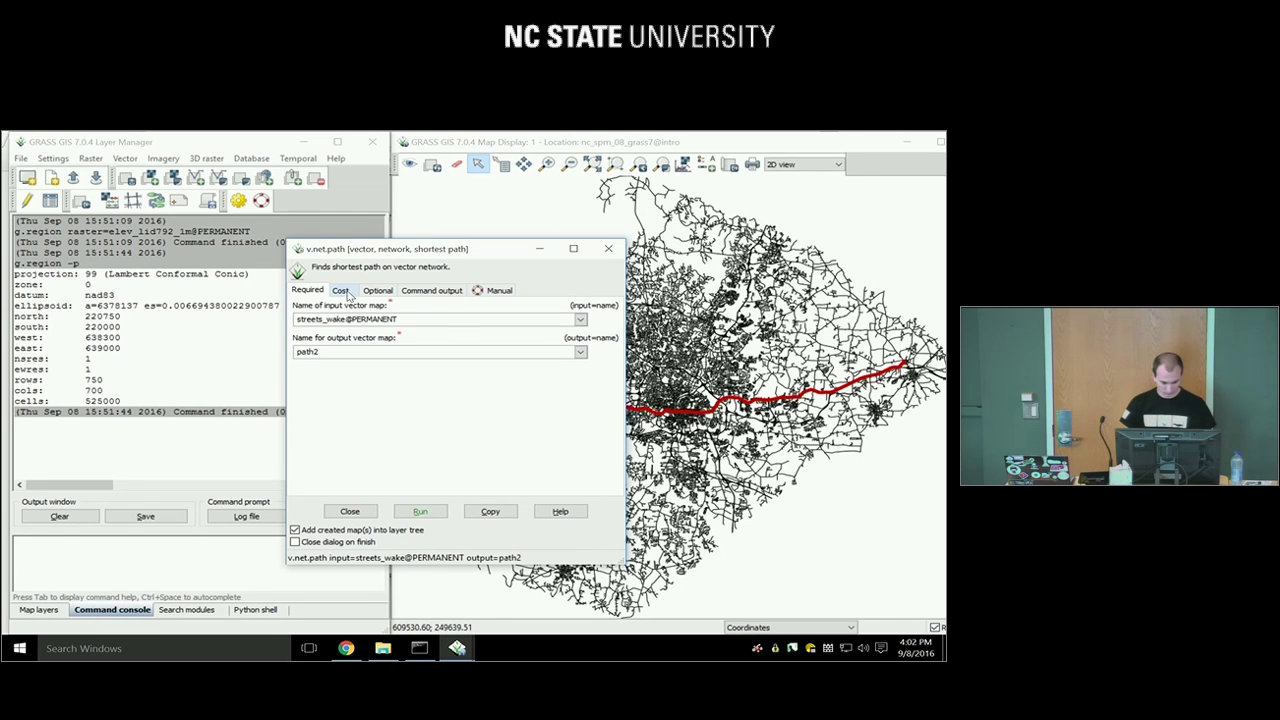
Review the module's cost and optional parameters down to the direct entry of start and end points, and move the dialog off the map
left_click(342, 291)
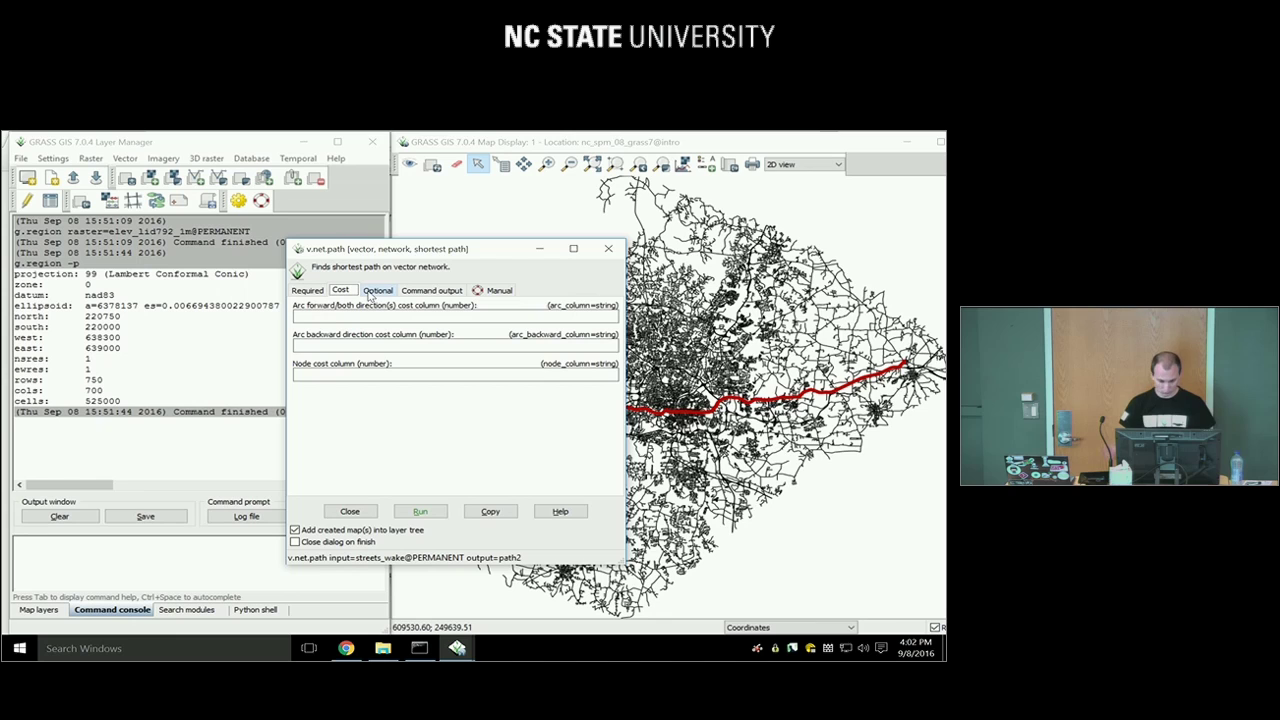
left_click(372, 292)
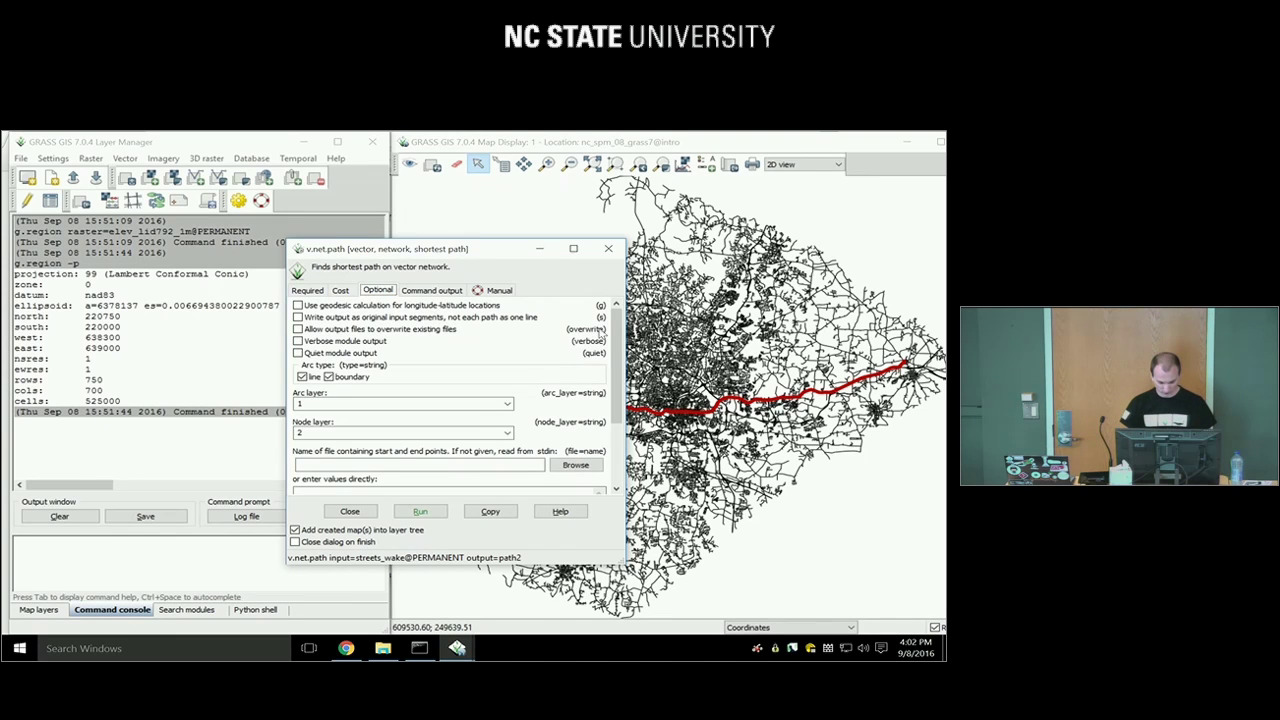
left_click_drag(617, 335, 619, 388)
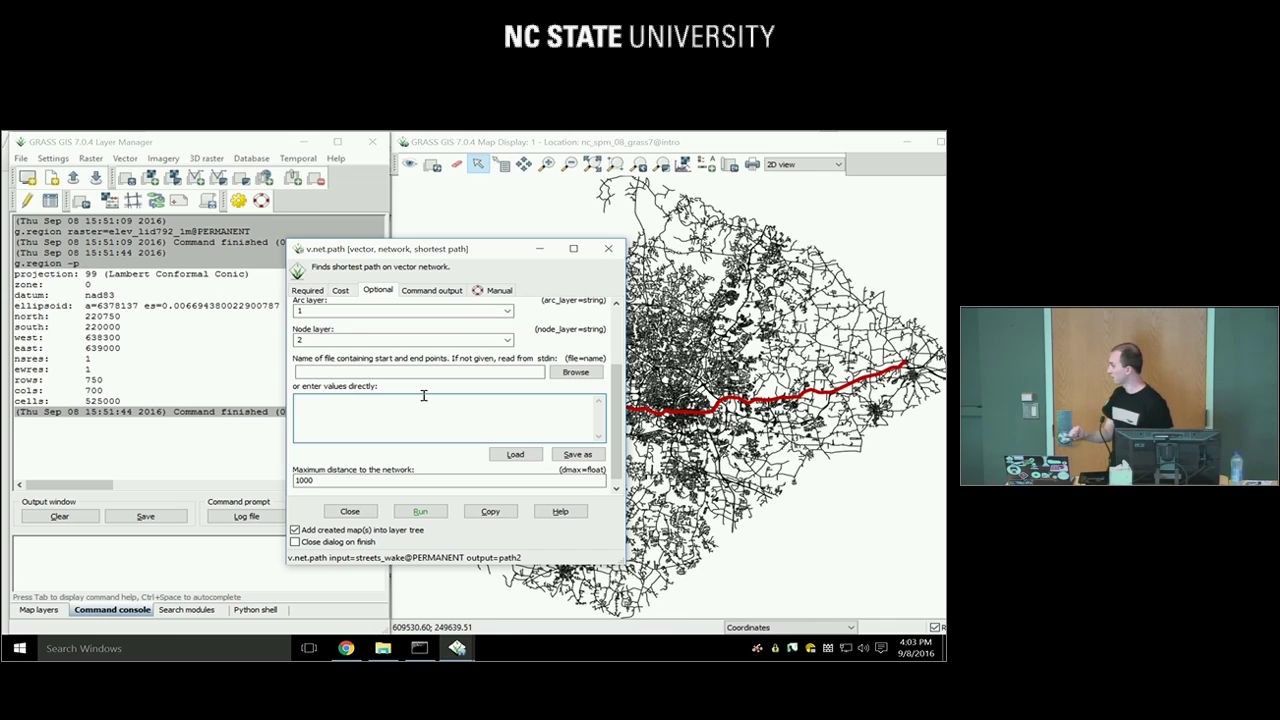
left_click_drag(510, 259, 282, 249)
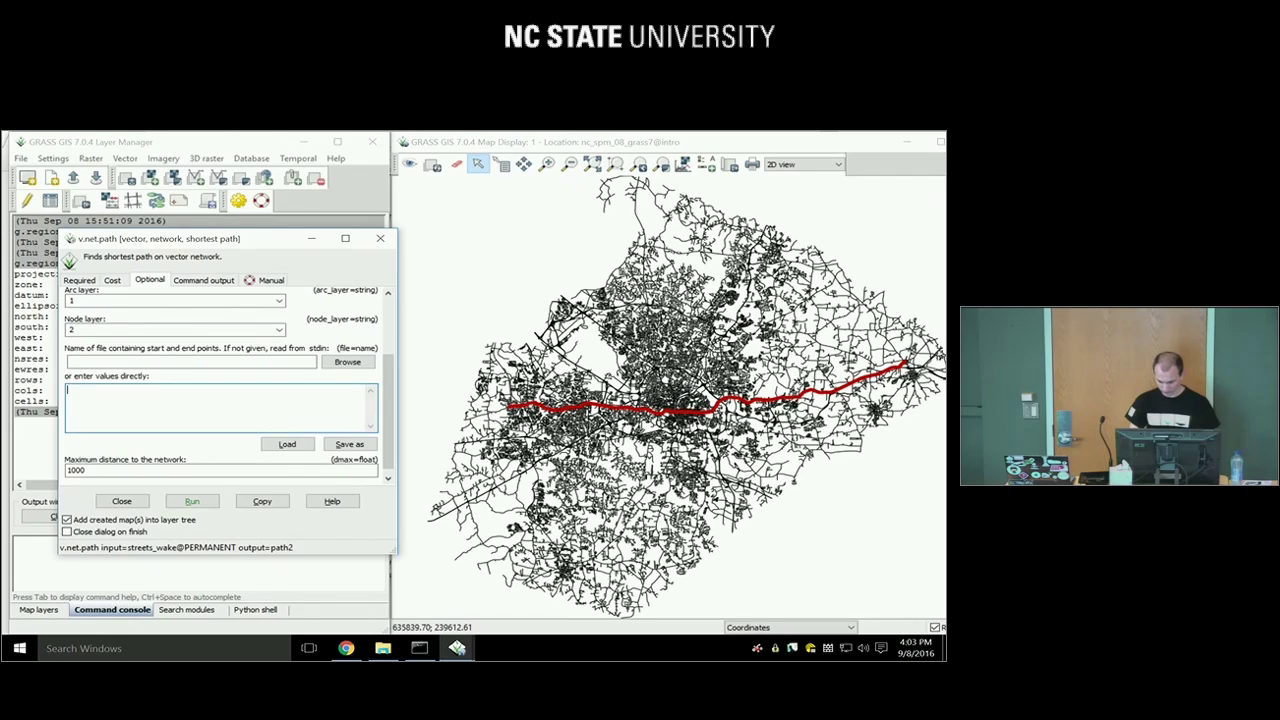
Copy a northern and a southern point's coordinates from the map into the direct values: 638691.384663,242648.276358 and 628572.500546,204656.465991
left_click(635, 310)
right_click(633, 300)
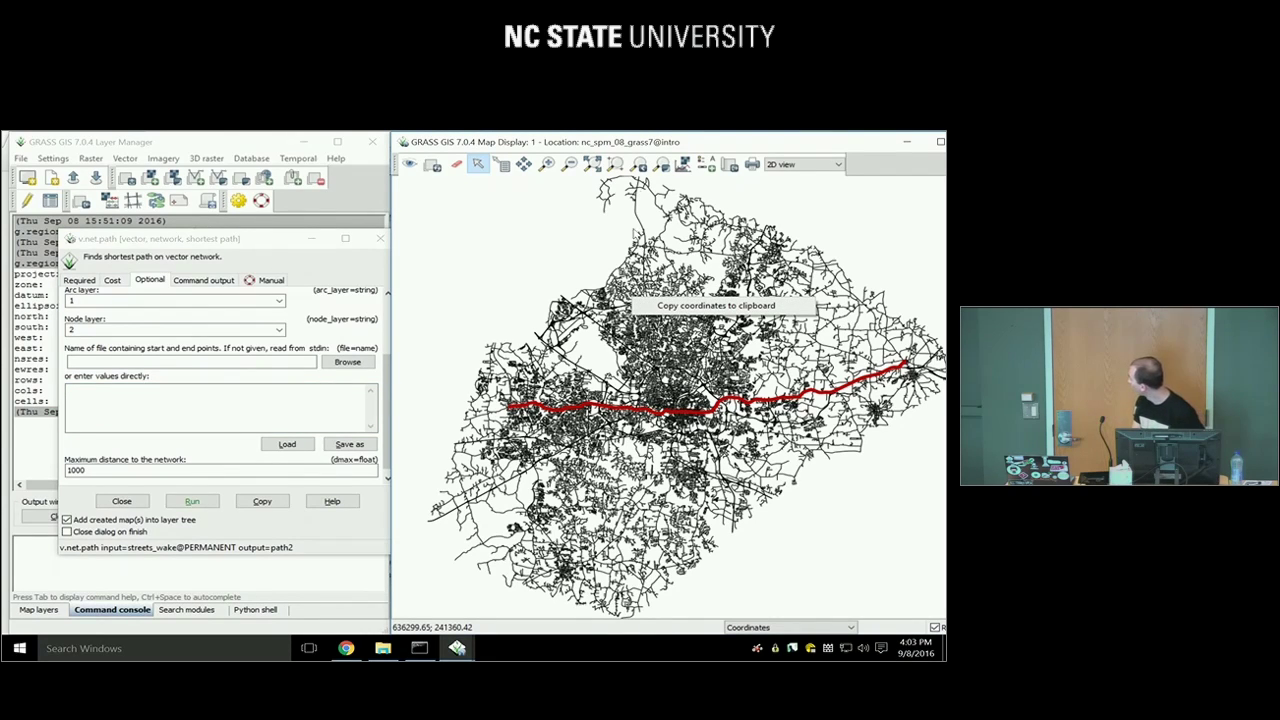
left_click(645, 305)
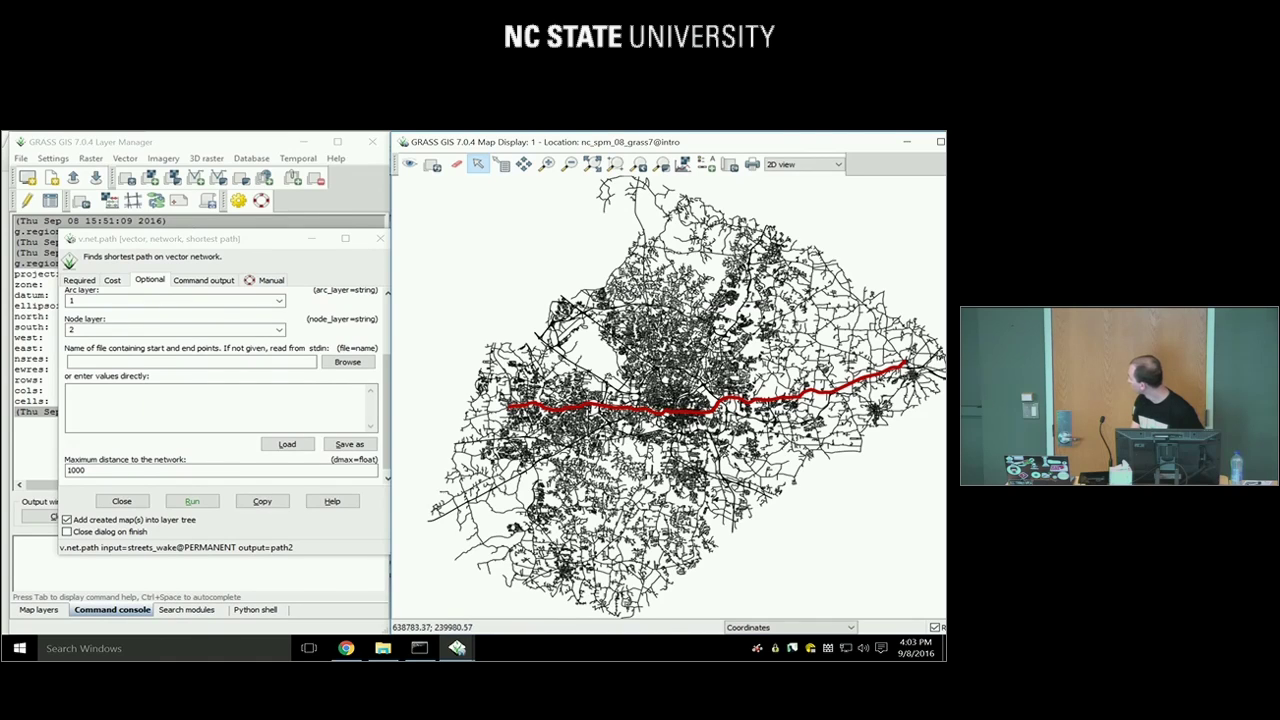
right_click(652, 292)
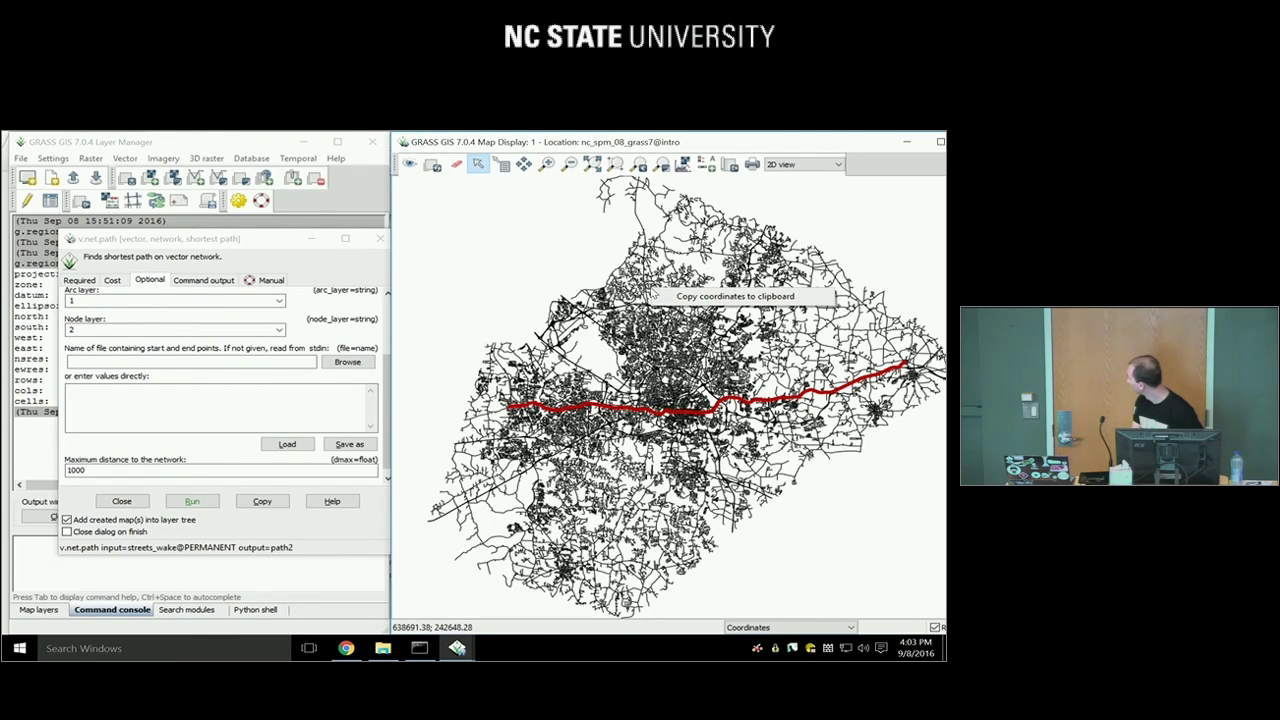
left_click(670, 297)
left_click(174, 394)
right_click(173, 400)
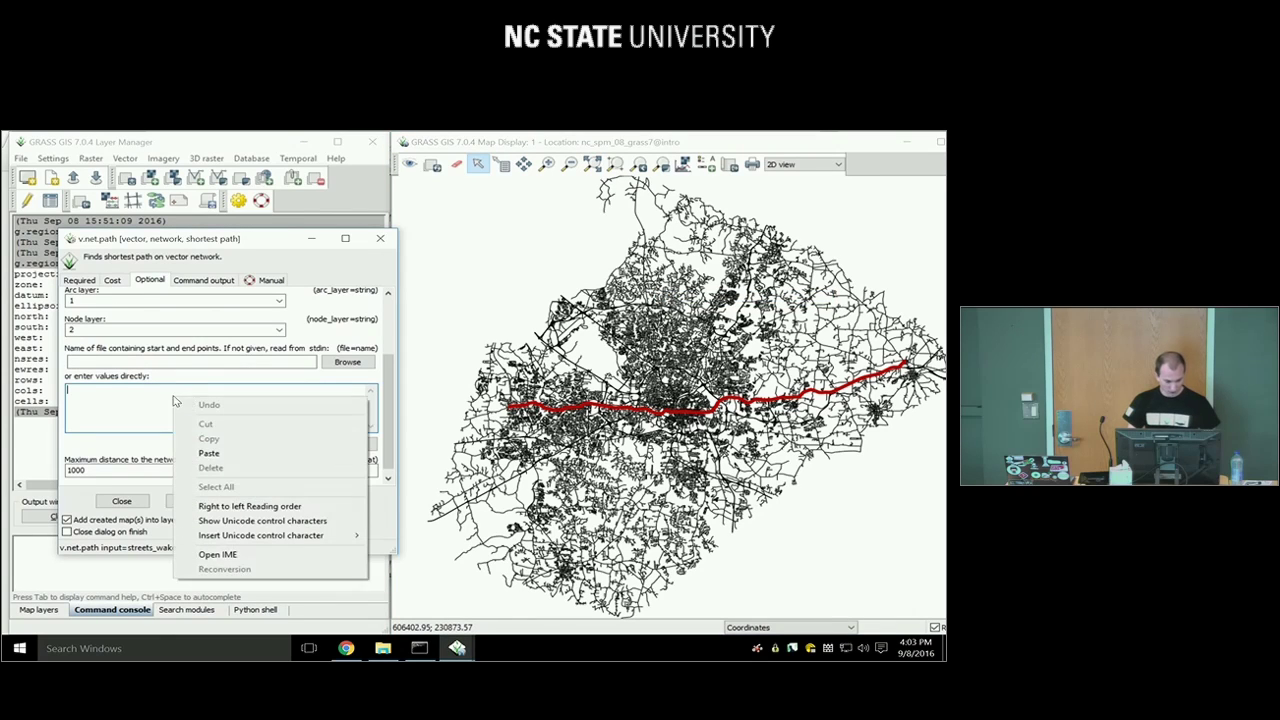
left_click(210, 454)
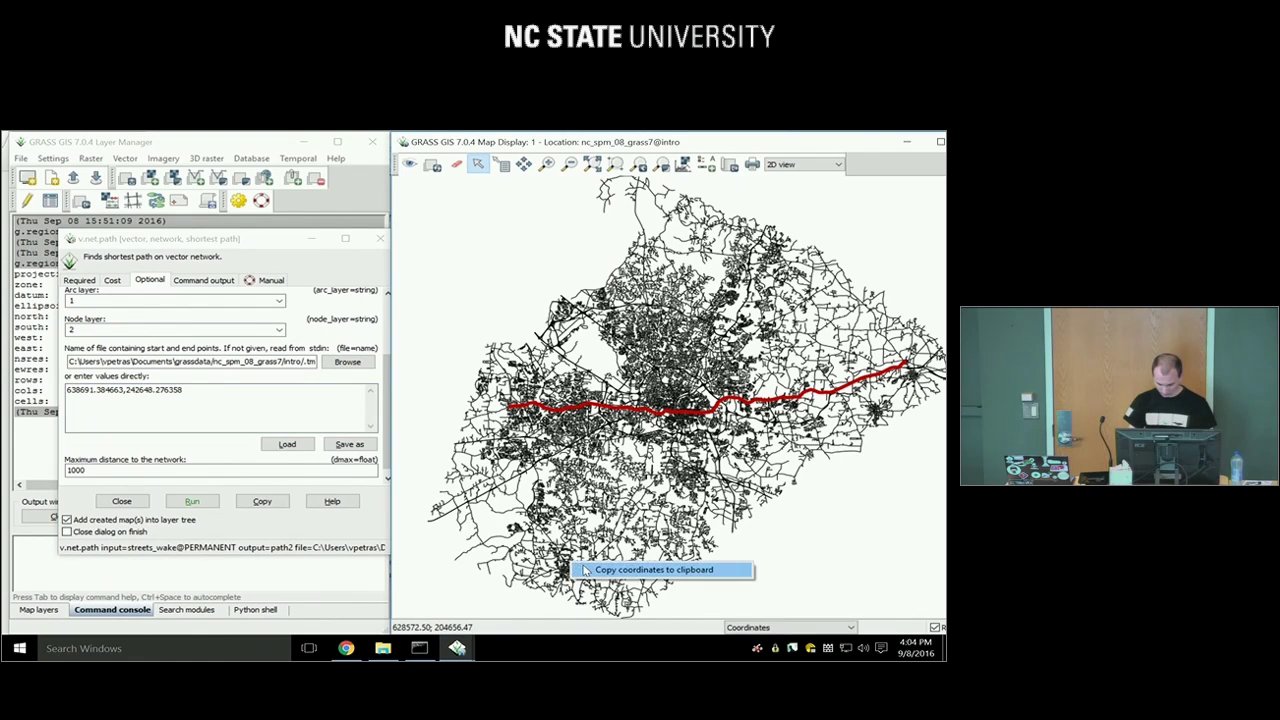
right_click(205, 408)
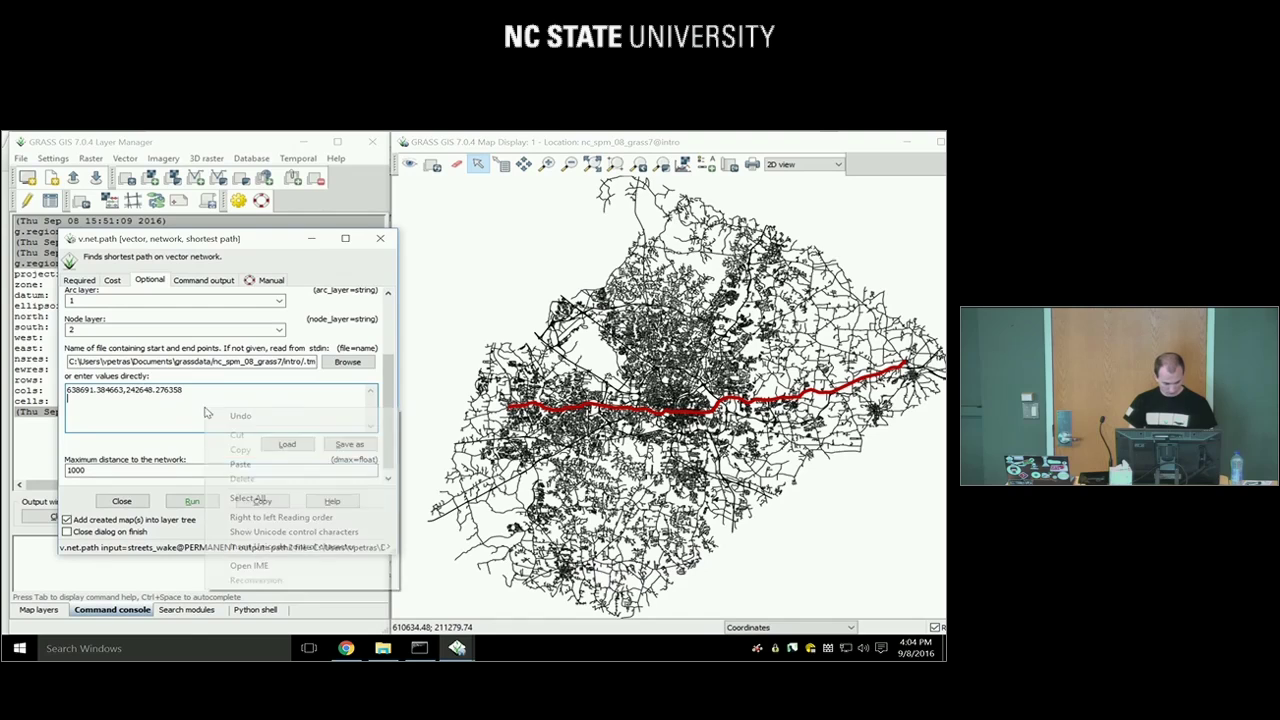
left_click(225, 464)
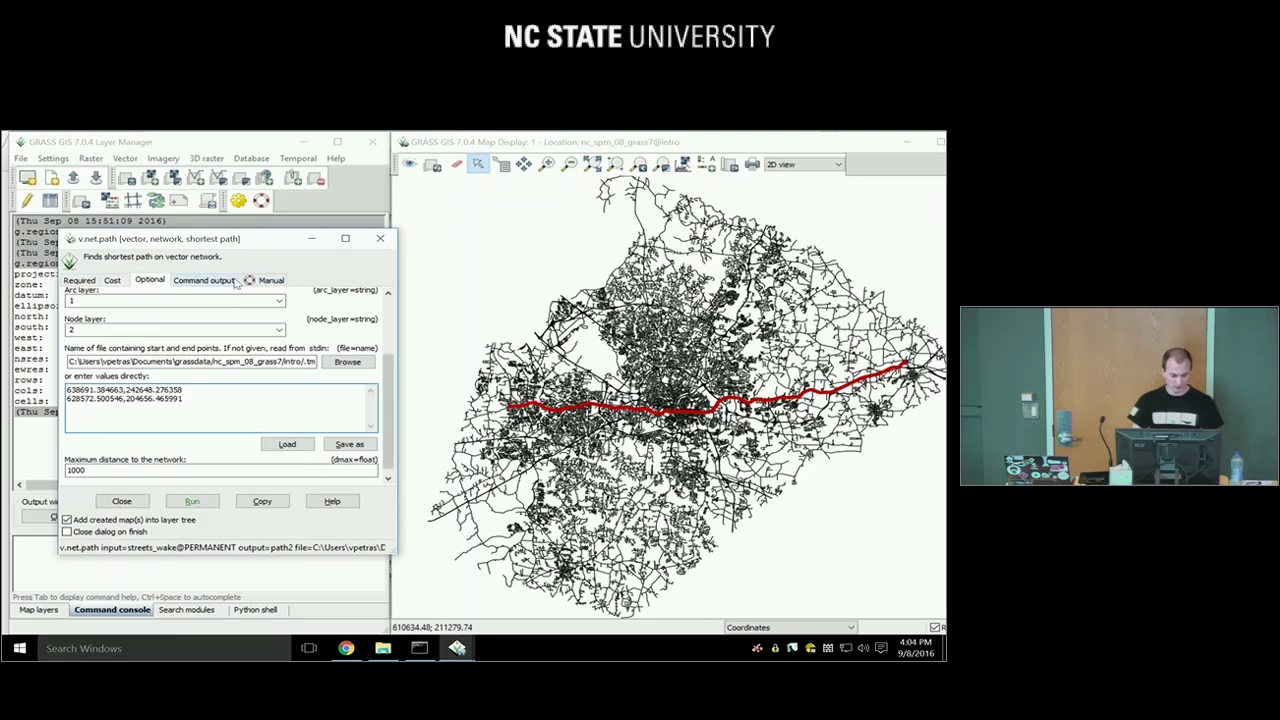
Examine the syntax for specifying start and end point coordinates in the module's manual, widening the dialog to show the full line
left_click(266, 281)
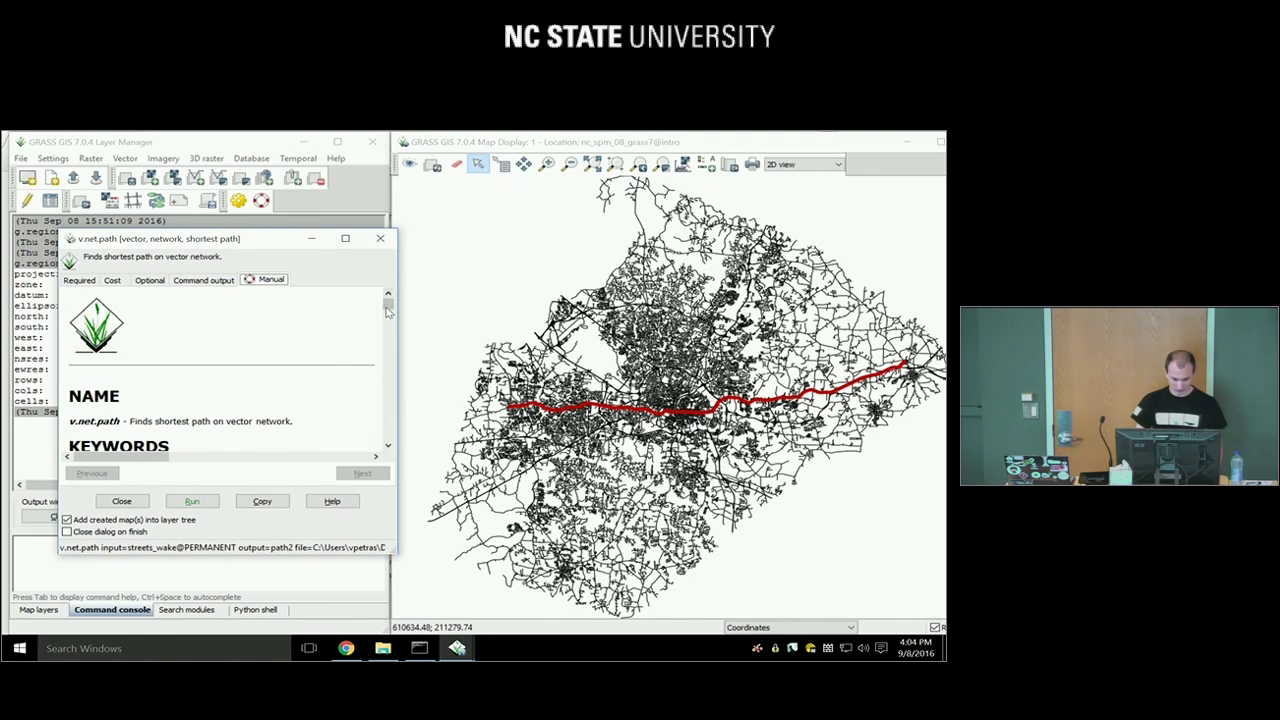
left_click_drag(388, 312, 388, 316)
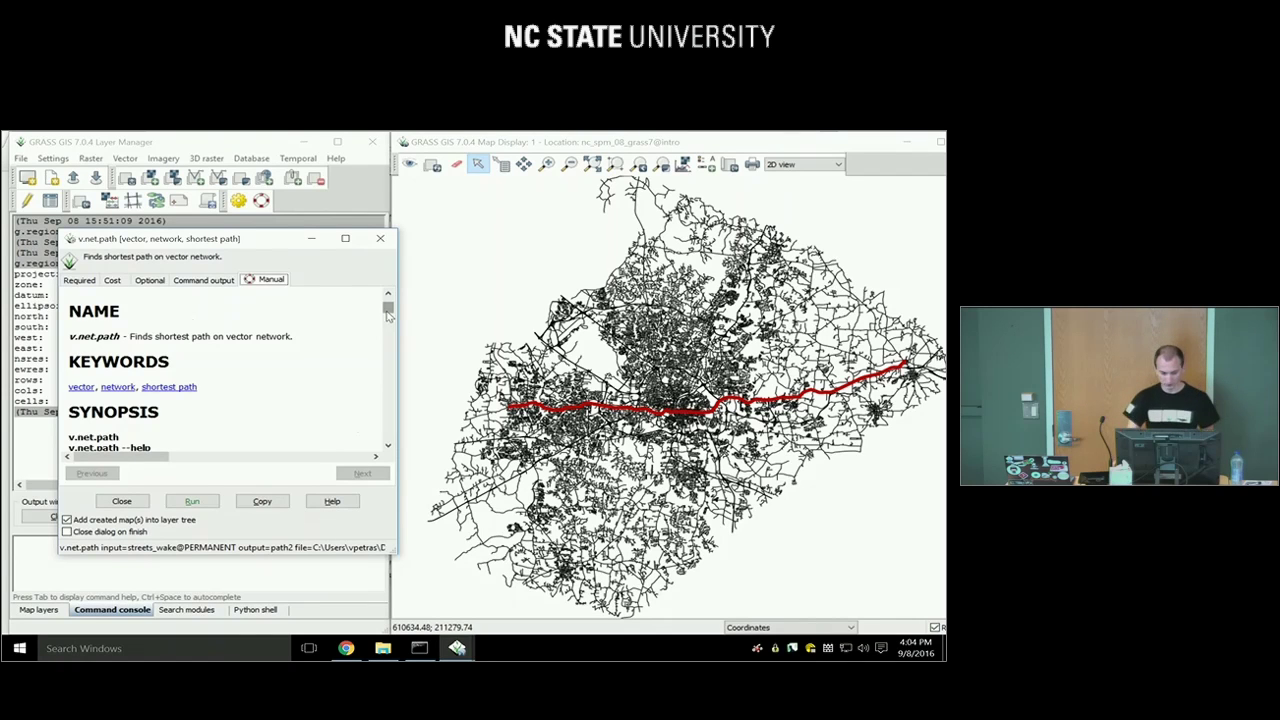
left_click_drag(388, 314, 396, 366)
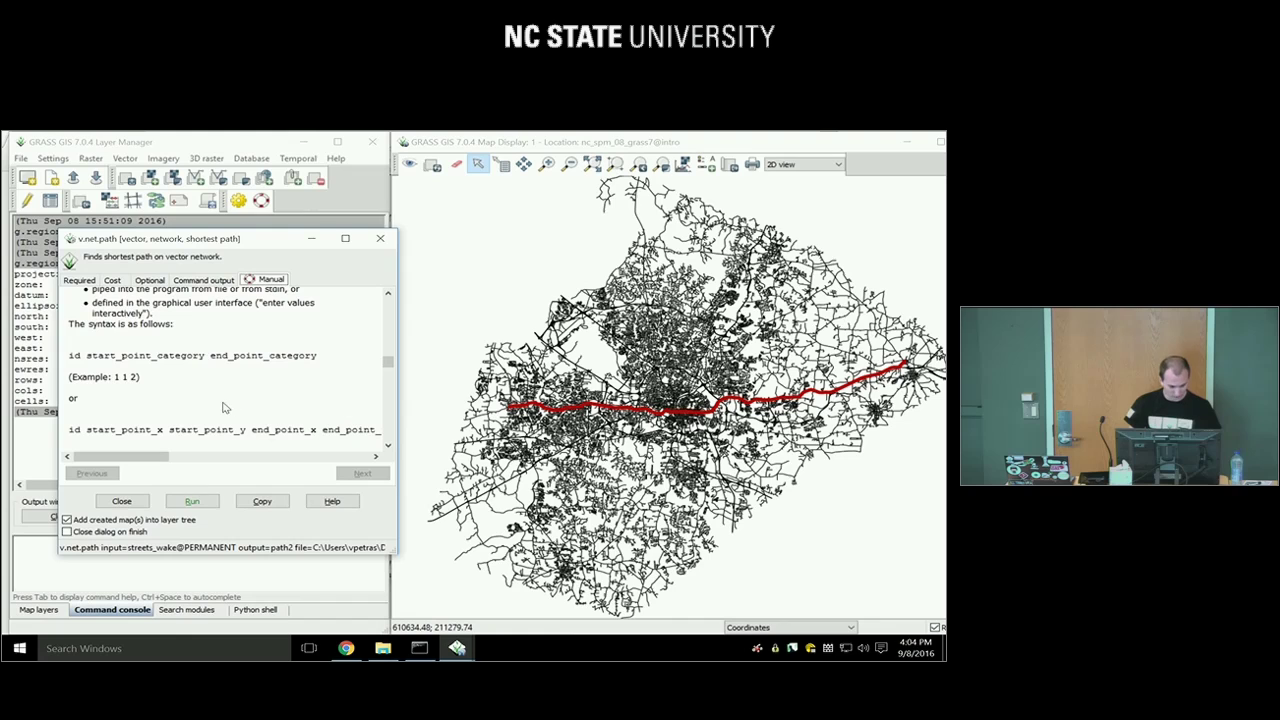
scroll(145, 385, "down", 2)
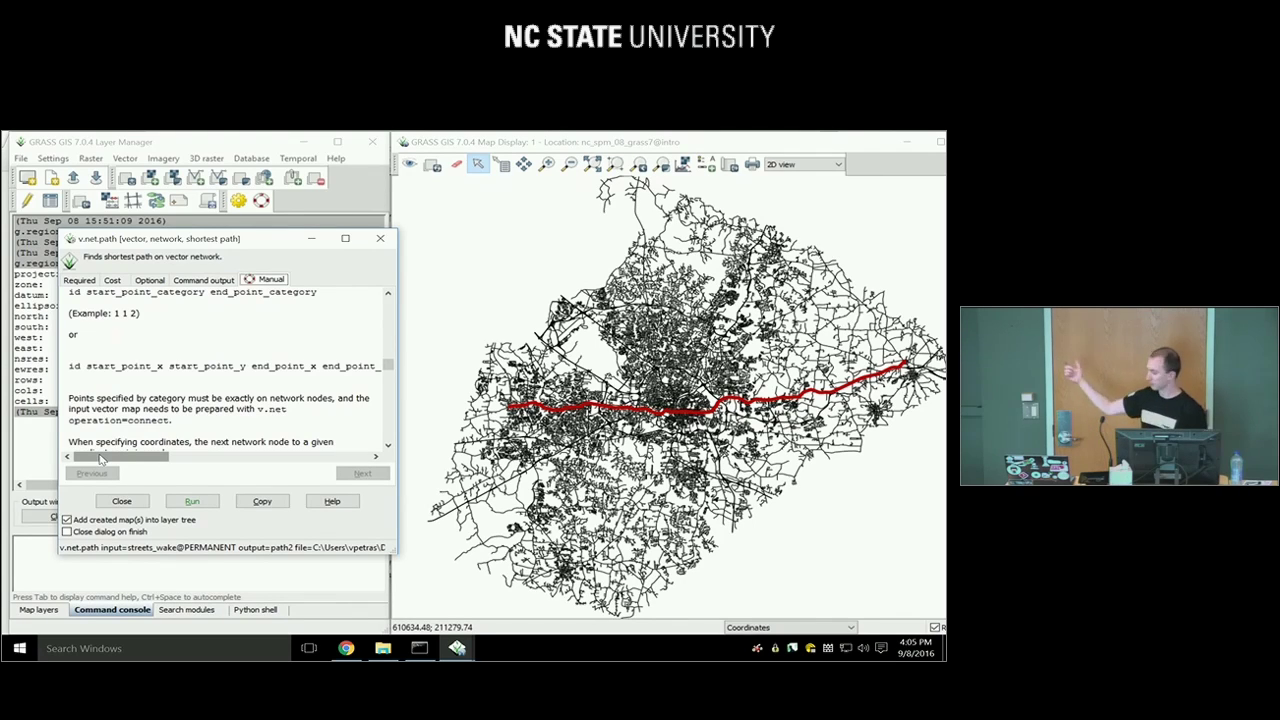
left_click_drag(401, 411, 549, 413)
left_click_drag(540, 297, 540, 365)
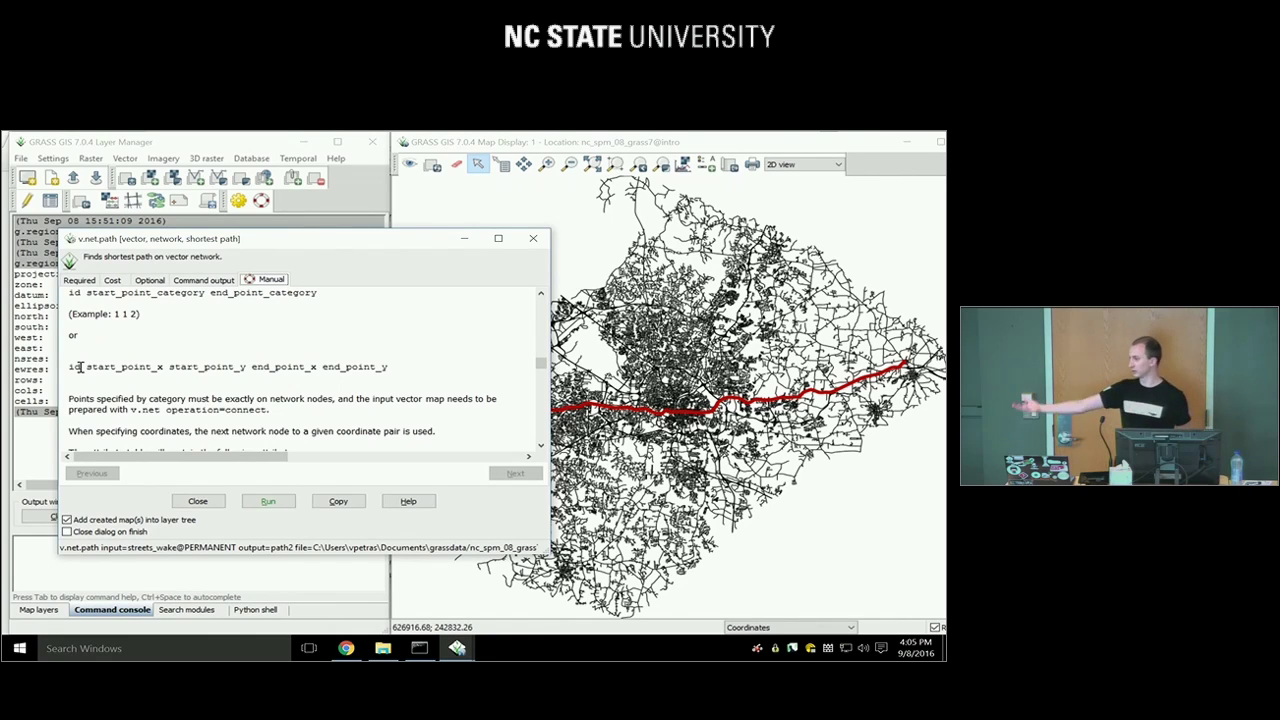
left_click_drag(69, 367, 84, 367)
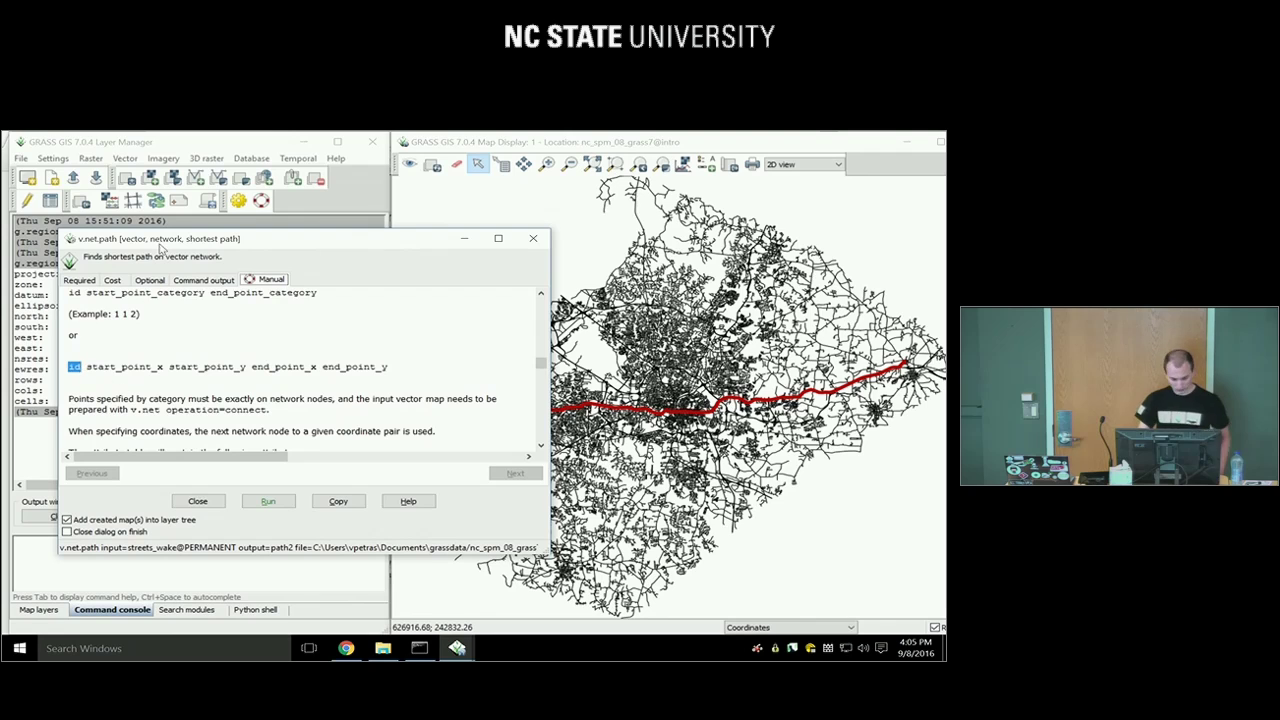
left_click_drag(86, 367, 243, 368)
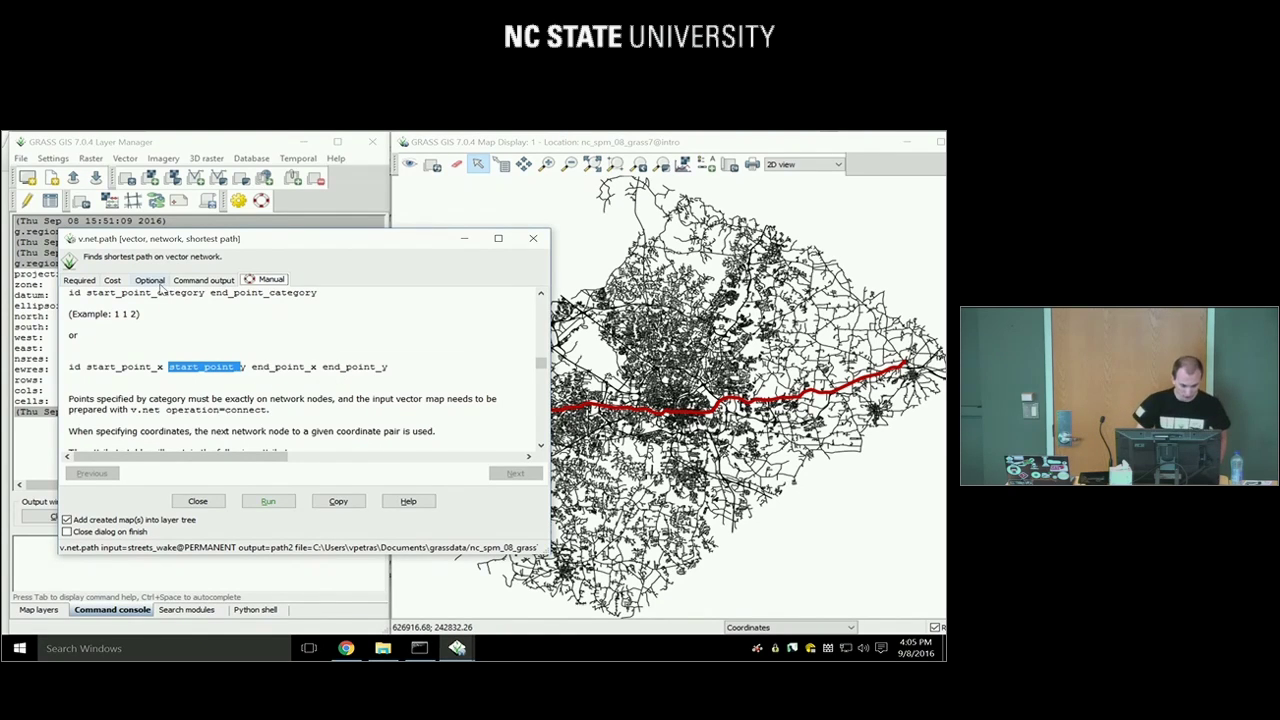
Rewrite the point values as the single line "1 638691.384663 242648.276358 628572.500546 204656.465991" and run v.net.path
left_click(156, 283)
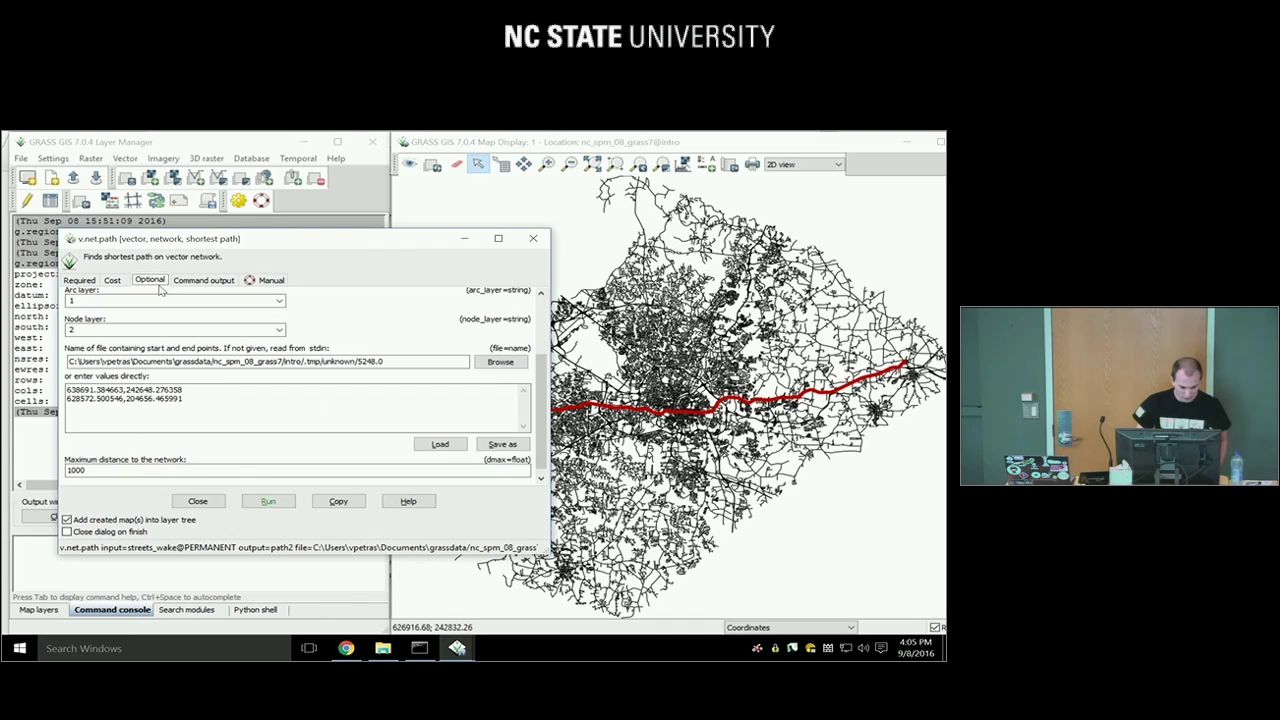
left_click(67, 390)
type("1")
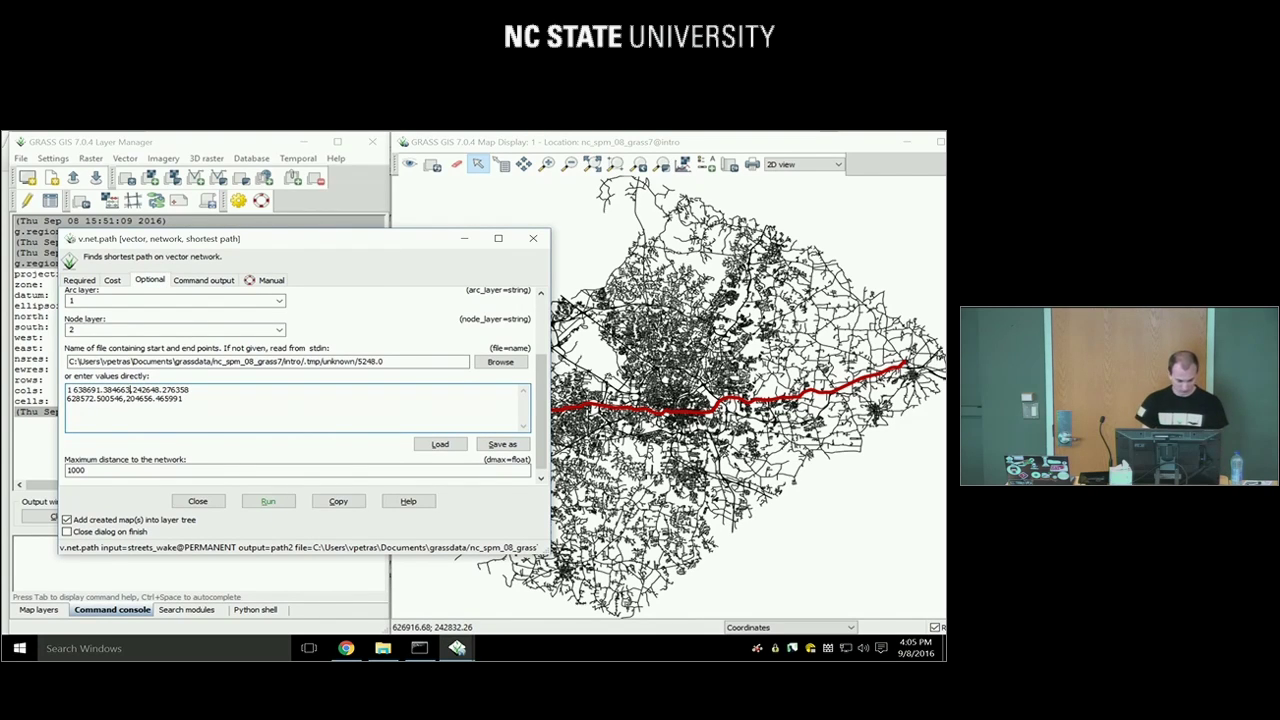
left_click(131, 390)
key("BackSpace")
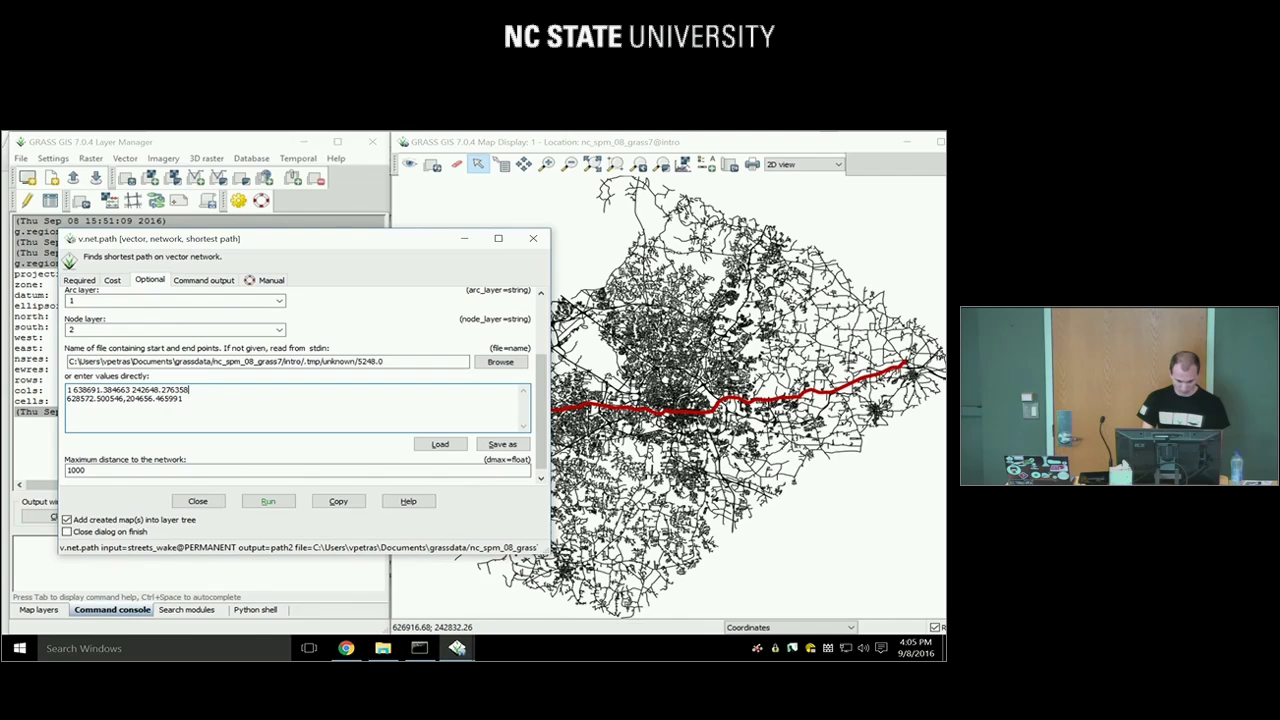
key("Delete")
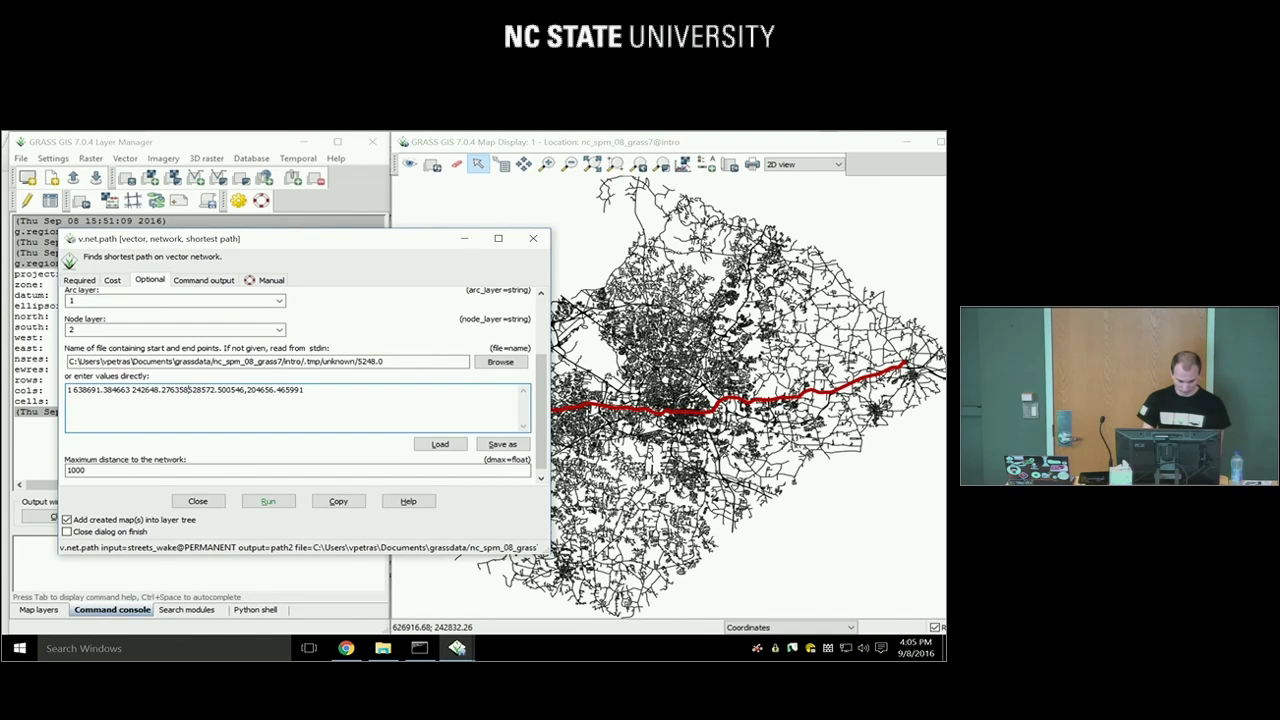
left_click(248, 390)
key("BackSpace")
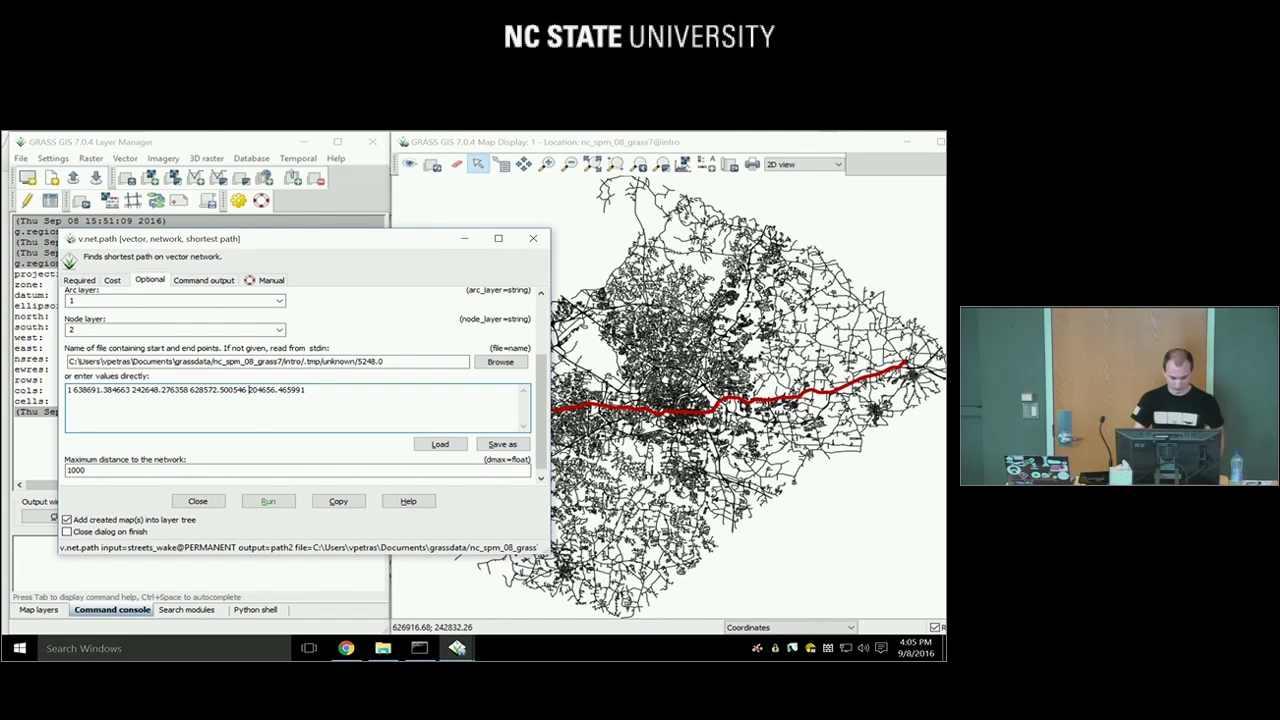
left_click(314, 398)
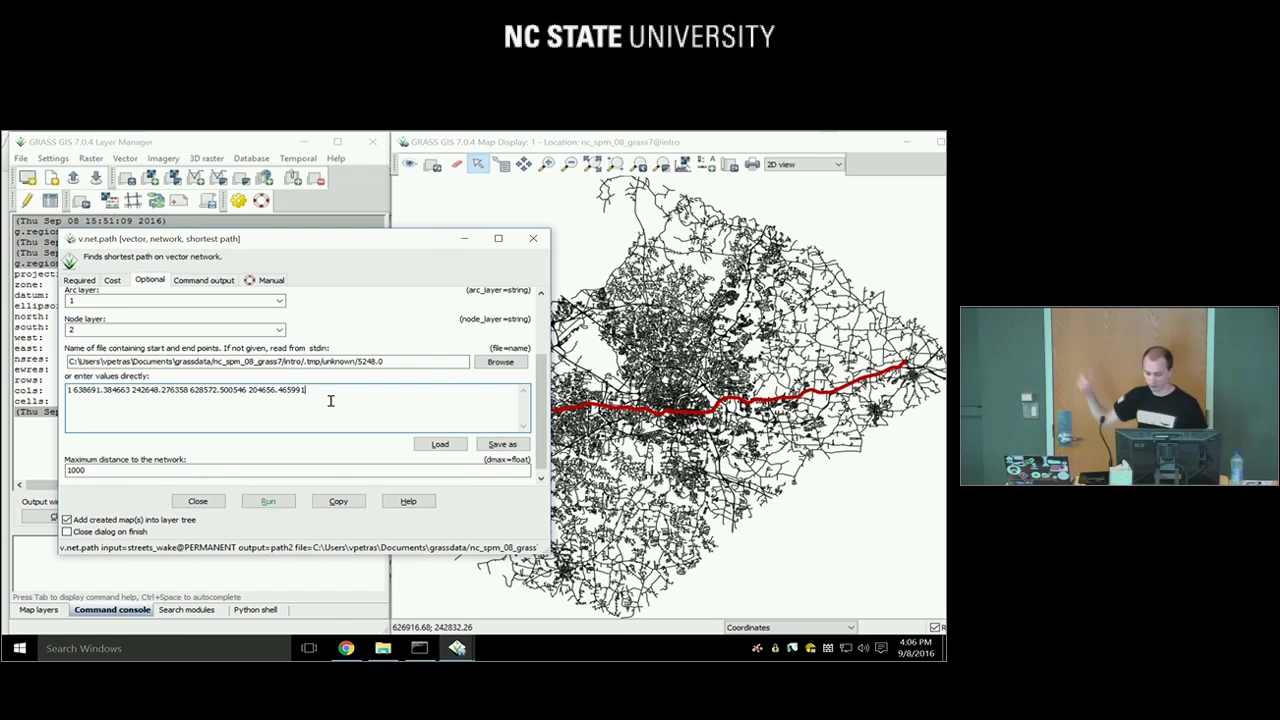
left_click(282, 500)
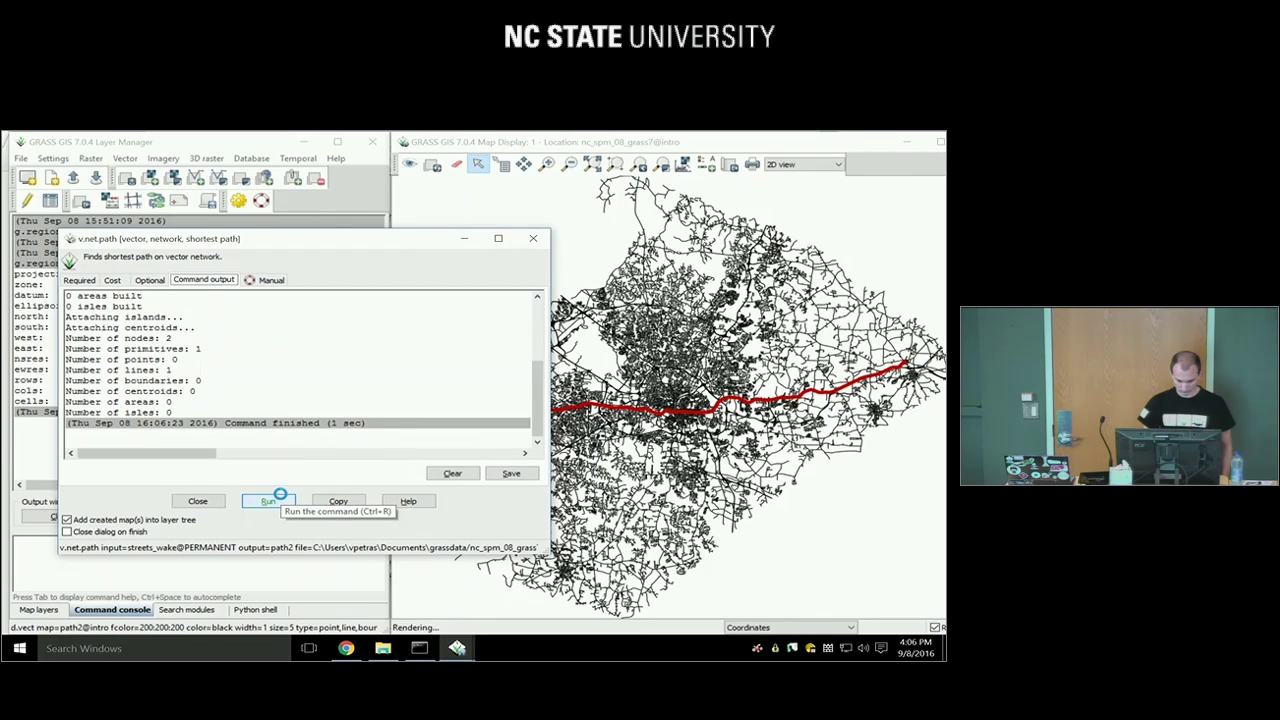
Review the v.net.path output and hide the path layer, leaving path2 and streets_wake displayed on the map
left_click_drag(535, 392, 531, 339)
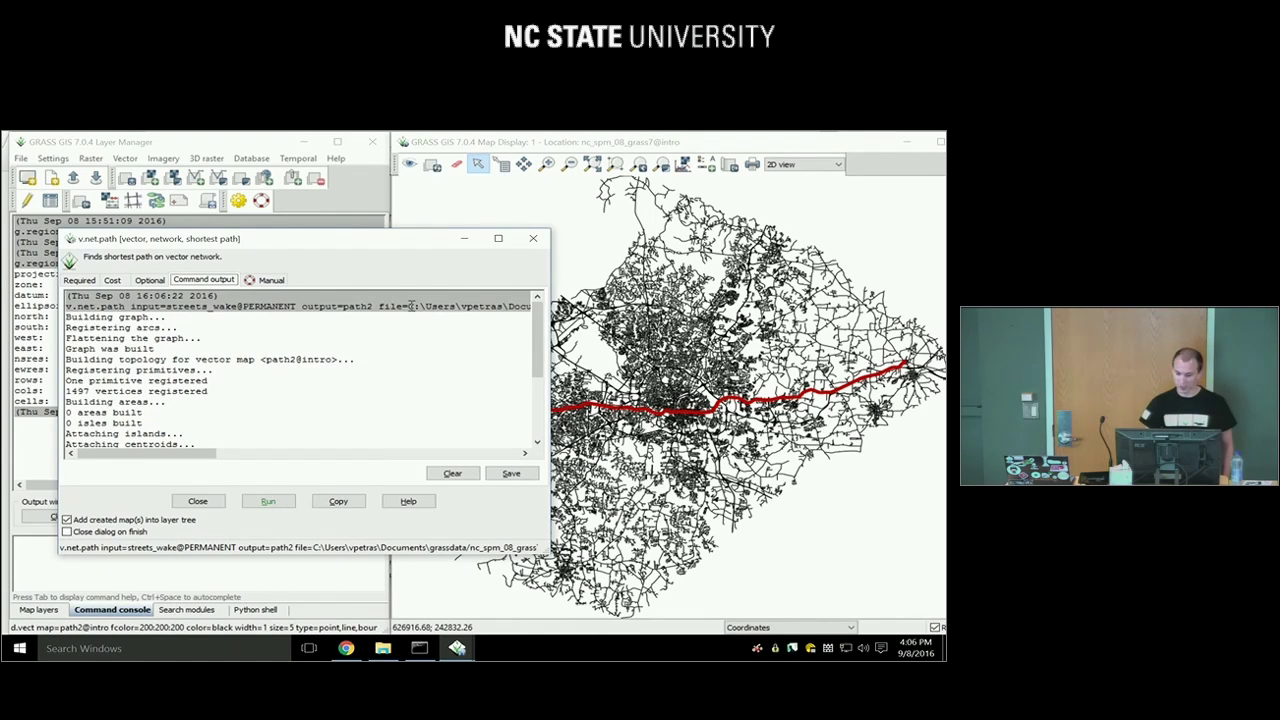
left_click(59, 612)
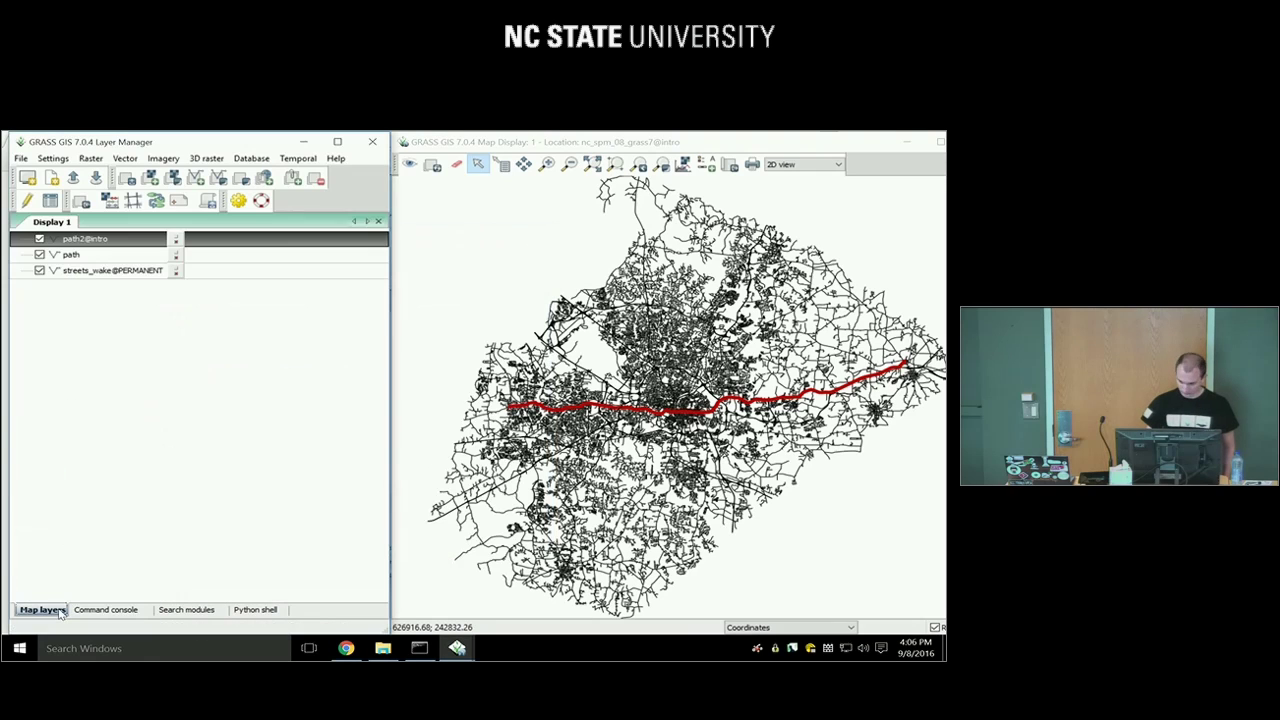
left_click(40, 254)
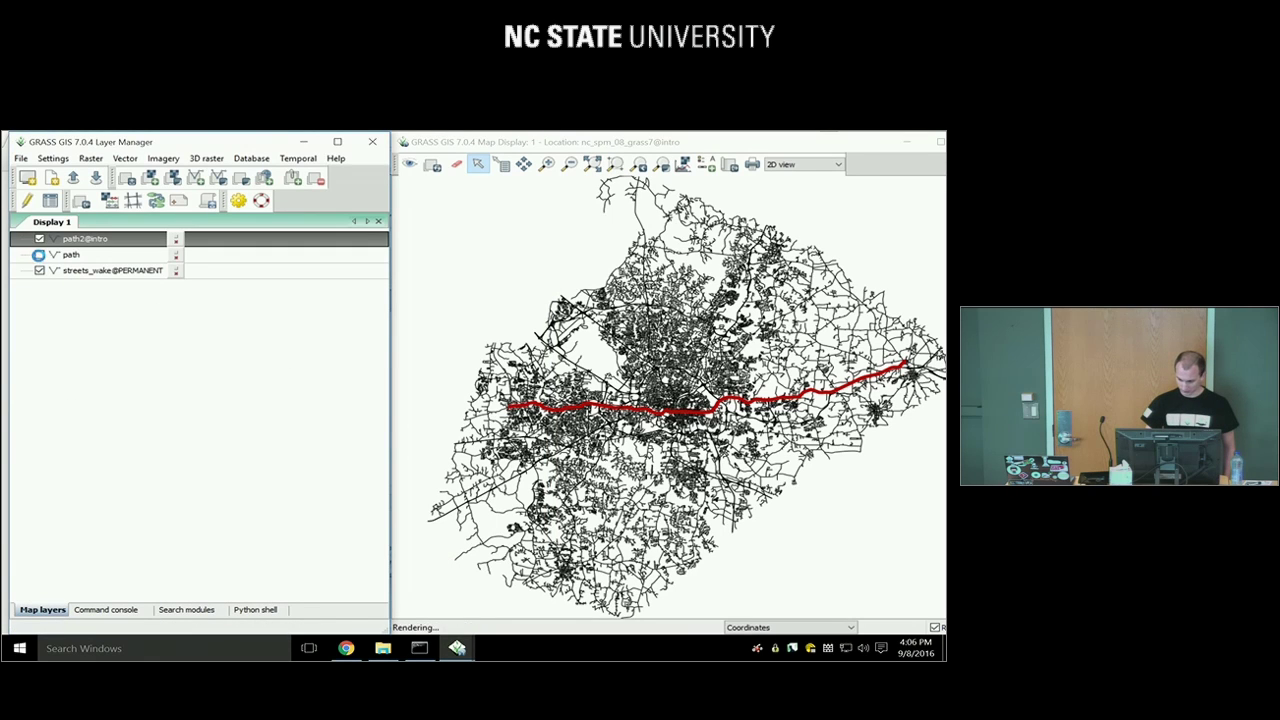
left_click(40, 270)
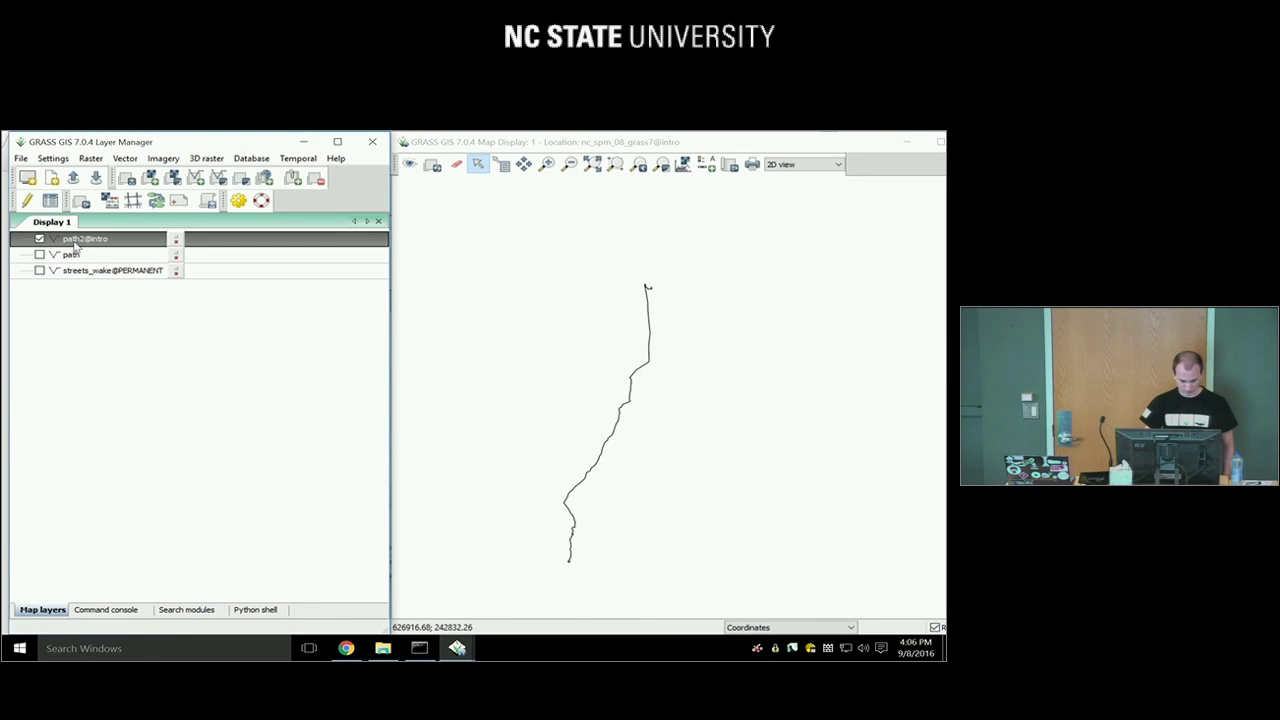
left_click(40, 271)
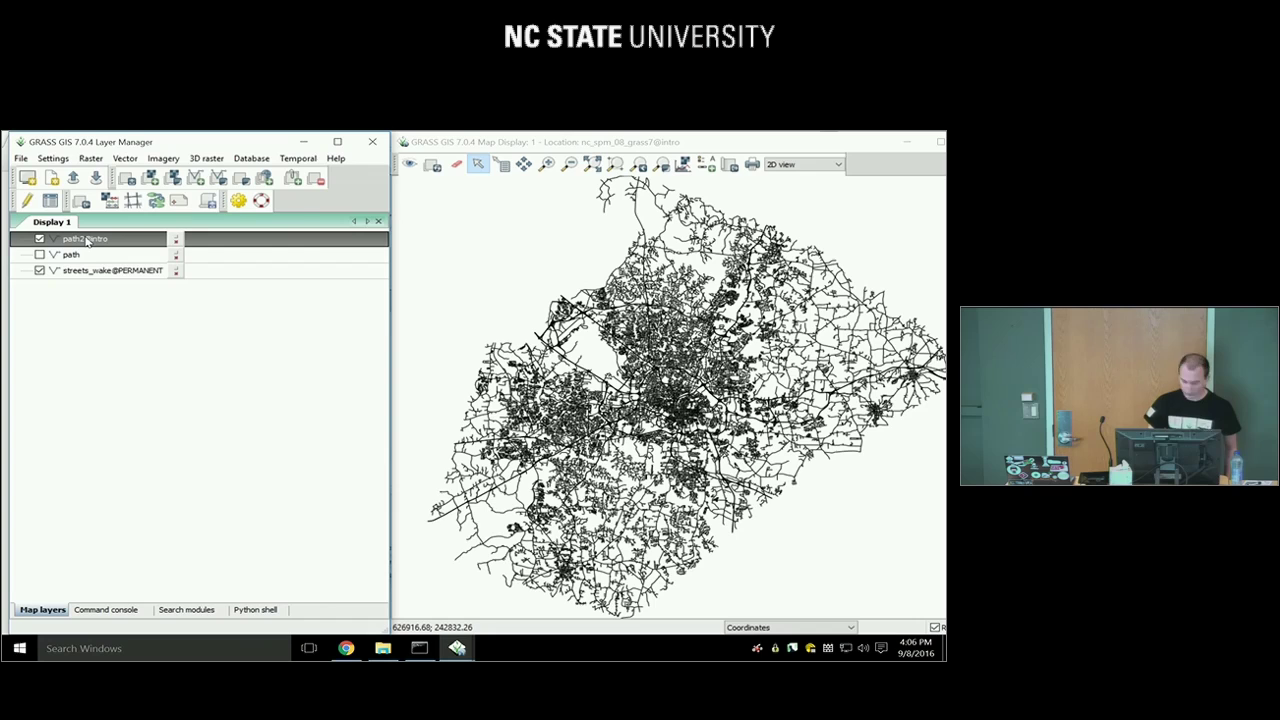
Set the path2 layer's feature color to red, apply it, and move the properties dialog off the route
double_click(87, 241)
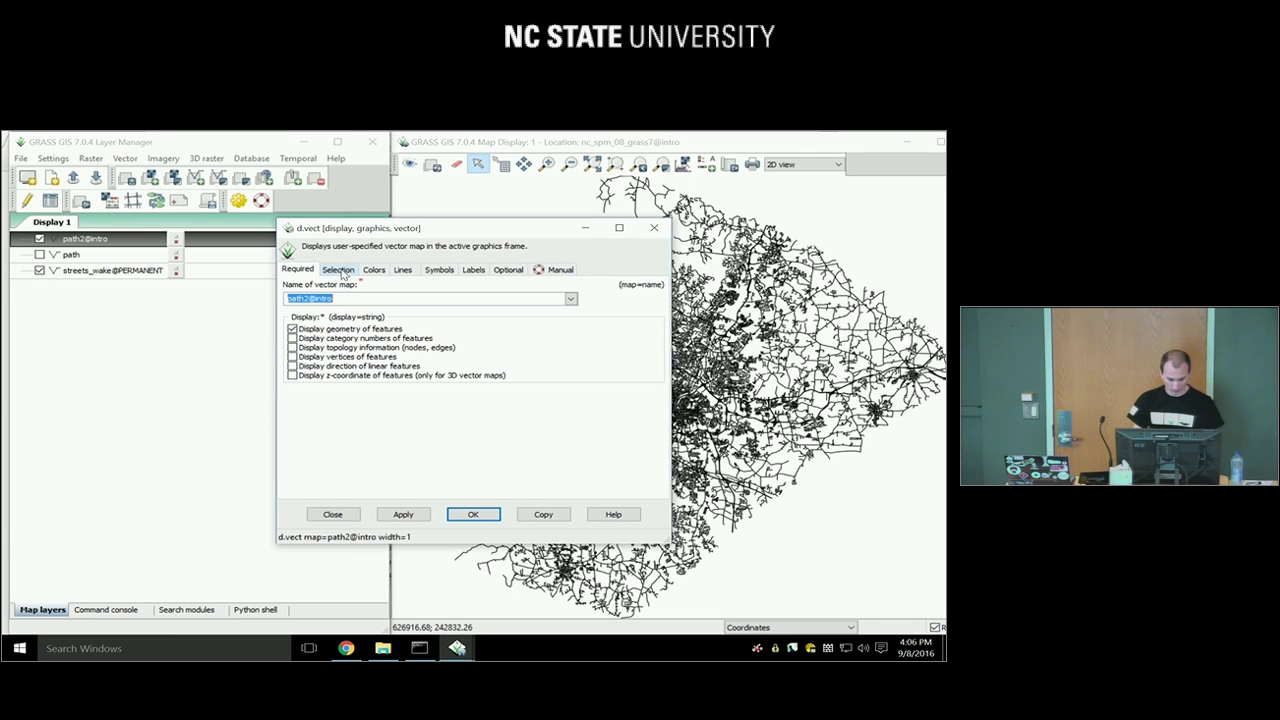
left_click_drag(382, 233, 406, 259)
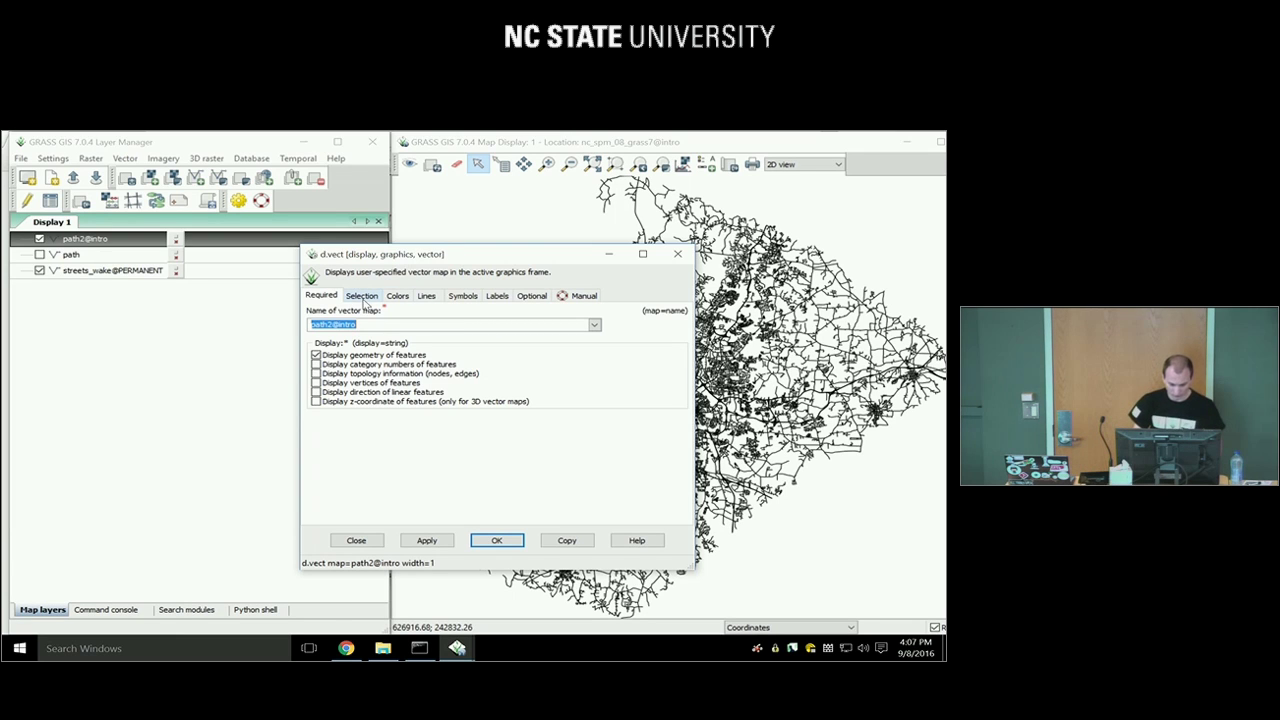
left_click(364, 299)
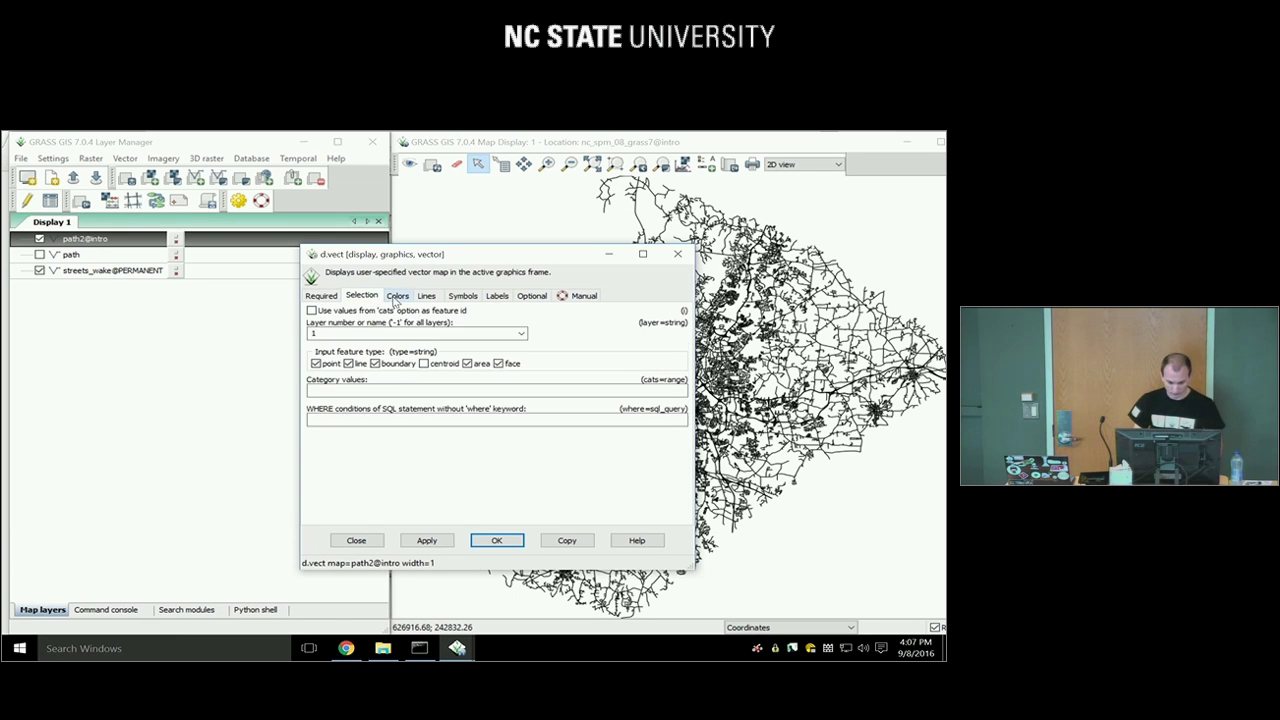
left_click(396, 299)
left_click(375, 337)
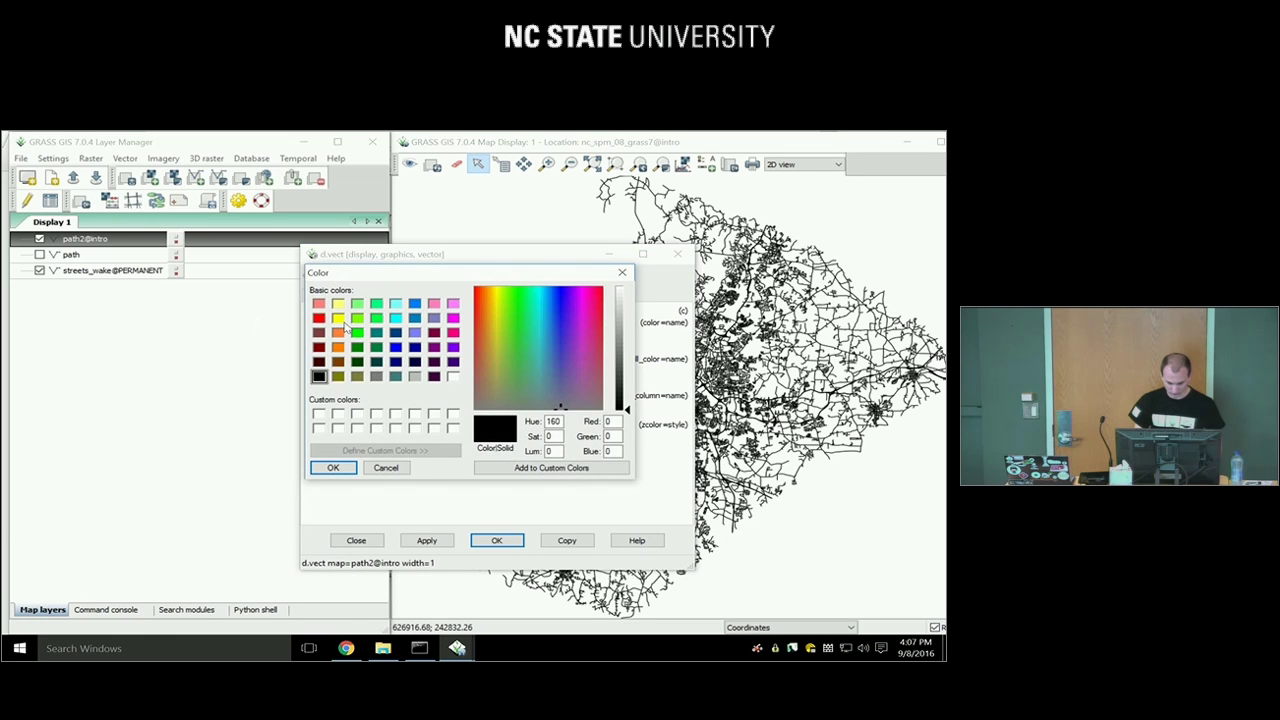
left_click(318, 317)
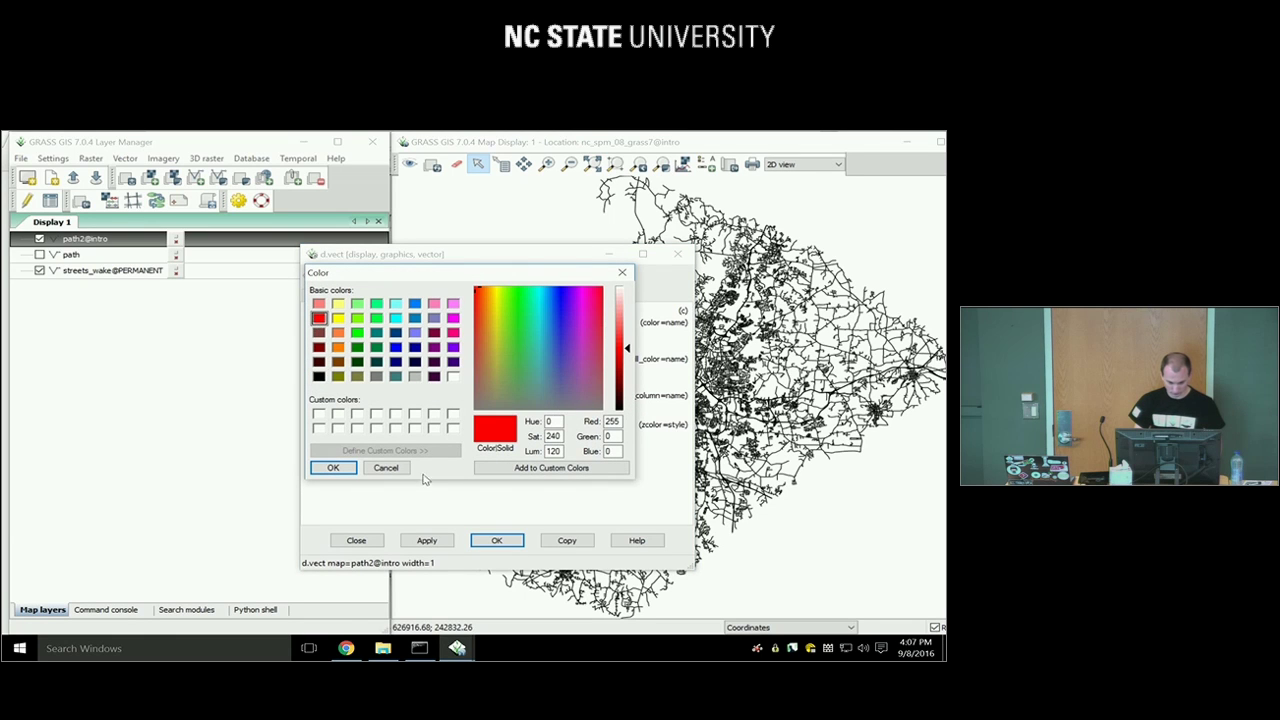
left_click(334, 467)
left_click(427, 540)
left_click_drag(576, 252, 326, 207)
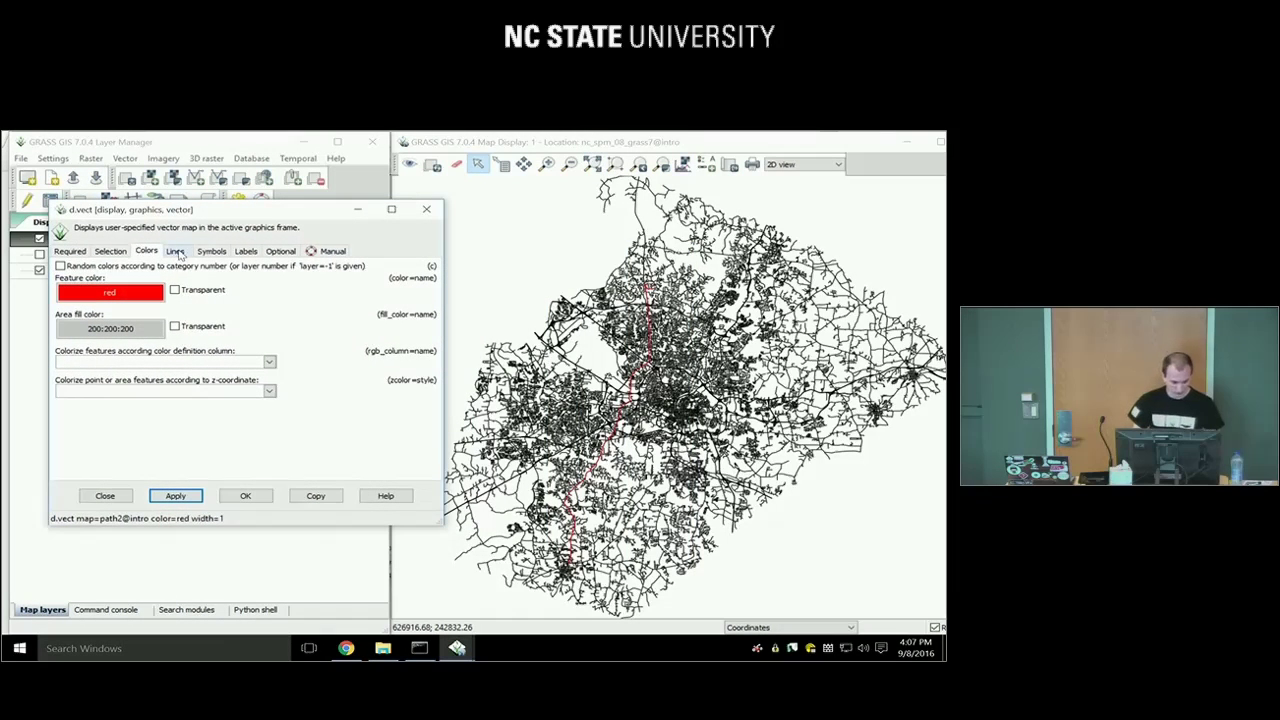
Set the path2 layer's line width to 5, apply it, and close its display properties
left_click(176, 251)
double_click(114, 276)
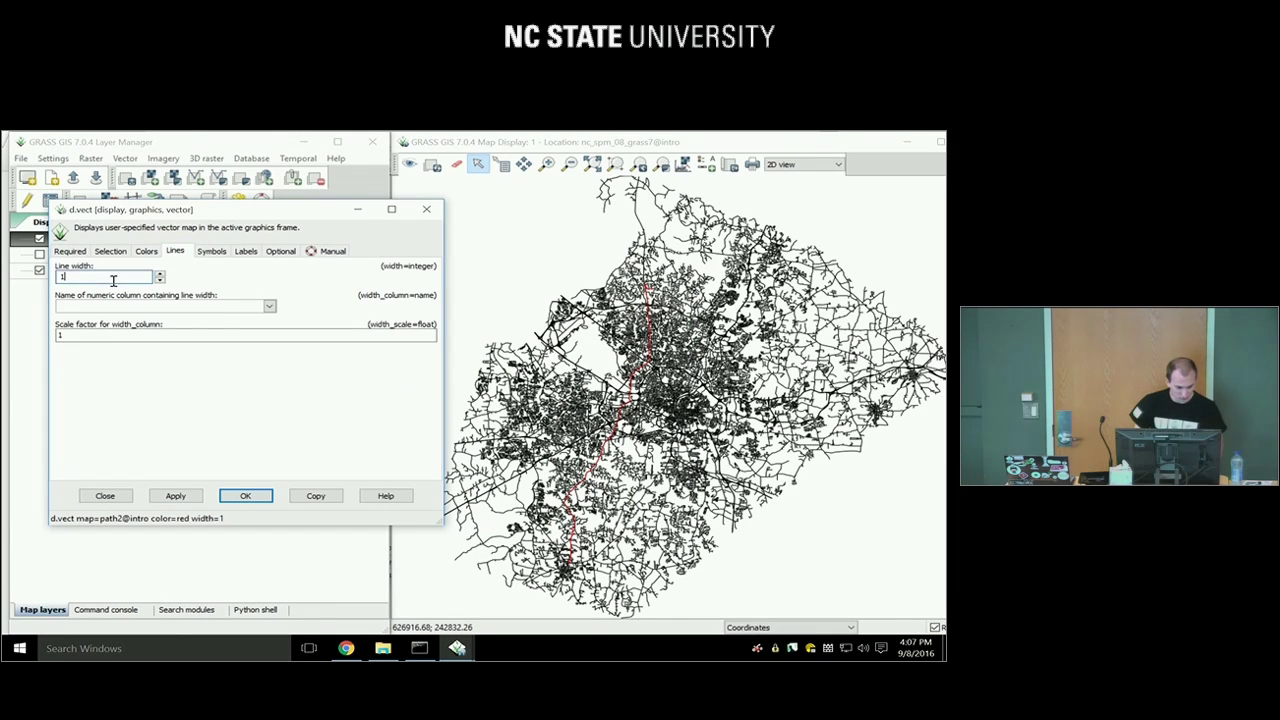
left_click(178, 495)
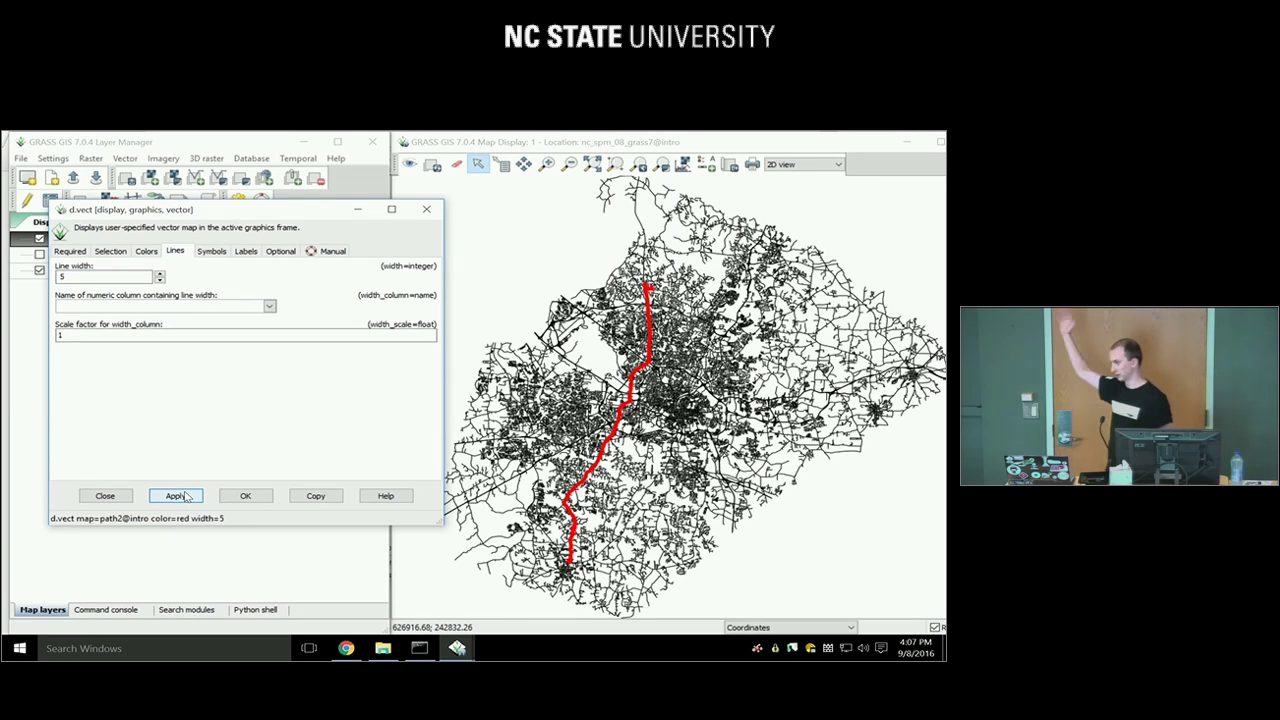
left_click_drag(276, 211, 364, 222)
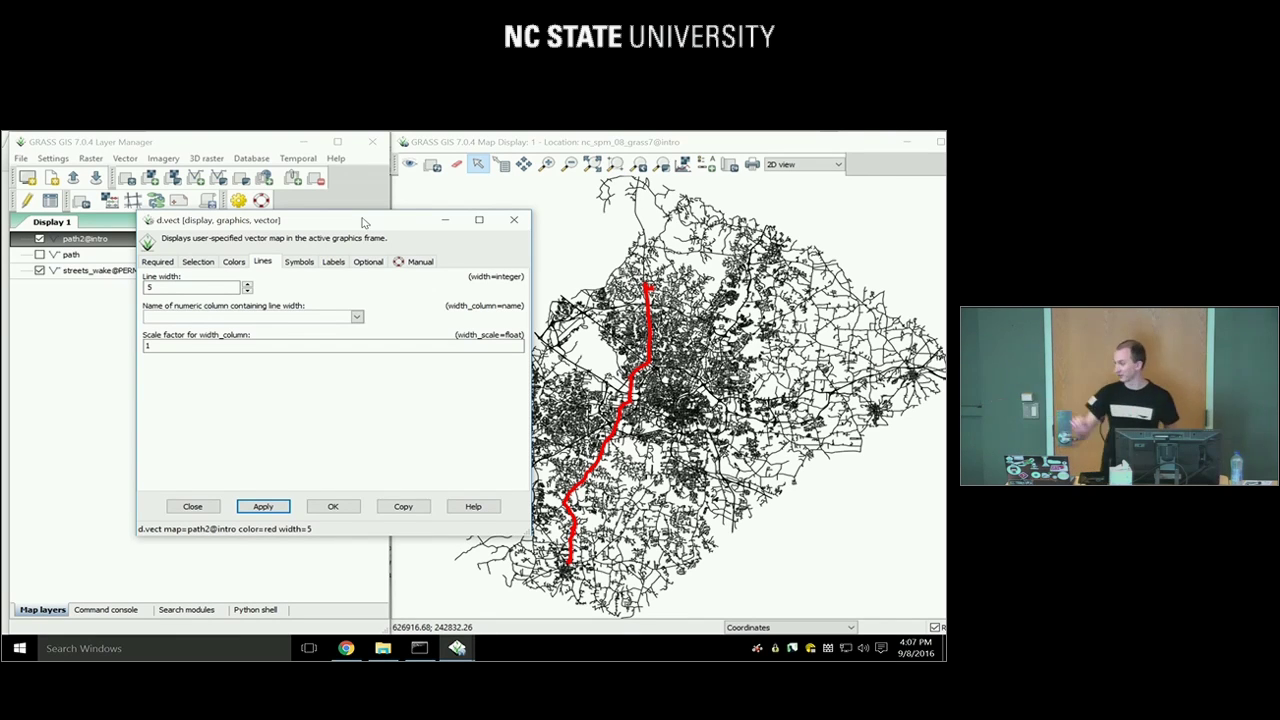
left_click(516, 222)
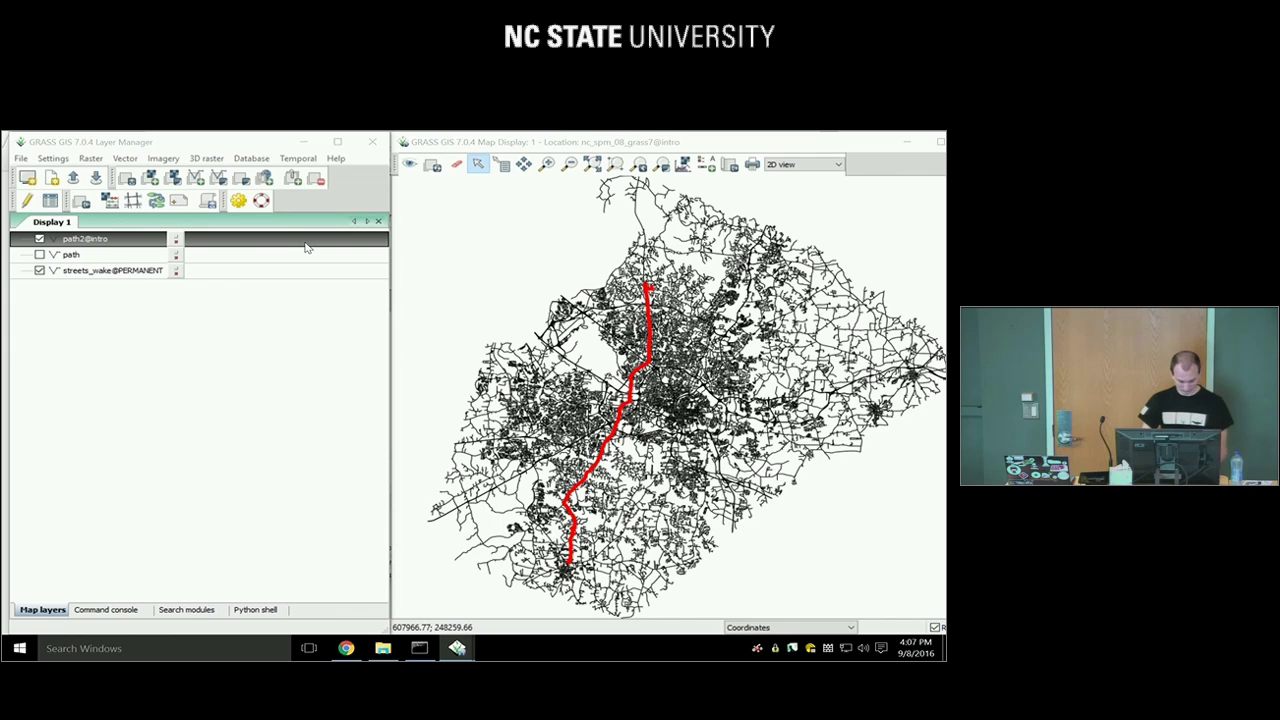
Switch to the workshop page in Chrome and find the "Using command line" section
mouse_move(350, 649)
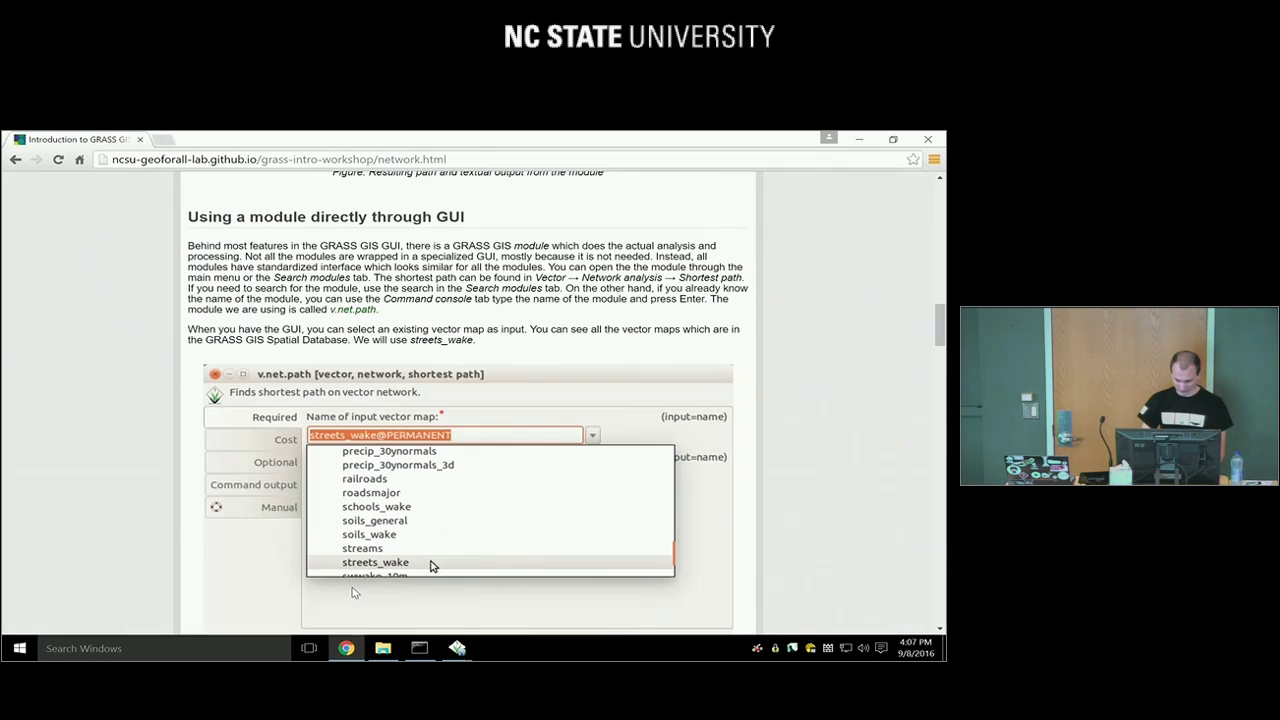
left_click(356, 594)
left_click_drag(943, 318, 941, 570)
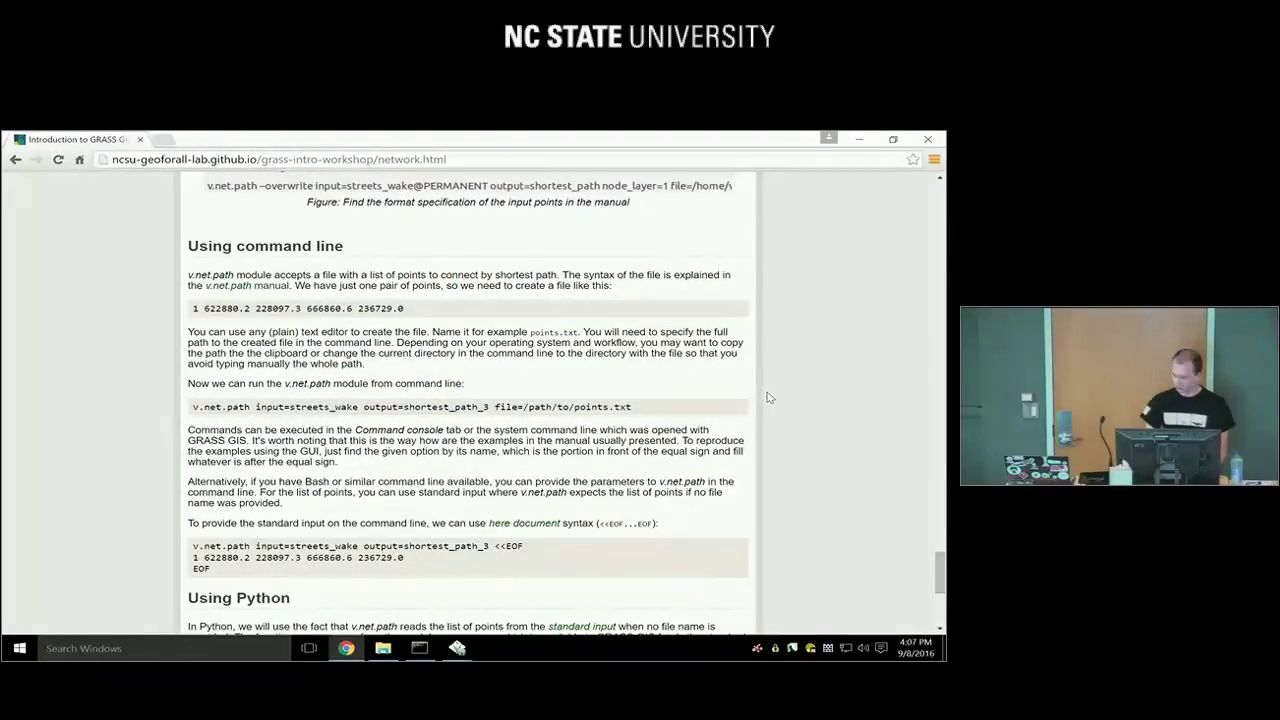
Switch to the v.net.path dialog, examine the executed command's module name and input, copy the command, and minimize the dialog
key("alt+Tab")
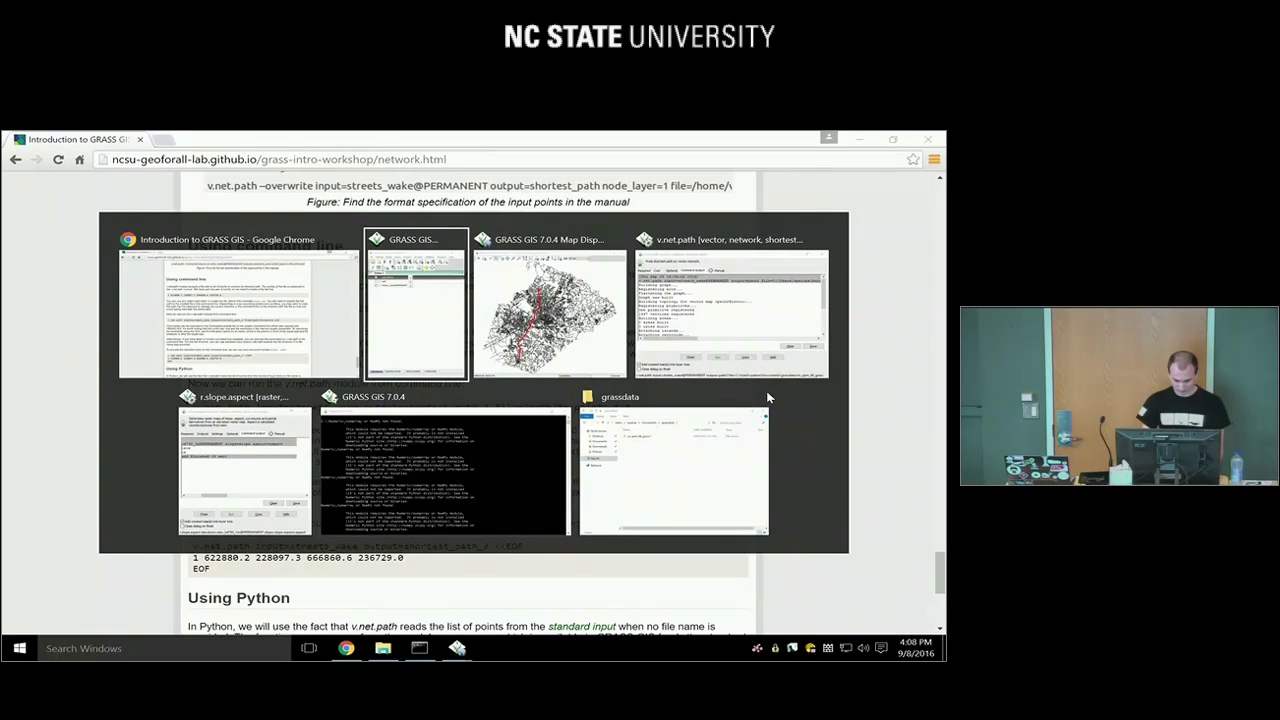
key("alt+Tab")
key("alt+Tab")
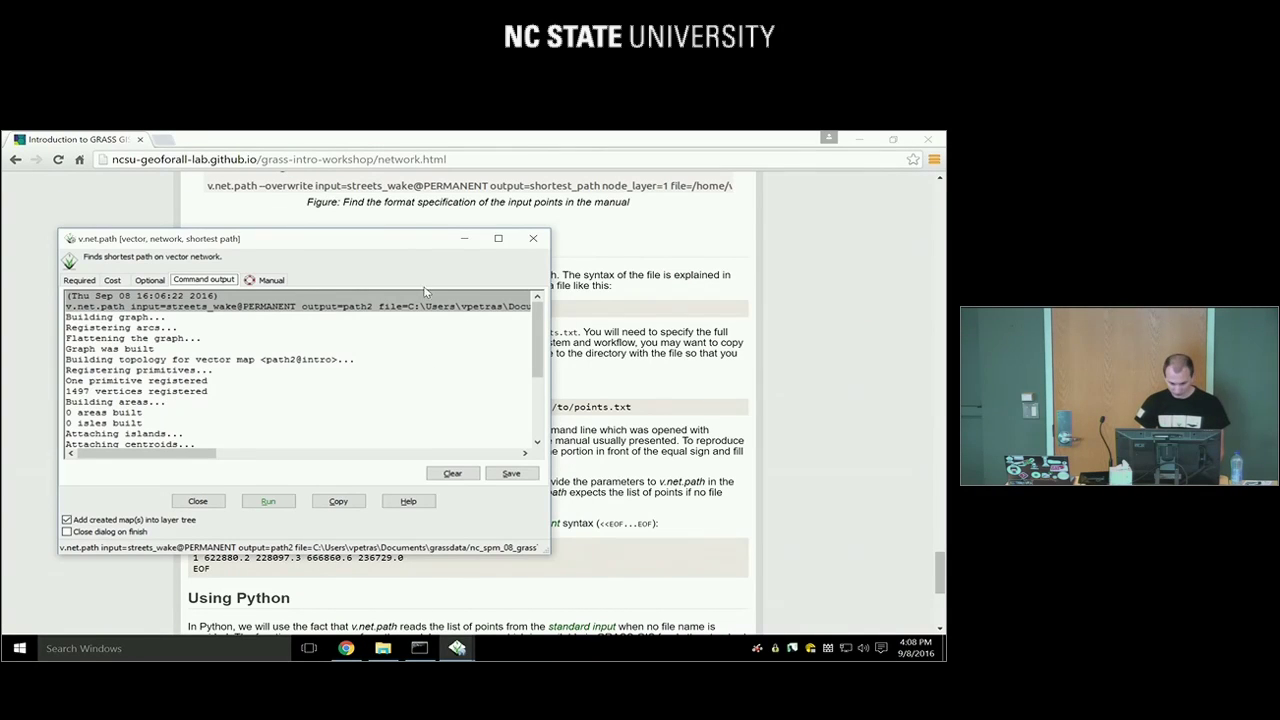
left_click_drag(218, 245, 358, 242)
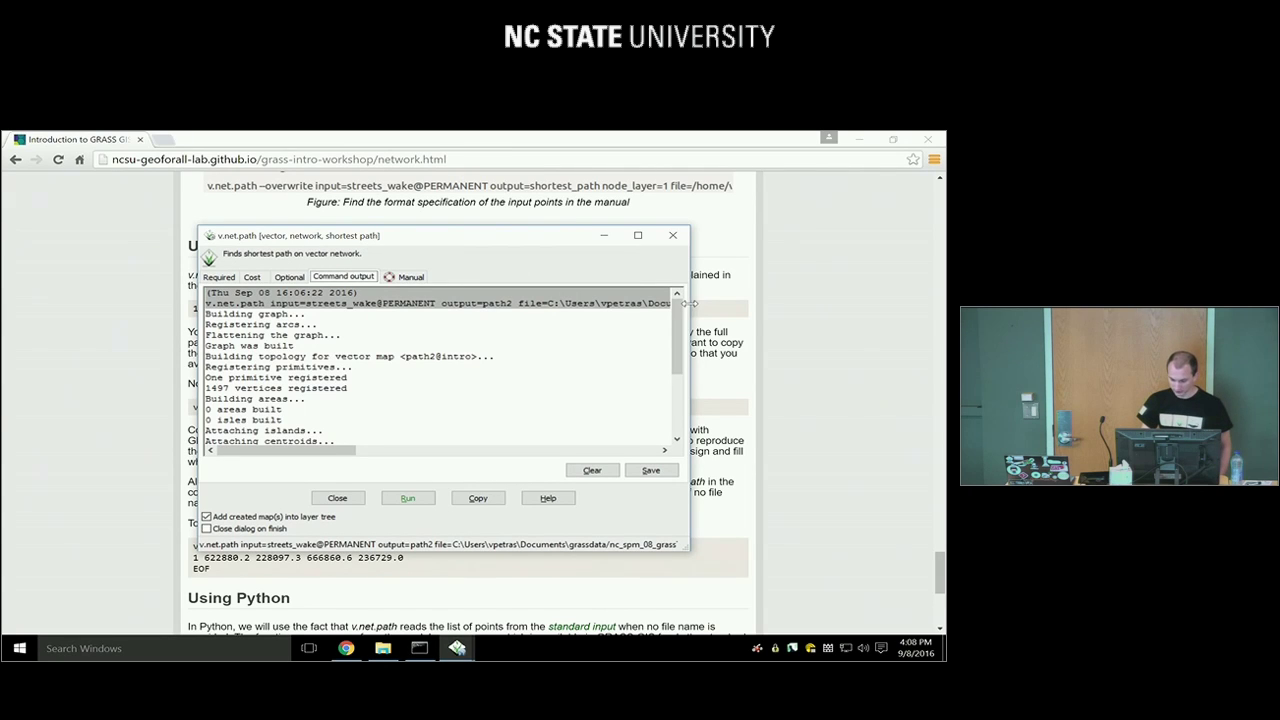
left_click_drag(205, 303, 437, 305)
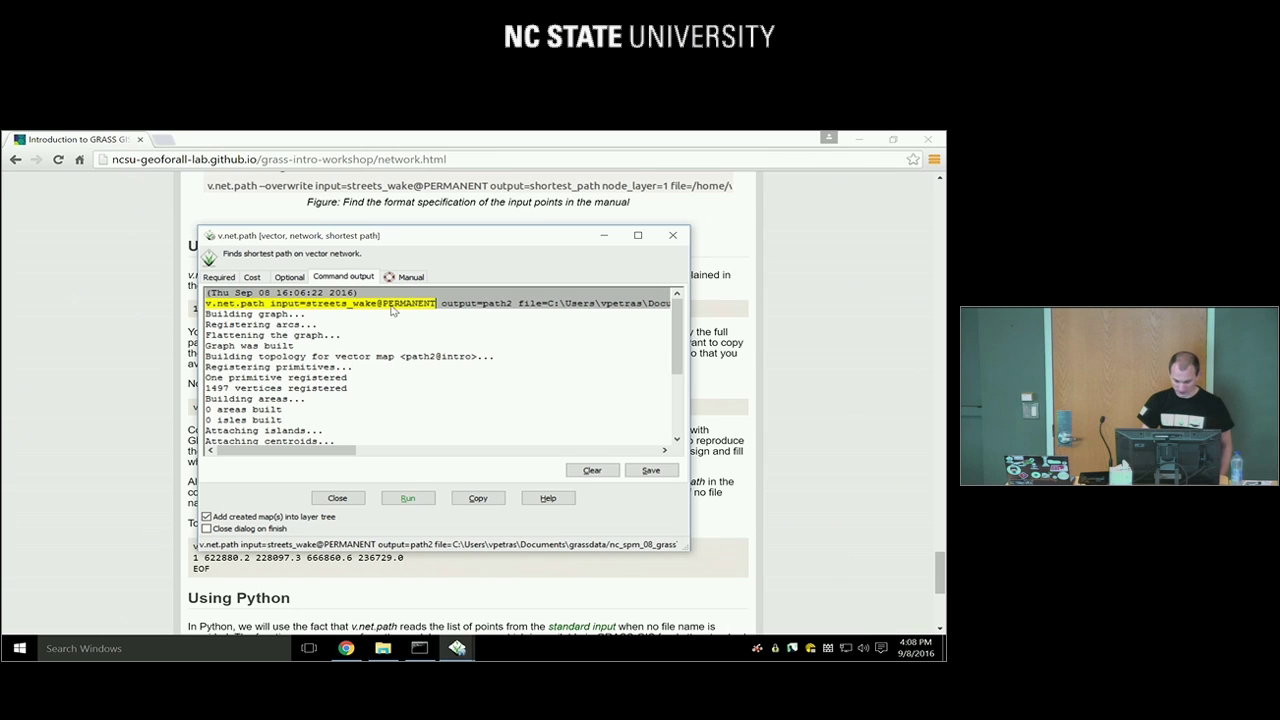
left_click(479, 498)
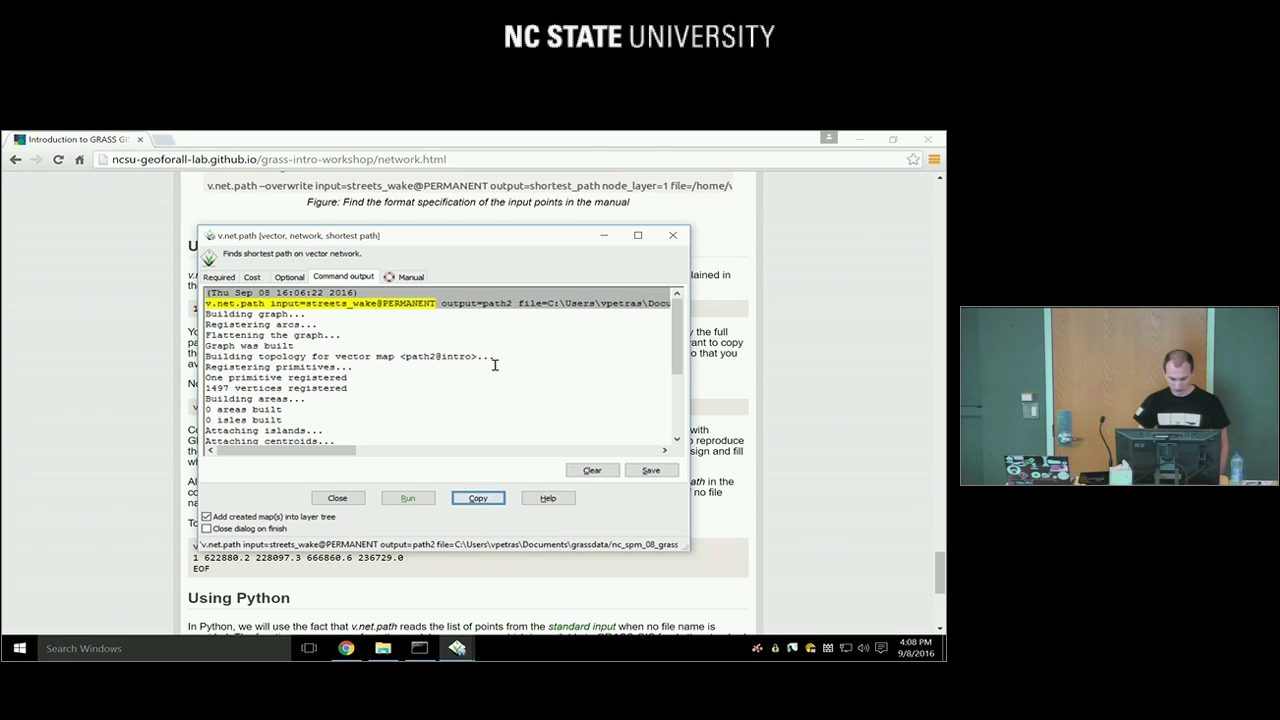
left_click_drag(555, 237, 624, 317)
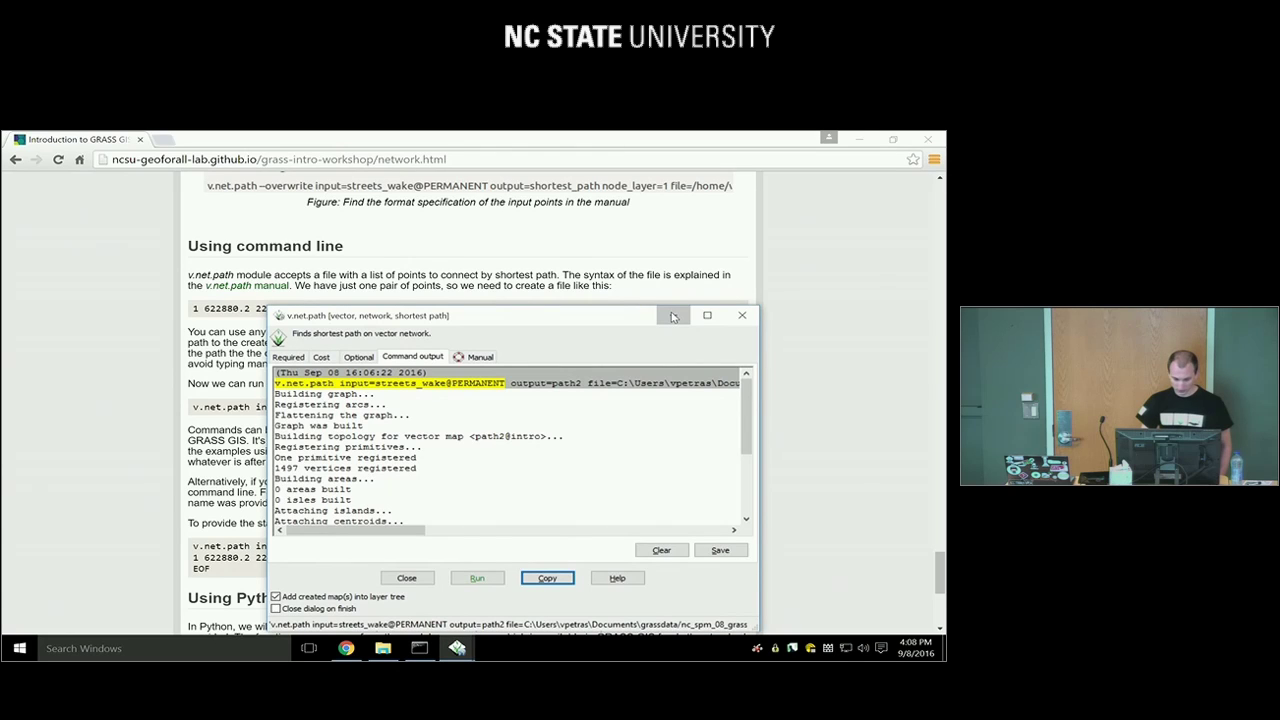
left_click(673, 316)
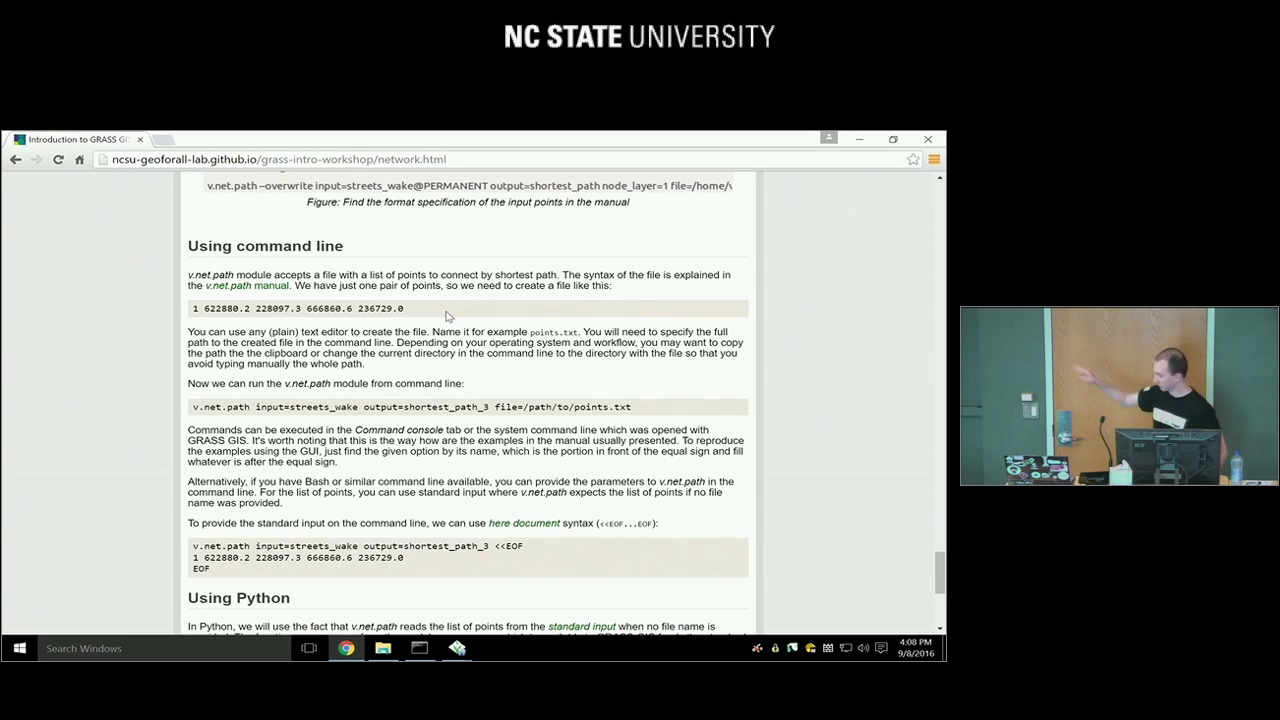
Examine the example v.net.path command on the workshop page, including its output and file path parameters
left_click_drag(194, 409, 402, 409)
left_click(487, 409)
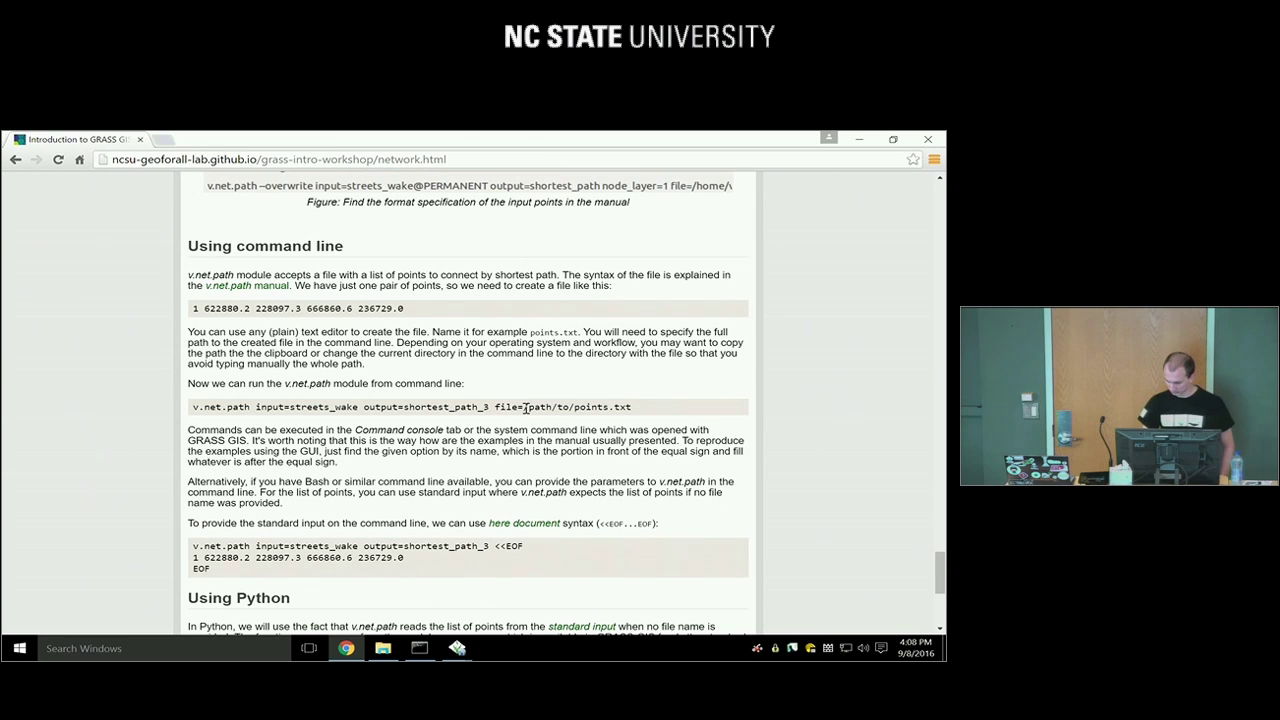
mouse_move(522, 408)
left_mouse_down()
mouse_move(536, 408)
mouse_move(524, 411)
left_mouse_up()
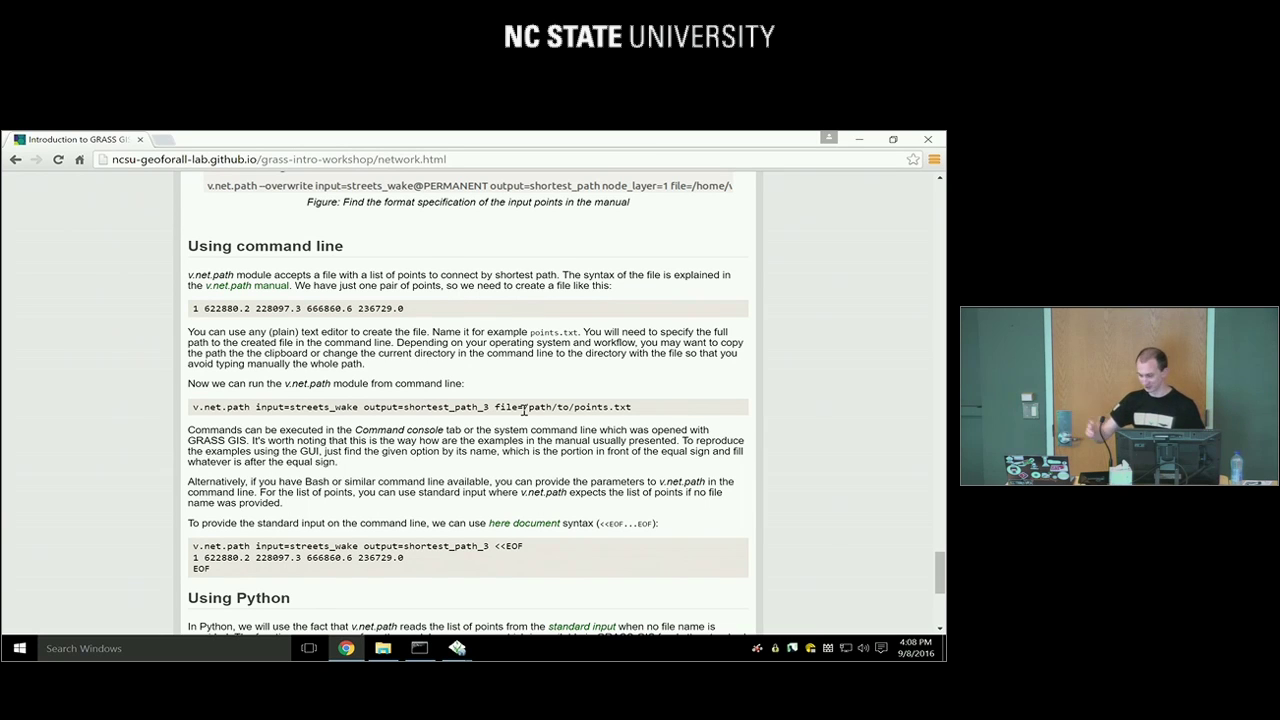
left_click_drag(527, 410, 639, 410)
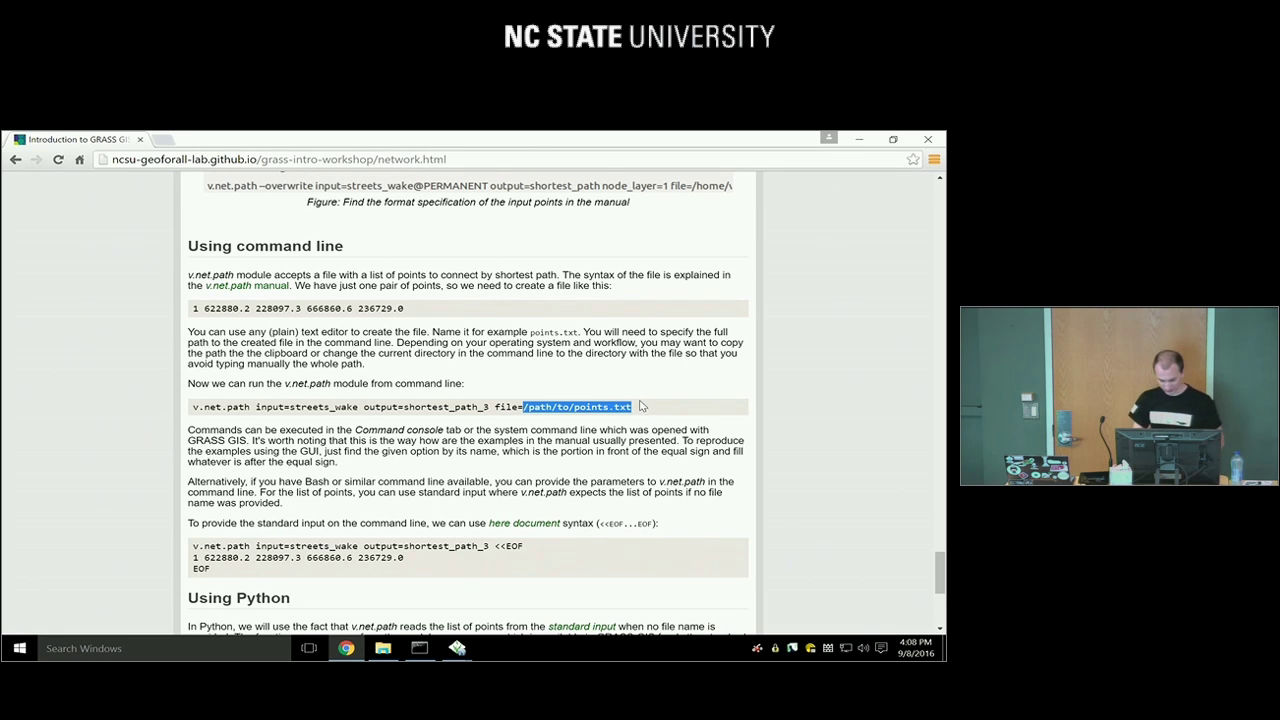
left_click(643, 413)
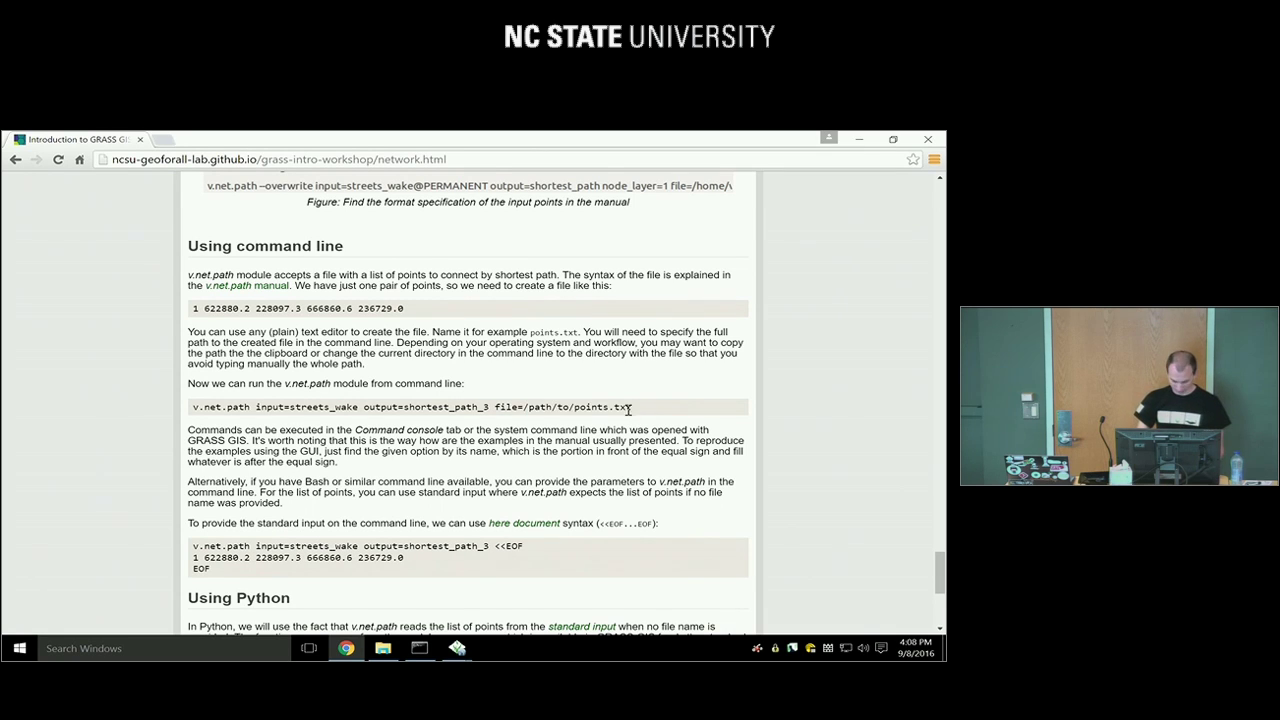
Search Windows for Notepad++ and launch it to get a new empty text document
key("super")
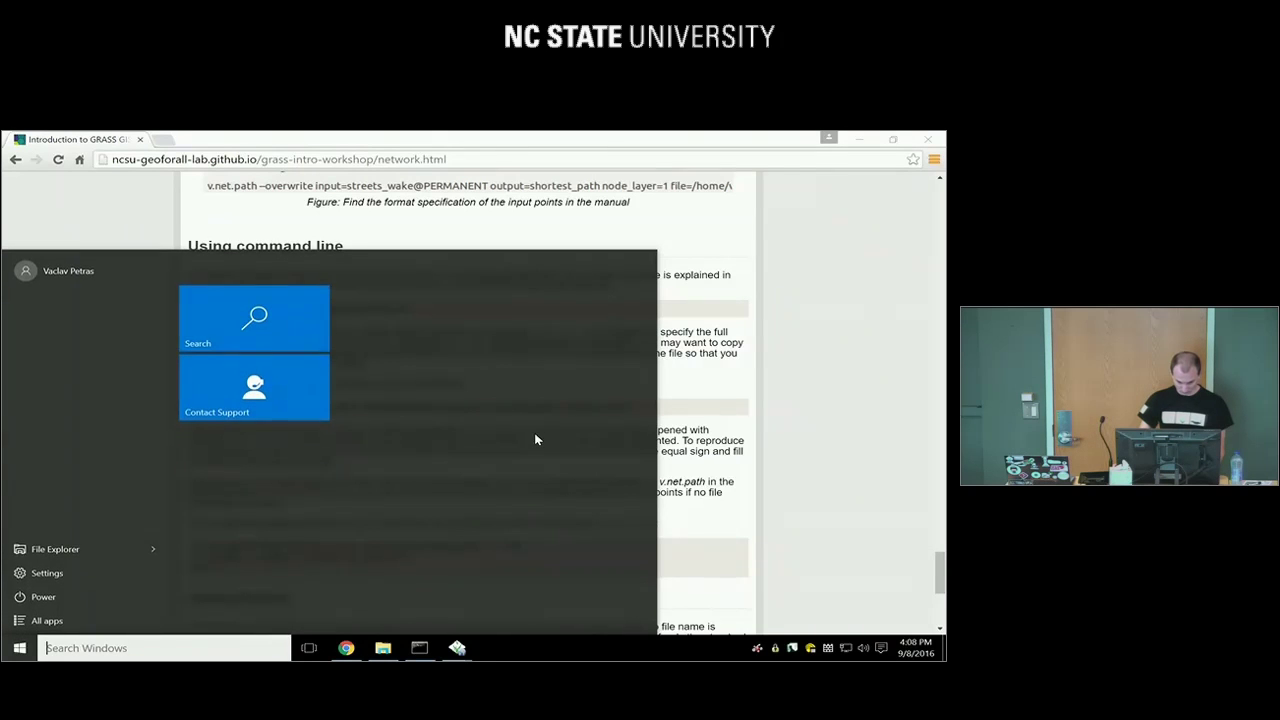
type("no")
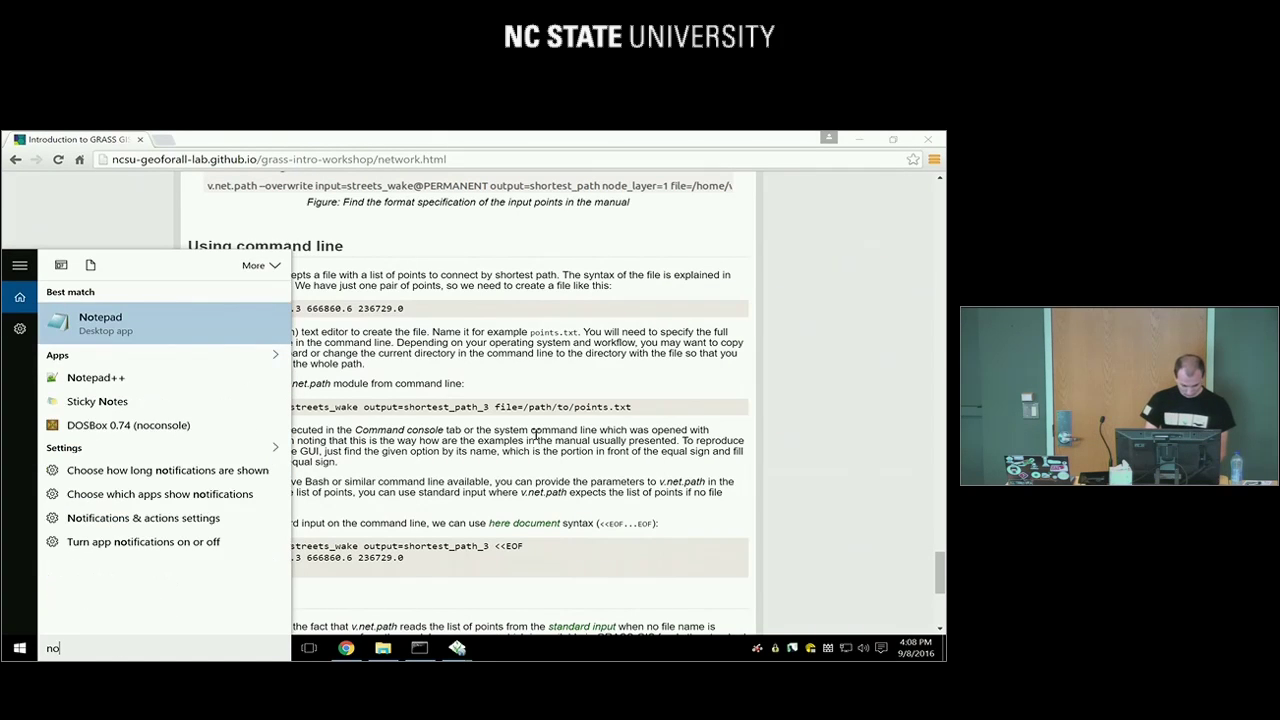
key("Down")
key("Down")
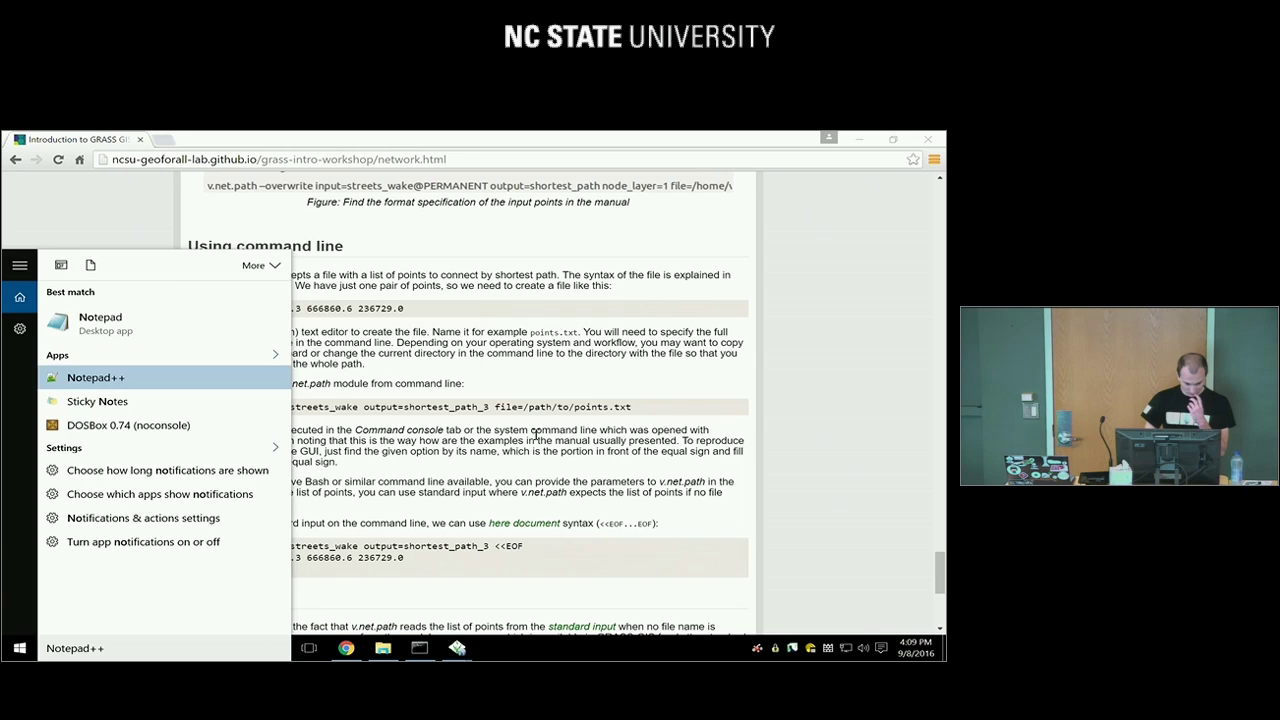
key("Return")
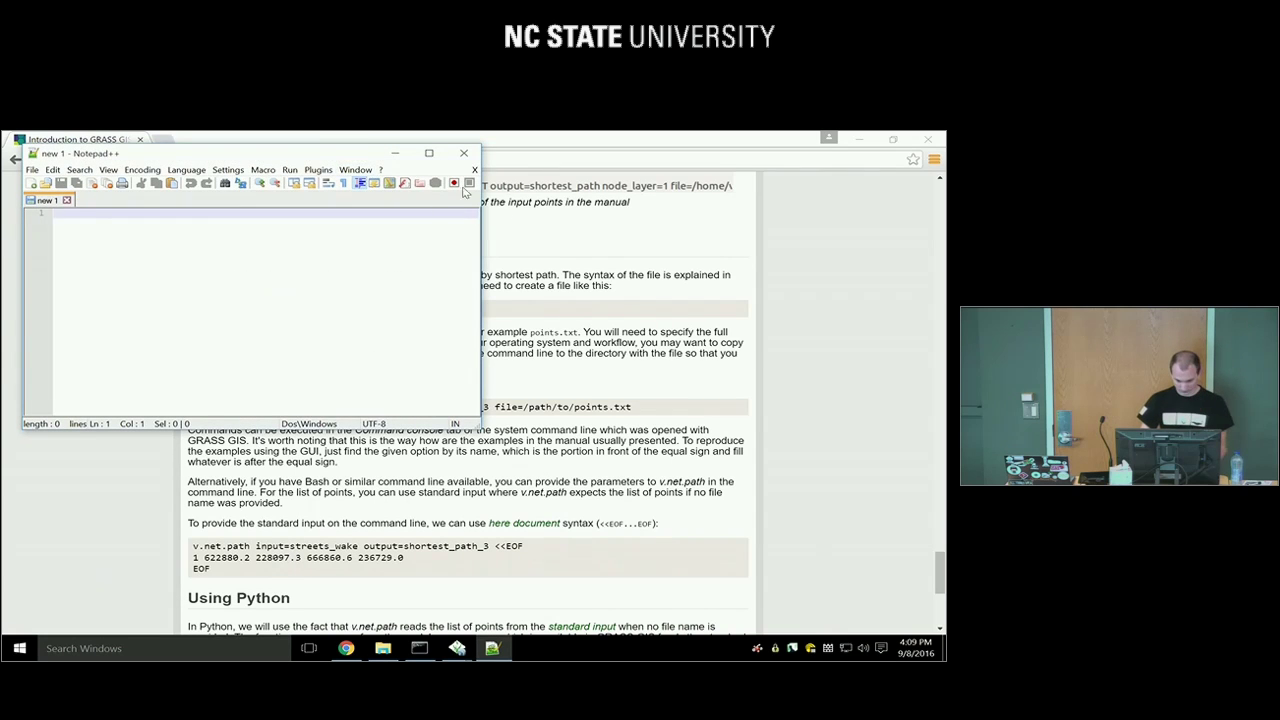
Copy the sample point line "1 622880.2 228097.3 666860.6 236729.0" from the workshop page into the new Notepad++ document
left_click(598, 286)
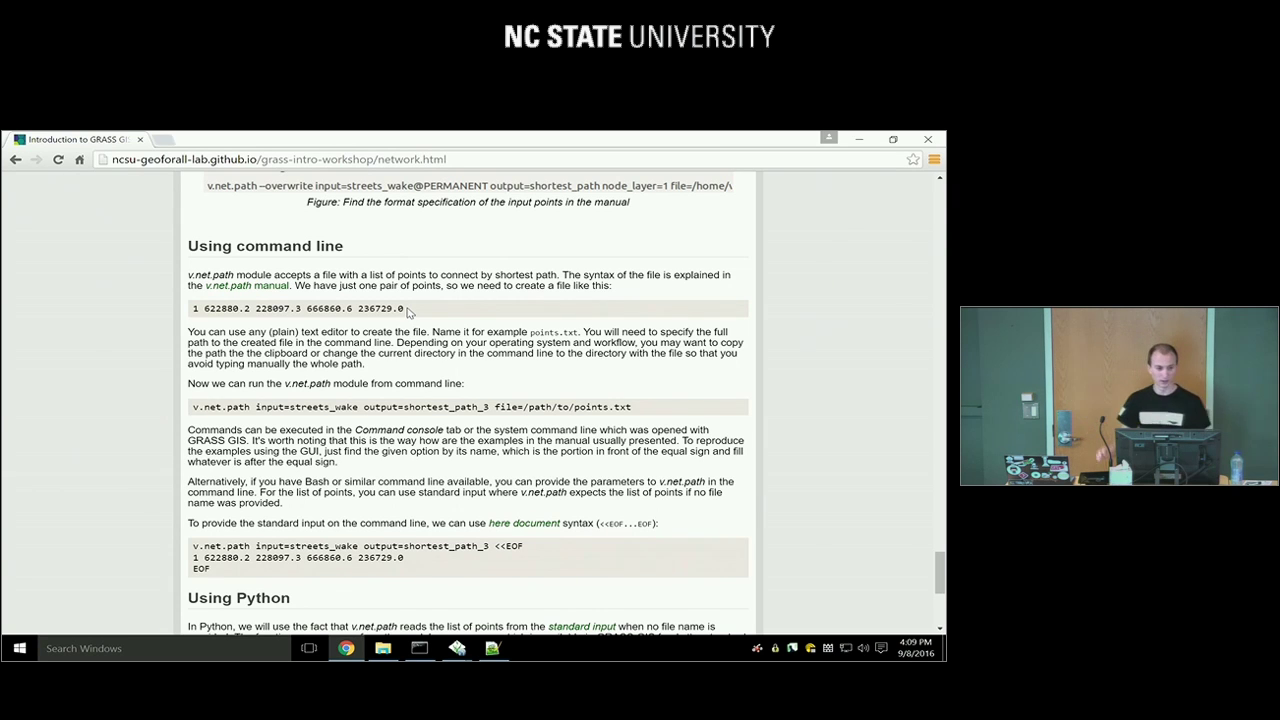
left_click_drag(407, 312, 195, 310)
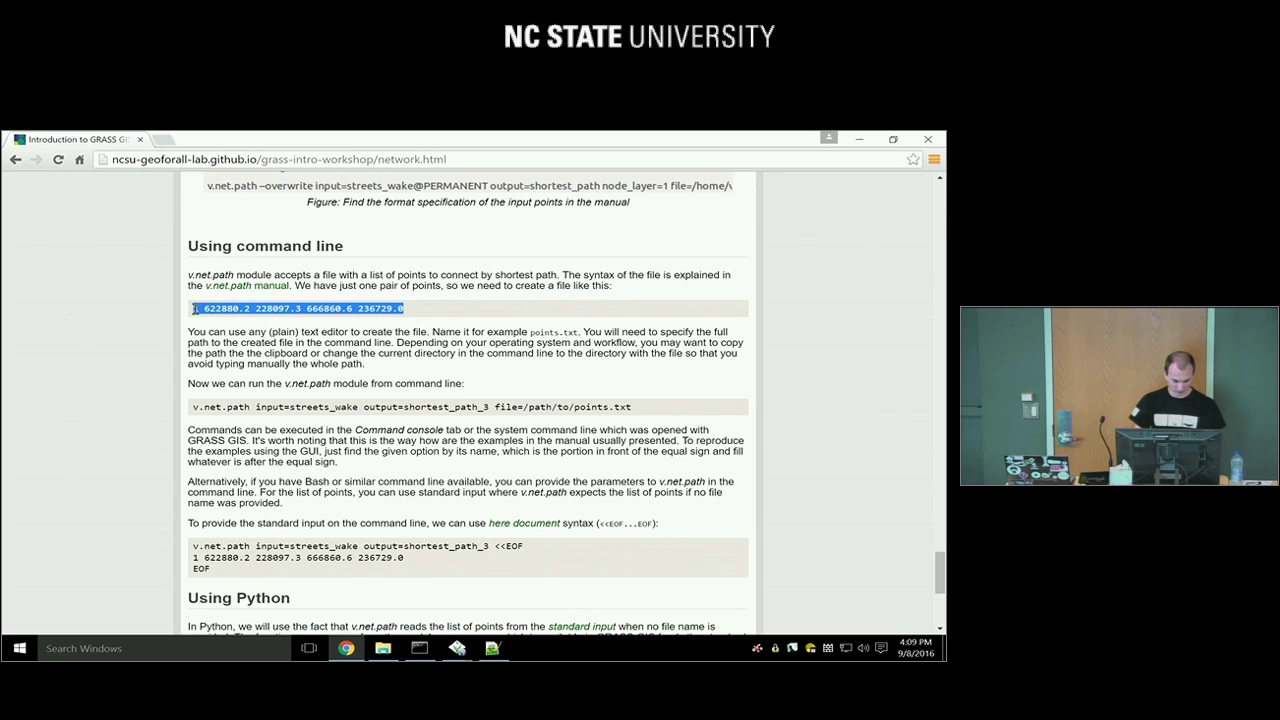
key("ctrl+c")
key("alt+Tab")
key("ctrl+v")
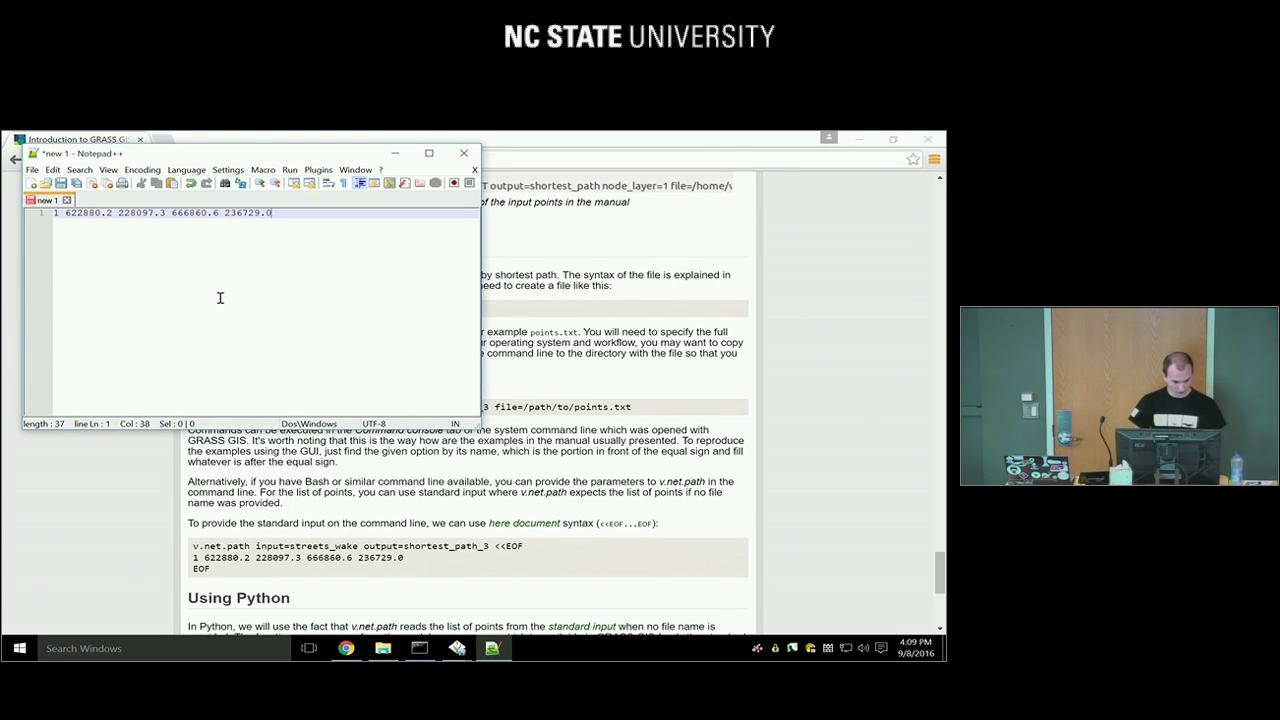
Start saving the point document, create a folder named intro in Documents, and open it as the save location
key("ctrl+s")
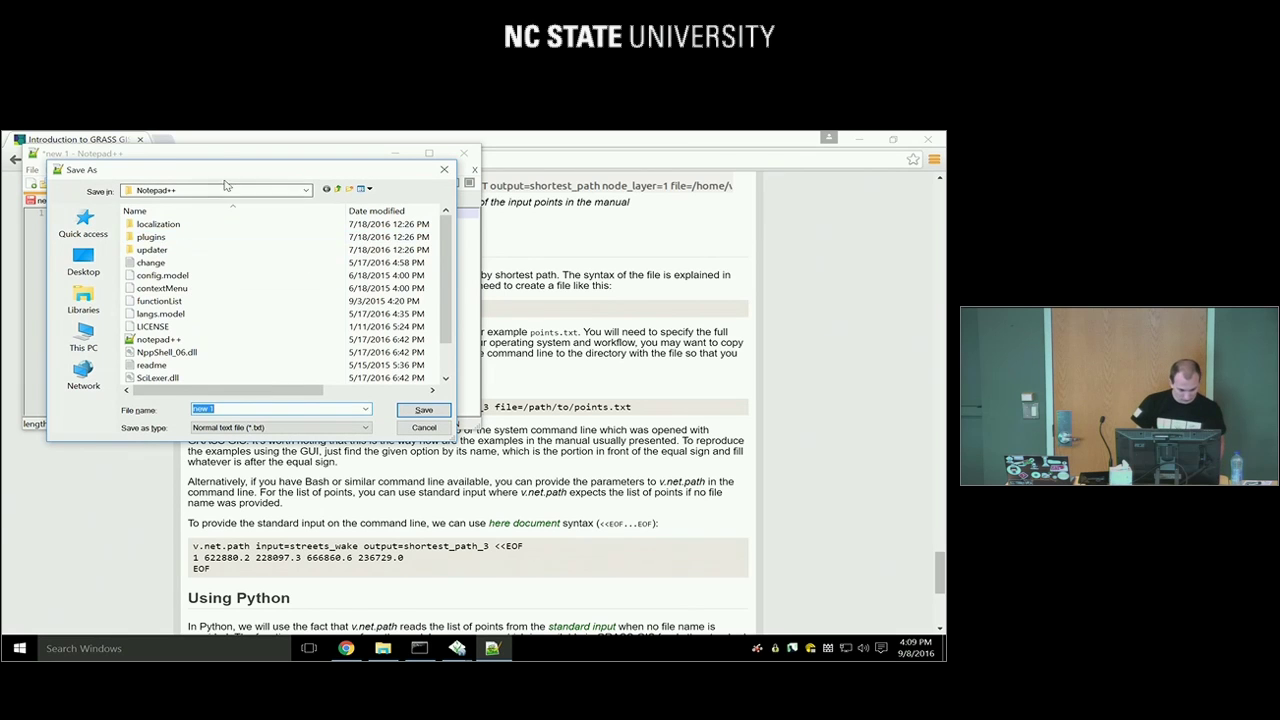
left_click_drag(337, 175, 745, 160)
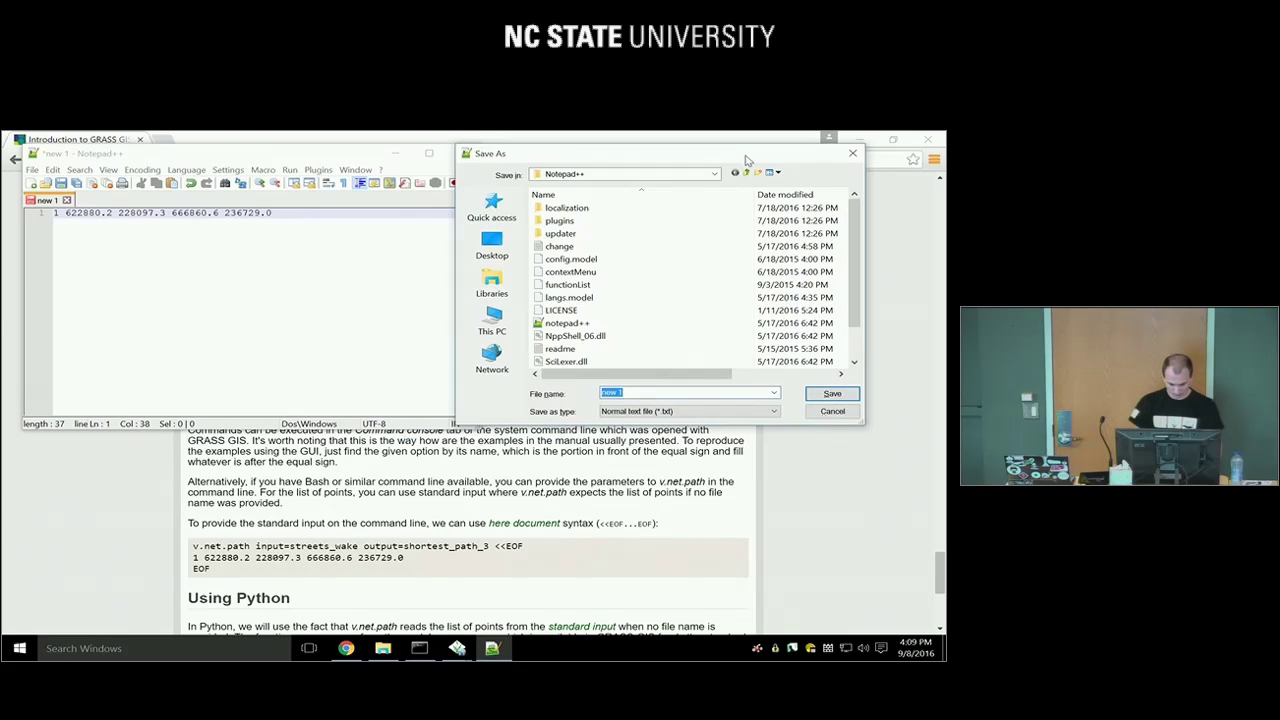
left_click(827, 416)
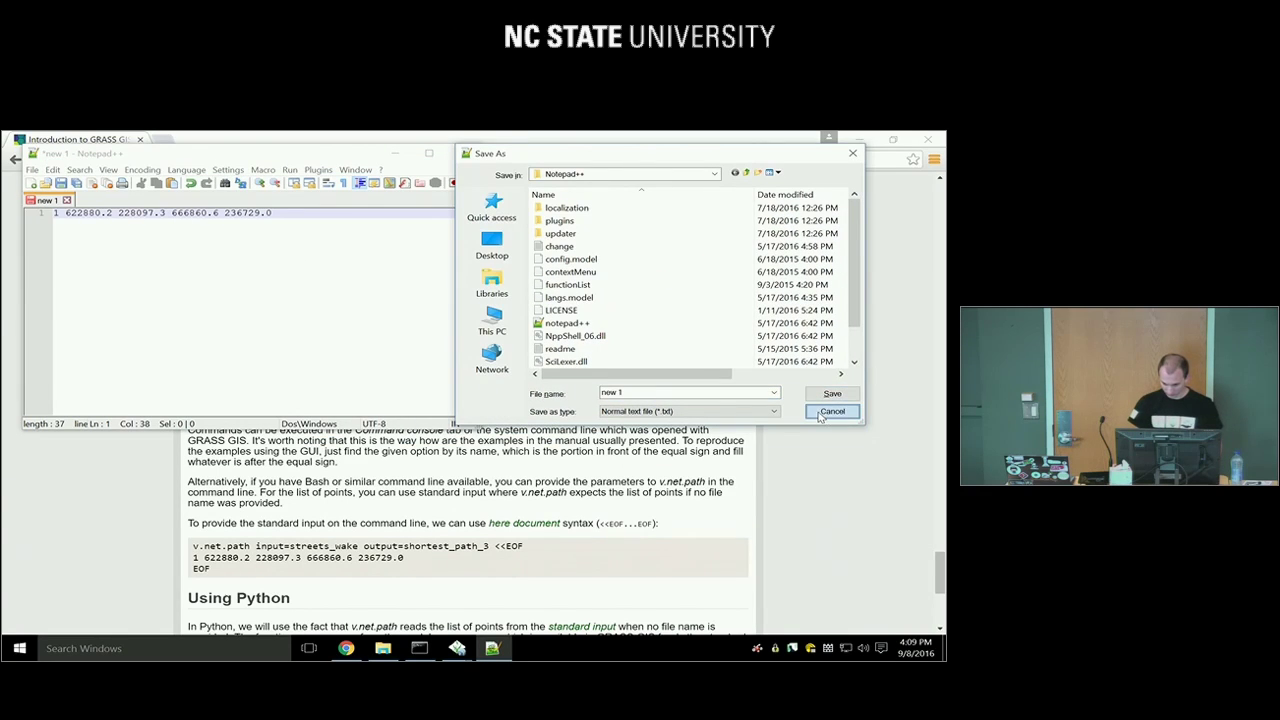
left_click(512, 292)
left_click(571, 205)
double_click(571, 205)
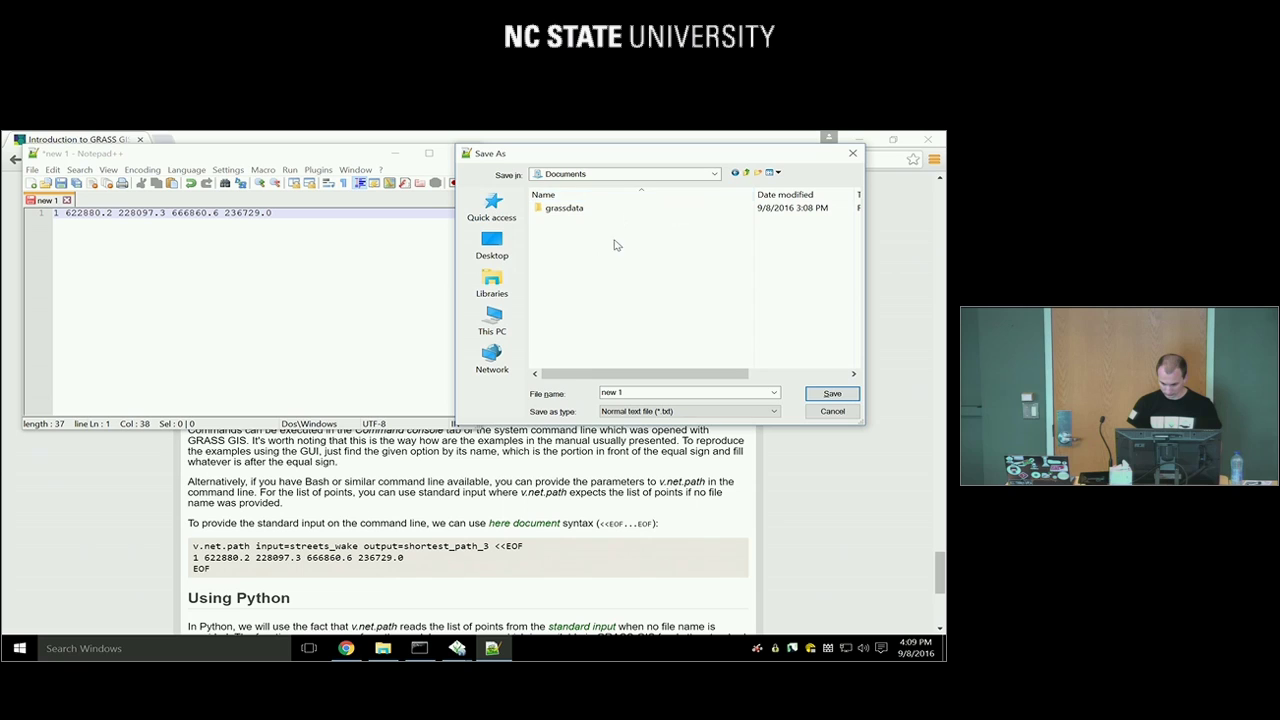
left_click(757, 174)
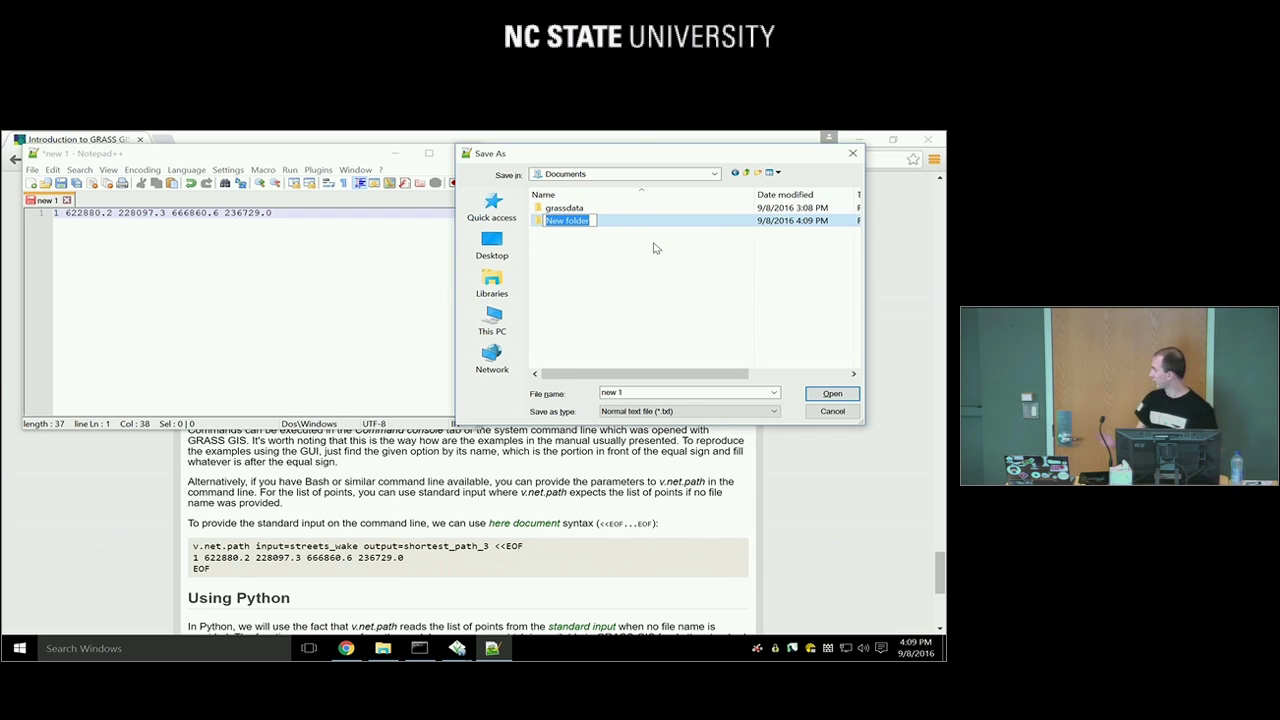
type("intro")
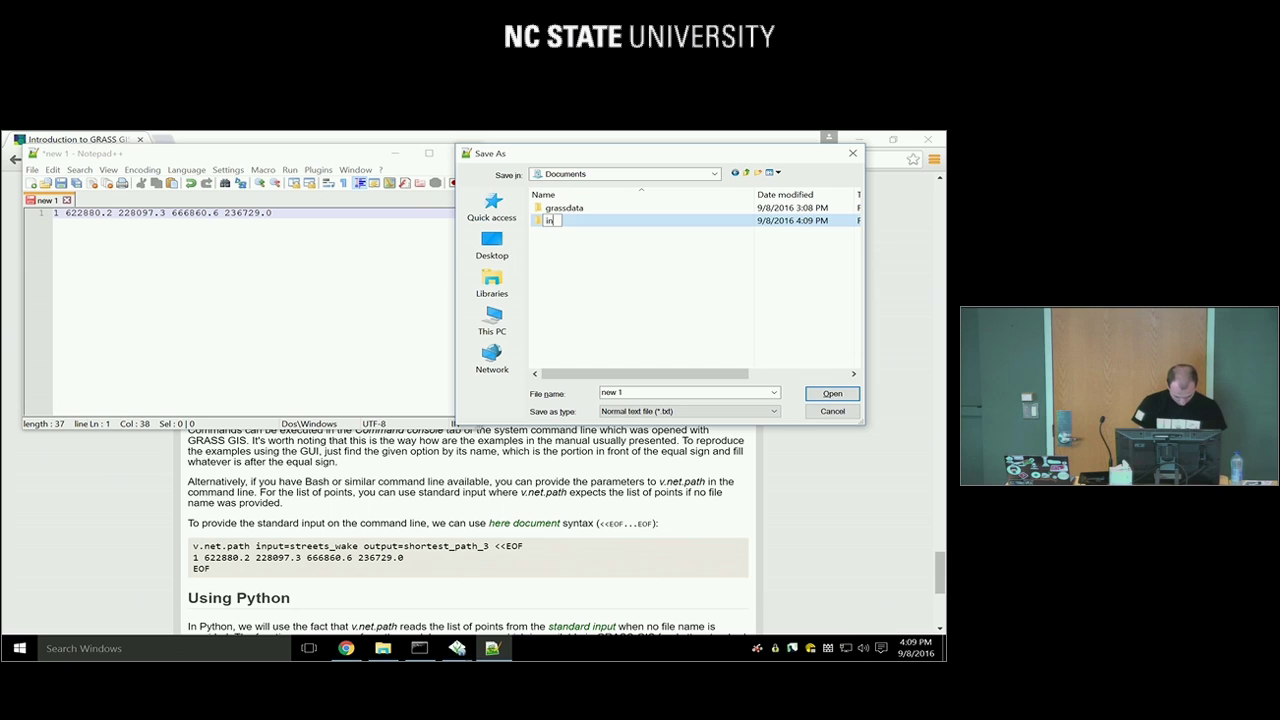
key("Return")
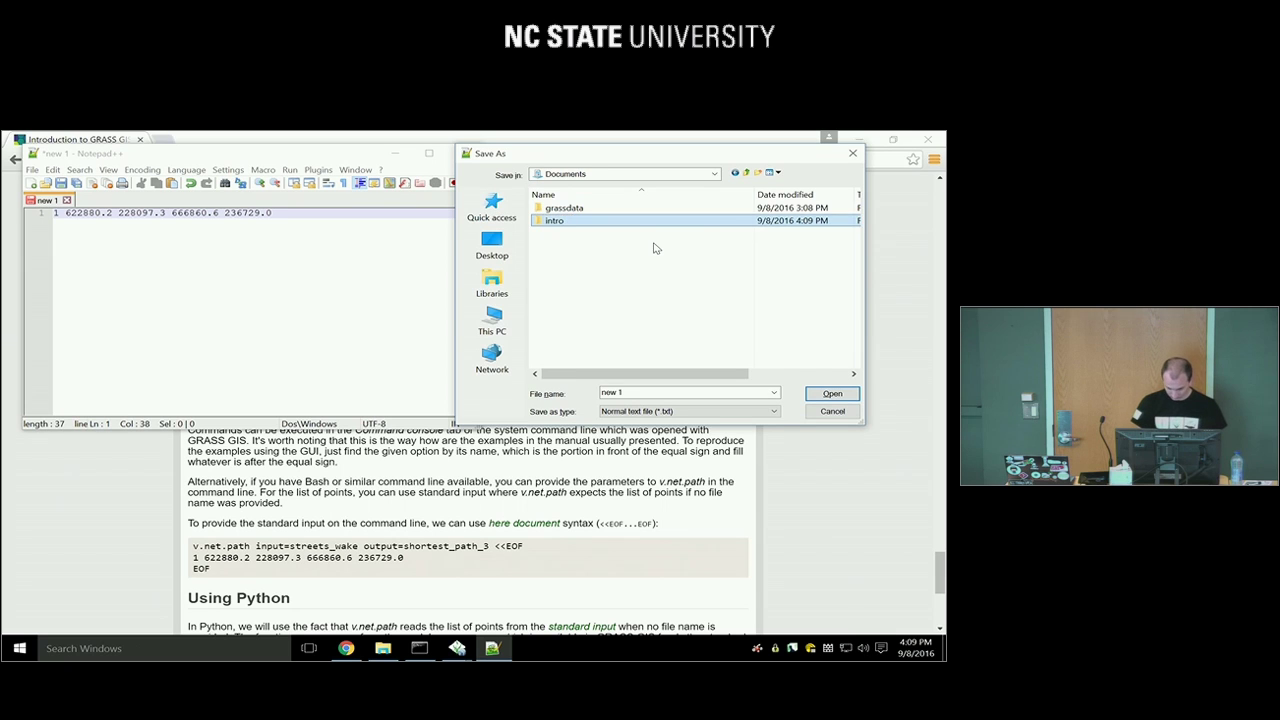
key("Return")
Save the point document as path.txt in the intro folder
left_click(605, 394)
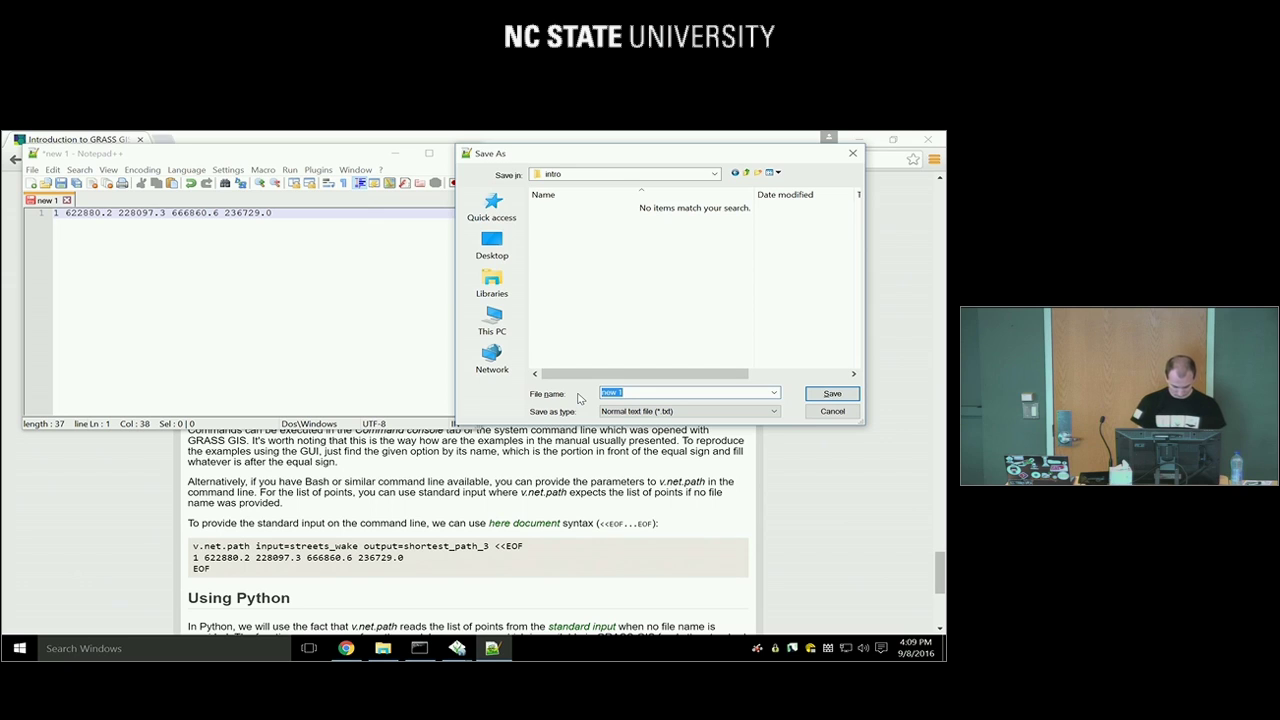
type("path.txt")
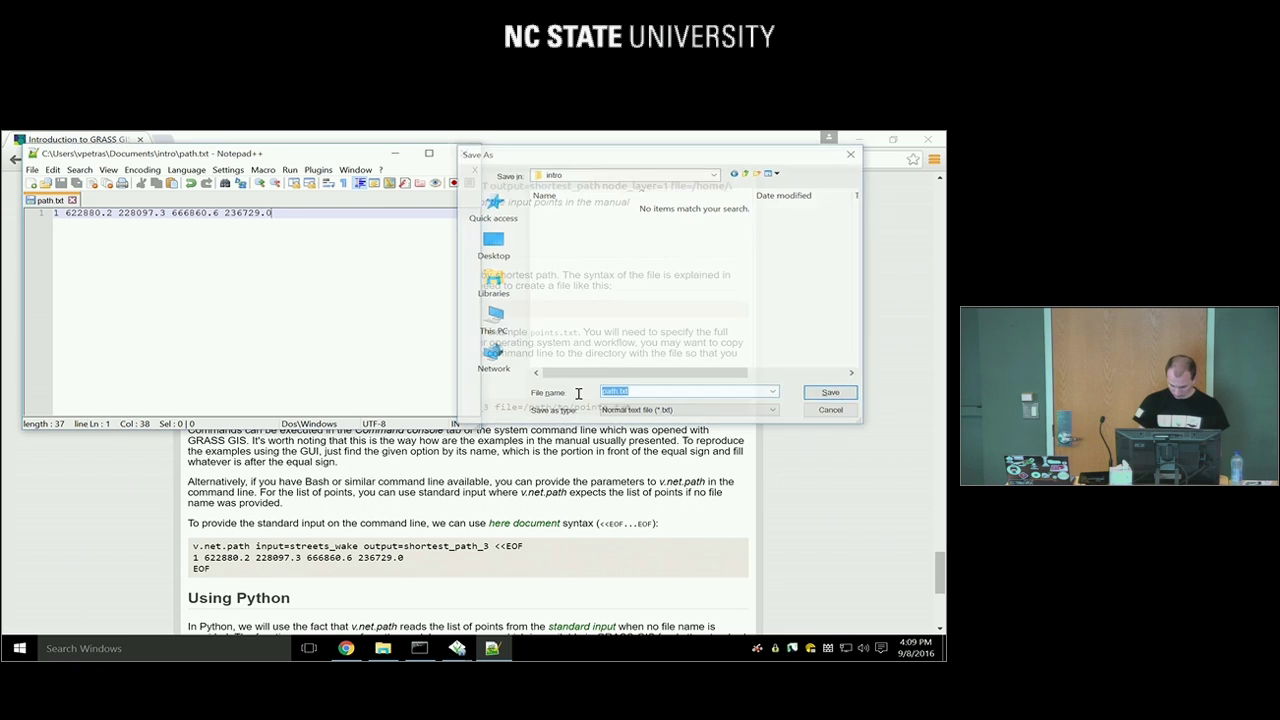
key("Return")
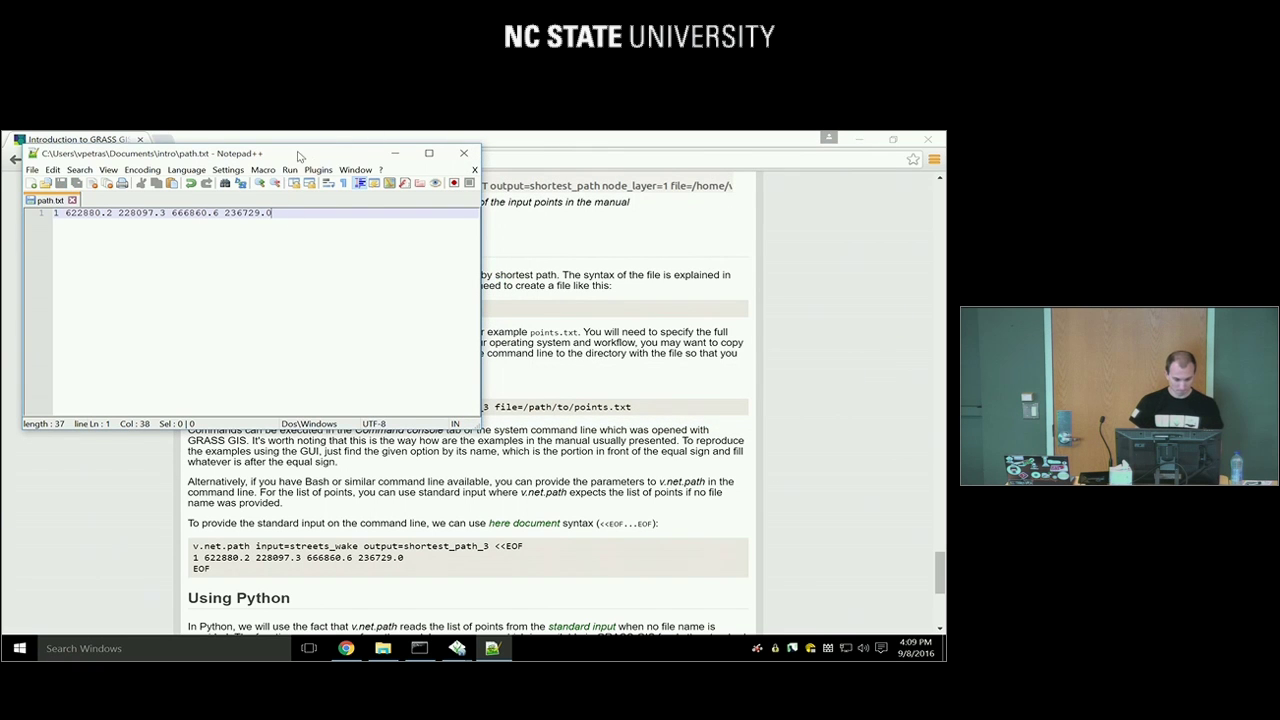
Return to the workshop page, then switch to GRASS GIS with its Layer Manager and Map Display in front
double_click(301, 153)
left_click_drag(406, 170, 698, 221)
left_click(376, 374)
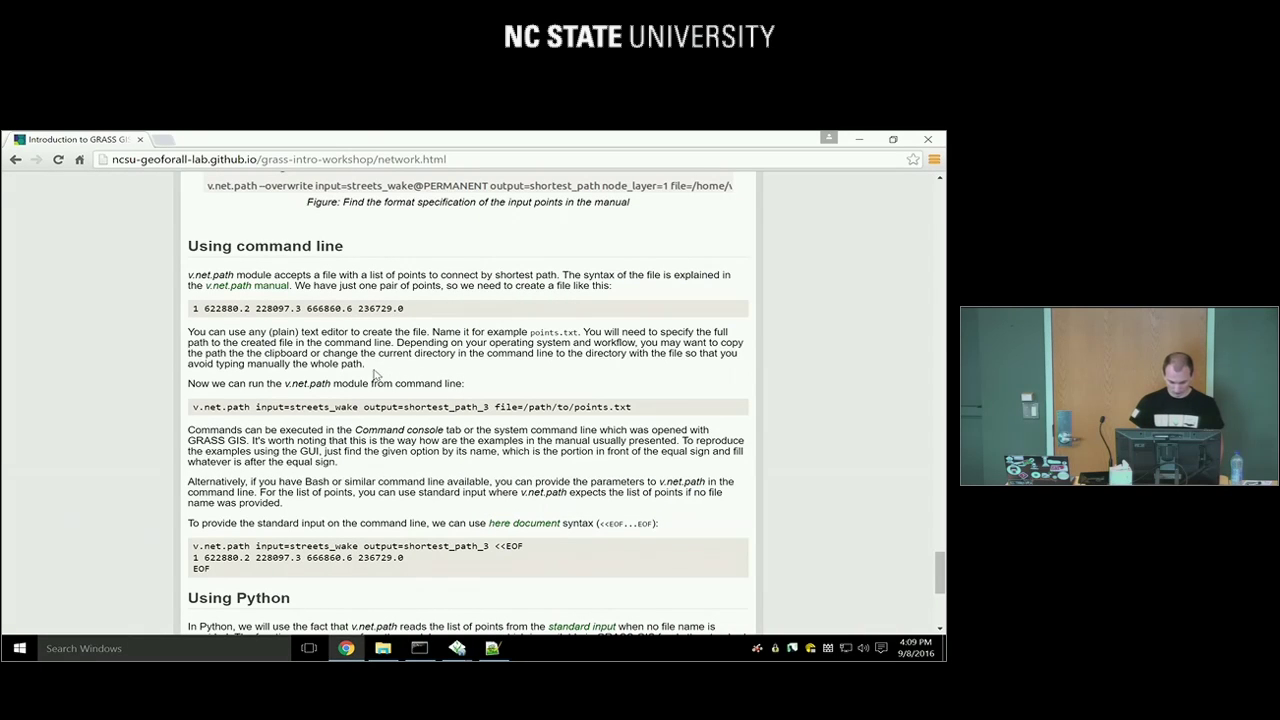
mouse_move(350, 650)
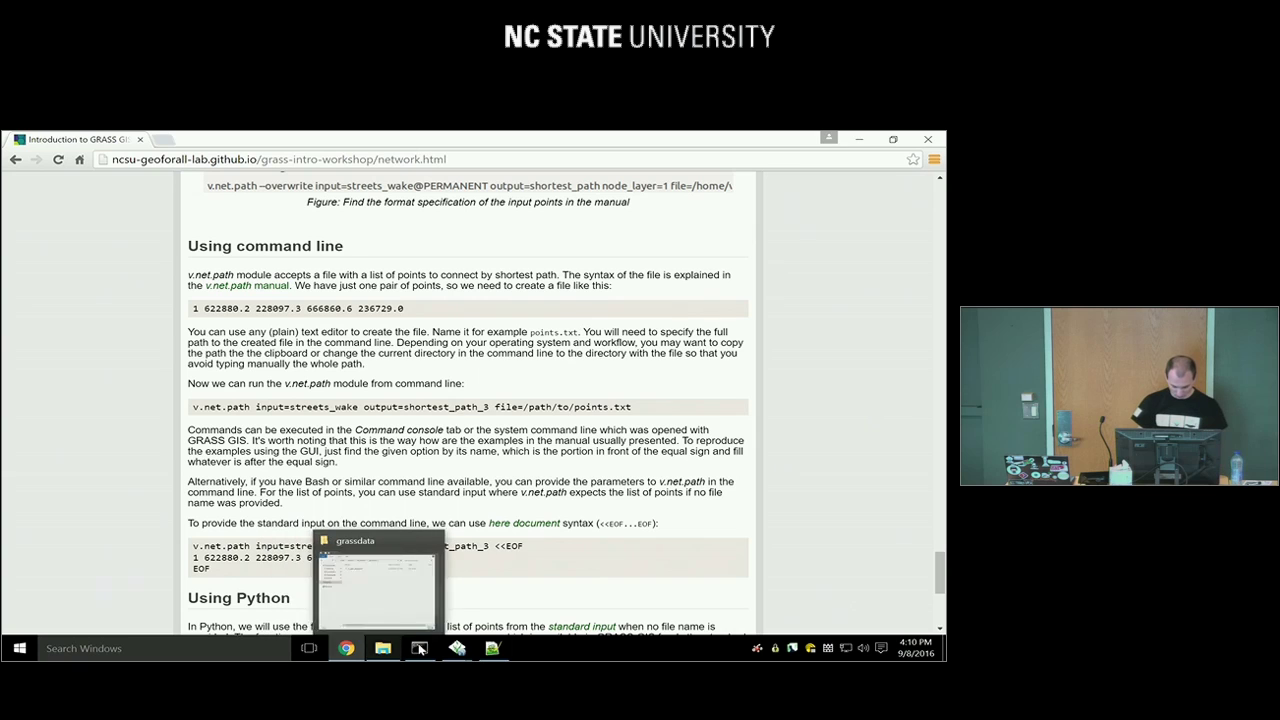
mouse_move(470, 652)
left_click(406, 600)
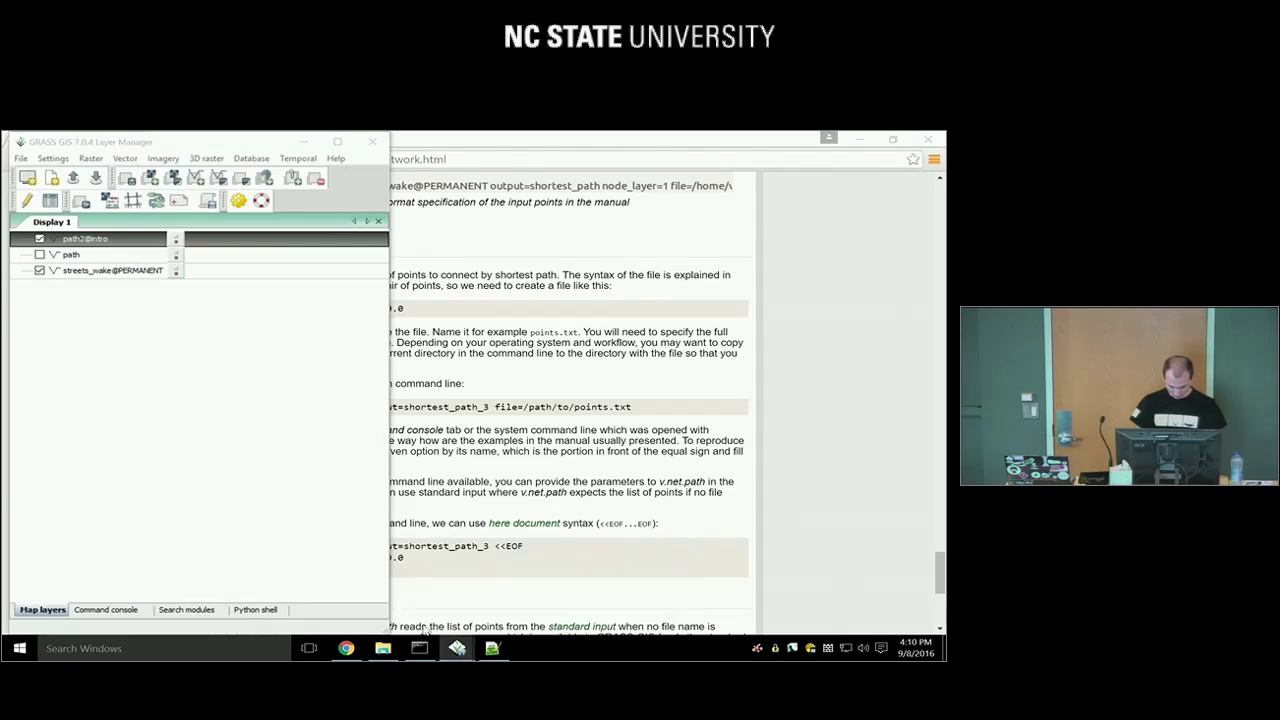
left_click(300, 588)
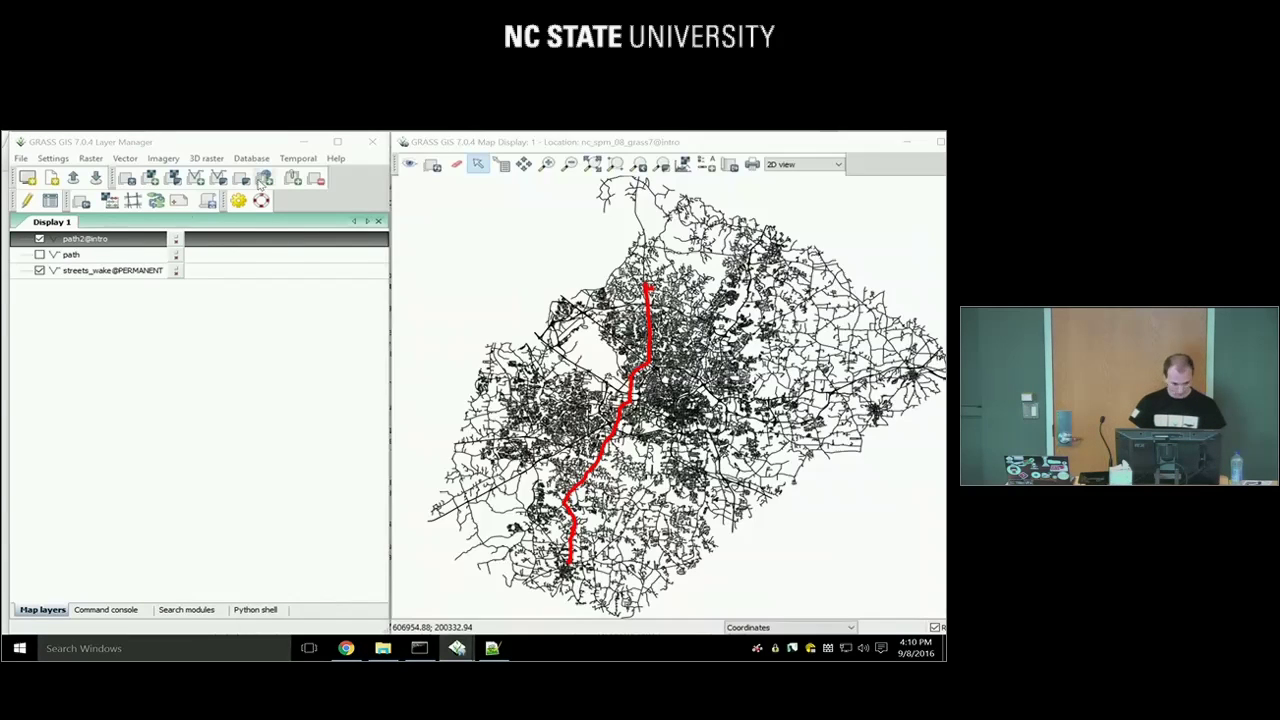
Change the GRASS working directory to the intro folder inside the Documents library
left_click(60, 160)
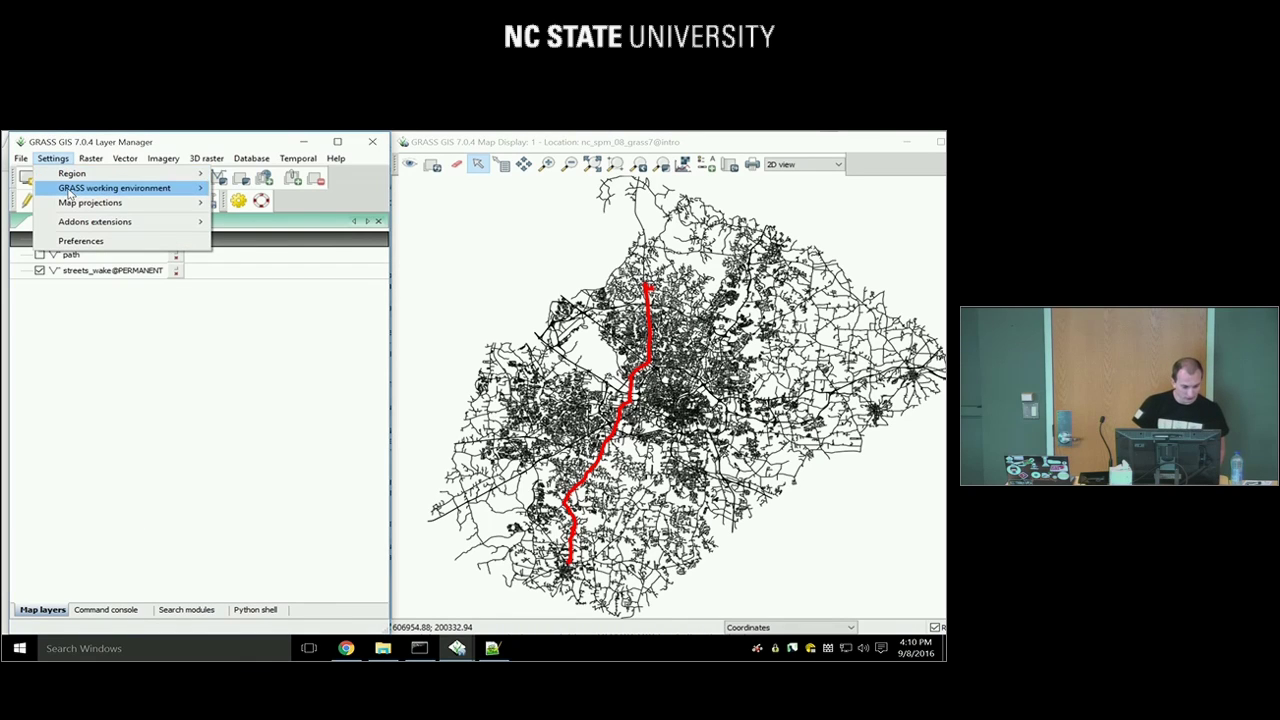
mouse_move(70, 193)
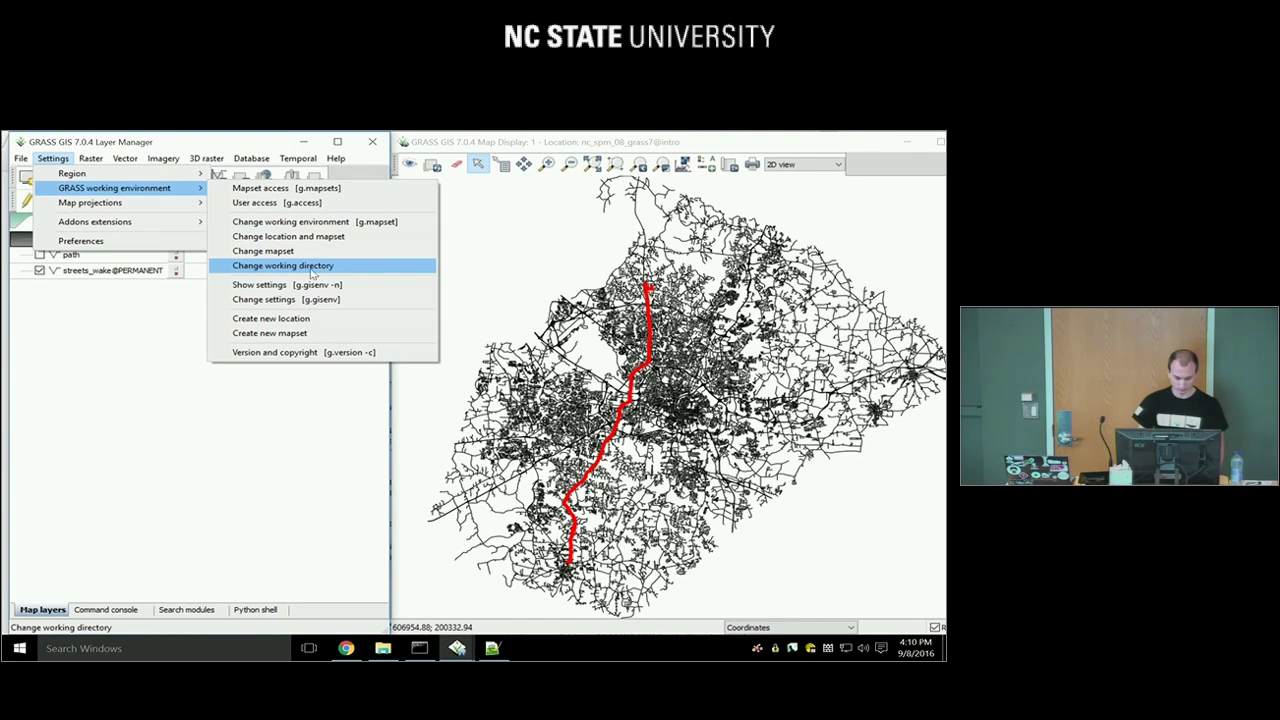
left_click(295, 270)
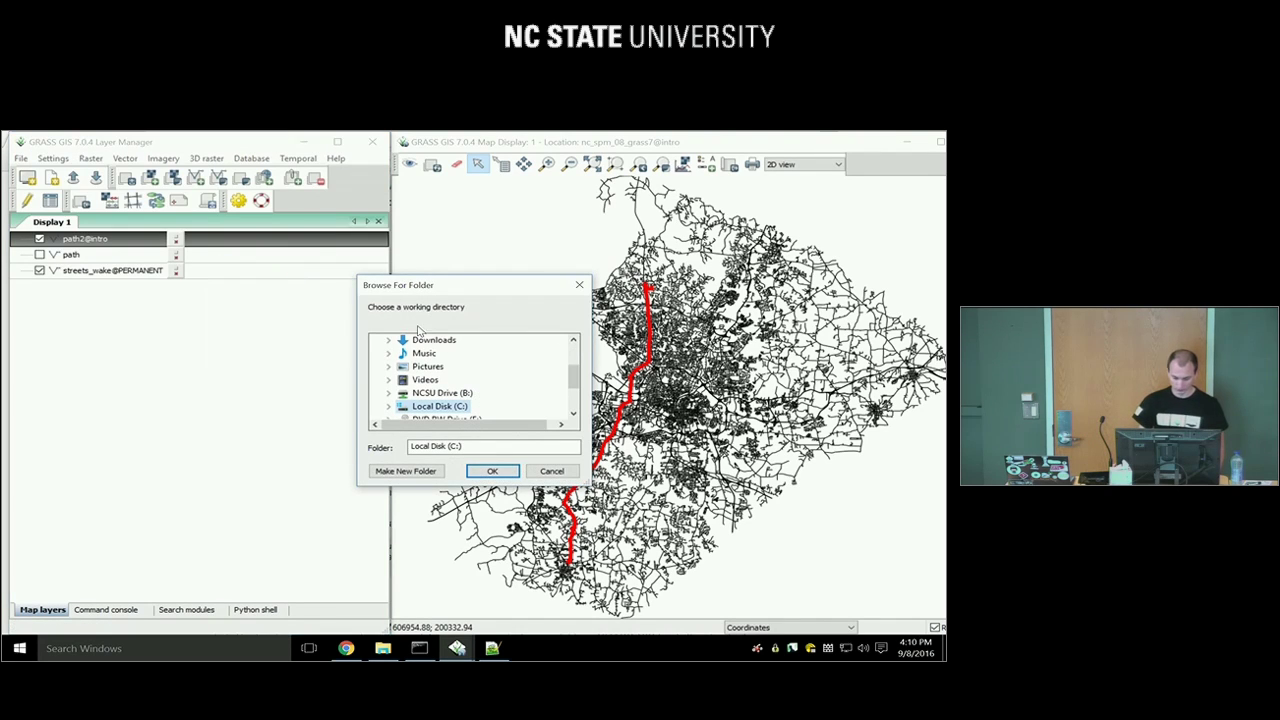
left_click_drag(450, 285, 395, 203)
left_click_drag(535, 404, 703, 521)
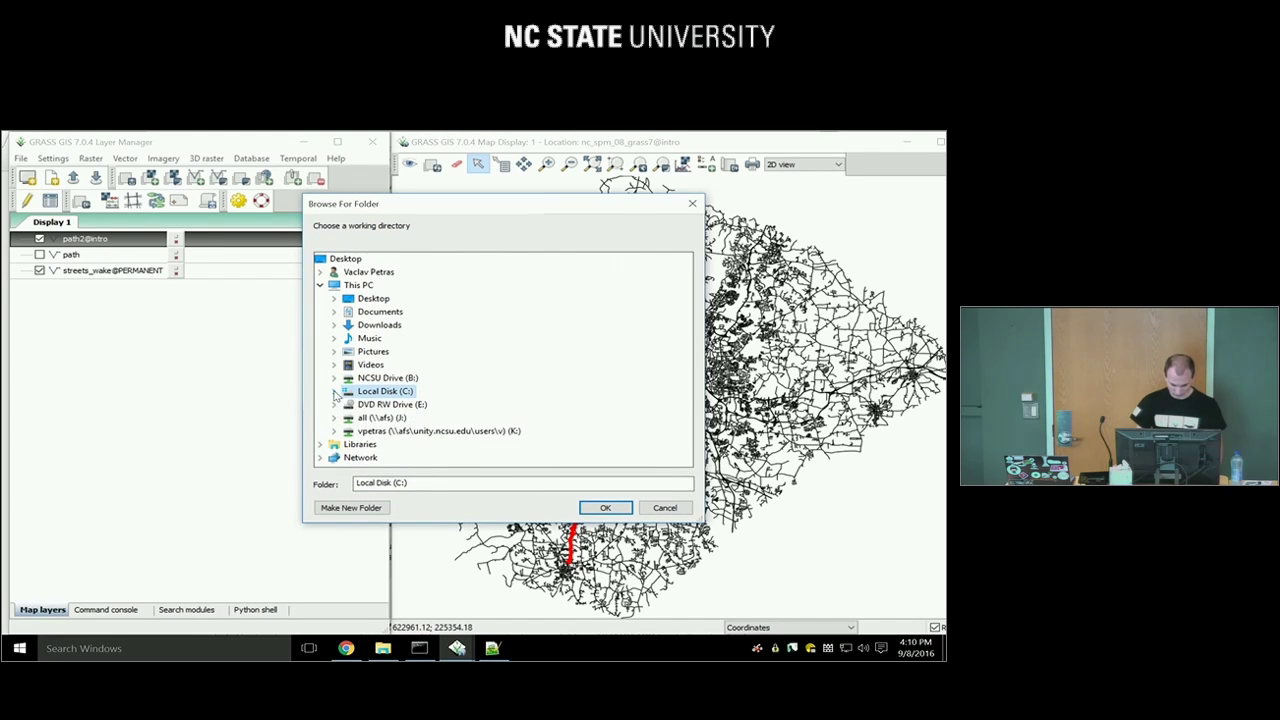
left_click(322, 445)
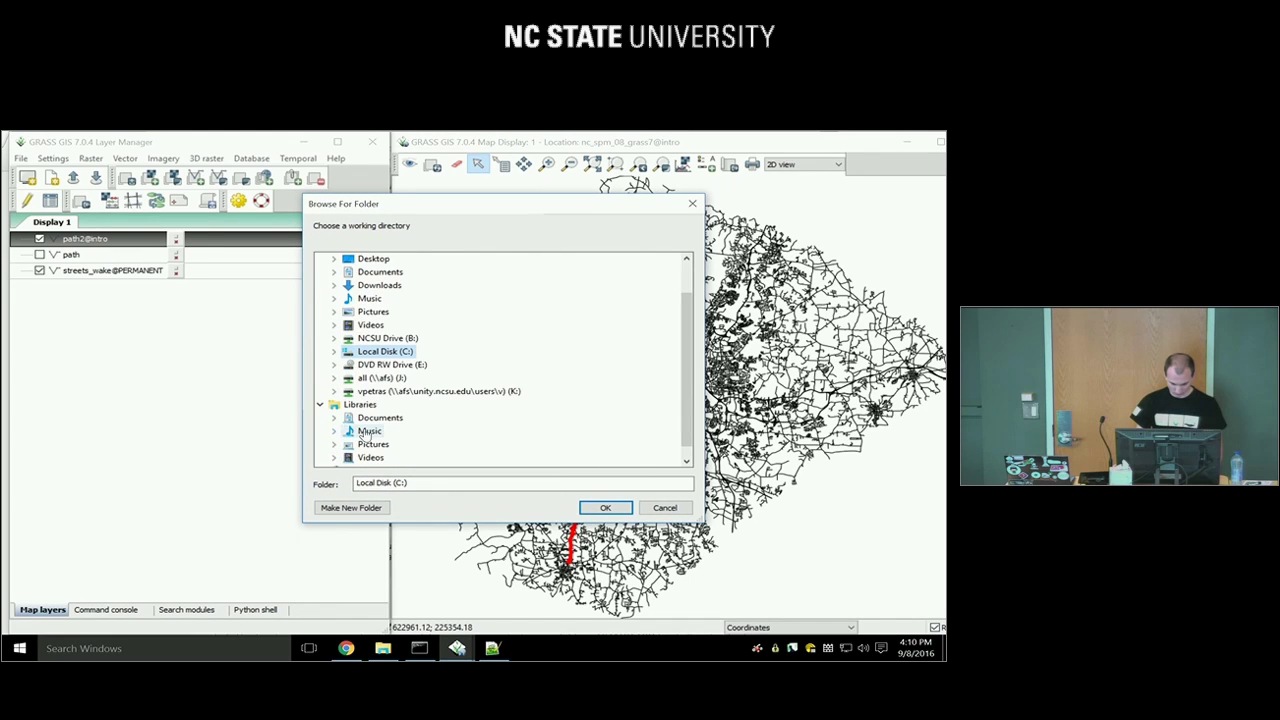
left_click(334, 418)
left_click(349, 431)
left_click(395, 457)
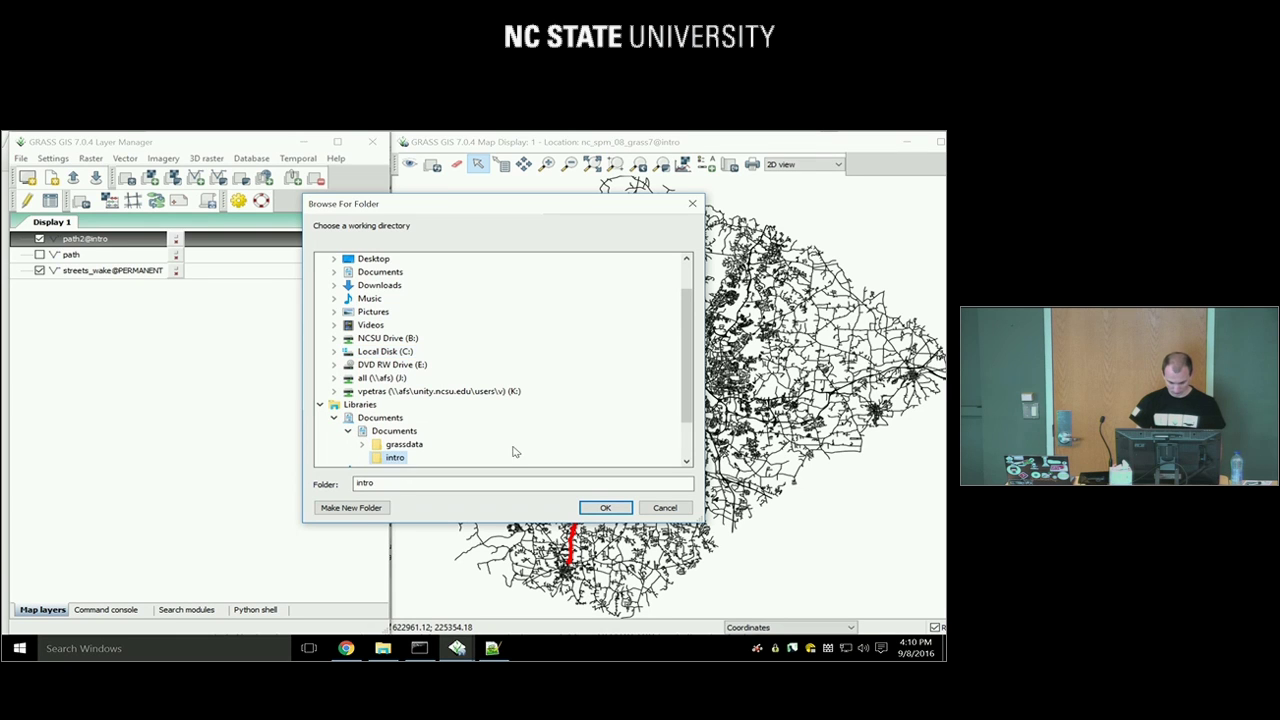
left_click(618, 509)
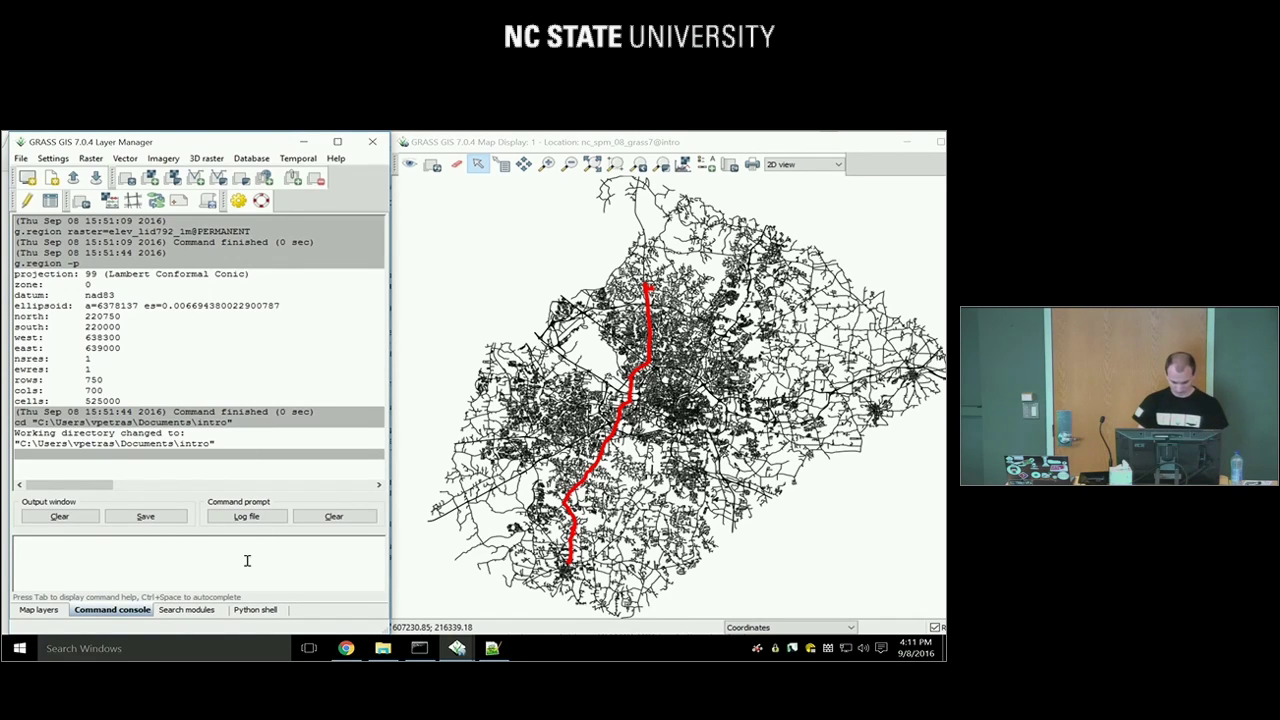
On the workshop page, highlight the example v.net.path command up to its file= parameter, then return to the GRASS command console
key("alt+Tab")
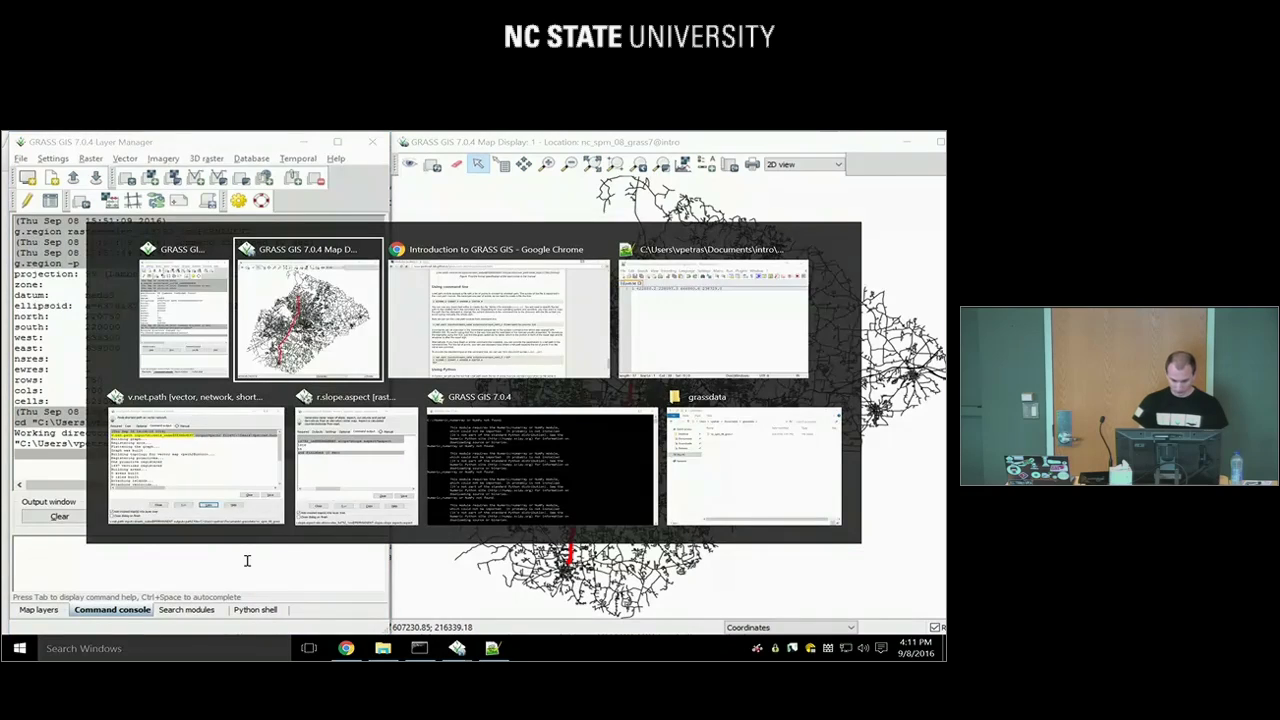
key("alt+Tab")
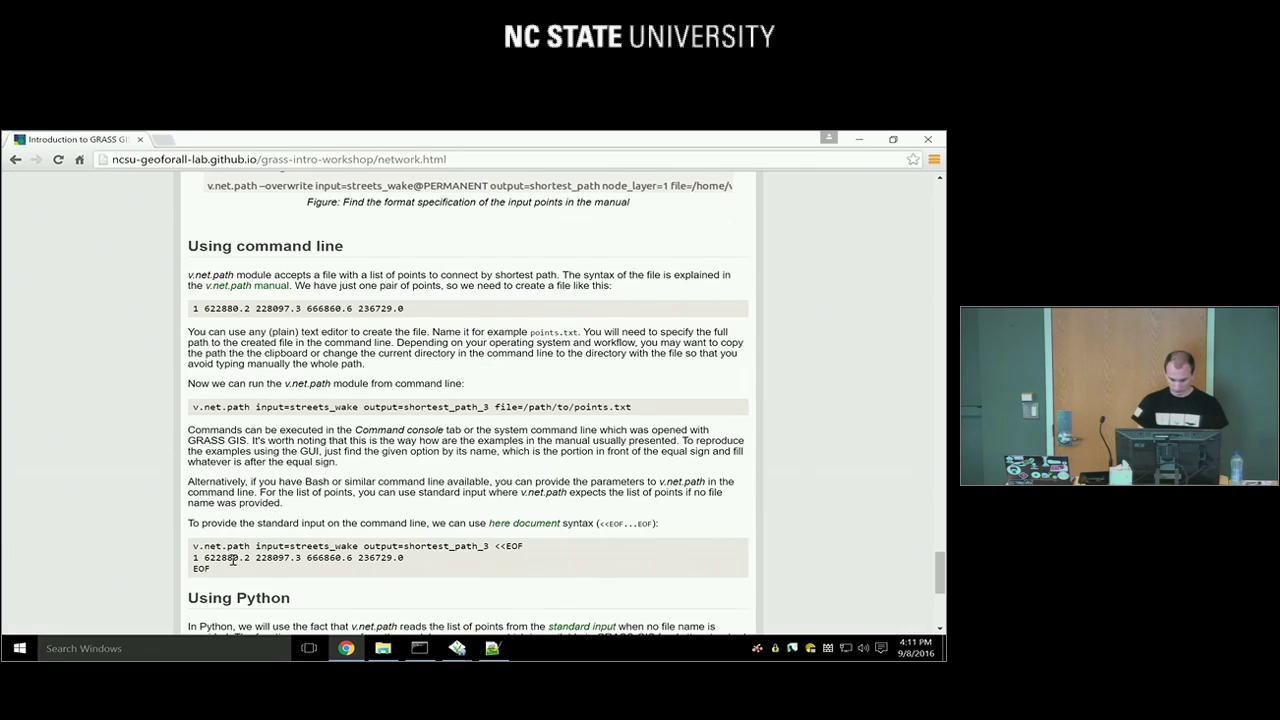
left_click_drag(194, 410, 520, 407)
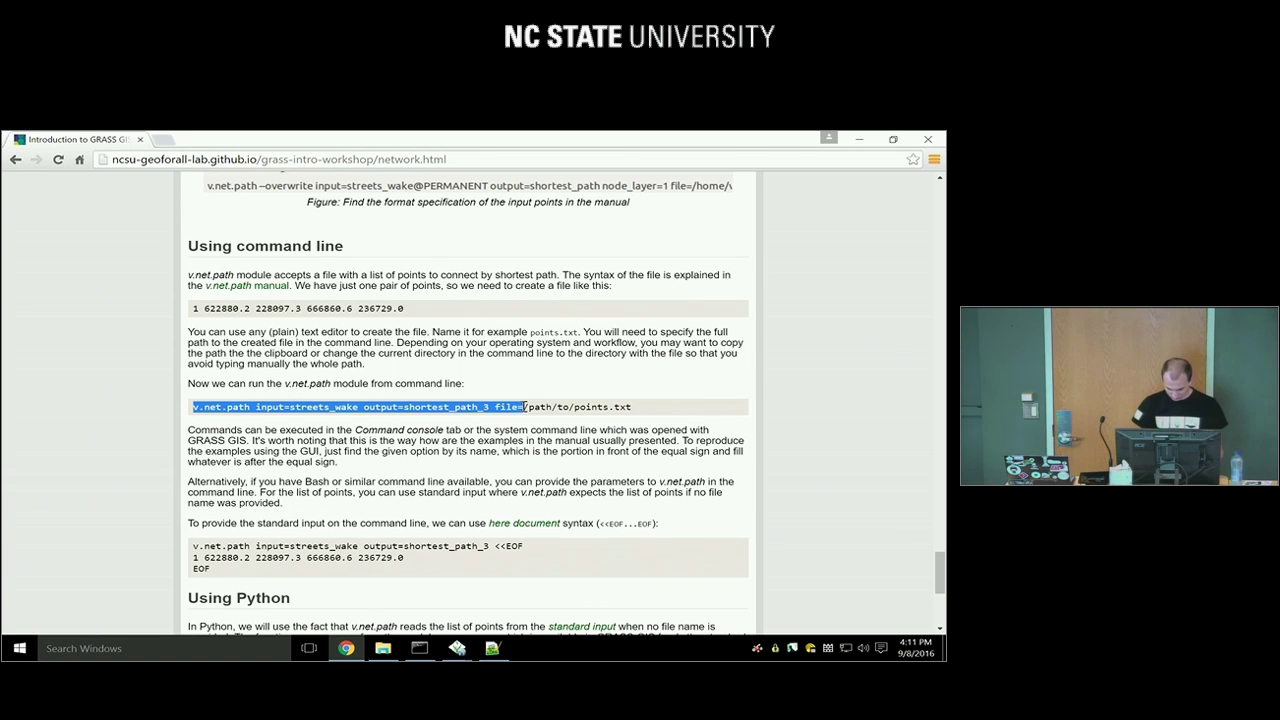
key("alt+Tab")
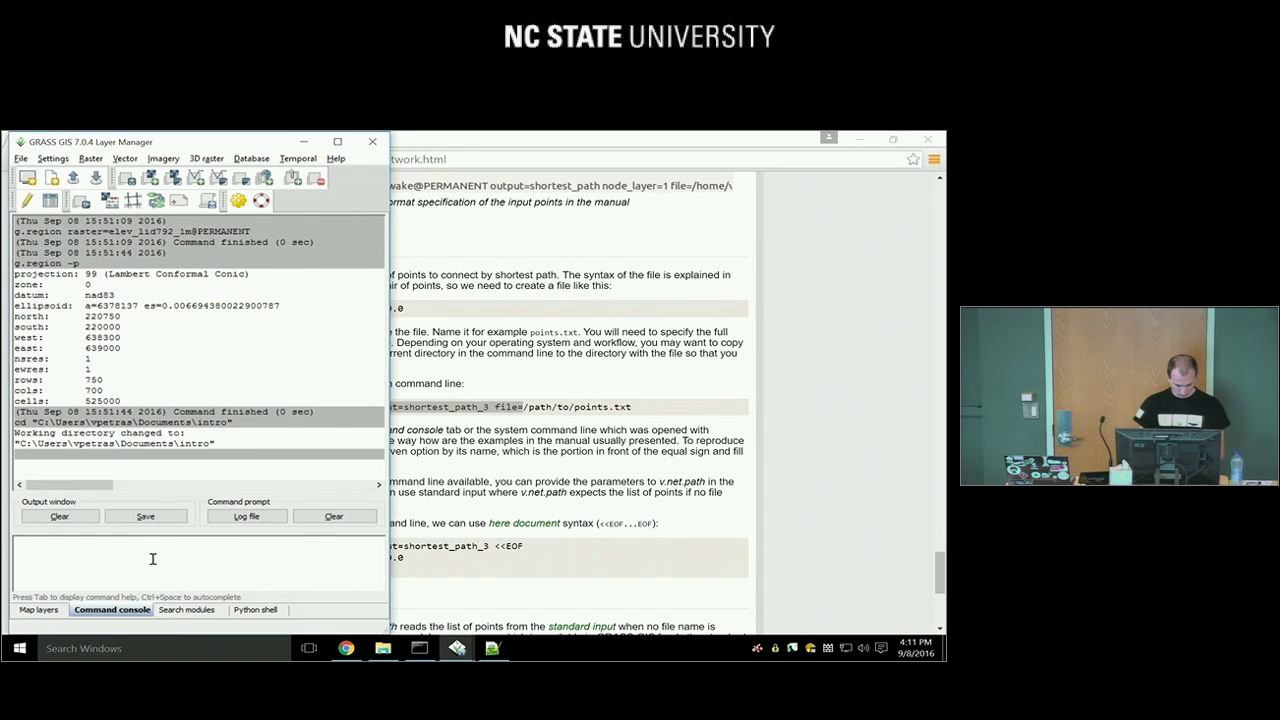
Enter the module name v.net.path in the GRASS command console using autocompletion
type("v")
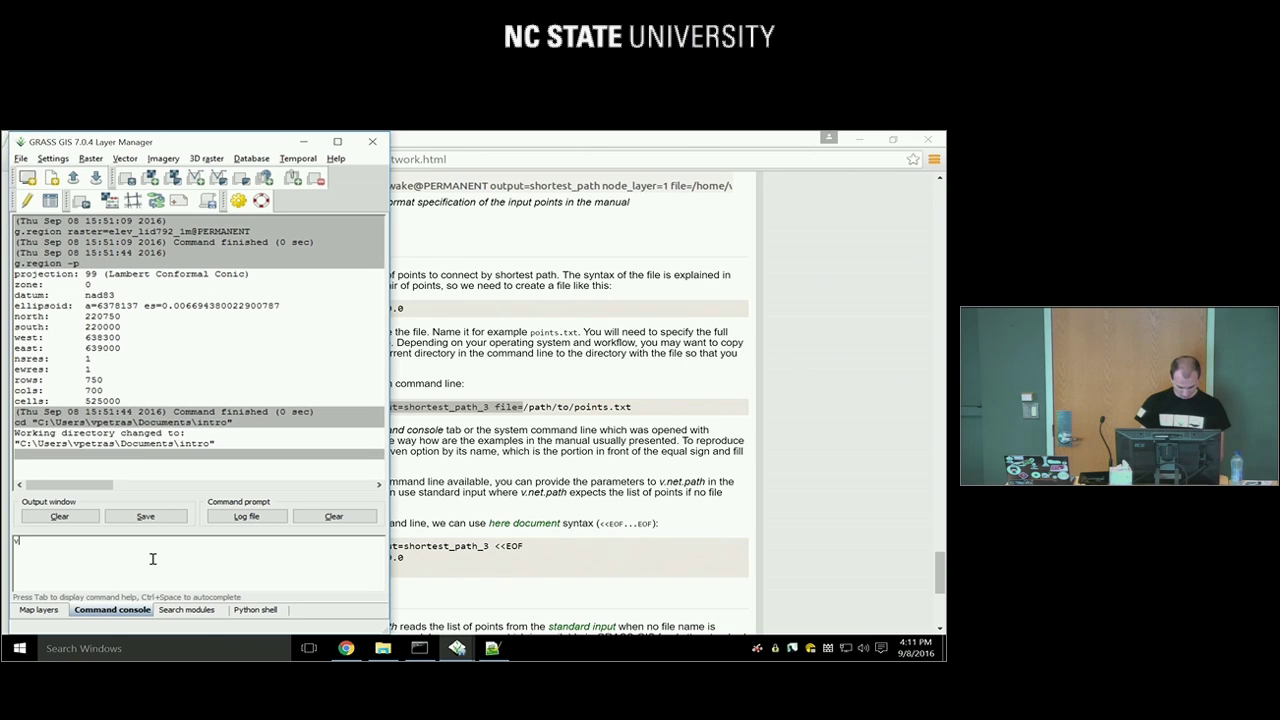
type(".pa")
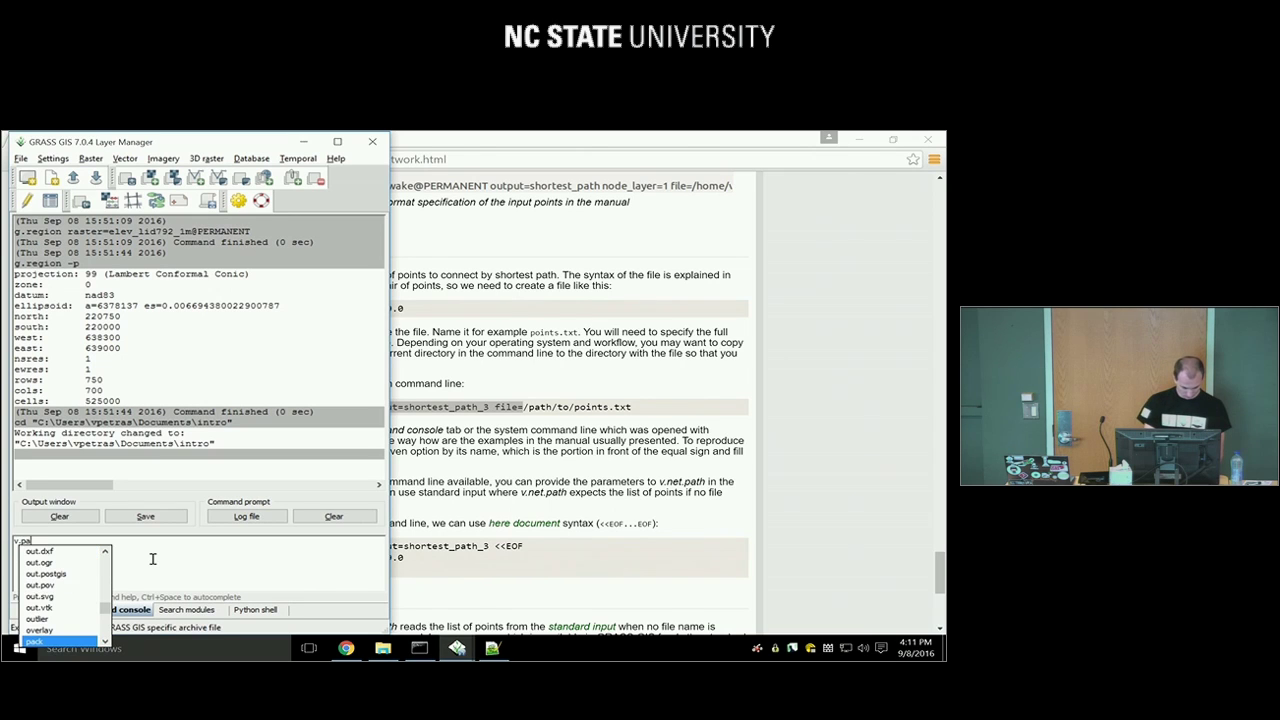
key("BackSpace")
key("BackSpace")
type(".n")
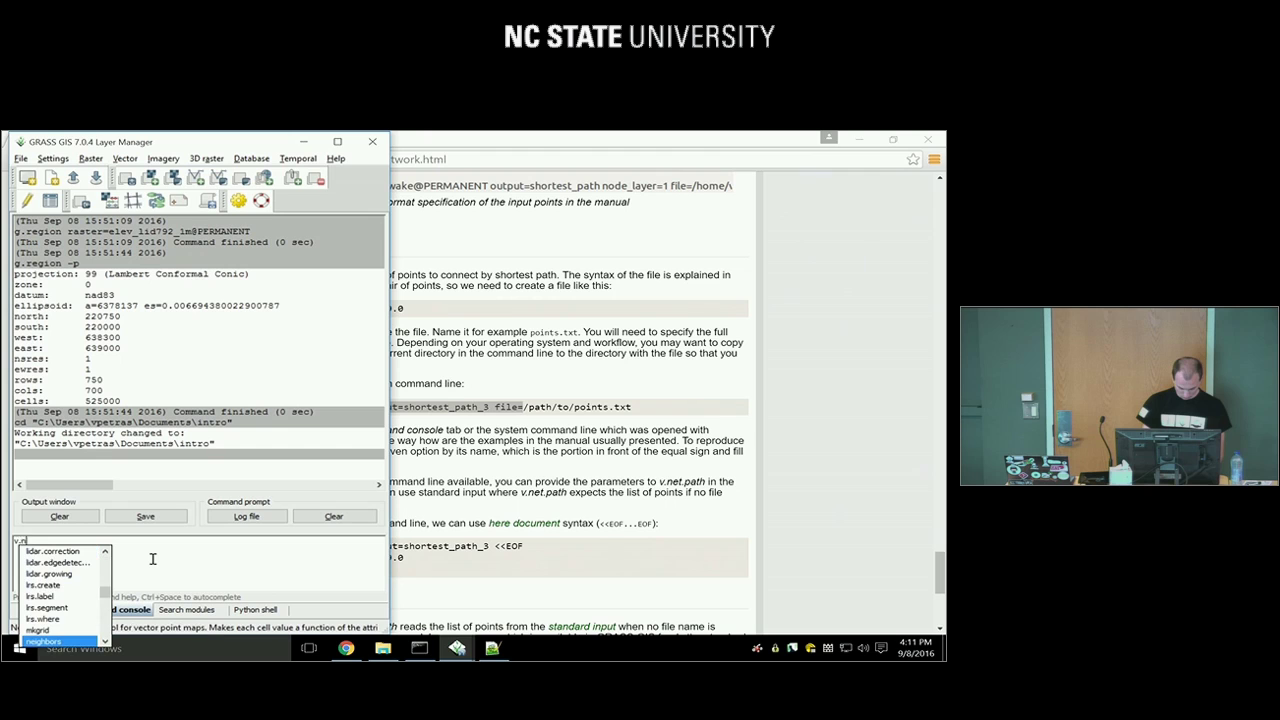
type("et.p")
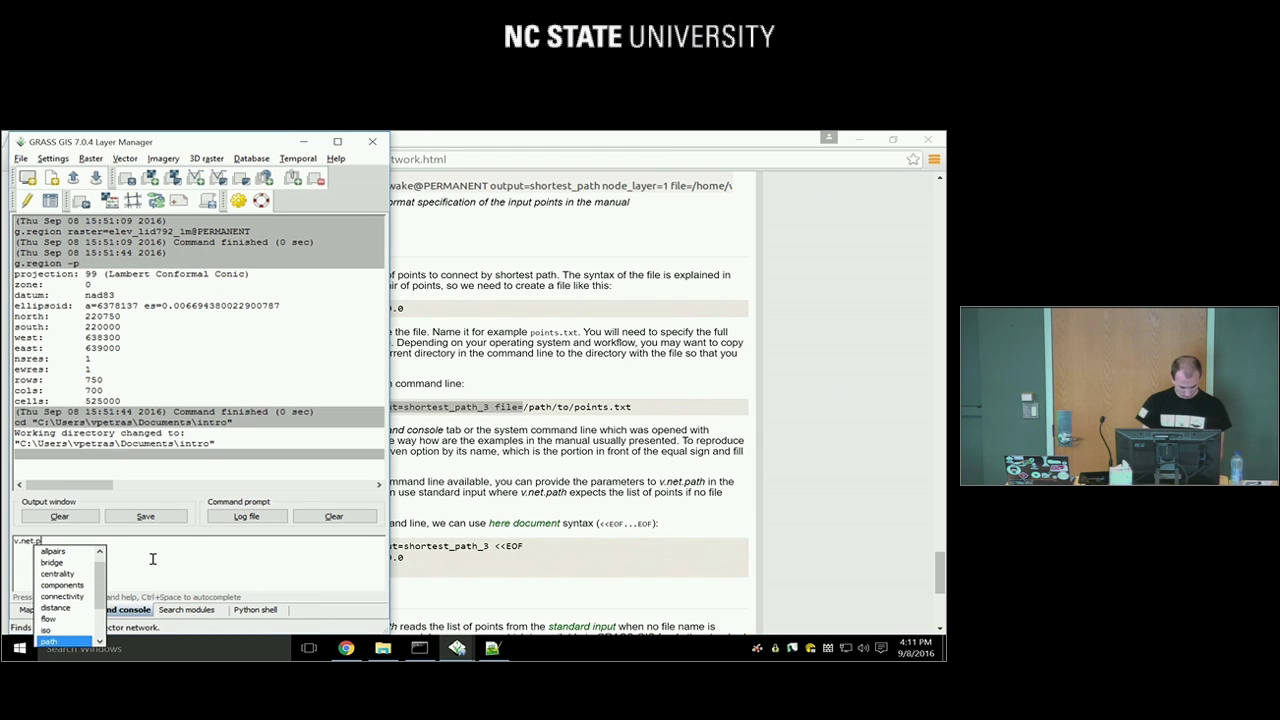
key("Return")
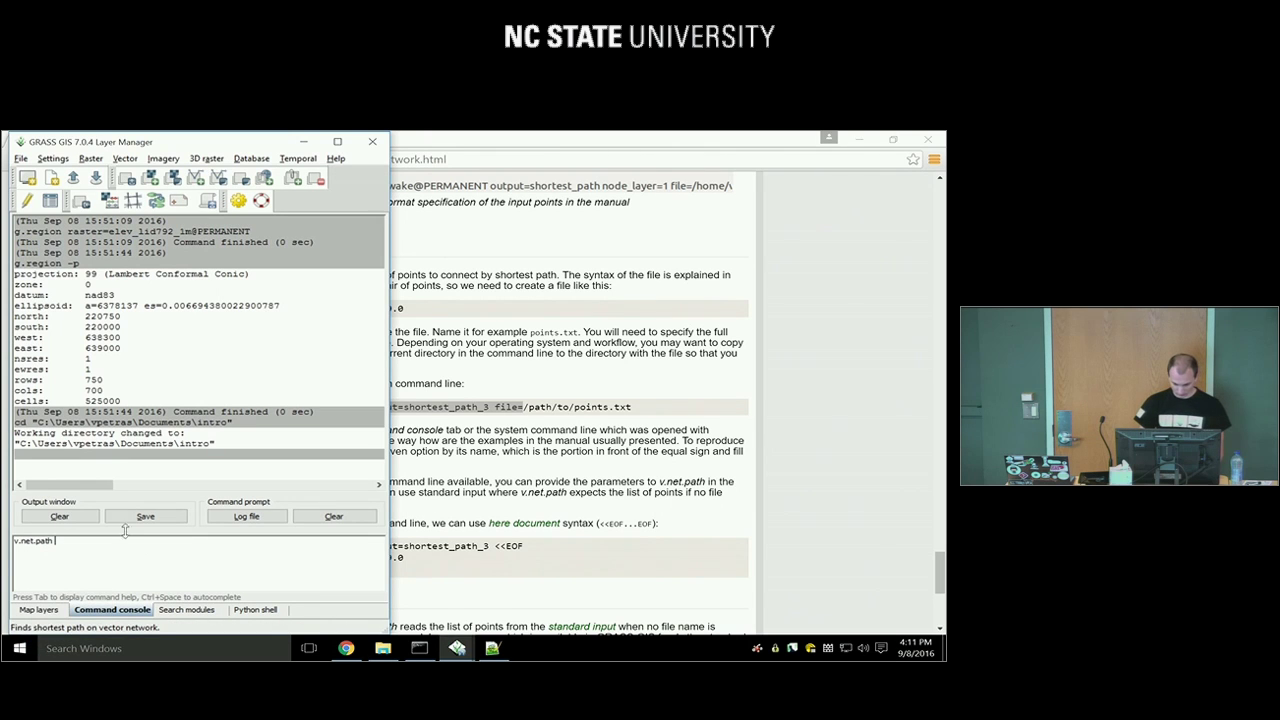
Add the parameters input=streets_wake@PERMANENT and output=path3 to the v.net.path command in the GRASS console
left_click_drag(273, 148, 763, 148)
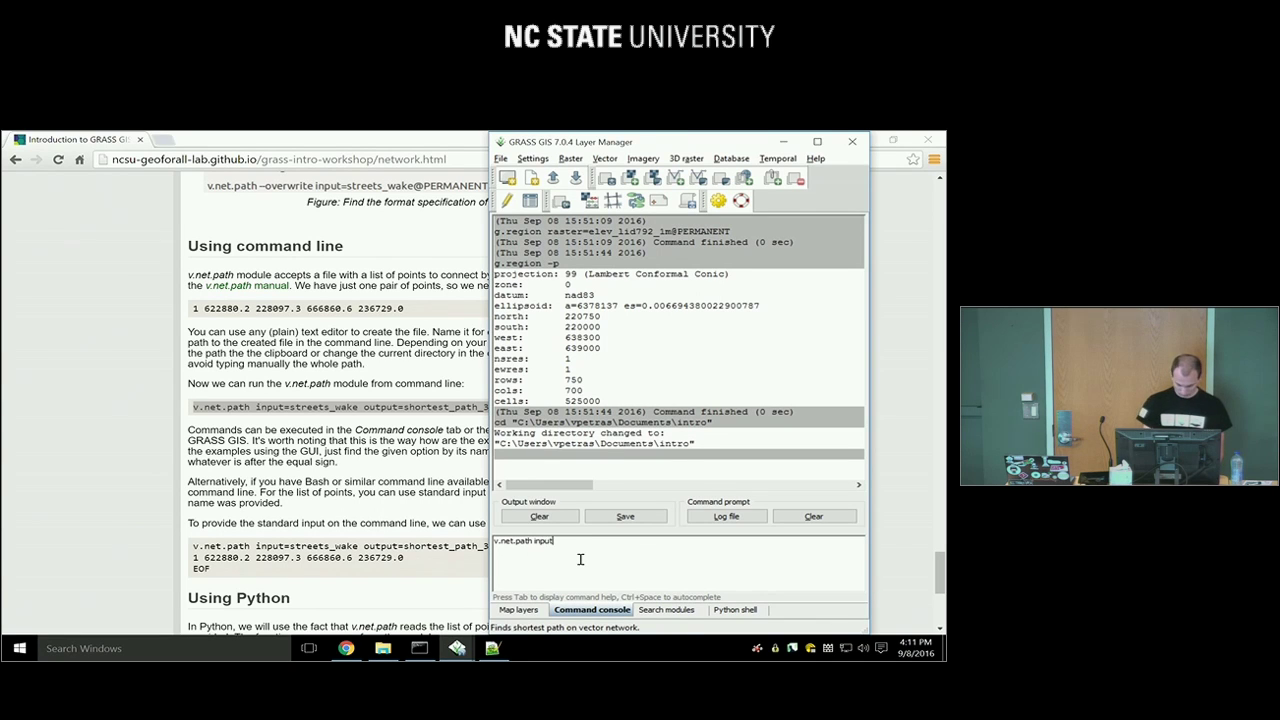
type("=")
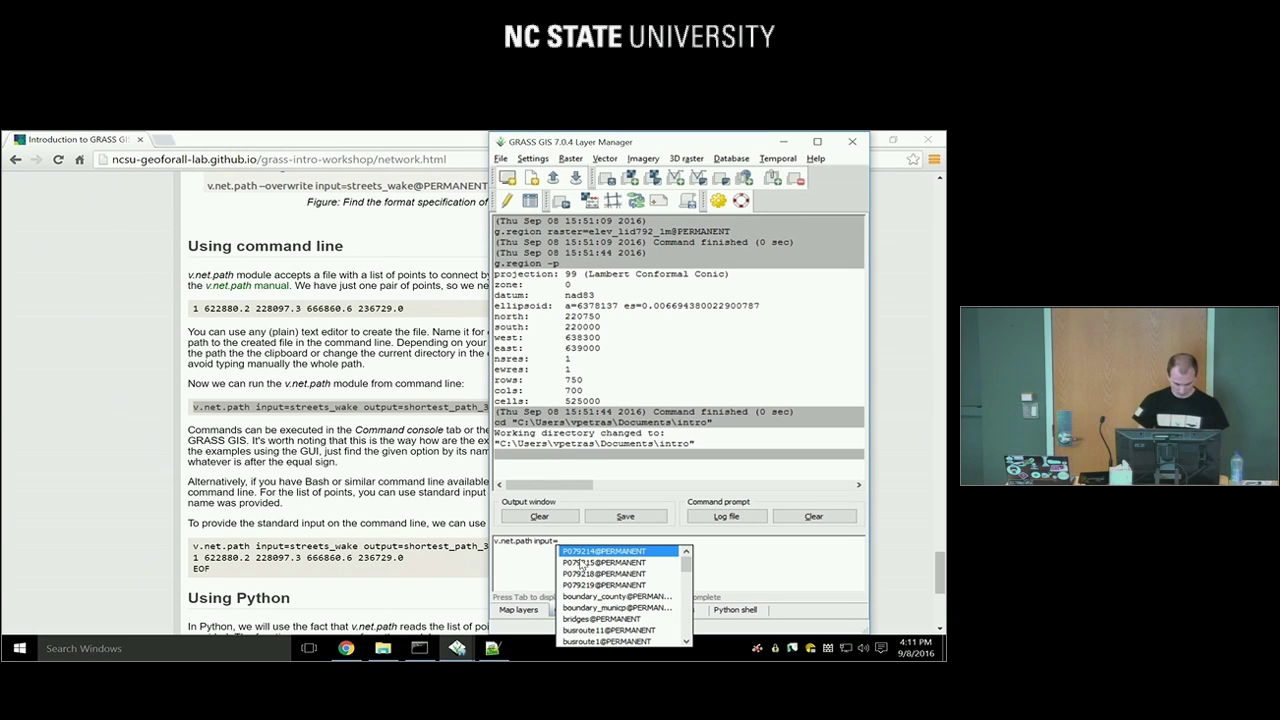
type("stree")
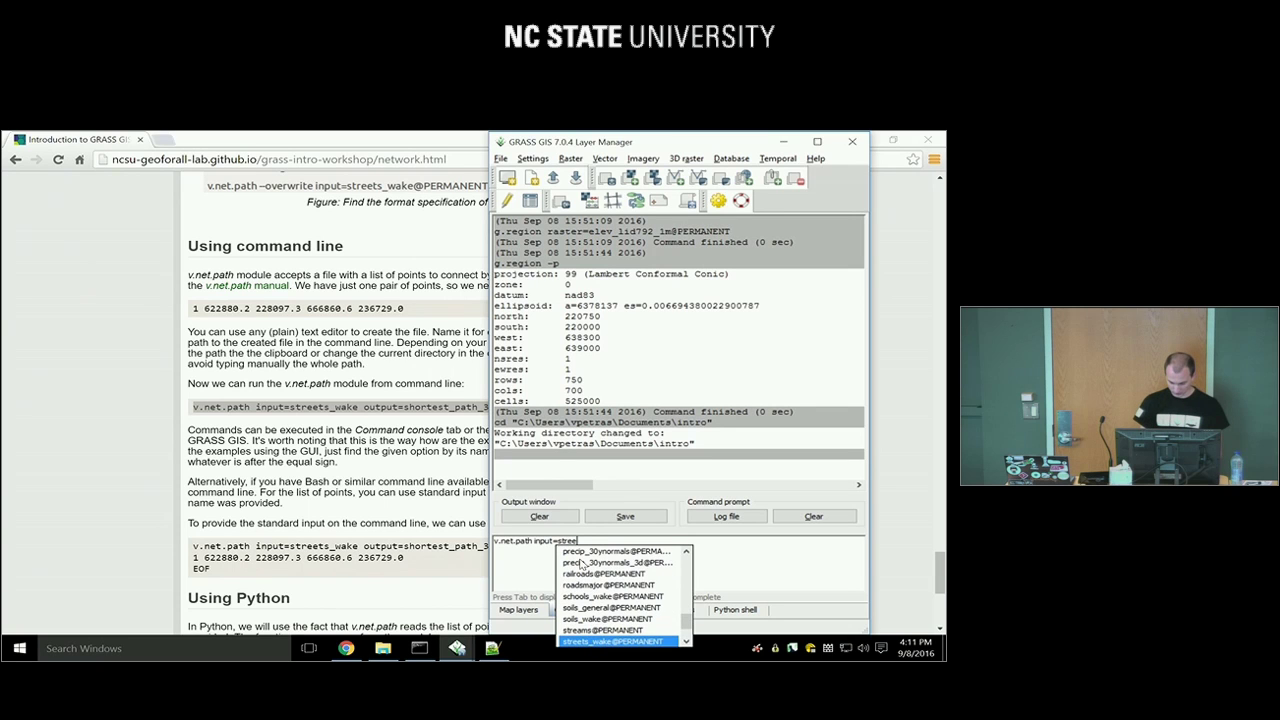
key("Return")
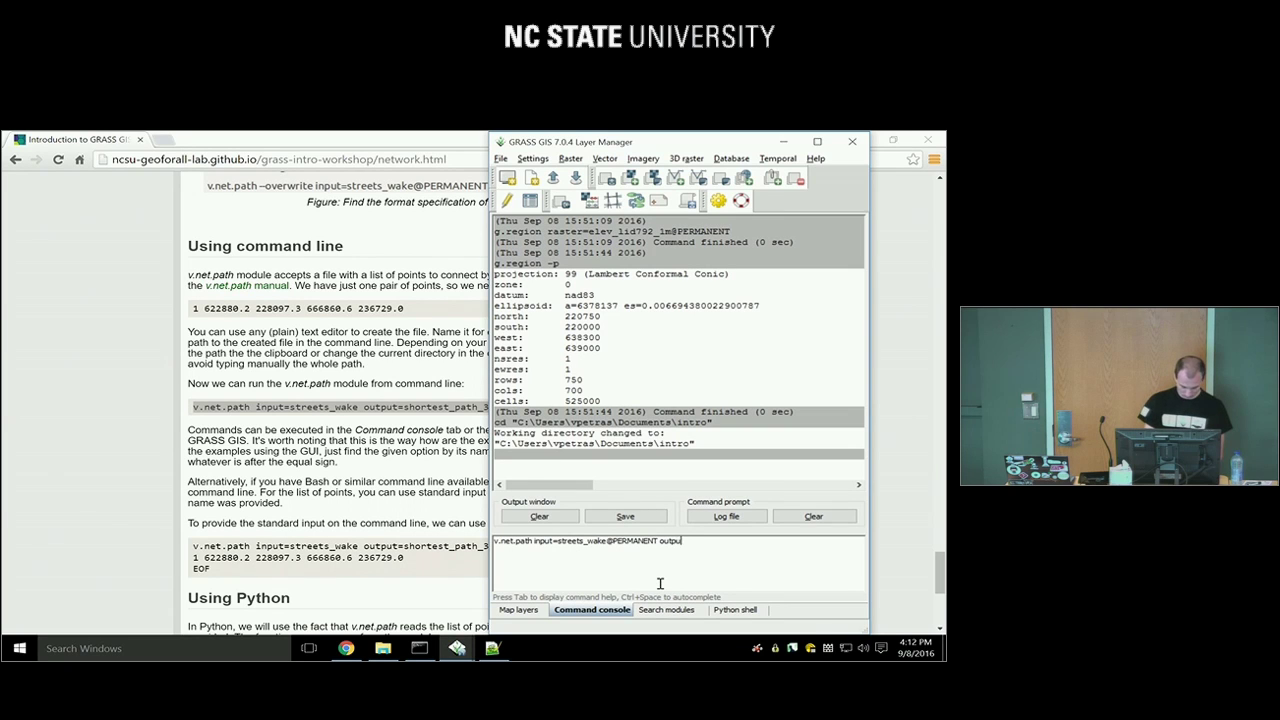
type("=")
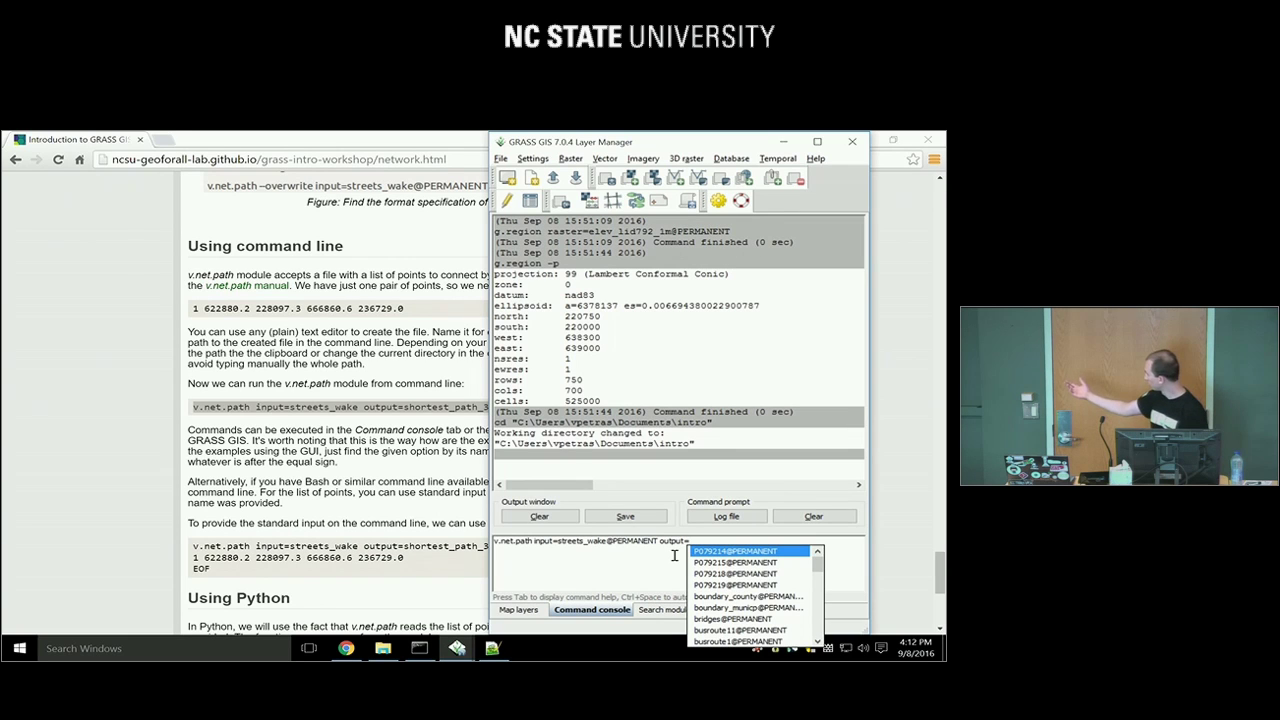
type("pet")
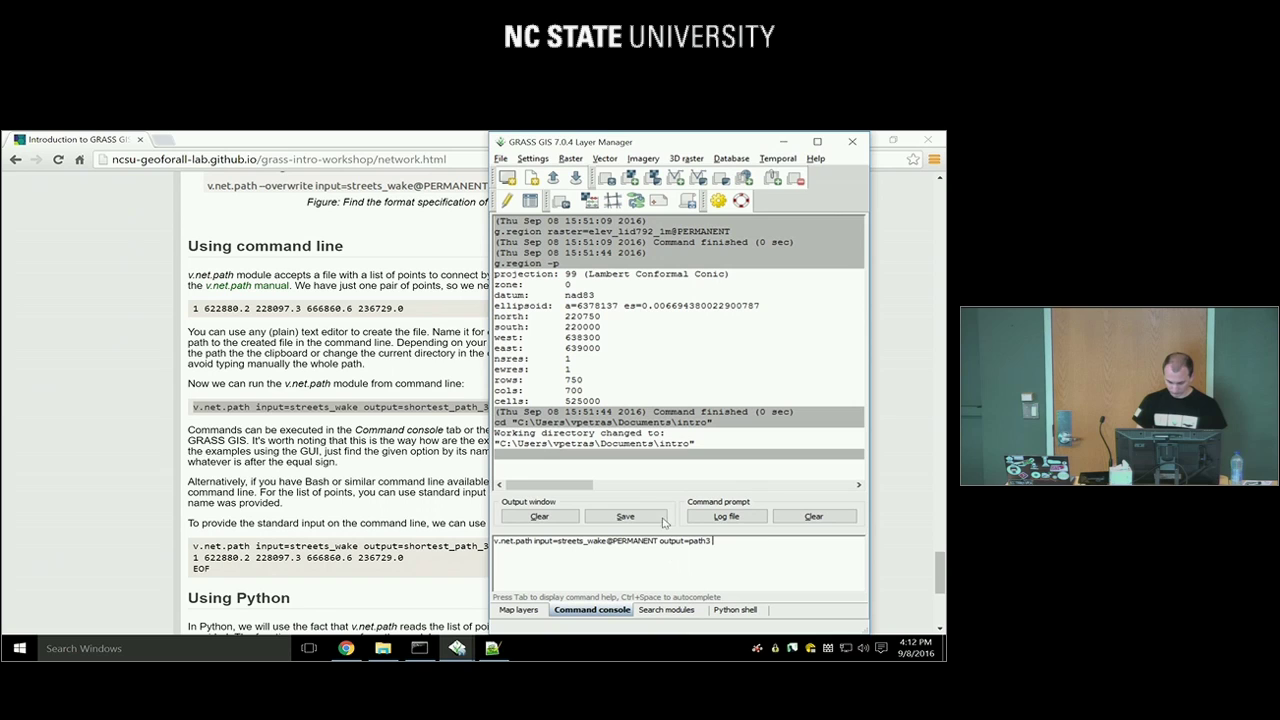
Check the file parameter in the workshop page's example, then complete the v.net.path command with file=path.txt and run it
left_click_drag(702, 147, 348, 150)
left_click(495, 405)
left_click_drag(495, 405, 519, 402)
key("alt+Tab")
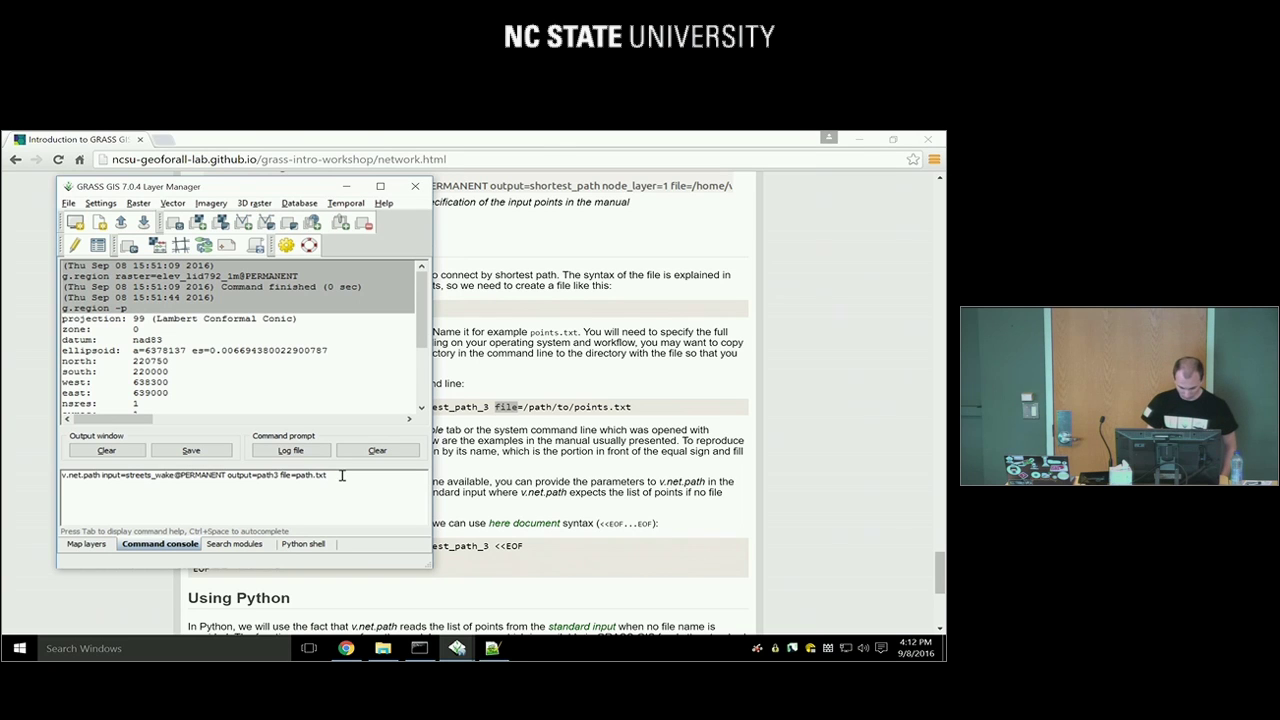
key("Return")
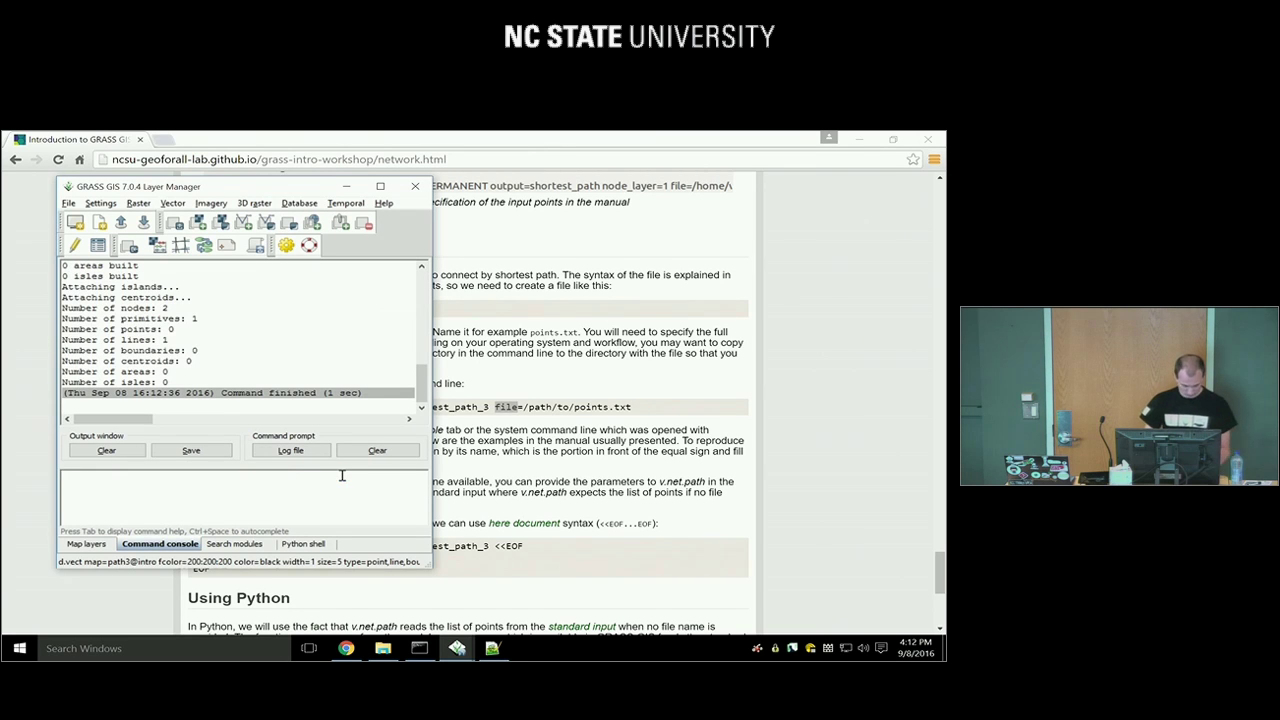
Bring the Map Display forward and set the path3 layer's feature color to bright green
key("alt+Tab")
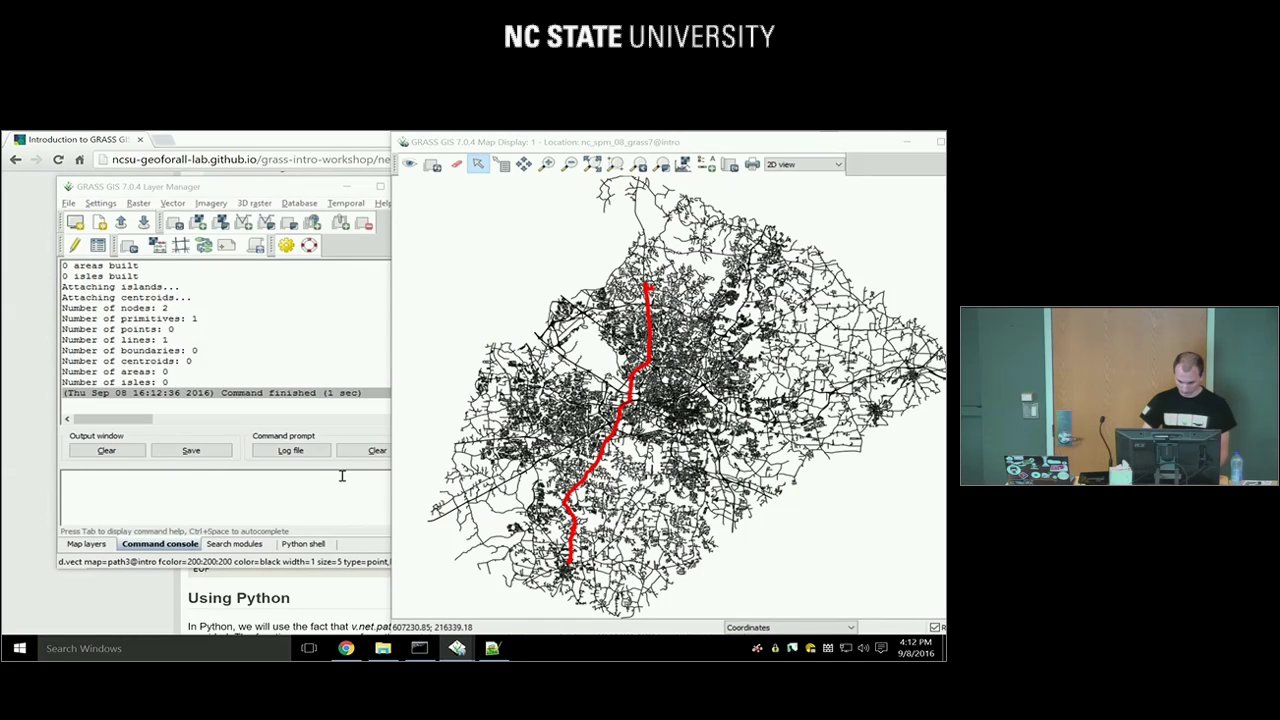
left_click(86, 544)
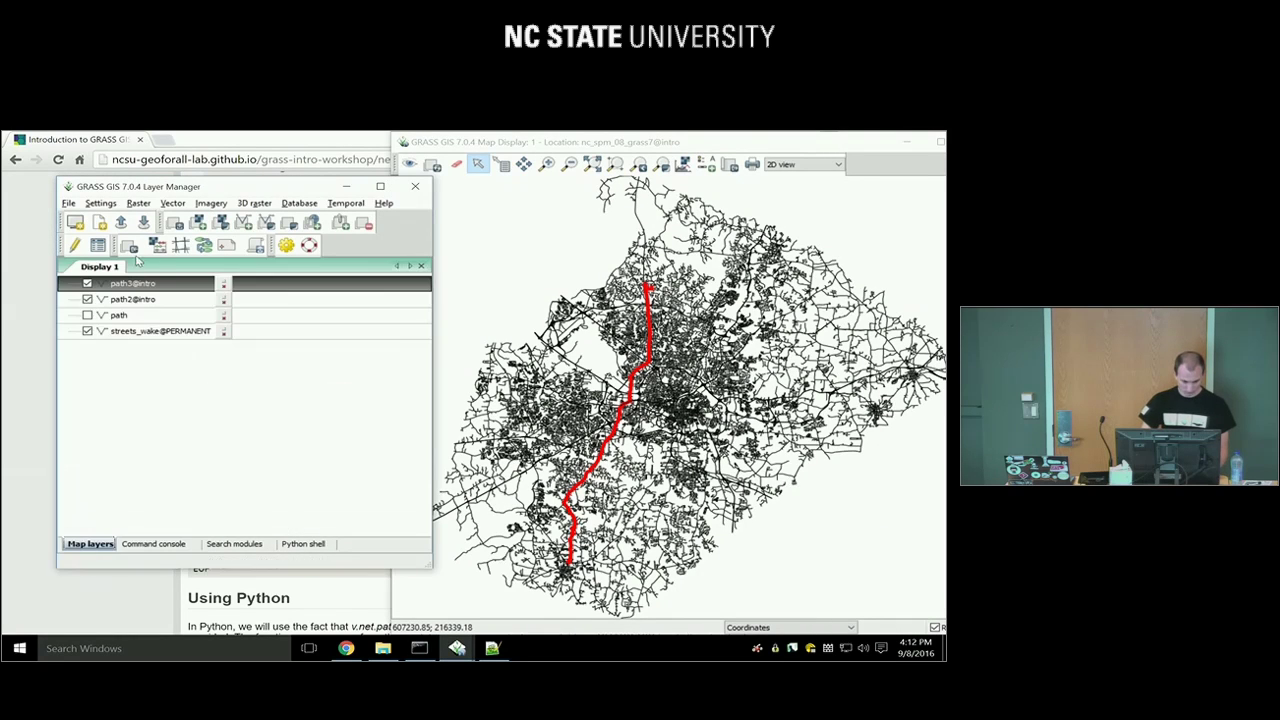
double_click(143, 285)
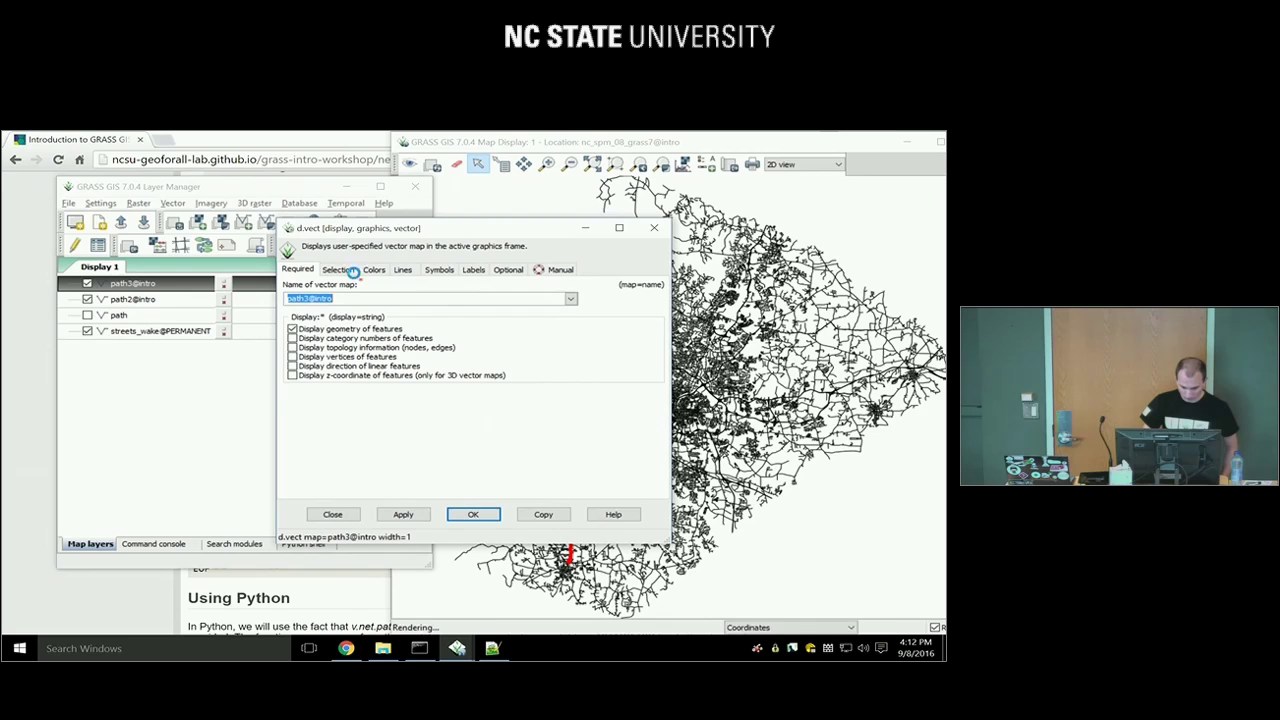
left_click(372, 271)
left_click(369, 316)
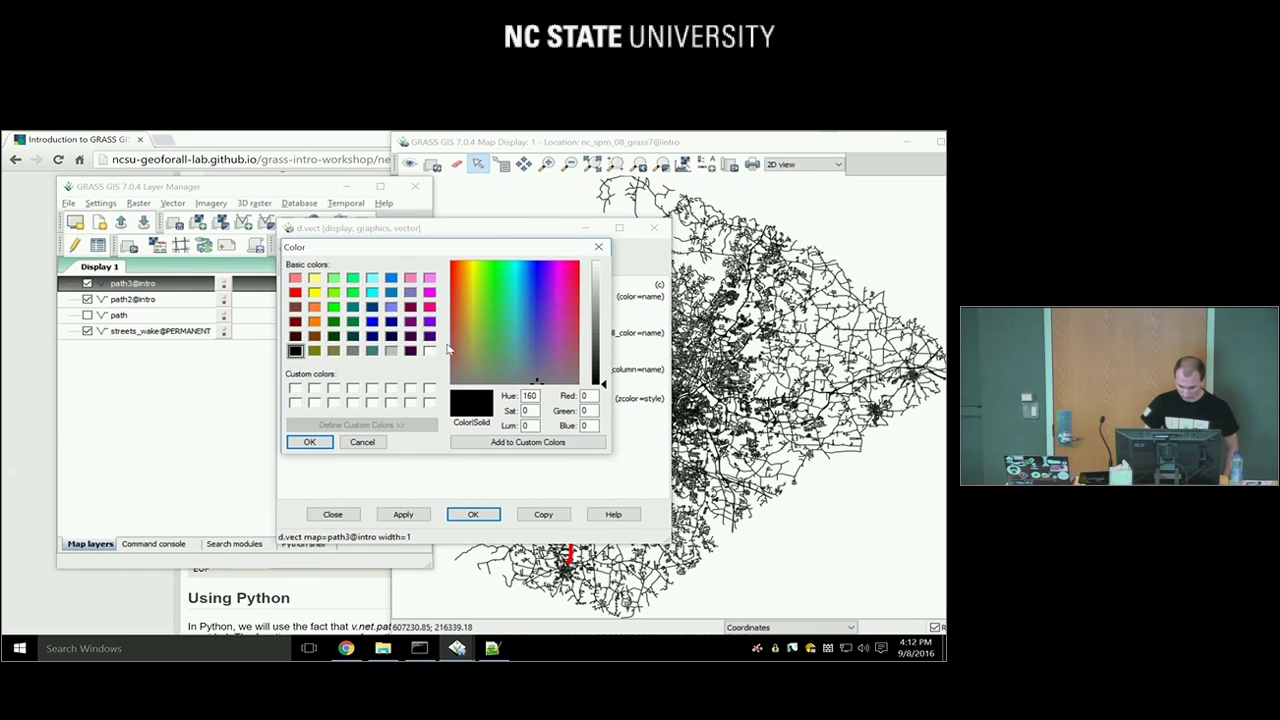
left_click(334, 307)
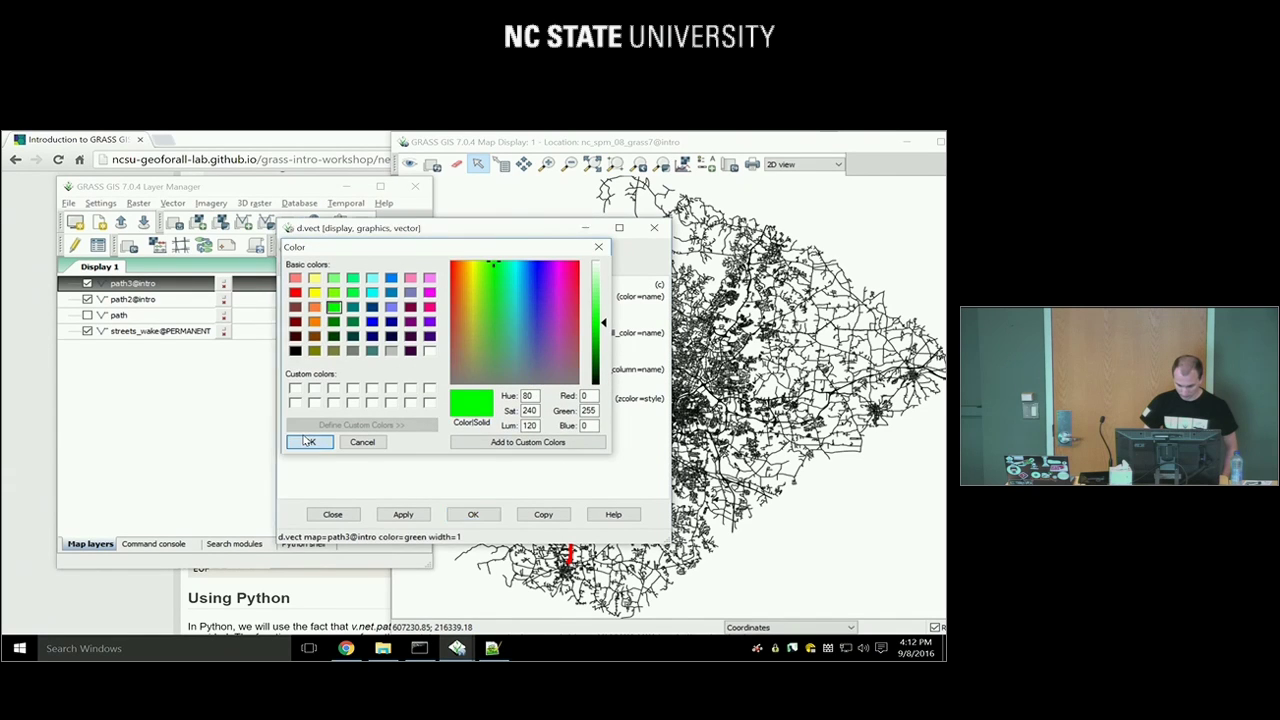
left_click(296, 444)
Set the path3 layer's line width to 6, apply it to the map, and close the layer properties
left_click(406, 270)
double_click(352, 295)
type("6")
left_click(413, 513)
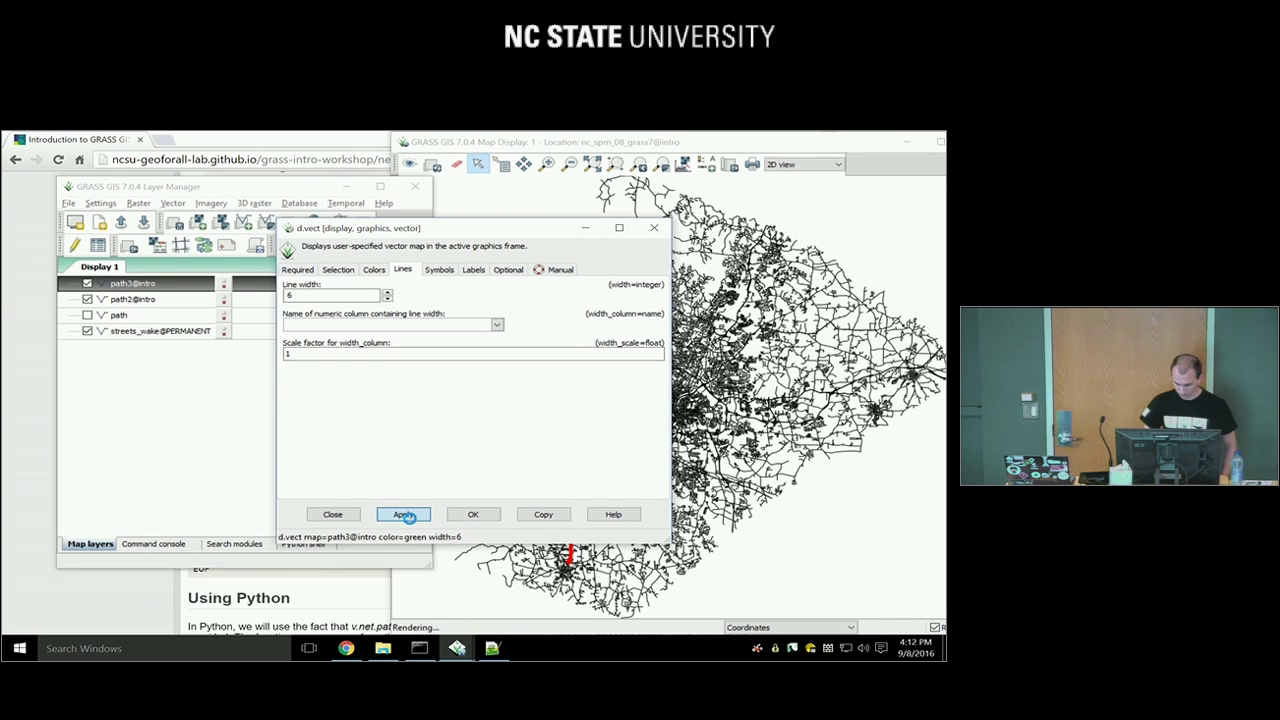
left_click_drag(557, 234, 312, 229)
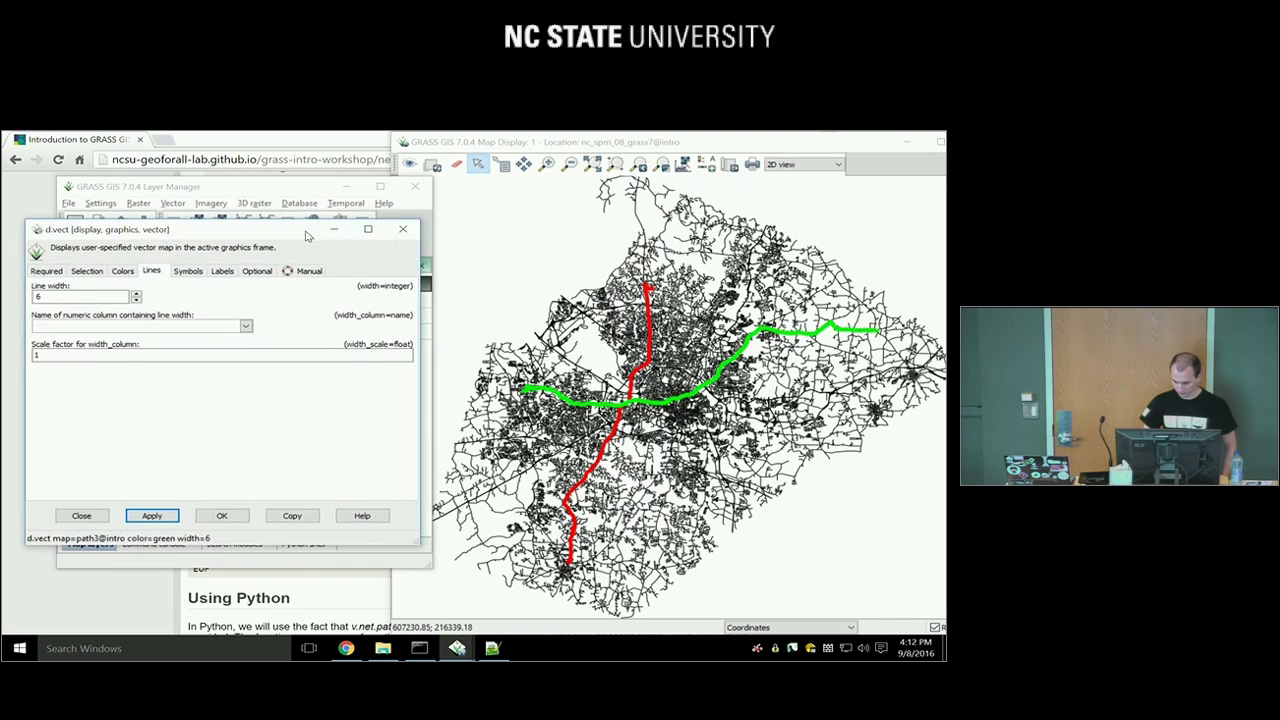
left_click(409, 222)
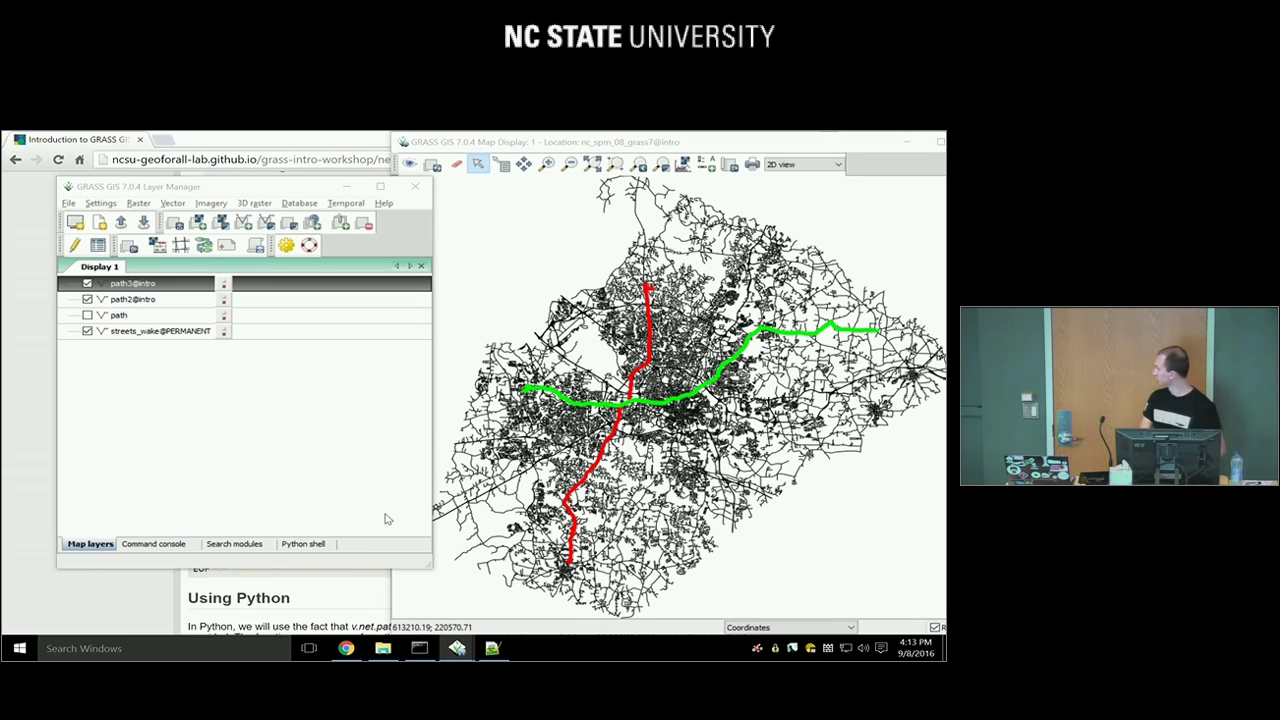
On the workshop page, highlight the <<EOF here-document block of the v.net.path example, then view the Using Python section
left_click(323, 586)
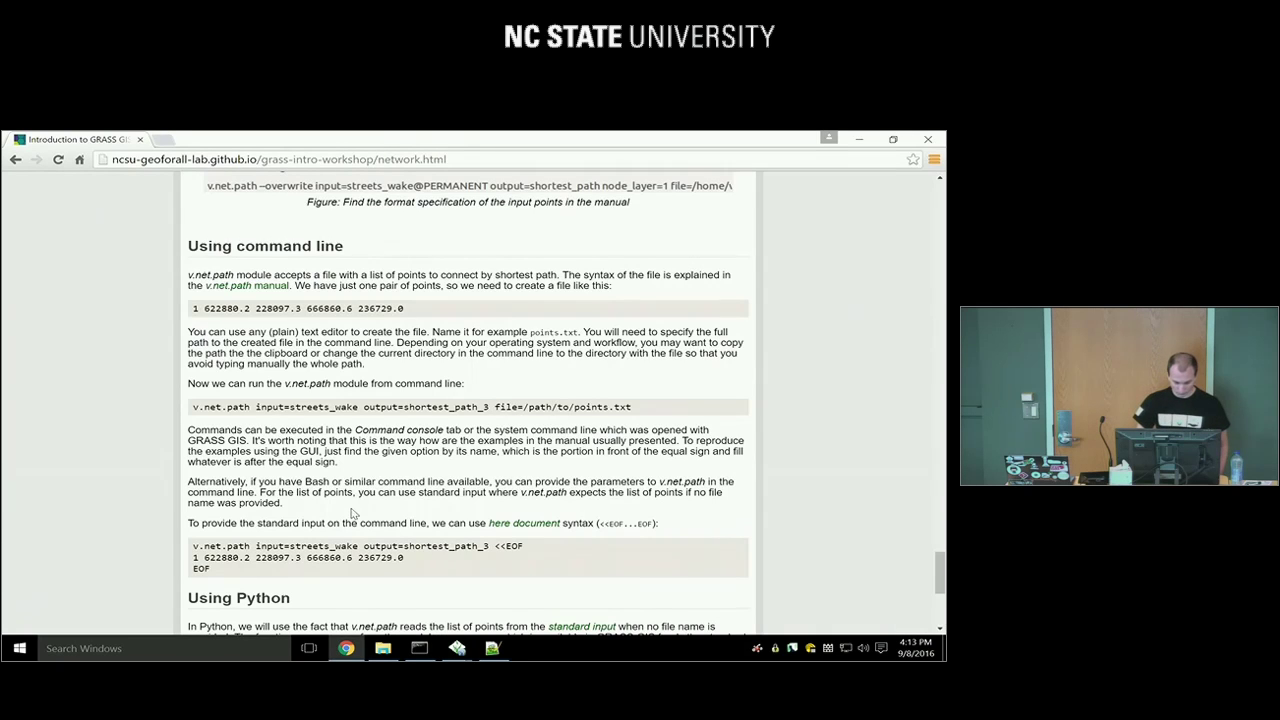
scroll(352, 513, "down", 2)
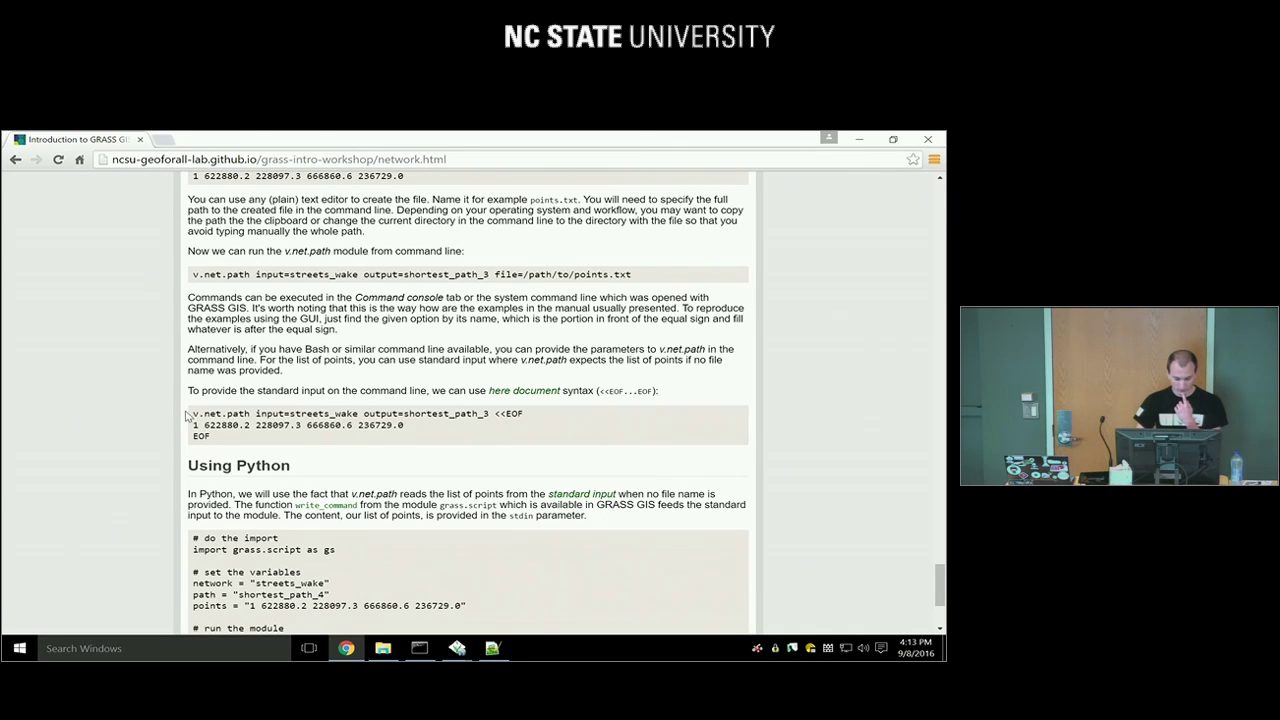
left_click_drag(310, 436, 494, 418)
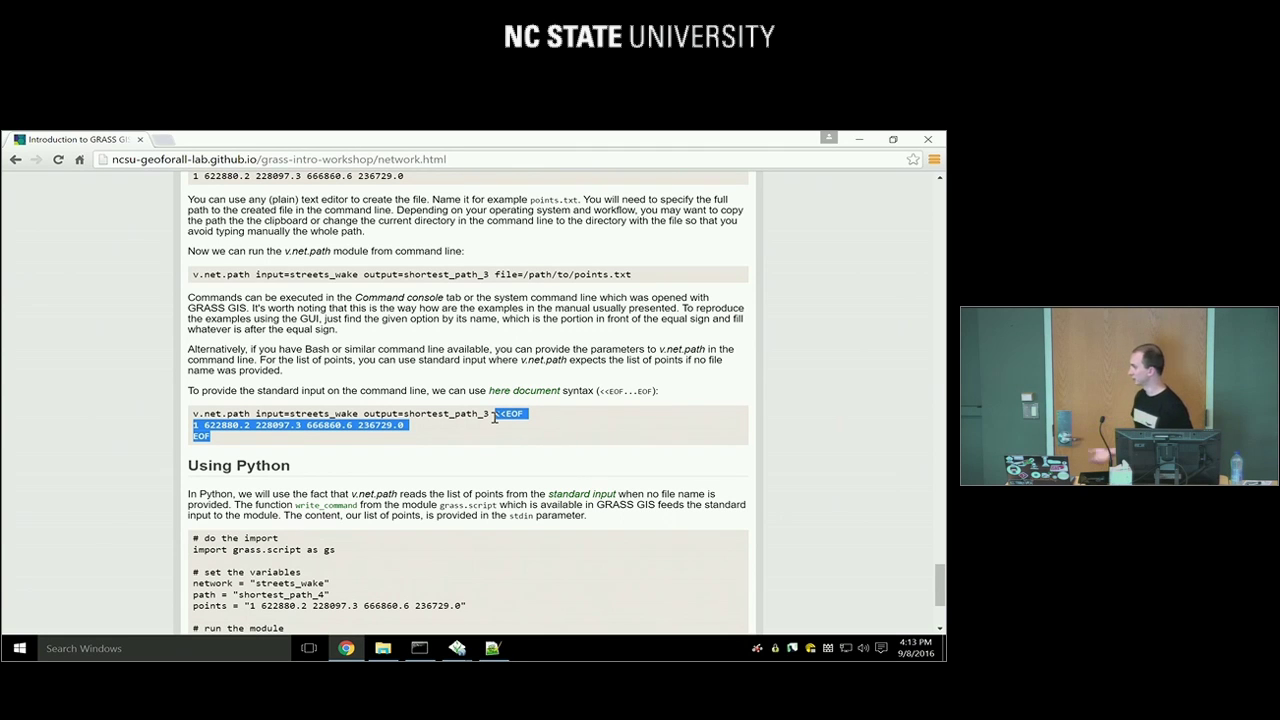
left_click(492, 432)
scroll(489, 444, "down", 3)
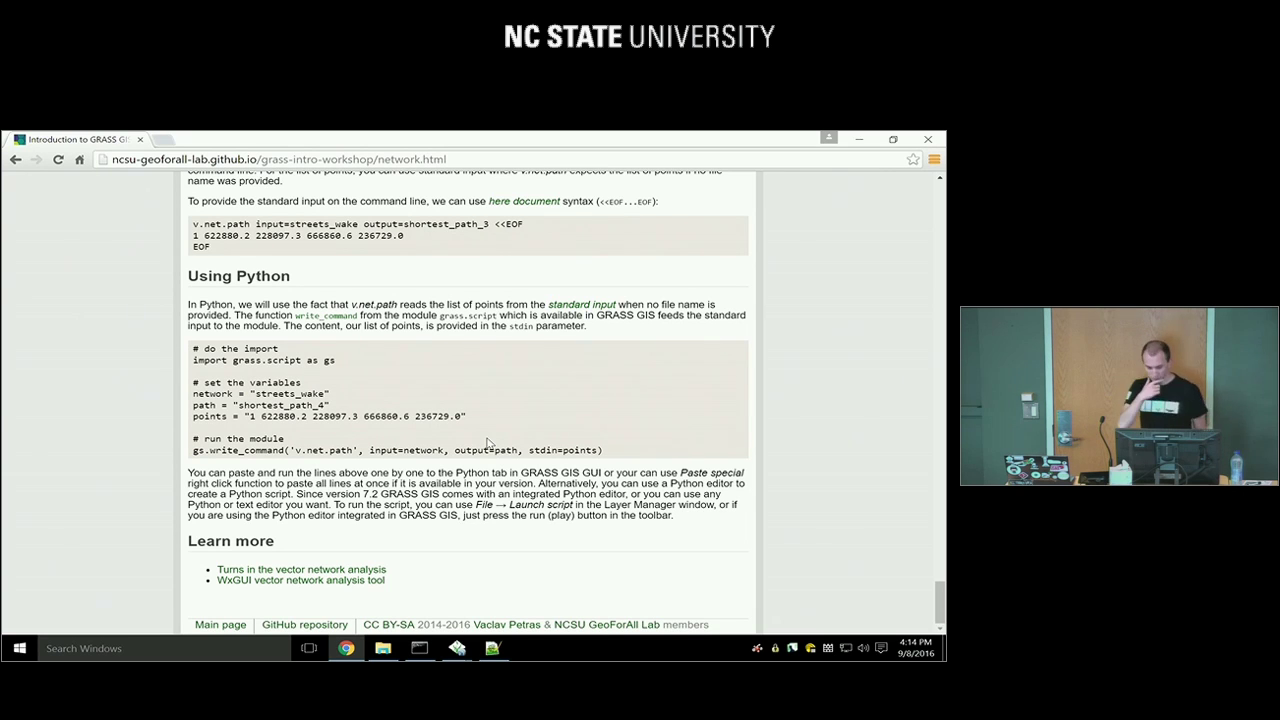
Switch back to the GRASS GIS Layer Manager and Map Display, and evaluate 5 + 5 in the Python shell
key("alt+Tab")
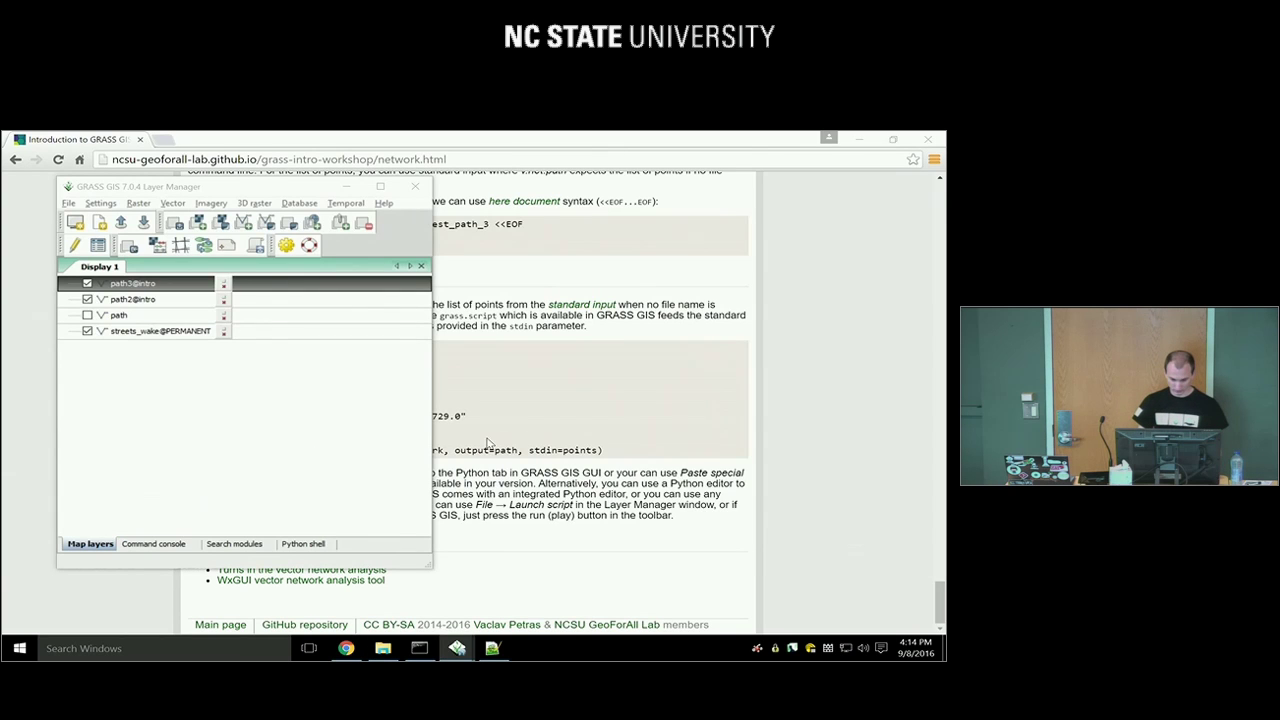
key("alt+Tab")
key("alt+Tab")
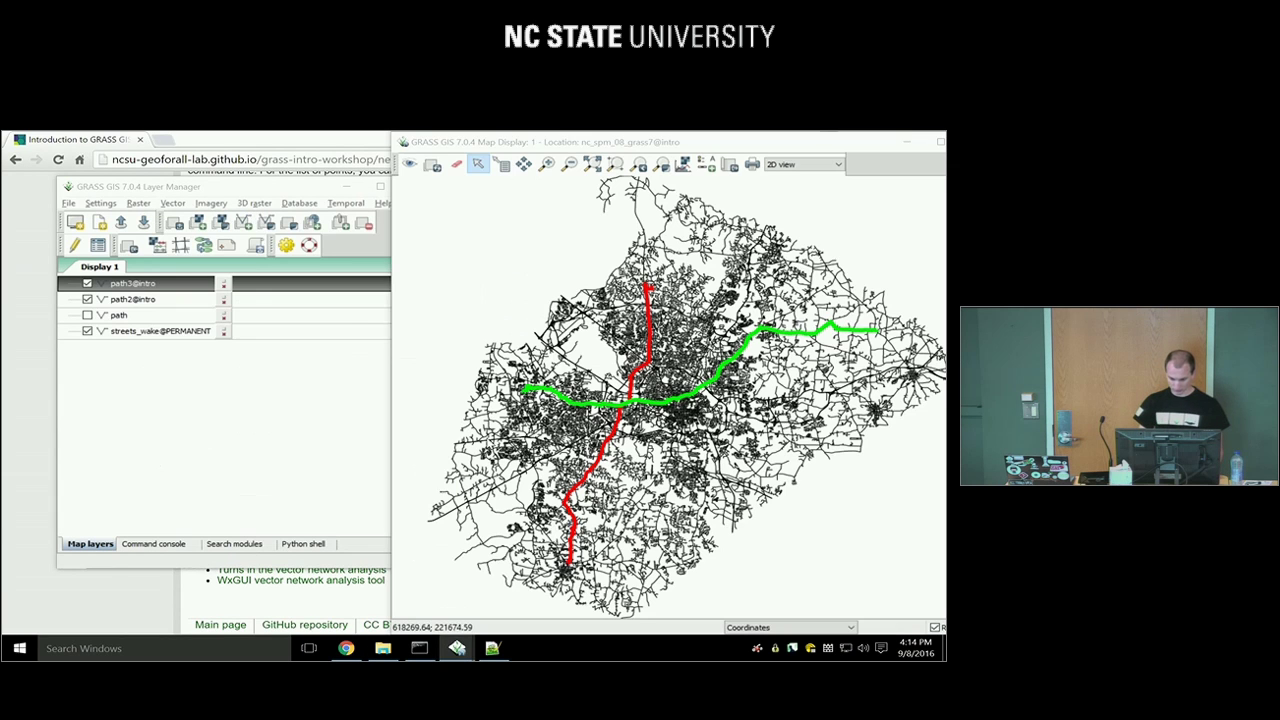
left_click(303, 544)
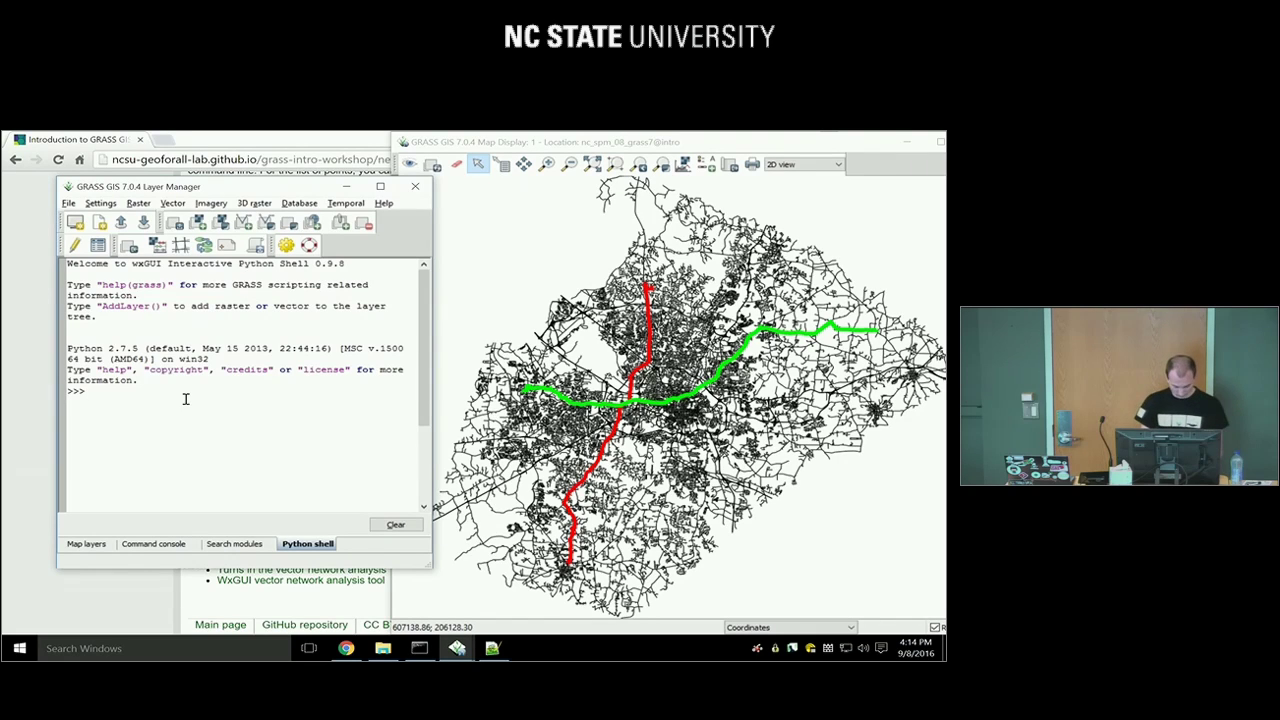
type("5 + 5")
key("Return")
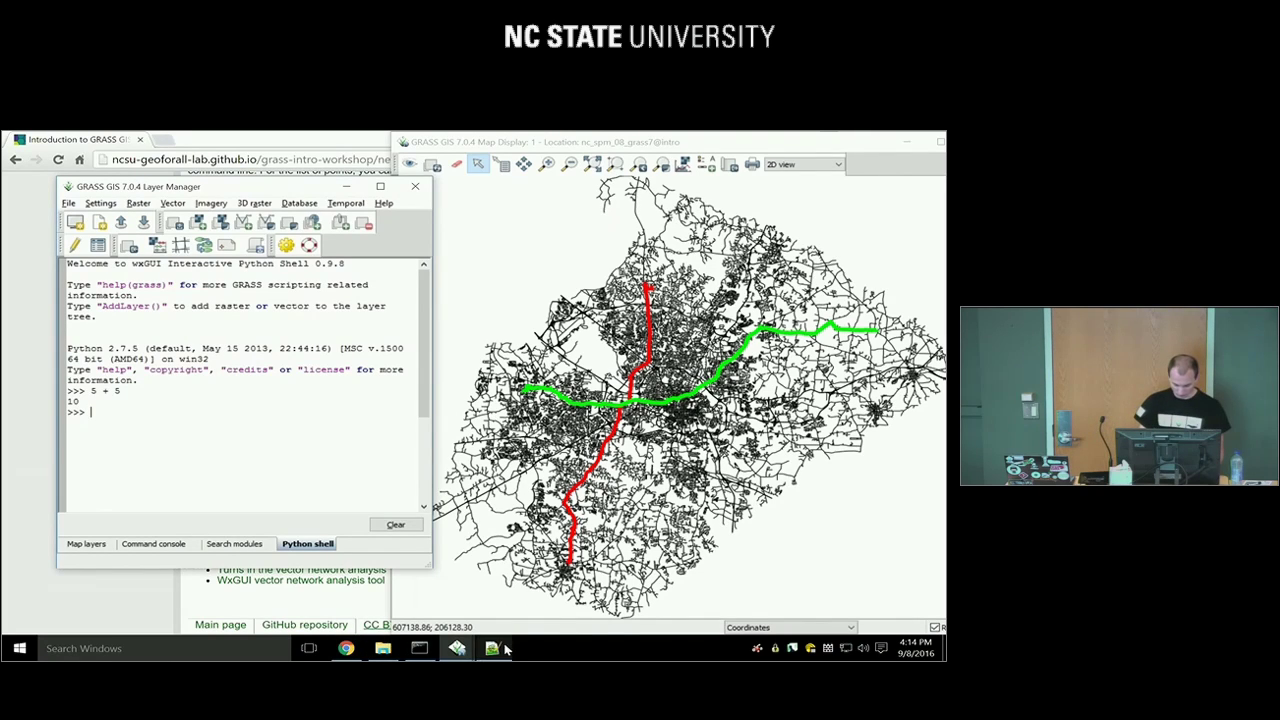
Arrange the workshop page and the Layer Manager side by side, and enlarge the Layer Manager slightly
mouse_move(433, 651)
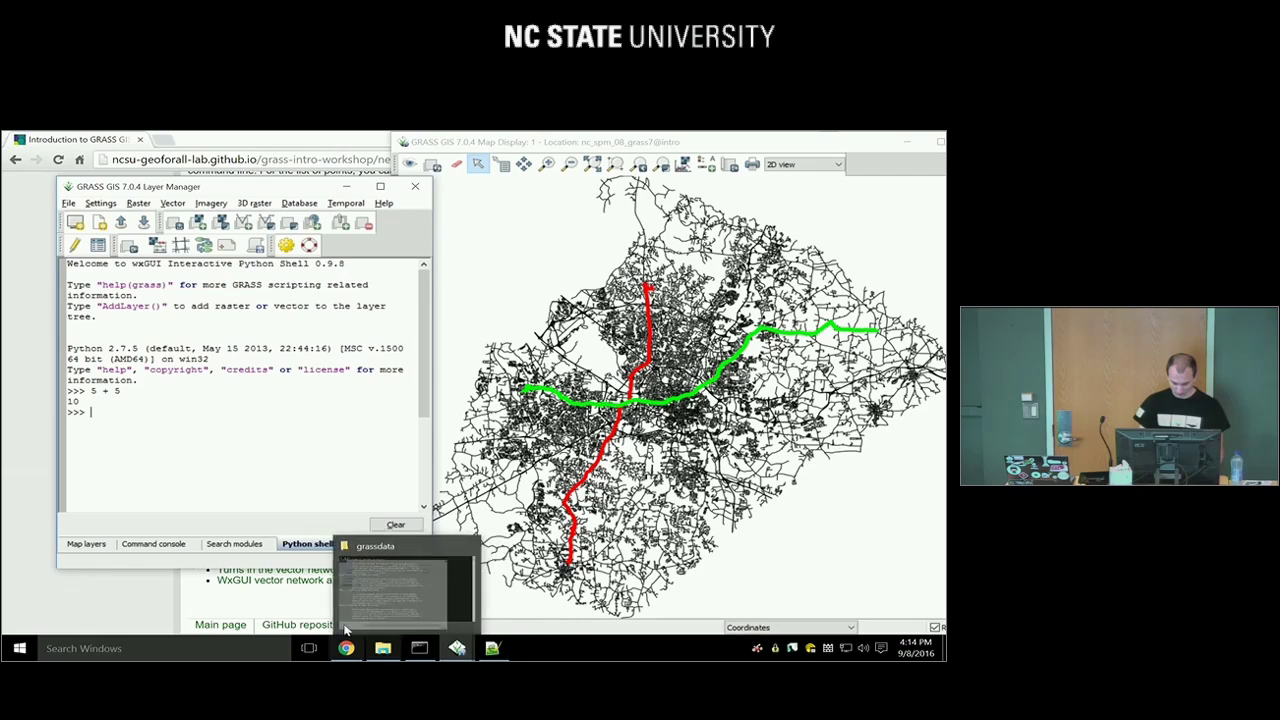
left_click(346, 648)
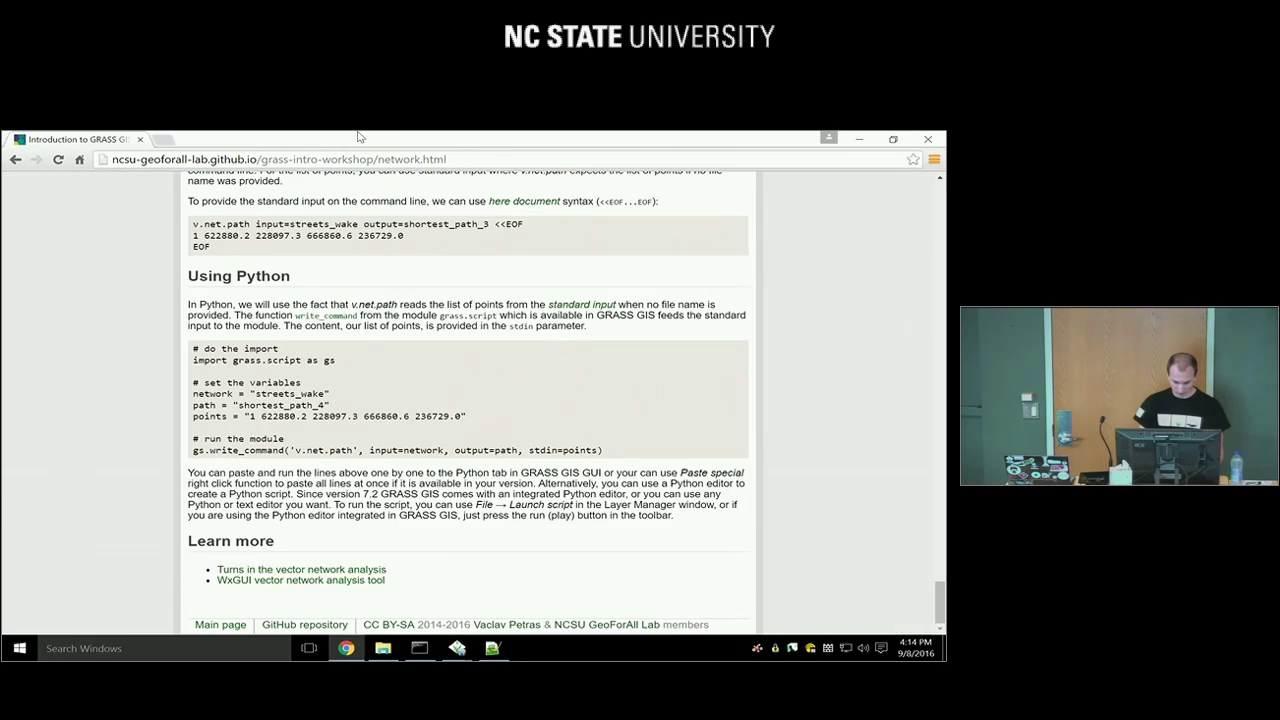
key("super+Right")
left_click(298, 190)
left_click_drag(298, 190, 240, 149)
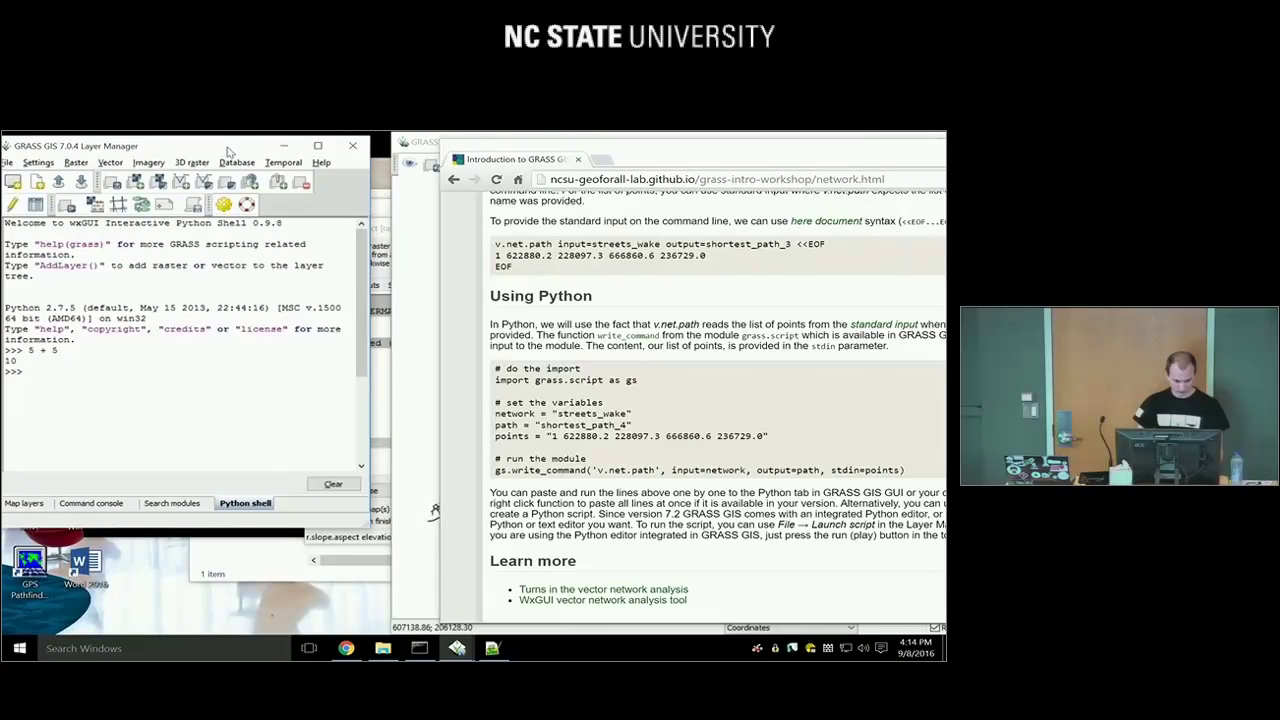
left_click_drag(381, 553, 406, 578)
left_click_drag(247, 152, 271, 173)
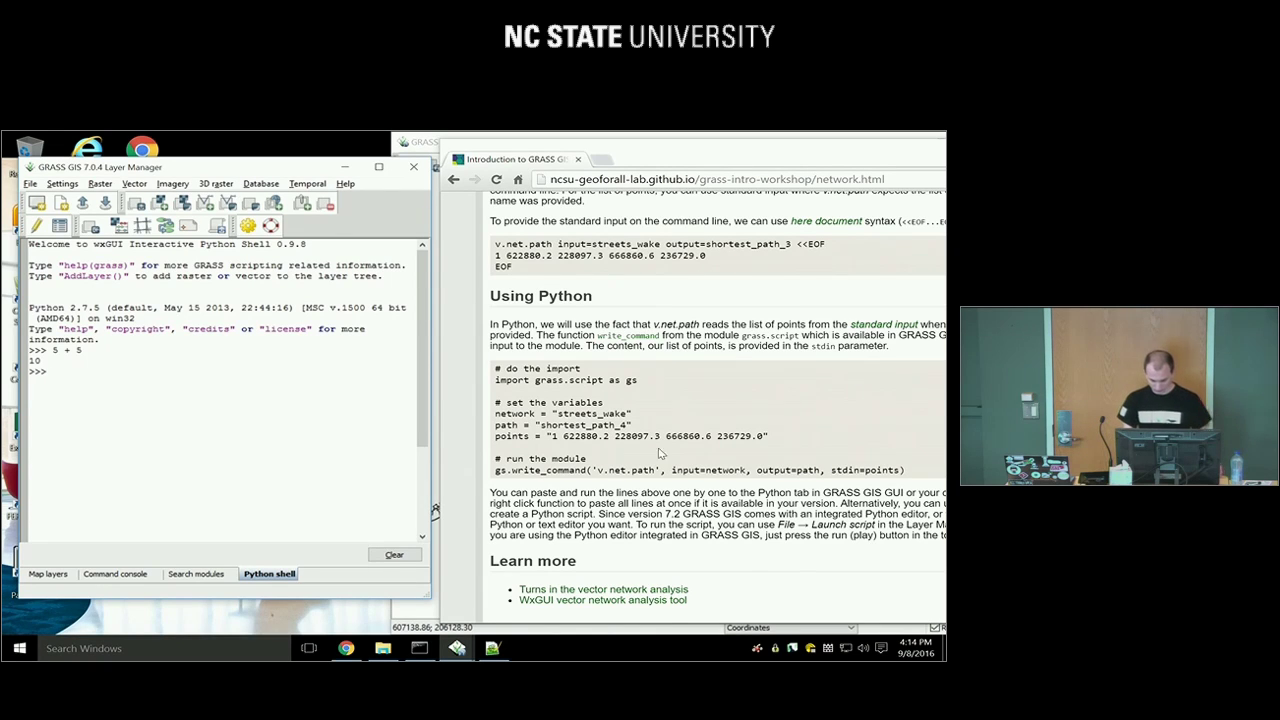
Enlarge the workshop page's text at the Using Python section and highlight grass.script in the import line
scroll(659, 475, "up", 5)
scroll(659, 475, "down", 10)
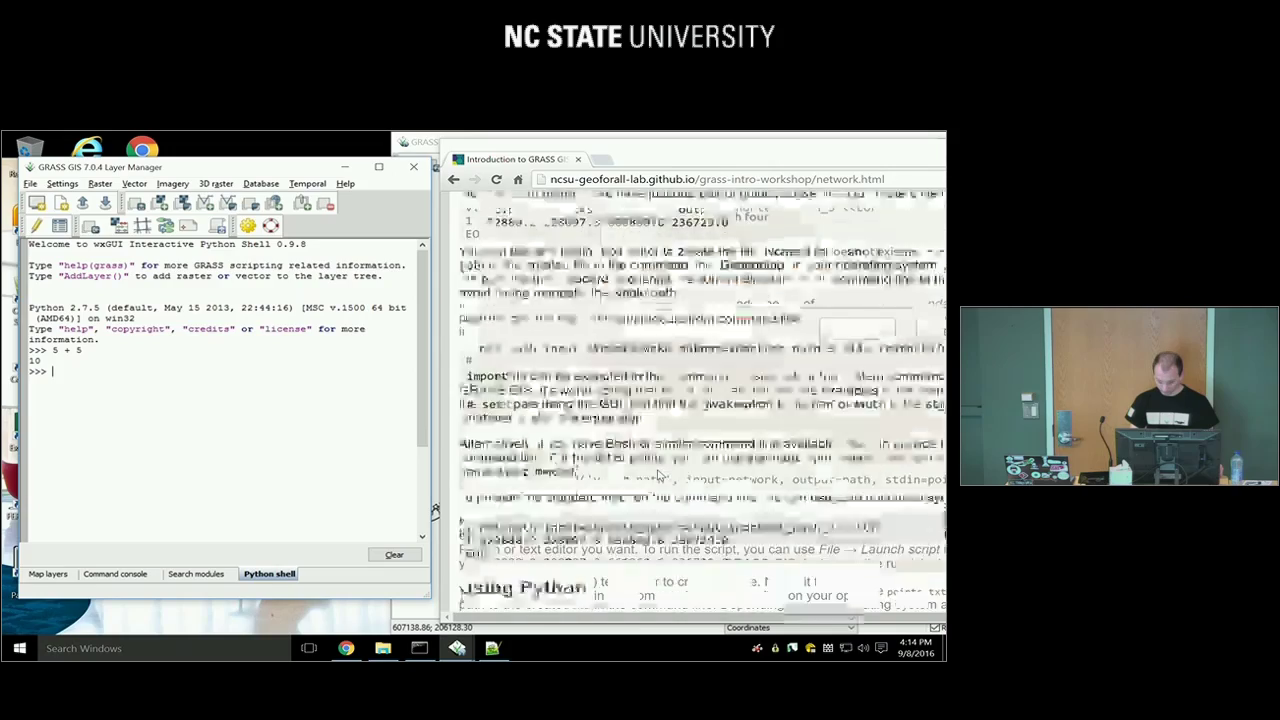
scroll(659, 470, "down", 2)
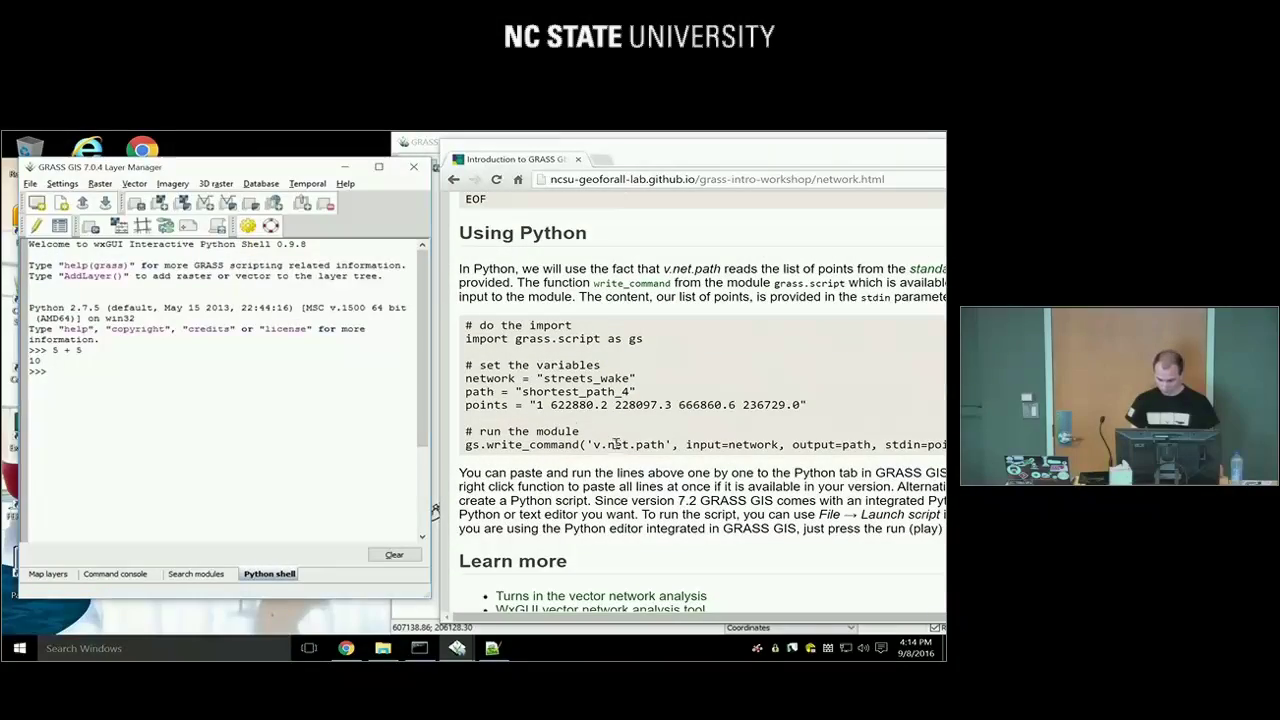
left_click(575, 428)
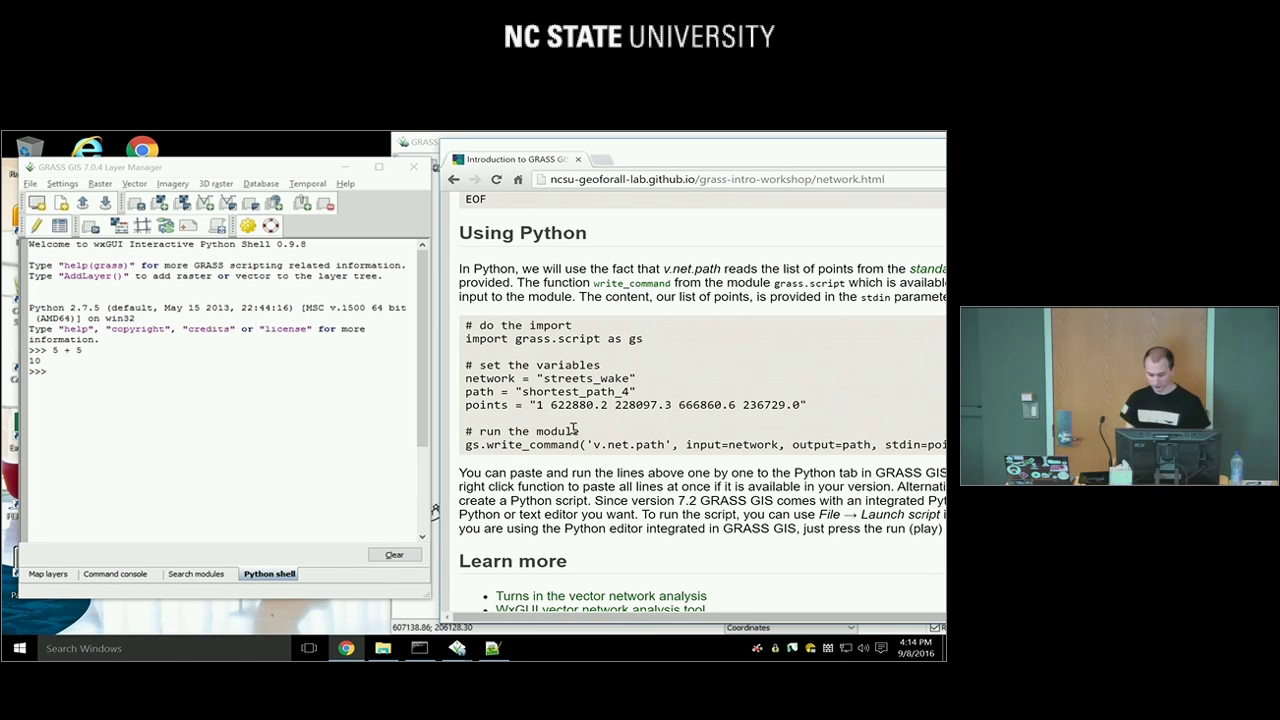
left_click_drag(601, 339, 515, 339)
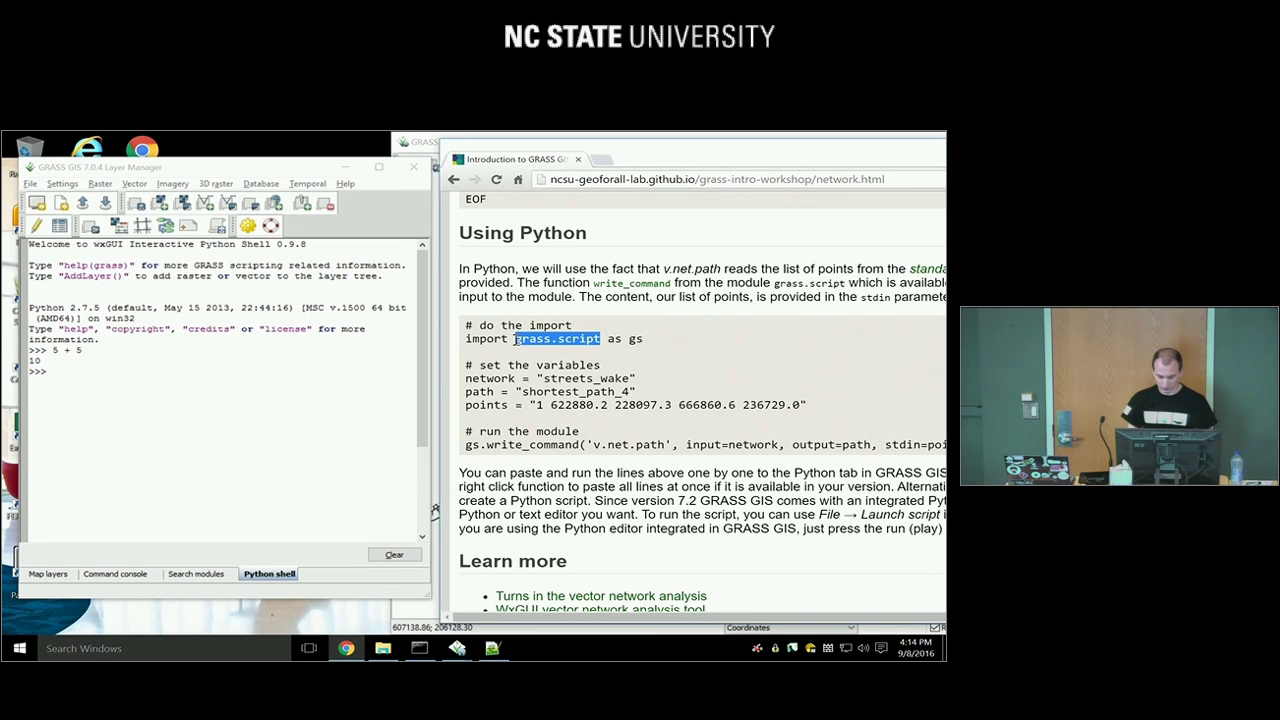
Copy the line import grass.script as gs from the workshop page and run it in the GRASS Python shell
left_click(645, 343)
left_click_drag(645, 343, 463, 343)
key("ctrl+c")
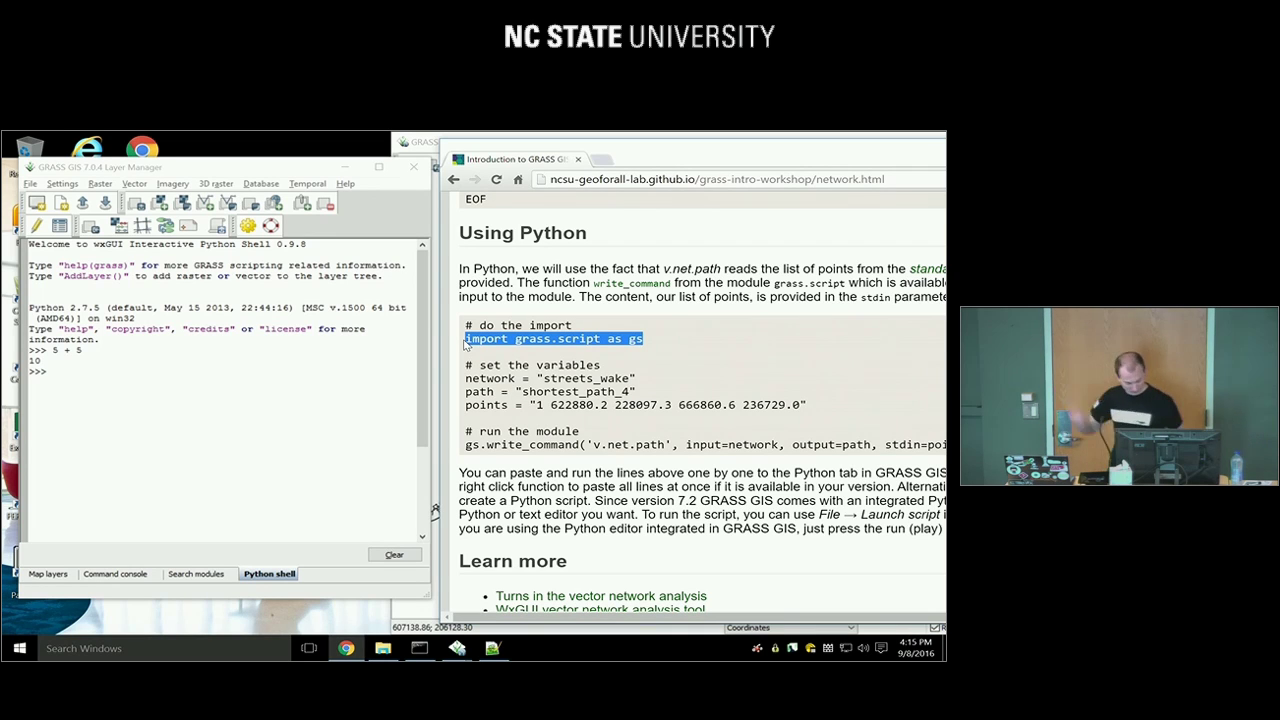
left_click(182, 385)
key("ctrl+v")
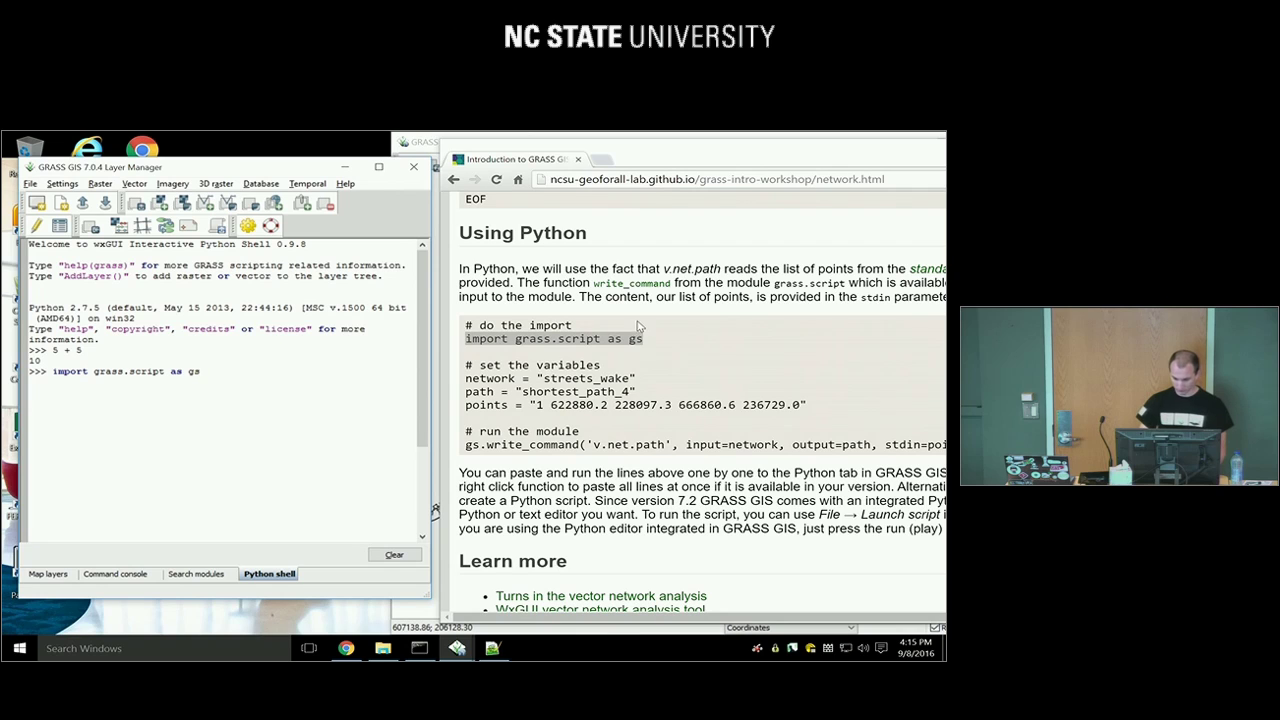
key("Return")
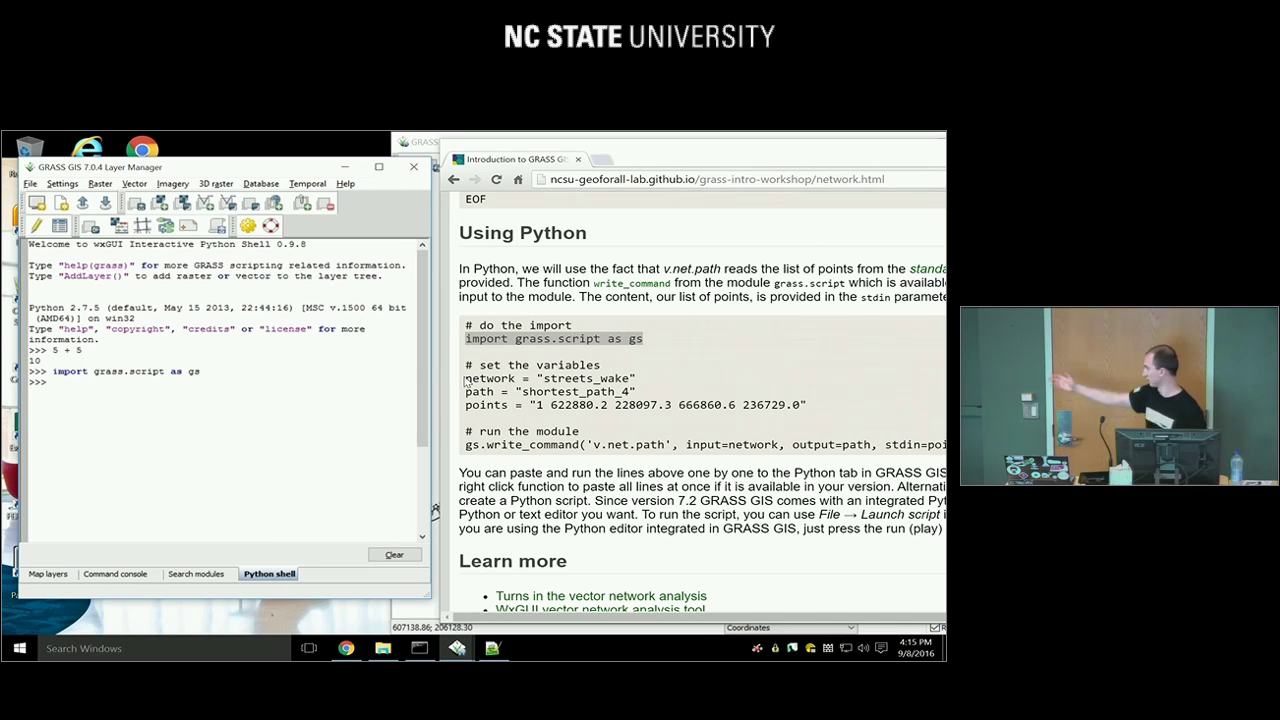
Copy the line network = "streets_wake" from the workshop page and run it in the GRASS Python shell
left_click_drag(465, 379, 660, 385)
key("ctrl+c")
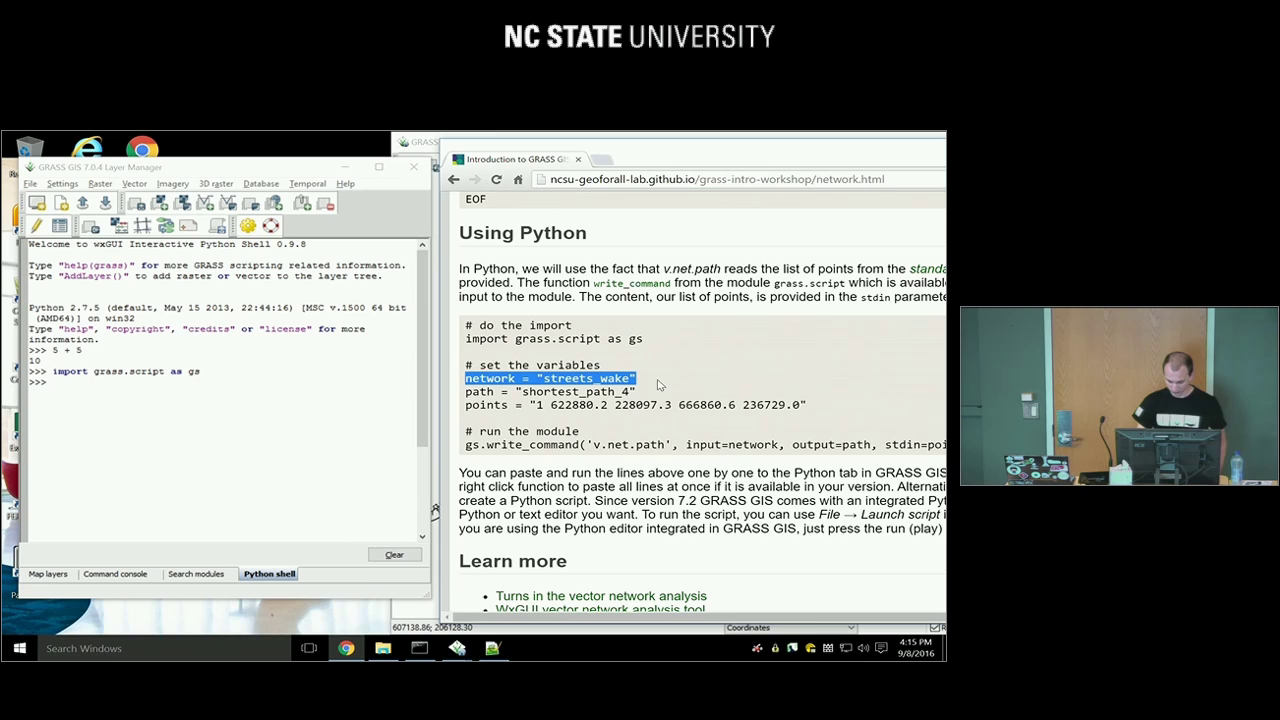
left_click(230, 405)
key("ctrl+v")
key("Return")
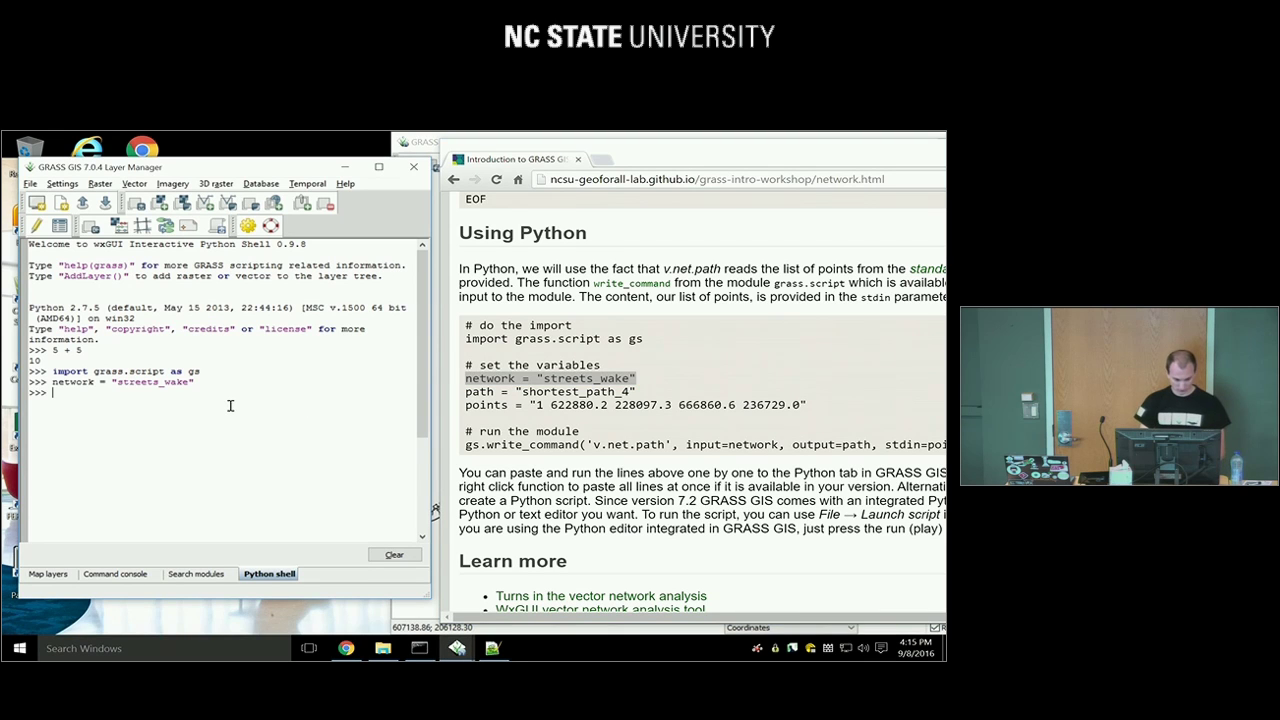
Copy the line path = "shortest_path_4" from the workshop page and run it in the Python shell
left_click_drag(465, 392, 652, 396)
key("ctrl+c")
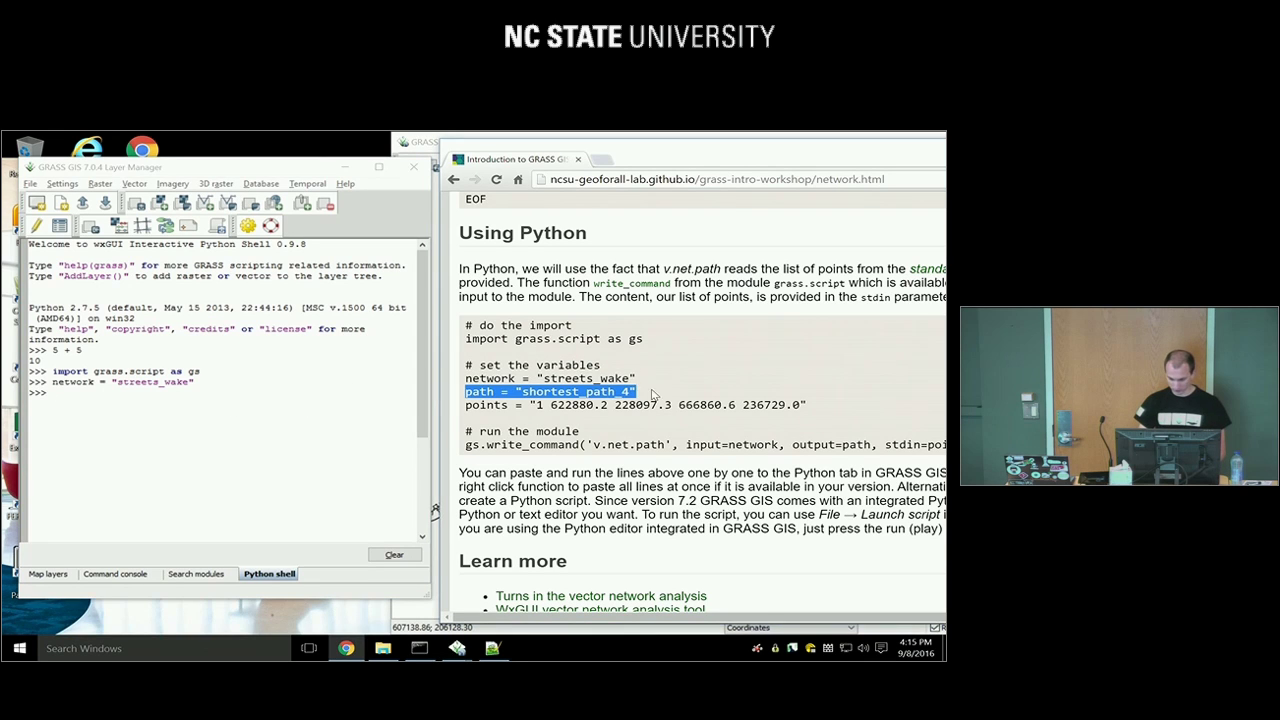
left_click(212, 432)
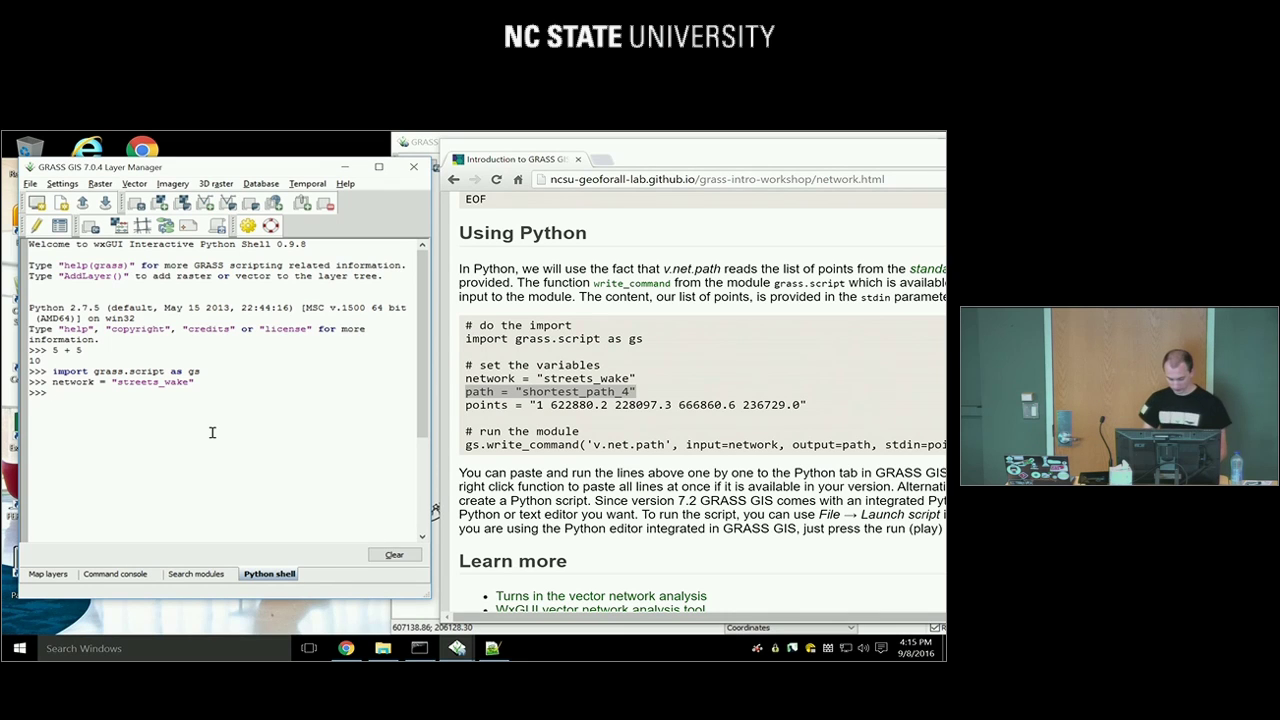
key("ctrl+v")
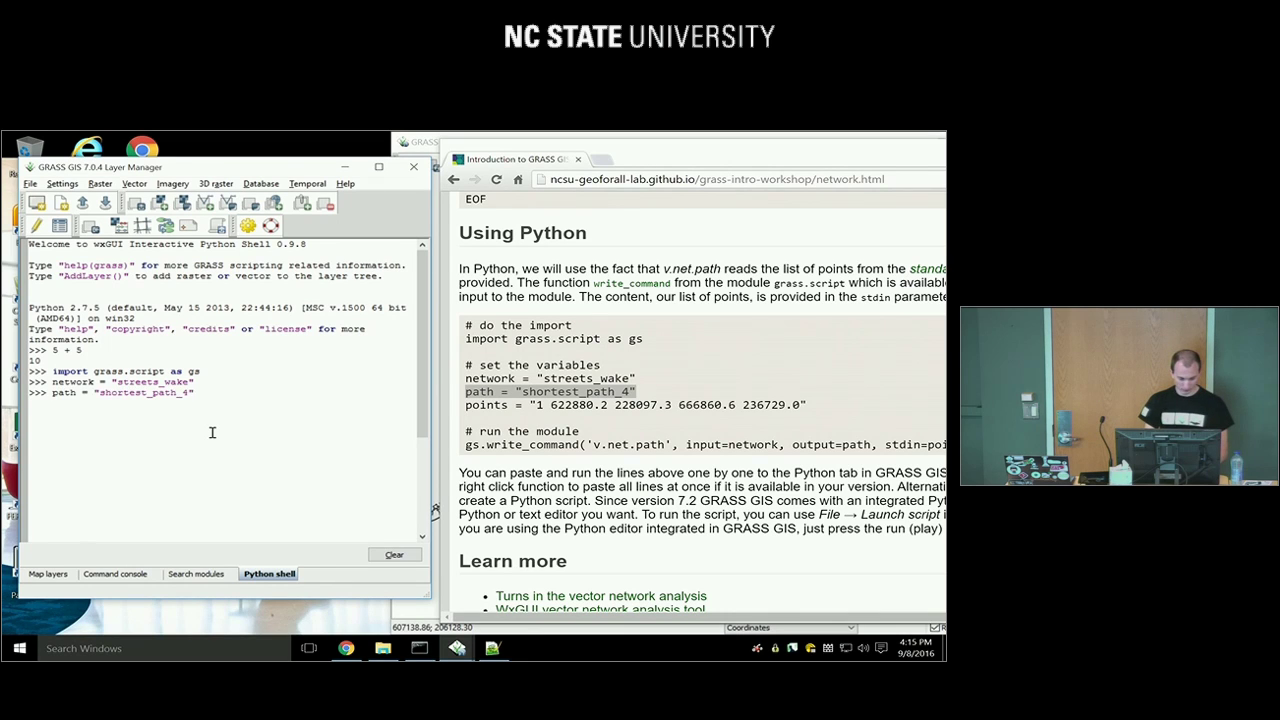
key("Return")
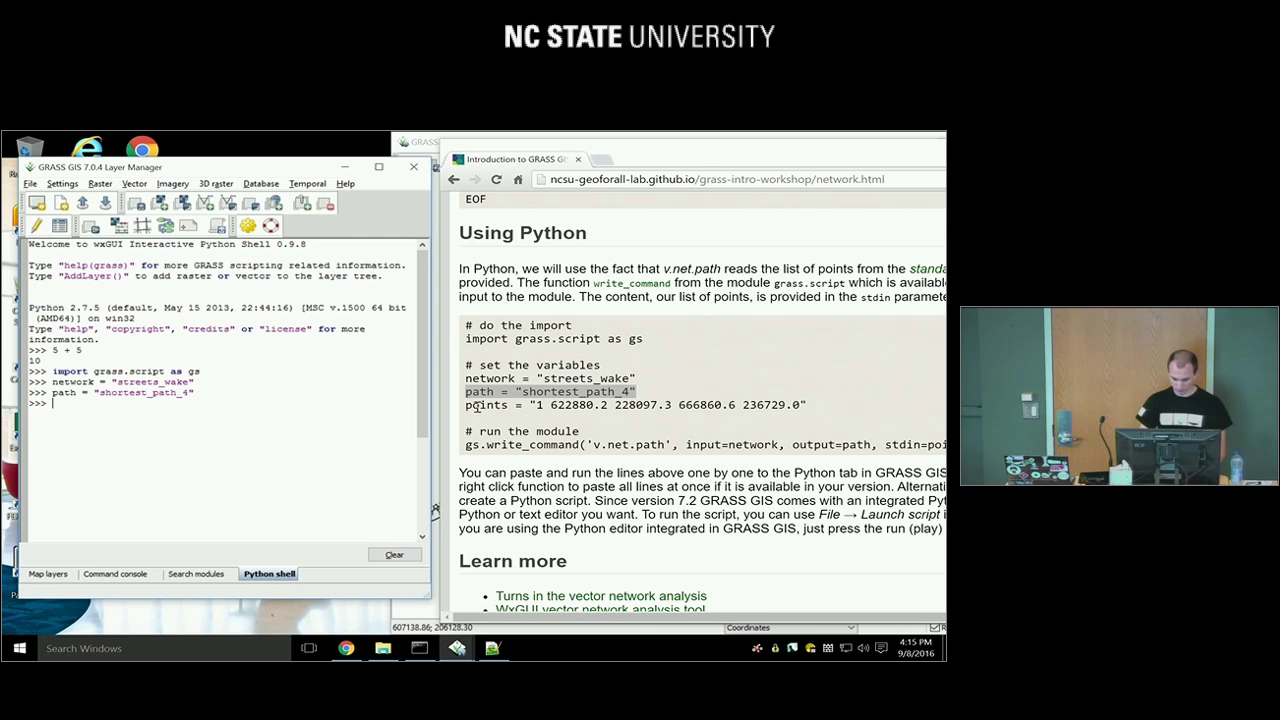
Copy the line points = "1 622880.2 228097.3 666860.6 236729.0" from the workshop page and run it in the Python shell
left_click_drag(467, 405, 807, 402)
key("ctrl+c")
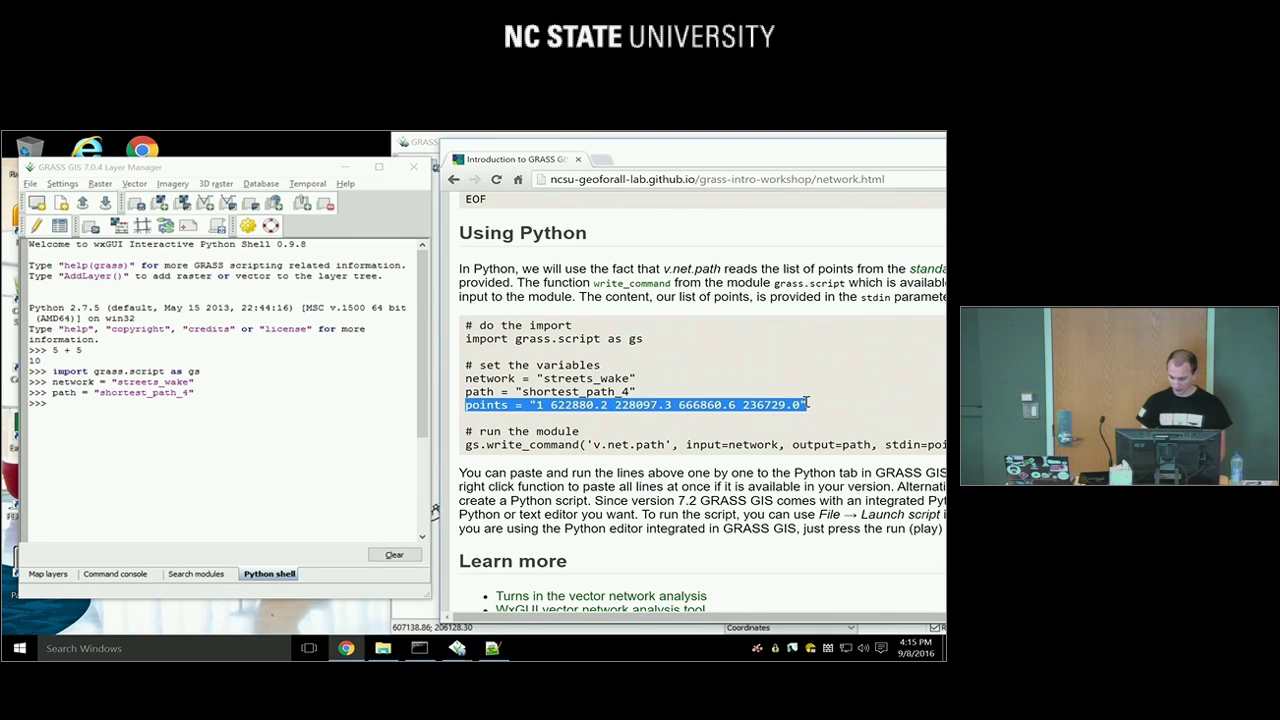
left_click(134, 430)
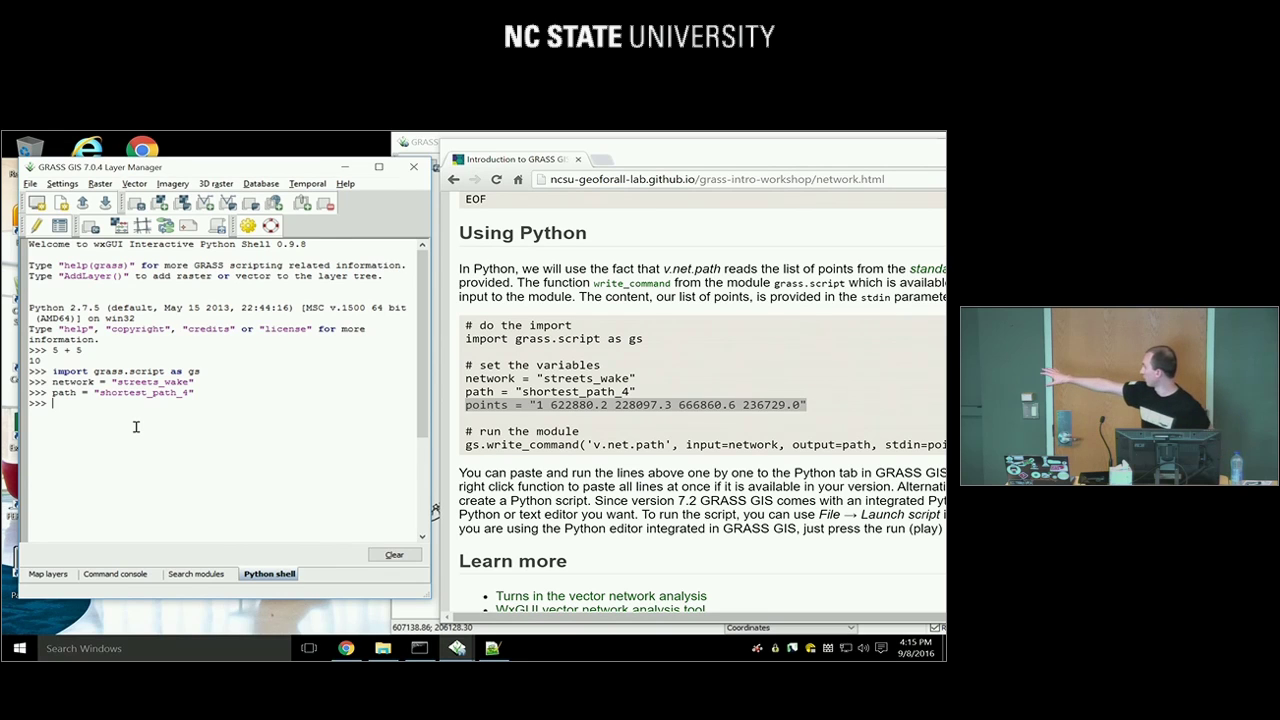
key("ctrl+v")
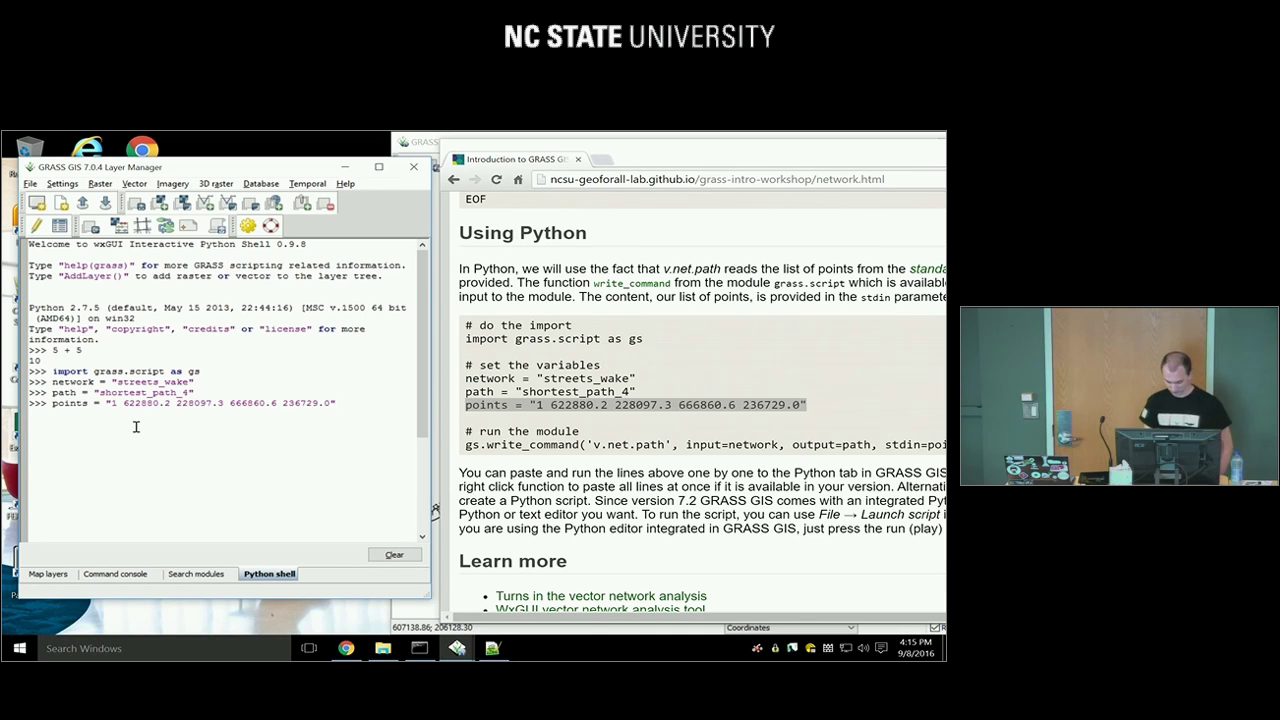
key("Return")
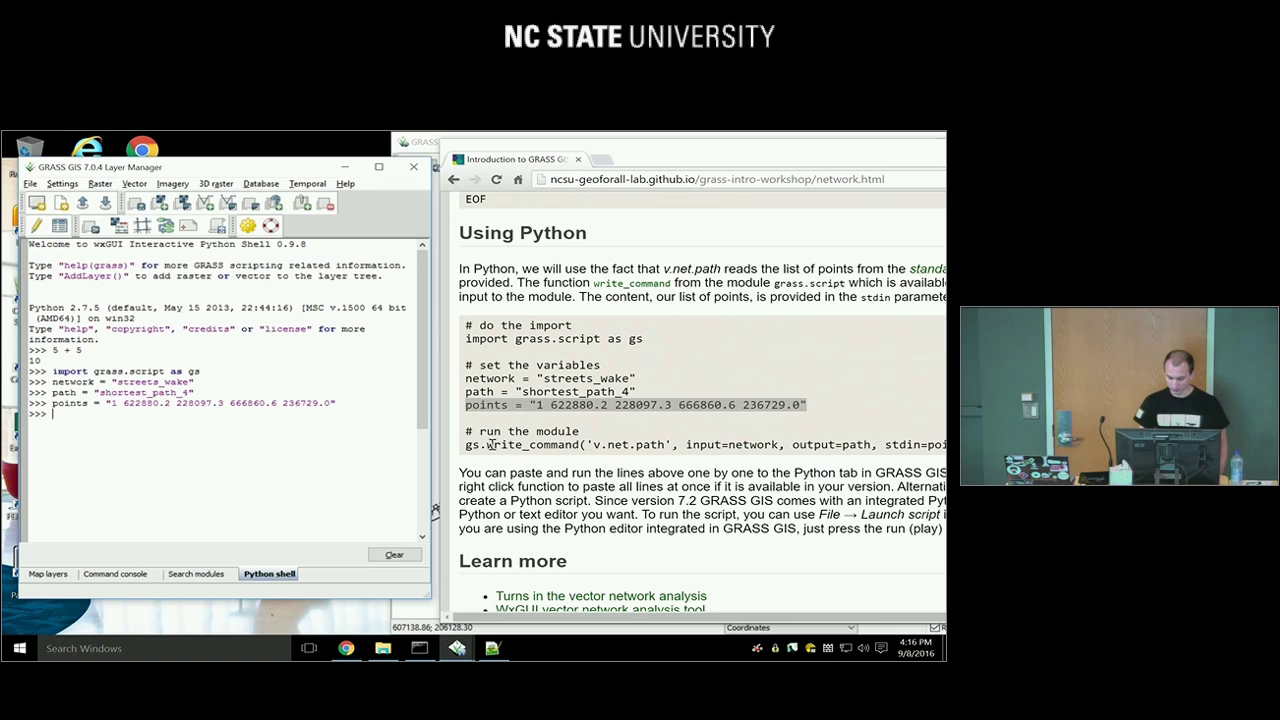
Highlight write_command in the workshop code and widen the browser window to fit the whole gs.write_command line
left_click_drag(487, 444, 582, 444)
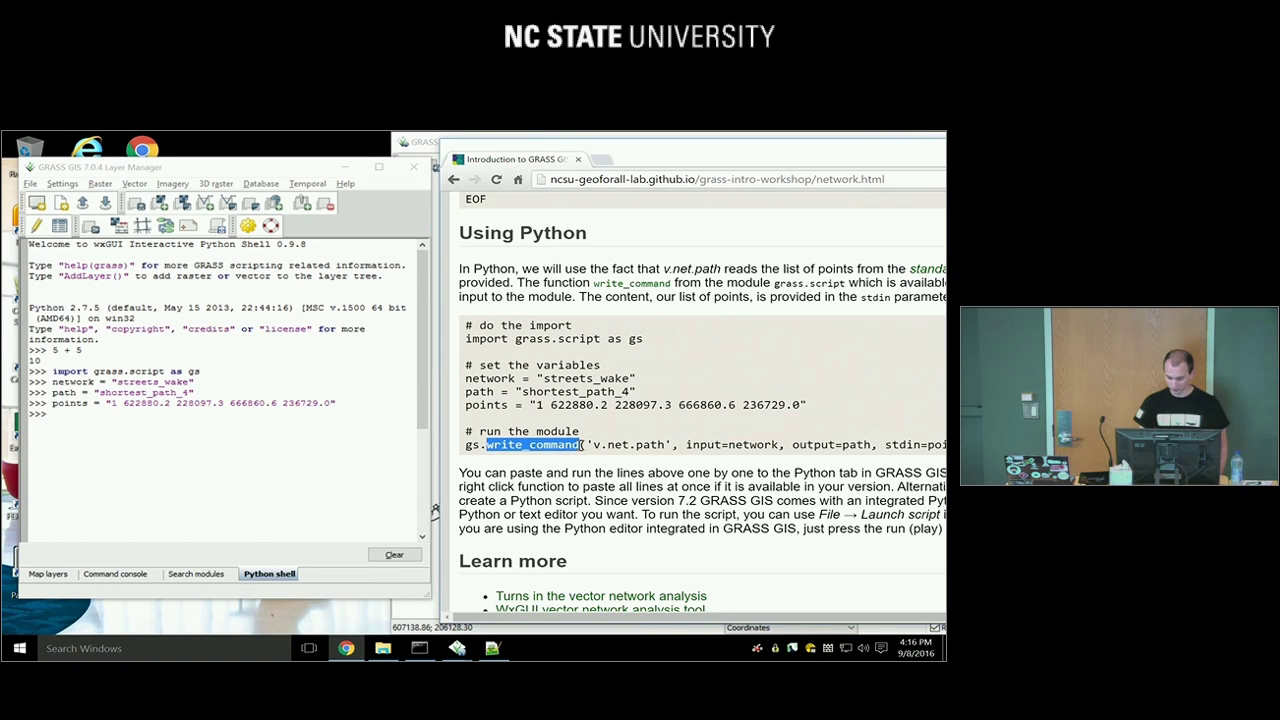
left_click_drag(566, 621, 599, 622)
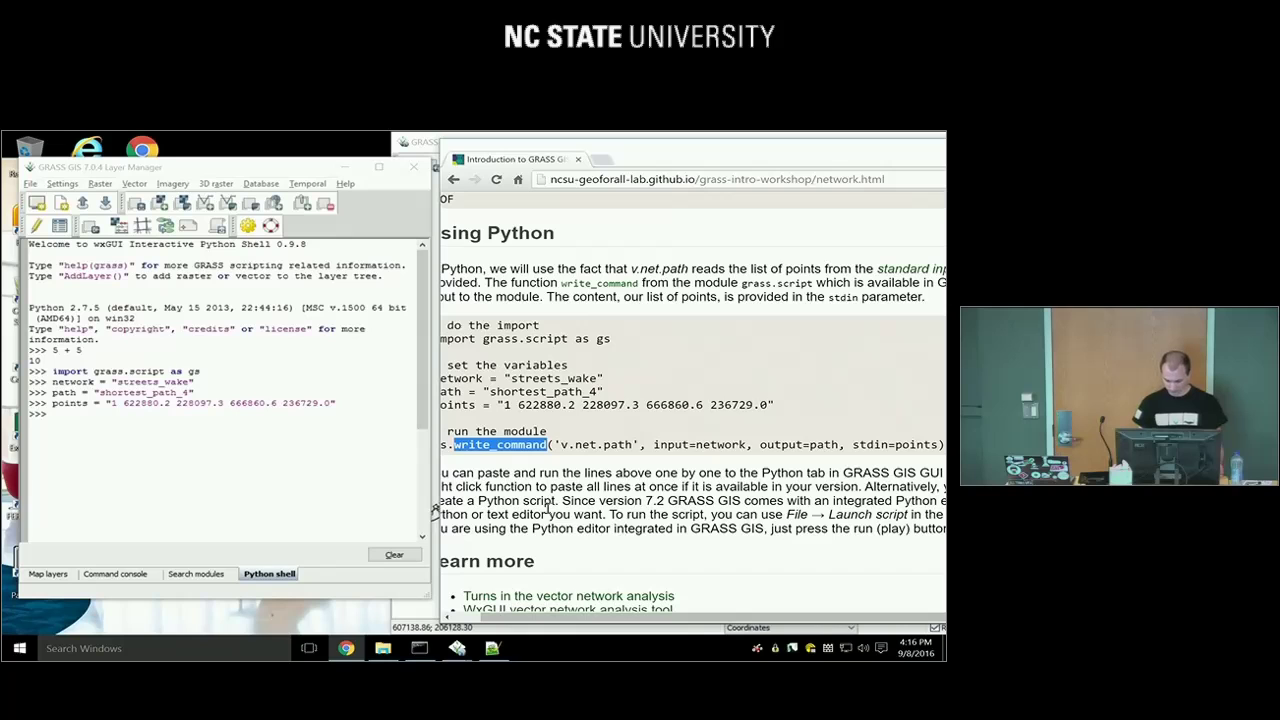
left_click(520, 504)
left_click_drag(437, 497, 332, 510)
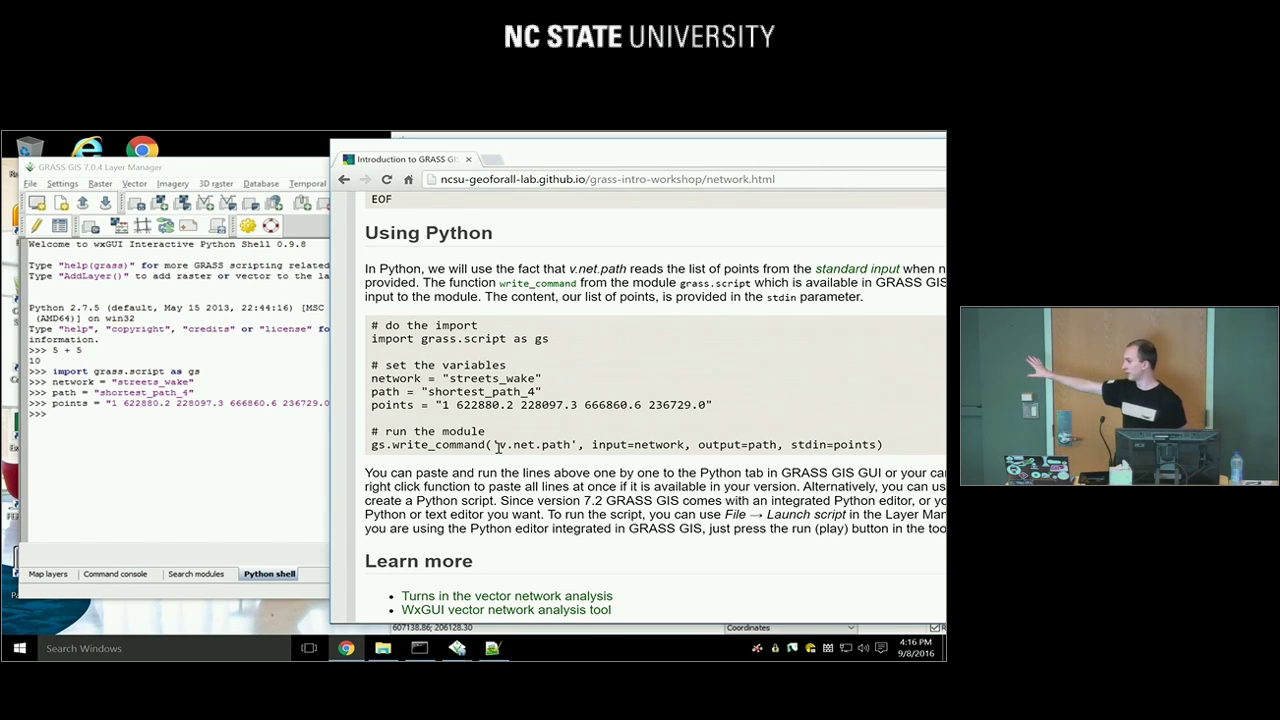
Examine the gs.write_command call on the workshop page, highlighting v.net.path, its quotes, and the input, output and stdin arguments
left_click_drag(498, 446, 573, 448)
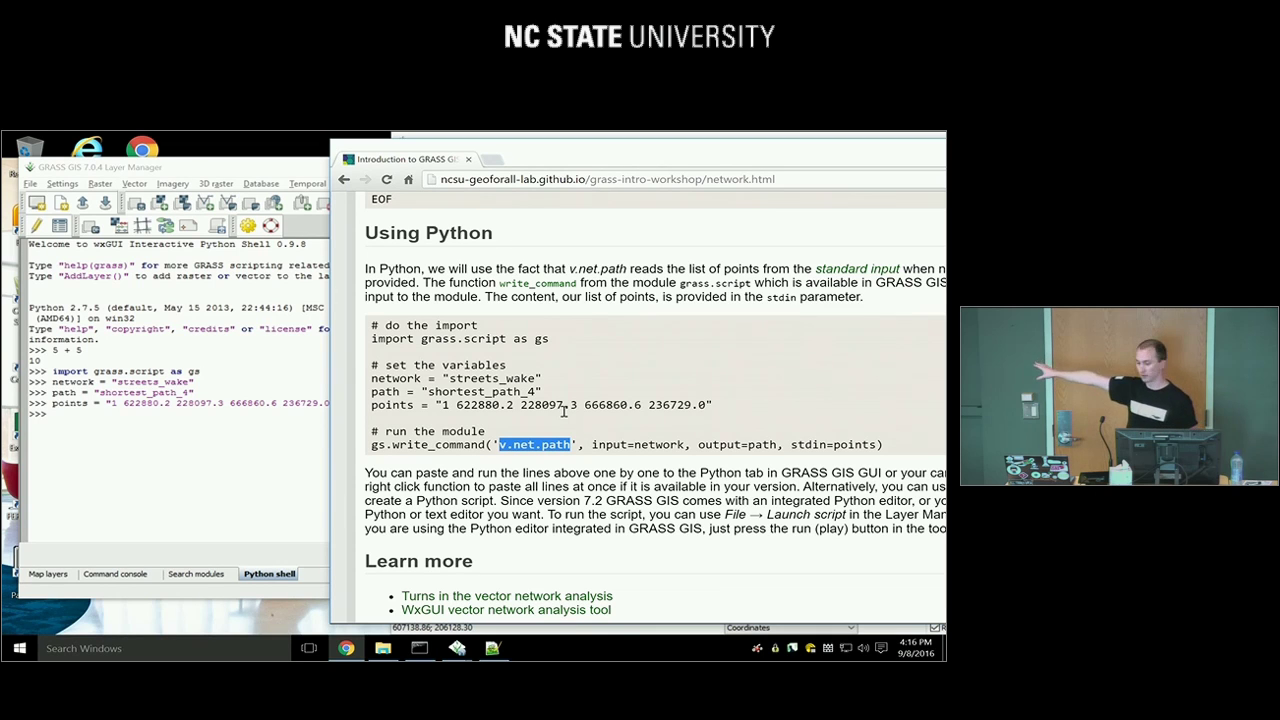
left_click(578, 443)
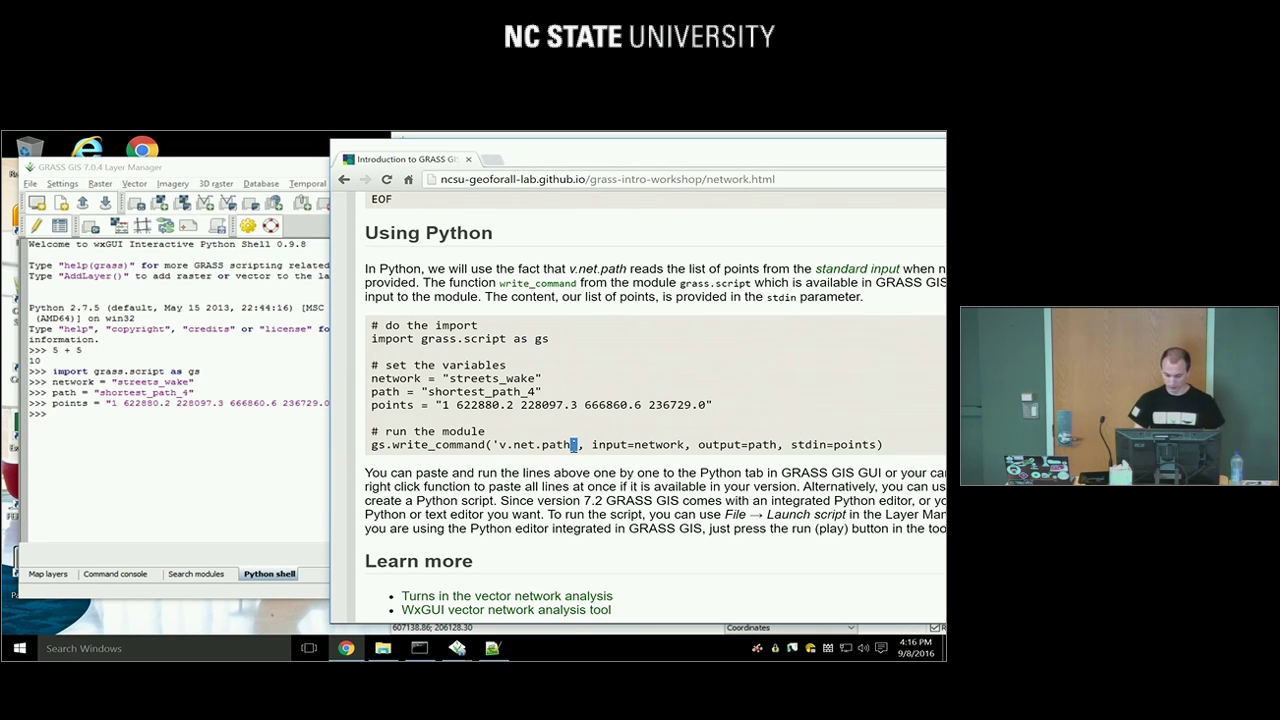
left_click_drag(493, 445, 499, 445)
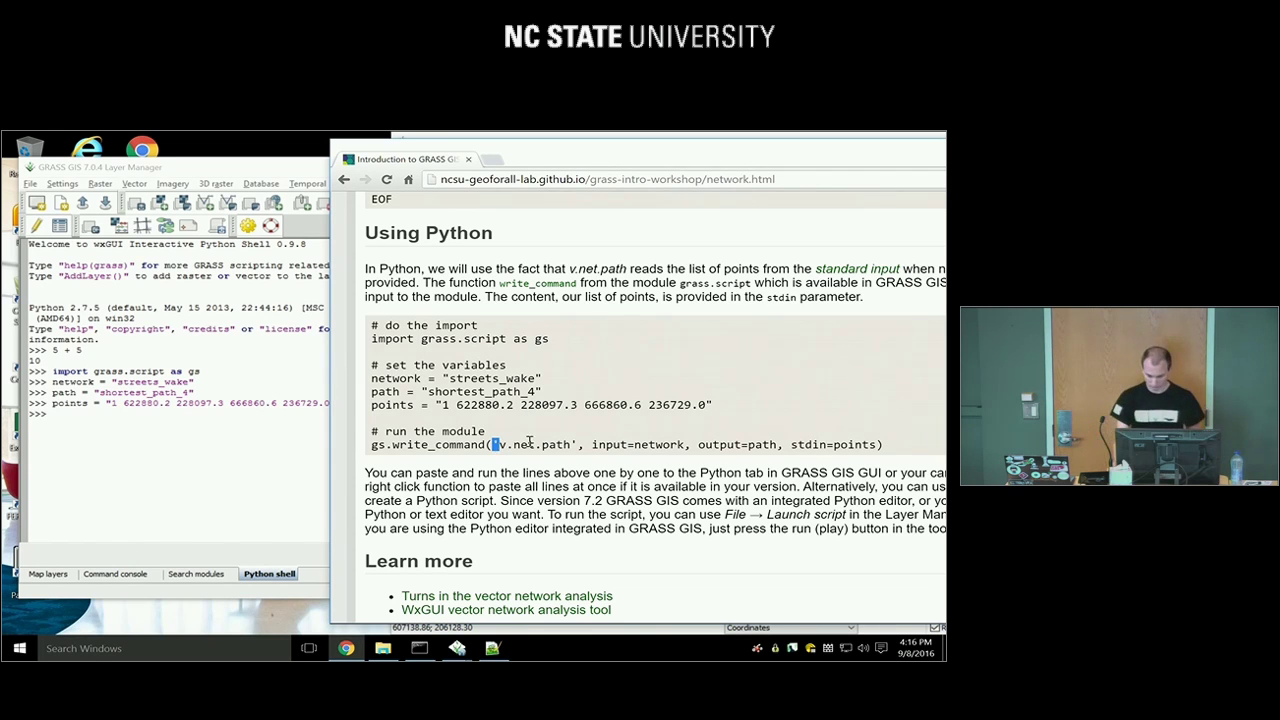
left_click_drag(589, 447, 633, 448)
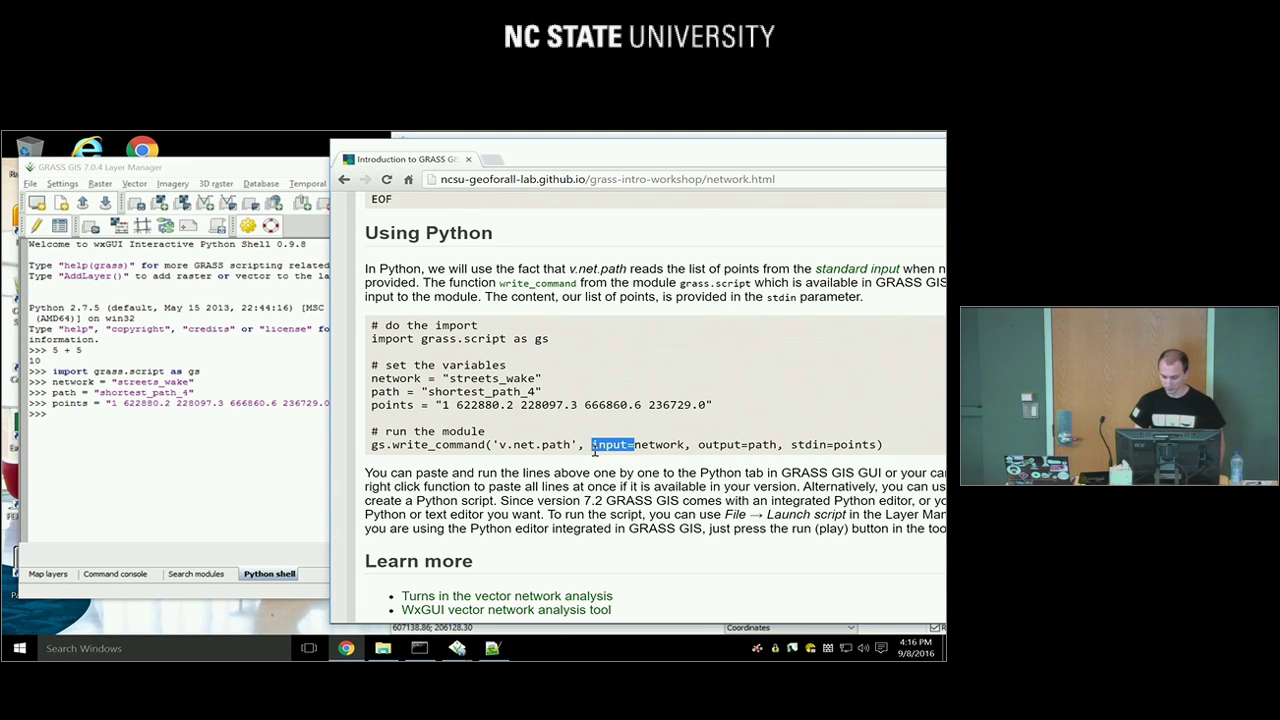
left_click(592, 450)
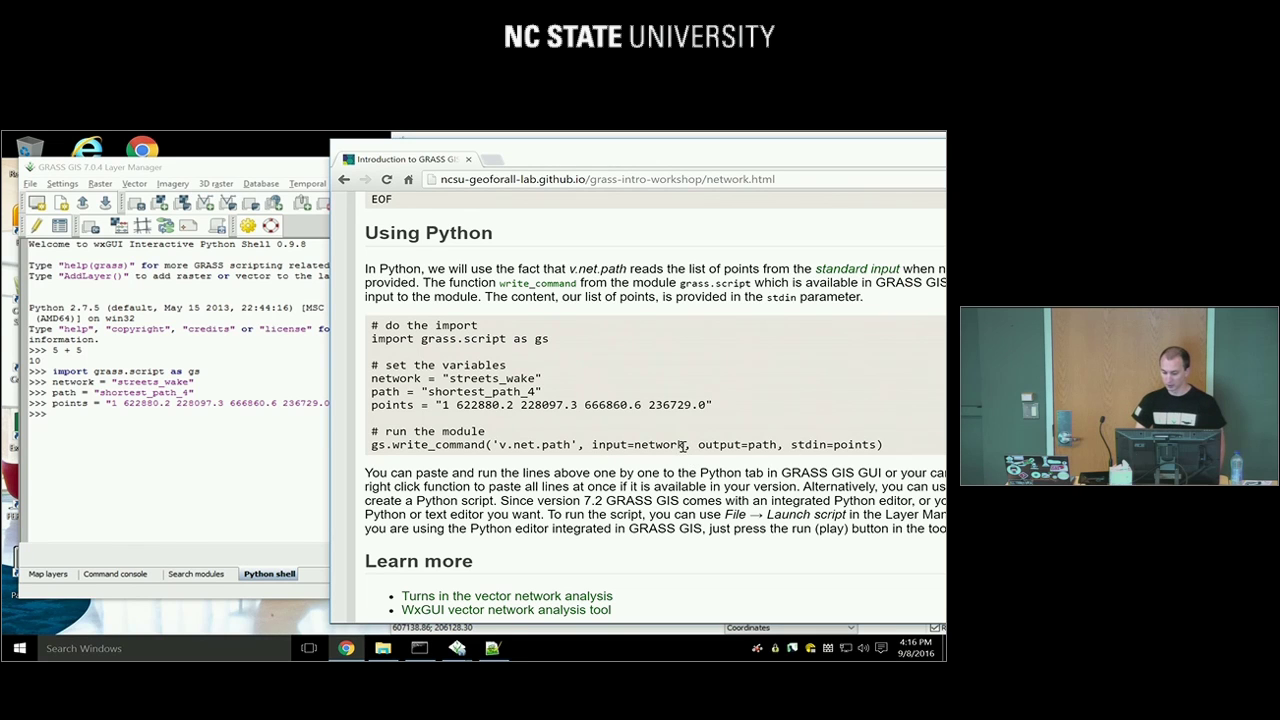
left_click_drag(777, 445, 748, 446)
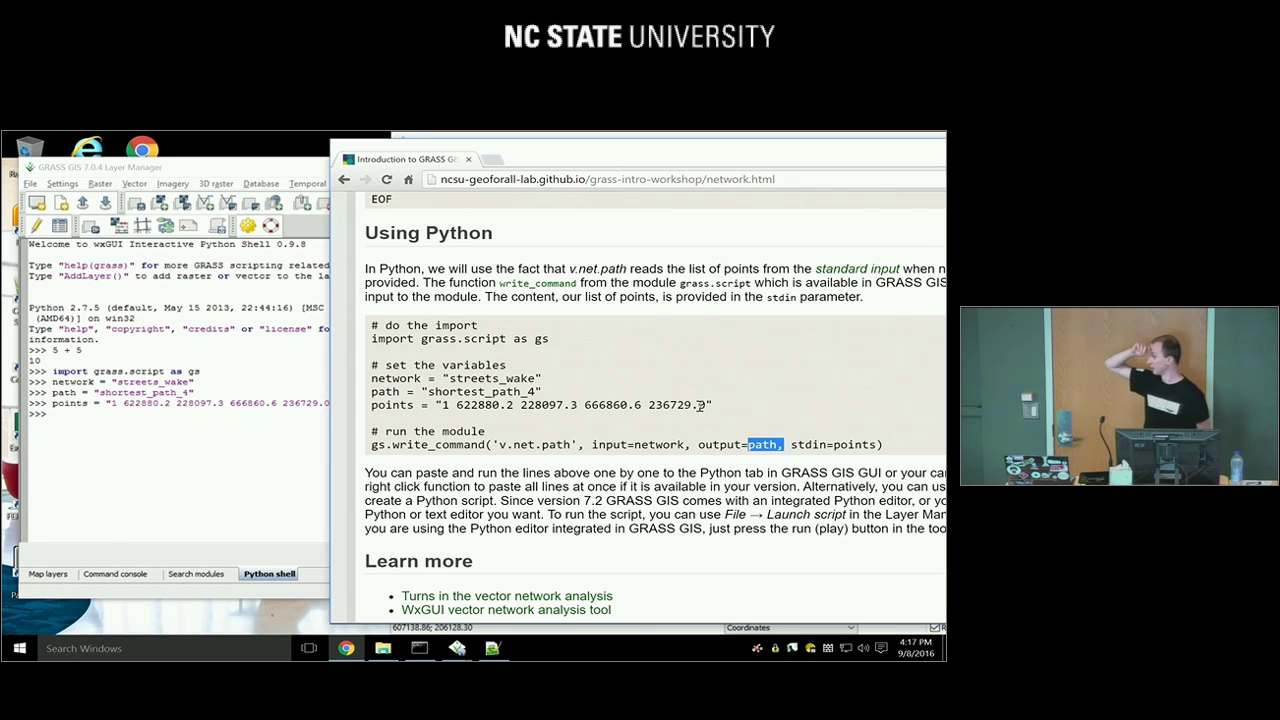
left_click(793, 444)
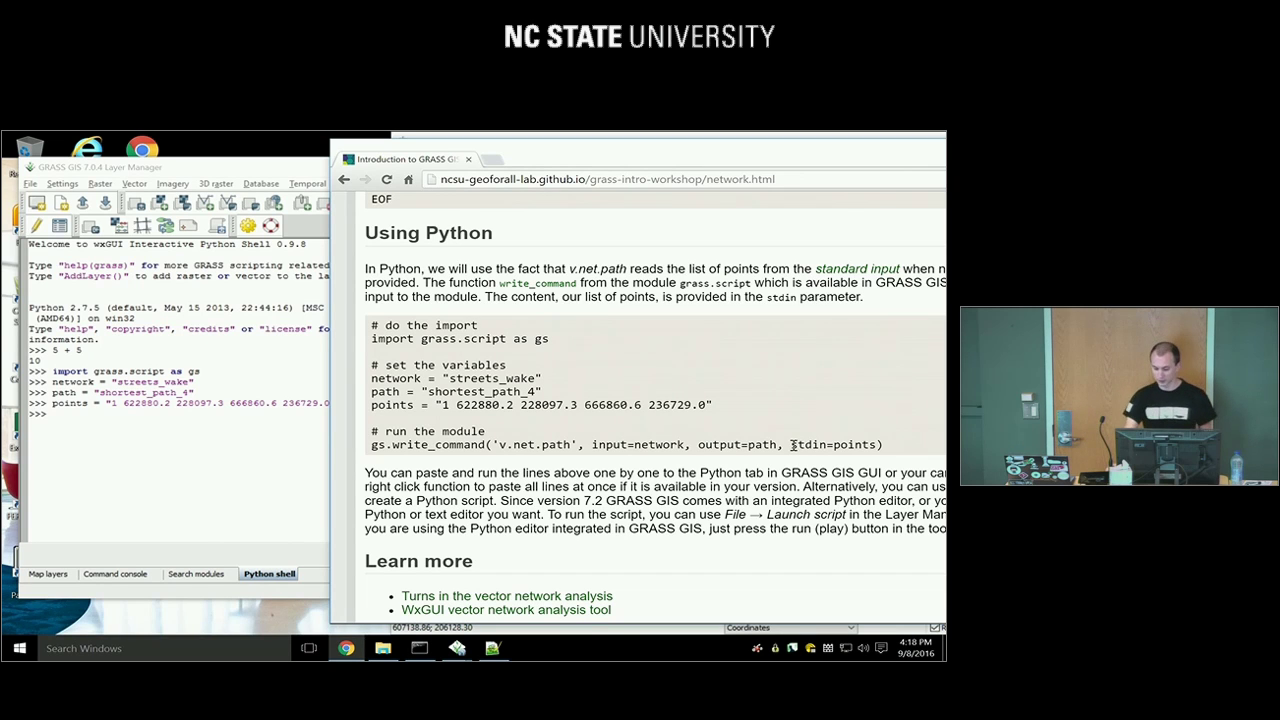
left_click_drag(792, 444, 828, 447)
left_click(828, 444)
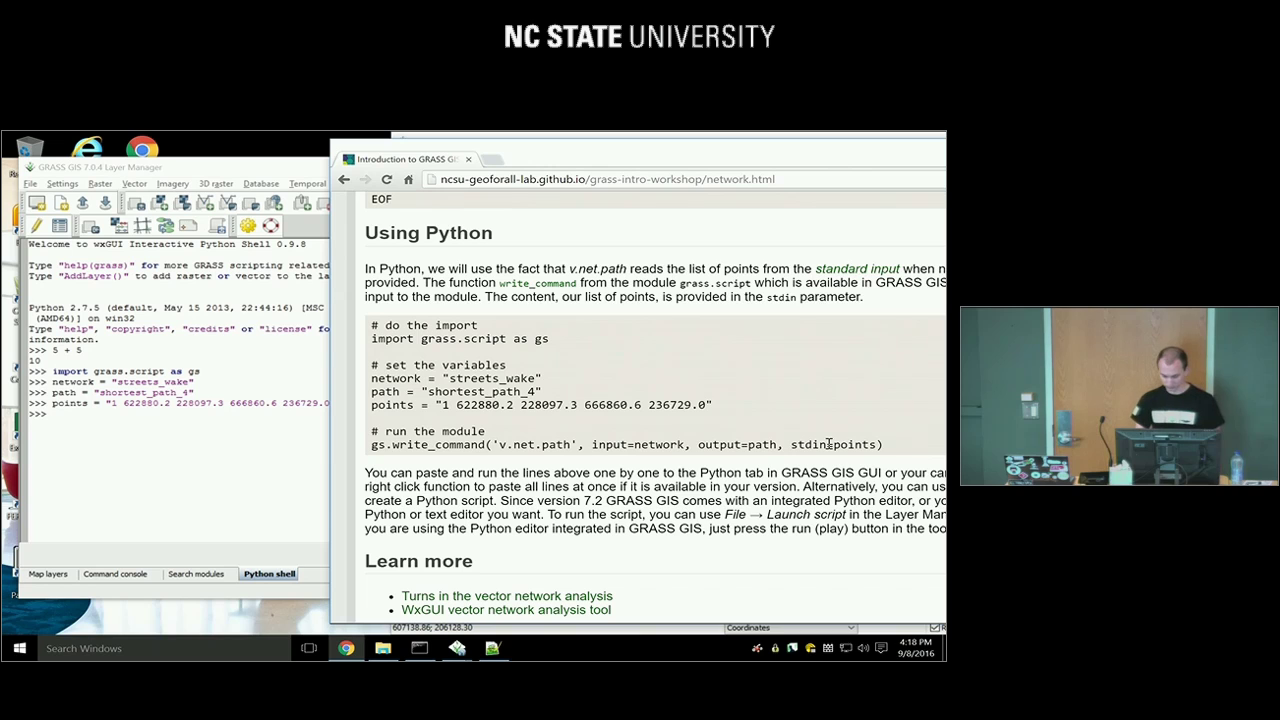
Copy gs.write_command('v.net.path', input=network, output=path, stdin=points) from the workshop page and run it in the Python shell
left_click_drag(884, 444, 372, 447)
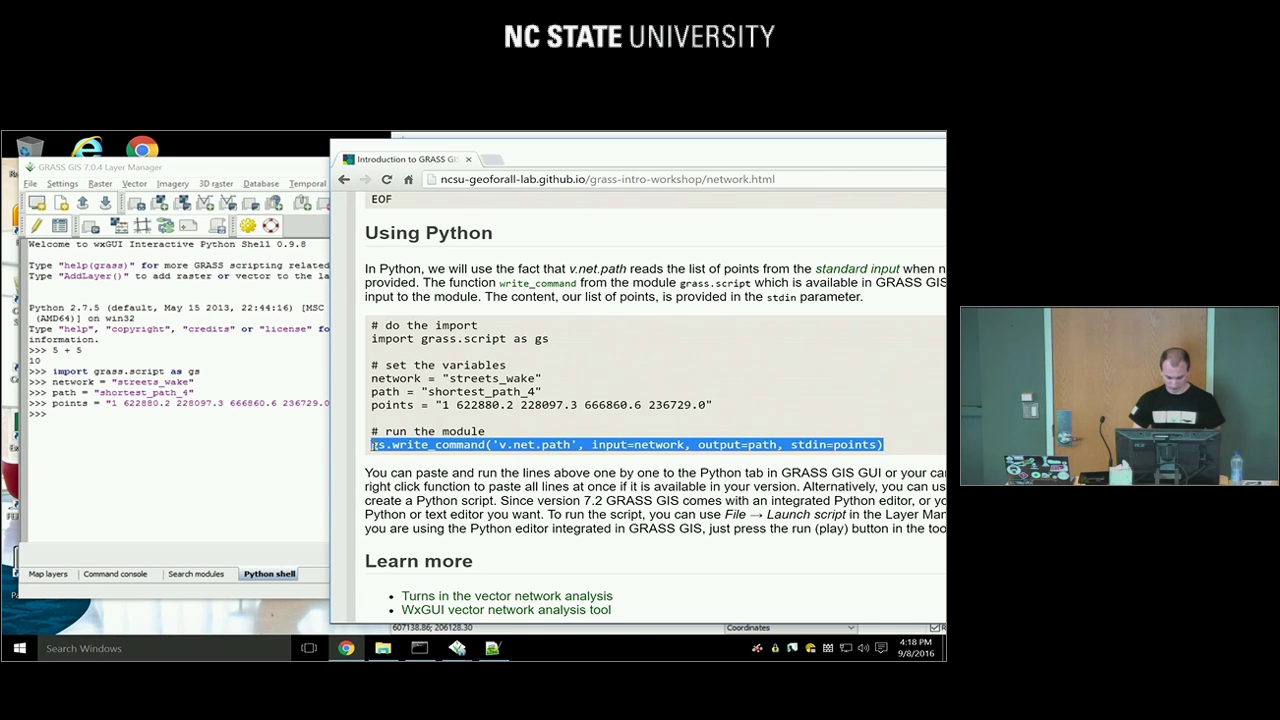
right_click(372, 447)
left_click(400, 455)
left_click(229, 437)
right_click(229, 437)
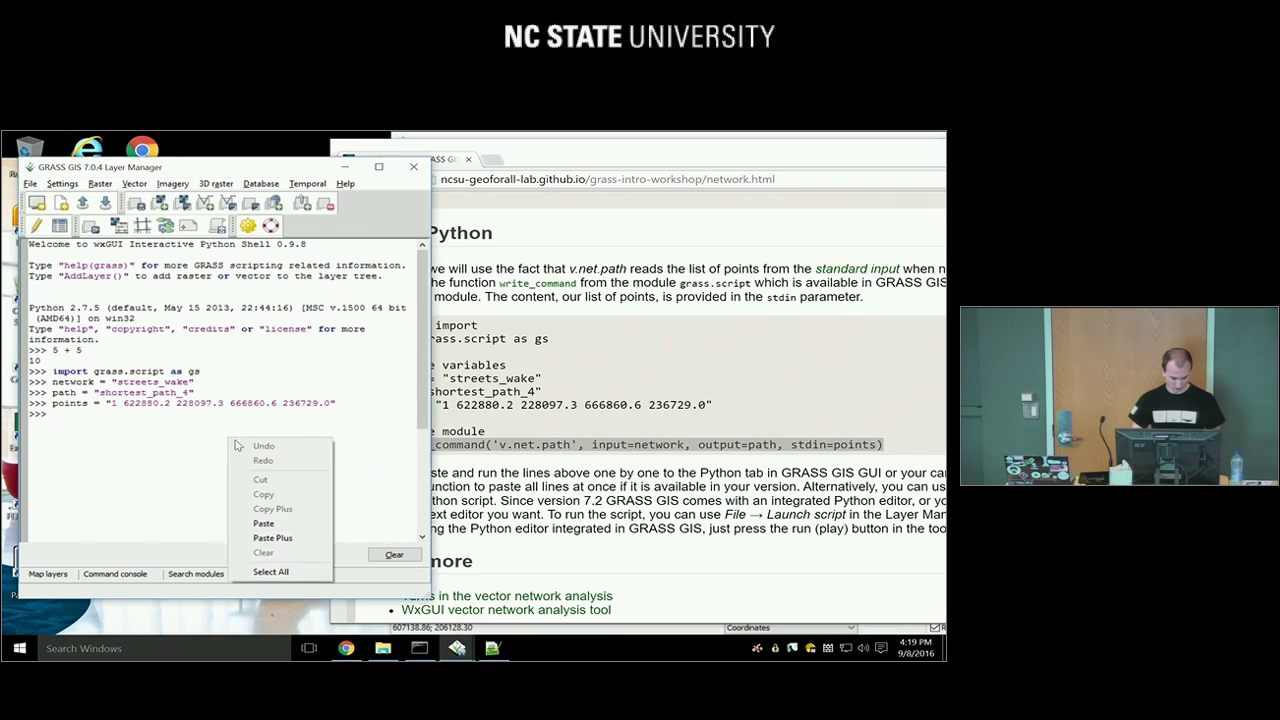
left_click(276, 521)
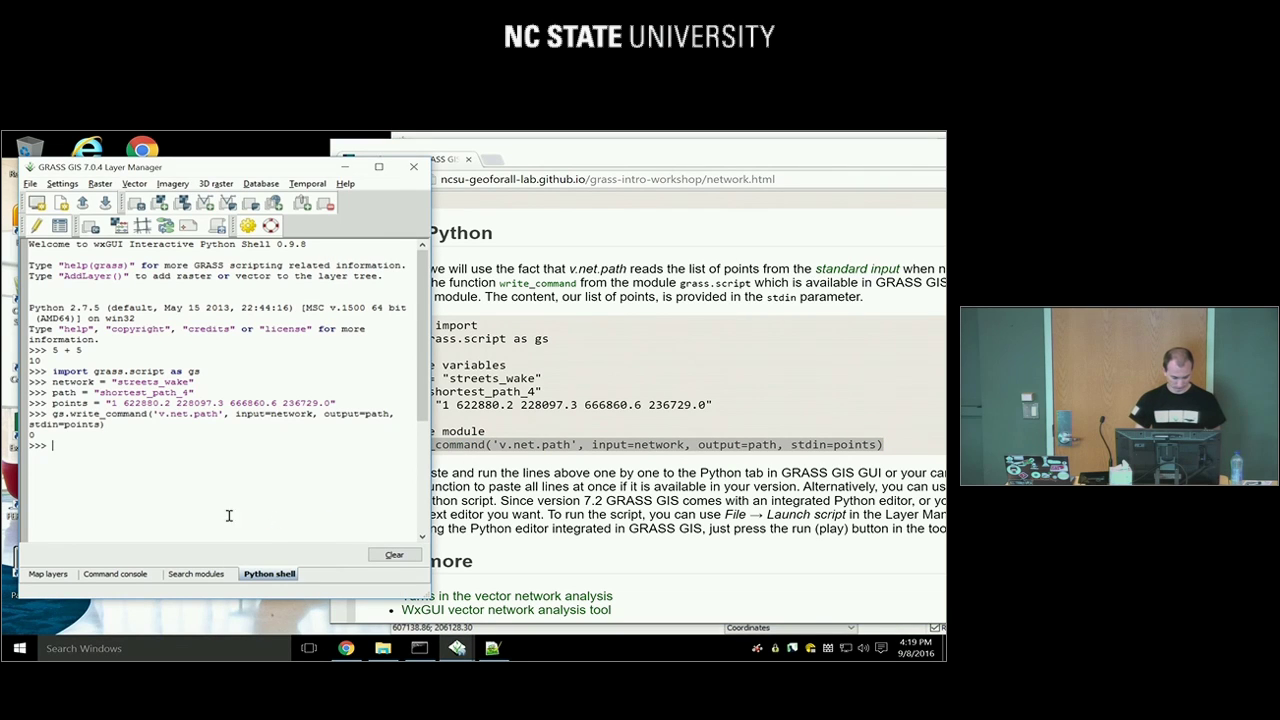
Add the vector map shortest_path_4 from the intro mapset as a new layer in the Layer Manager
left_click(70, 577)
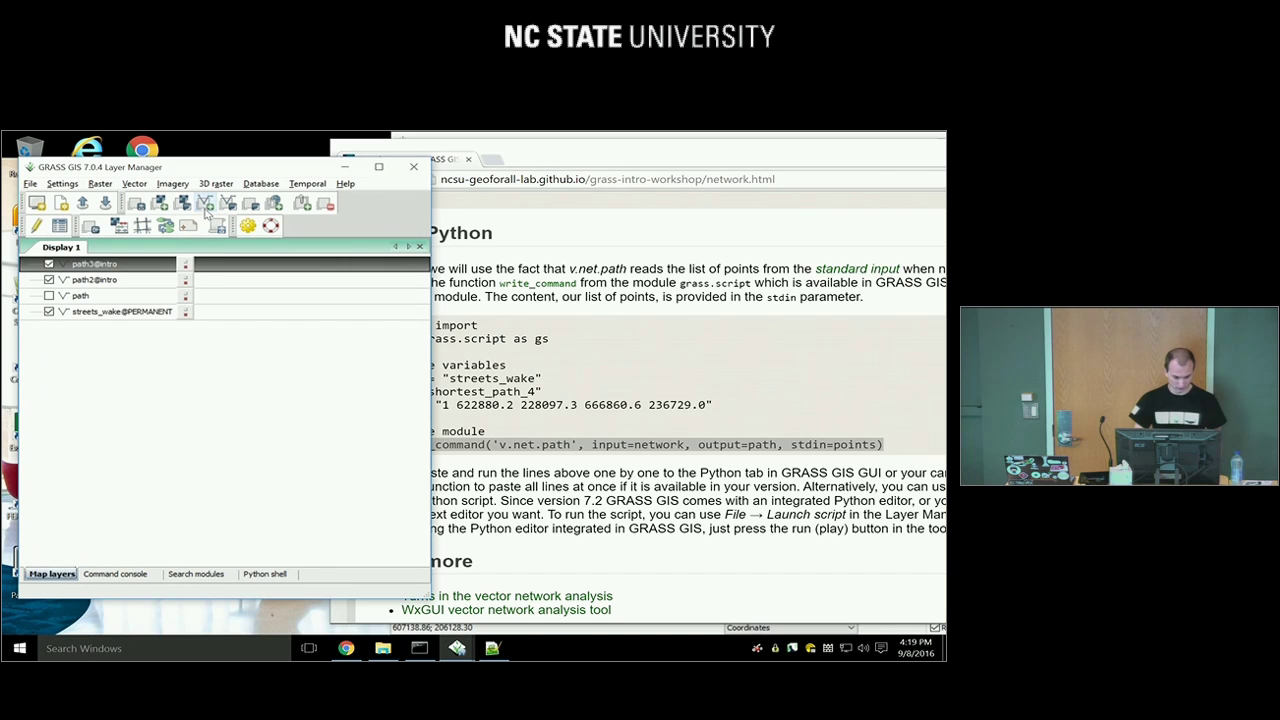
left_click(205, 203)
left_click(571, 299)
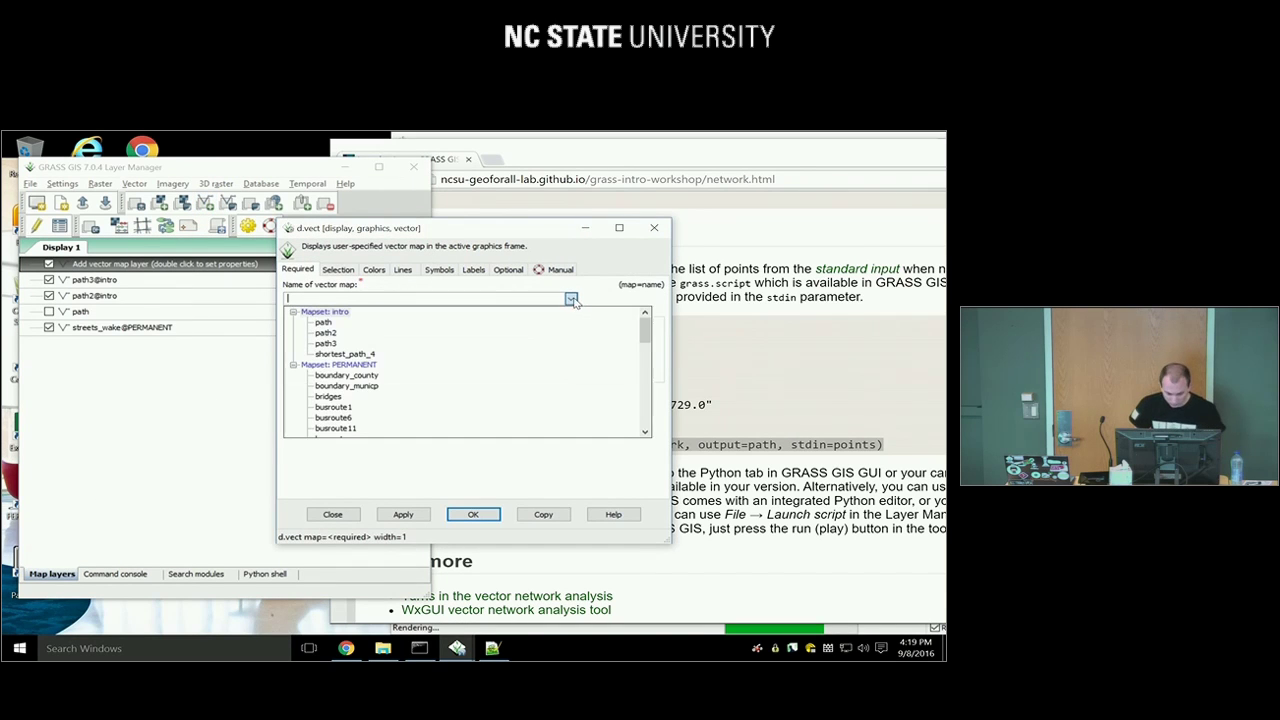
left_click(340, 355)
left_click_drag(530, 229, 254, 202)
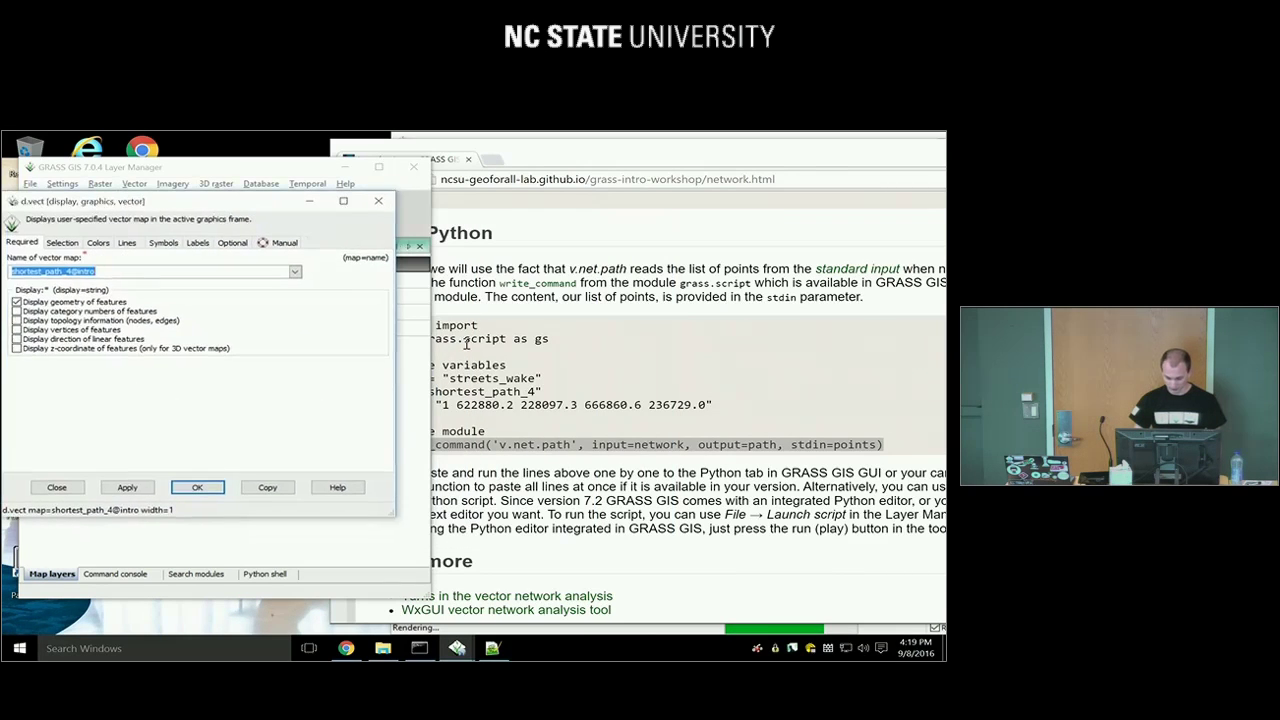
left_click(197, 489)
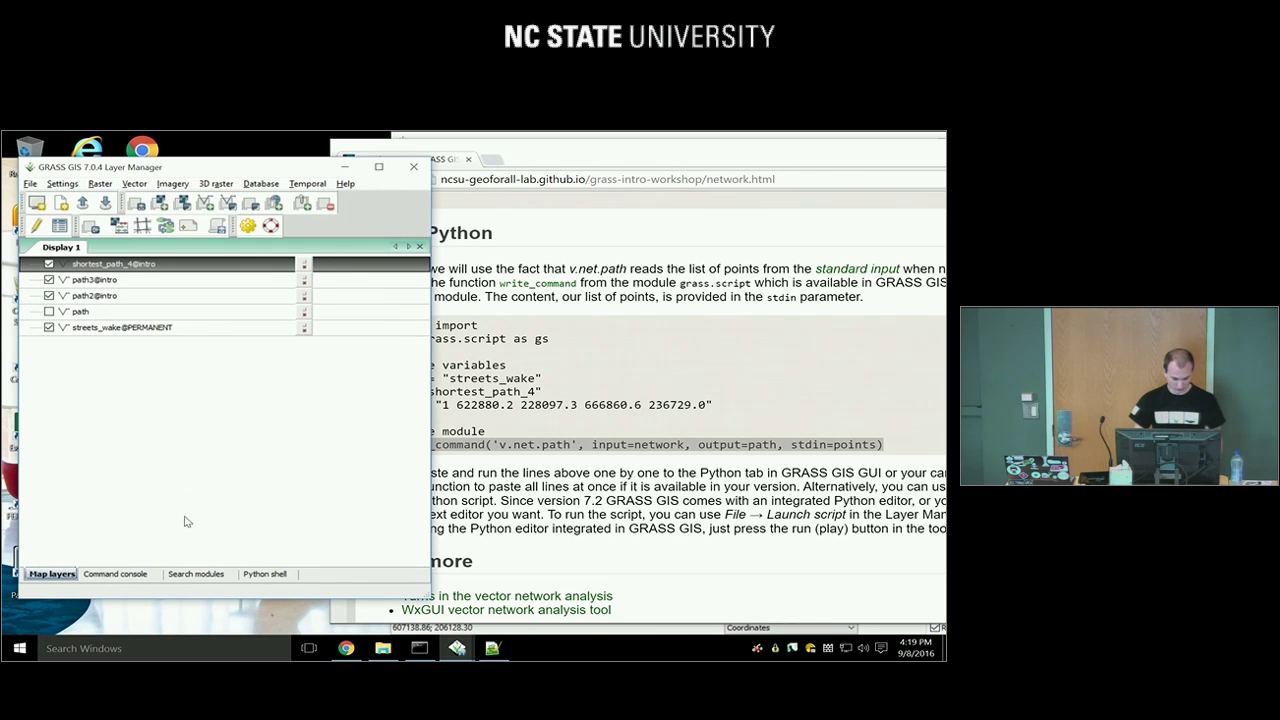
Bring the Map Display into view and open the color properties of the shortest_path_4 layer
key("alt+Tab")
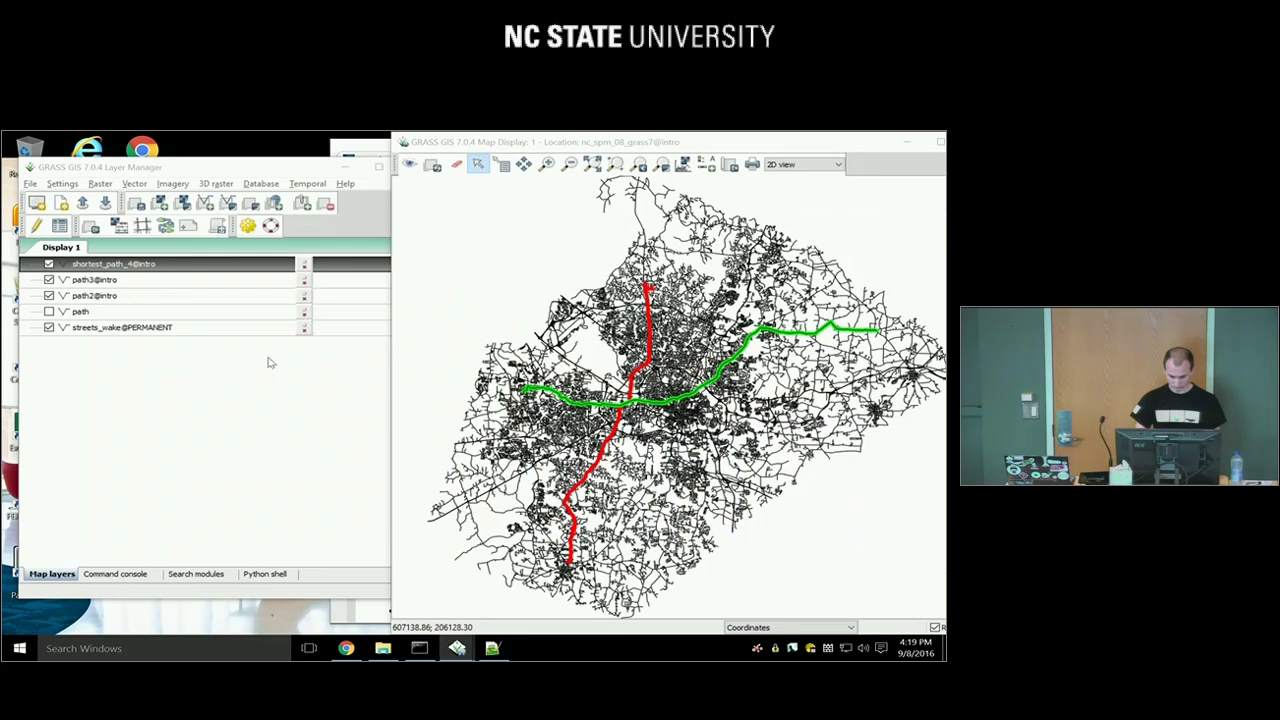
double_click(148, 265)
left_click(122, 240)
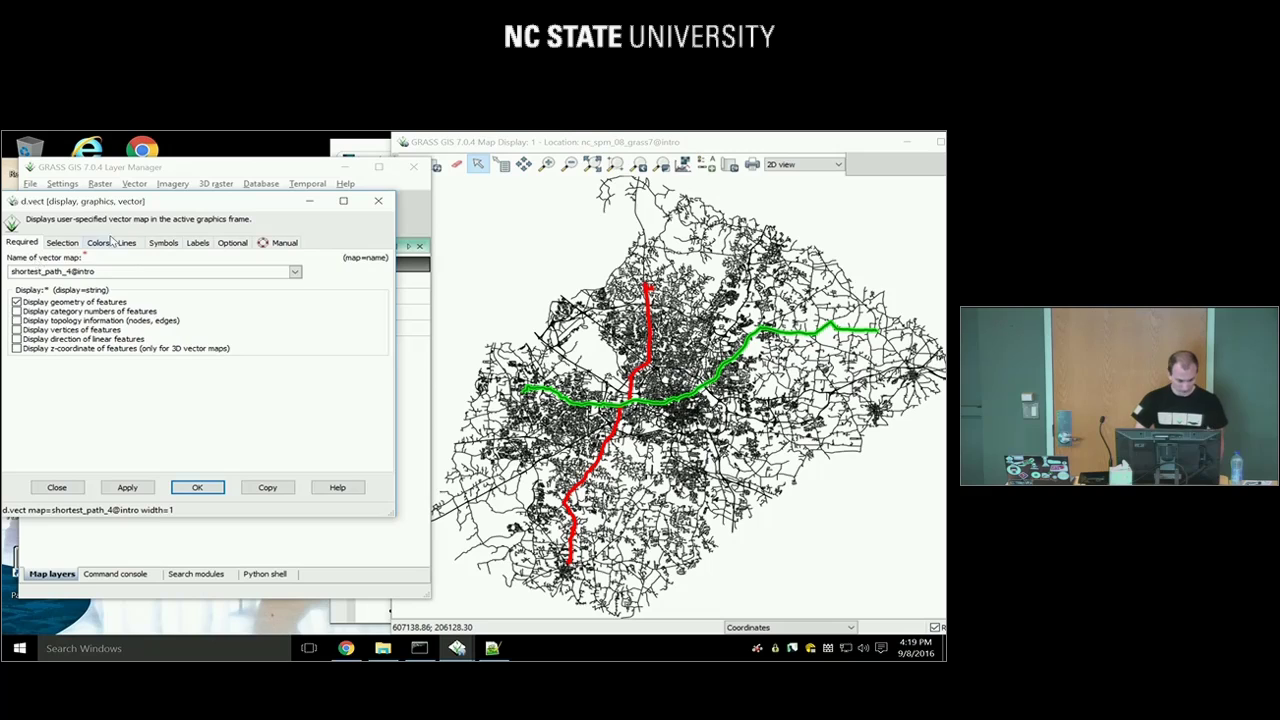
Try to pick a different feature color for the shortest_path_4 layer
left_click(95, 283)
left_click(250, 248)
left_click(240, 260)
left_click(40, 416)
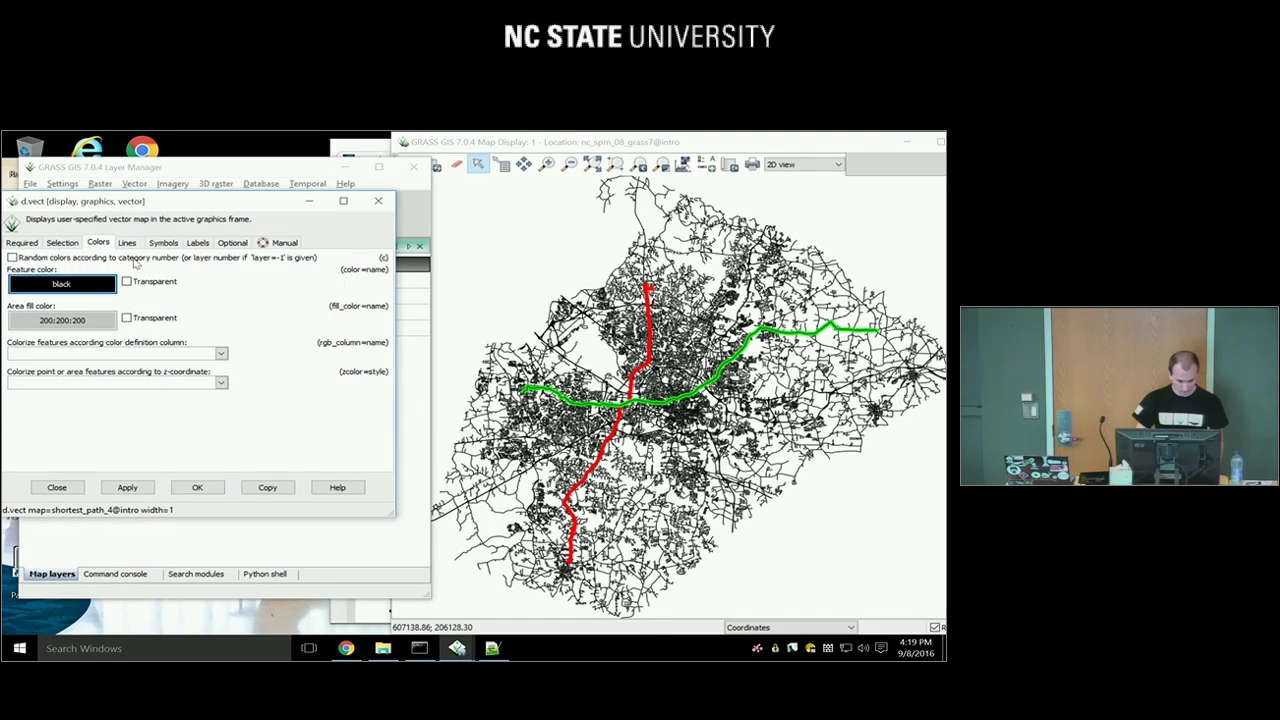
Set the line width of the shortest_path_4 layer to 11 and apply it to the map
left_click(133, 245)
left_click(40, 268)
type("11")
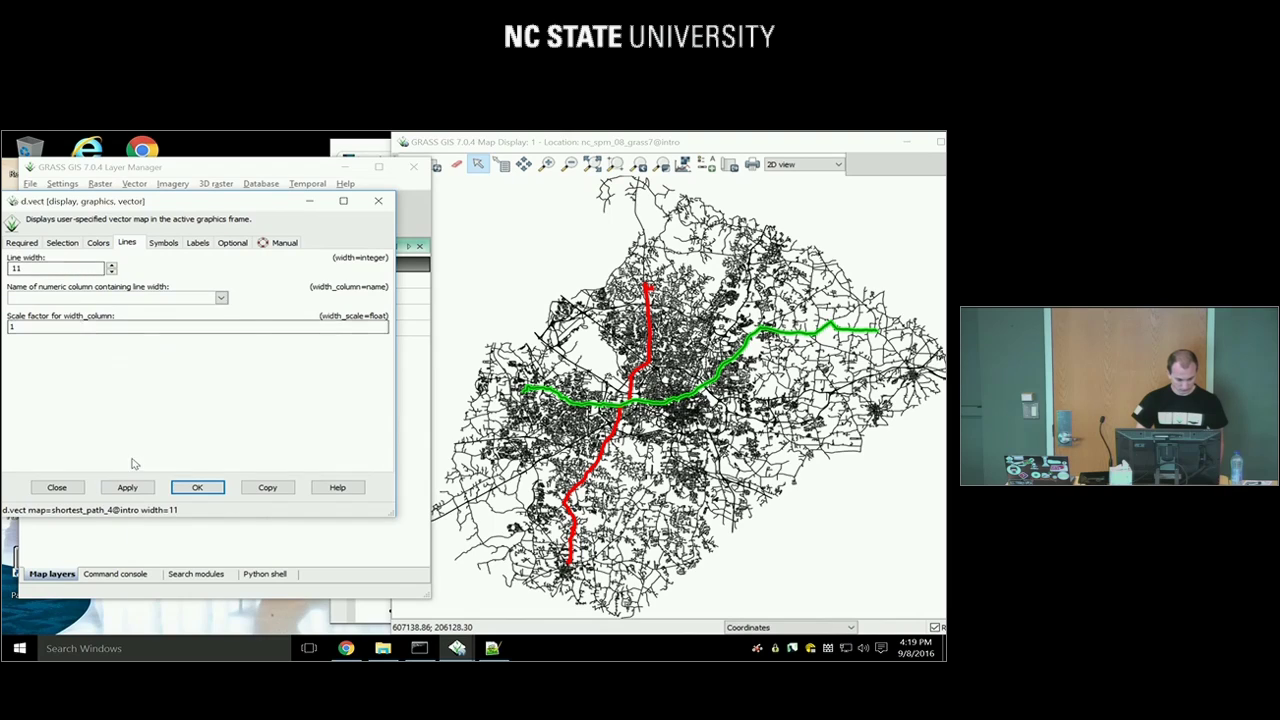
left_click(130, 488)
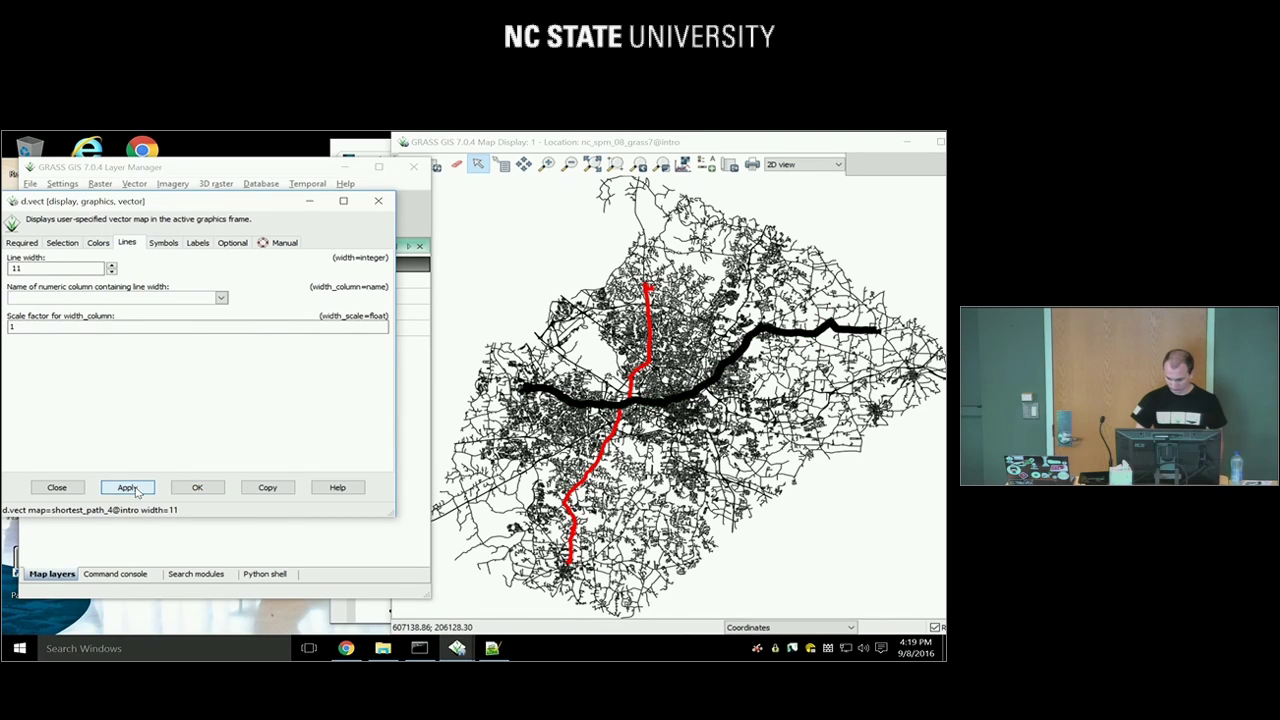
Reopen the feature color choice for the shortest_path_4 layer, accept black, and apply it
left_click(98, 243)
left_click(58, 281)
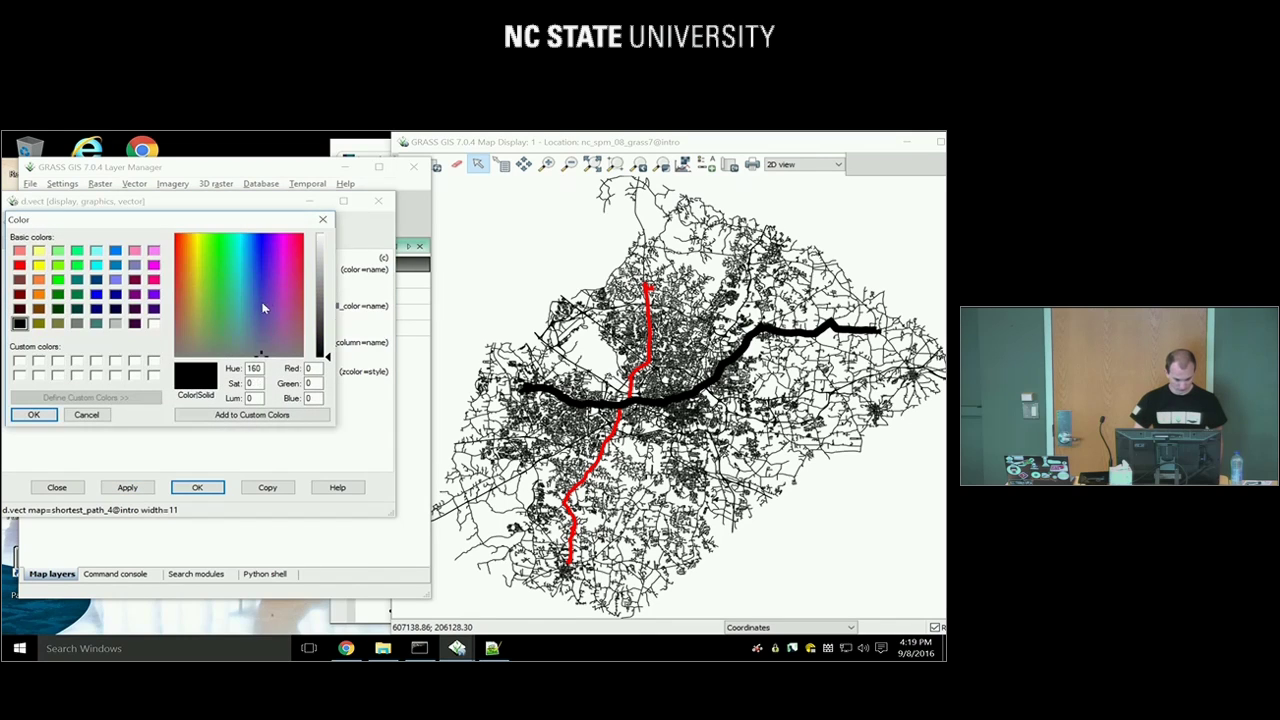
left_click(33, 414)
left_click(124, 485)
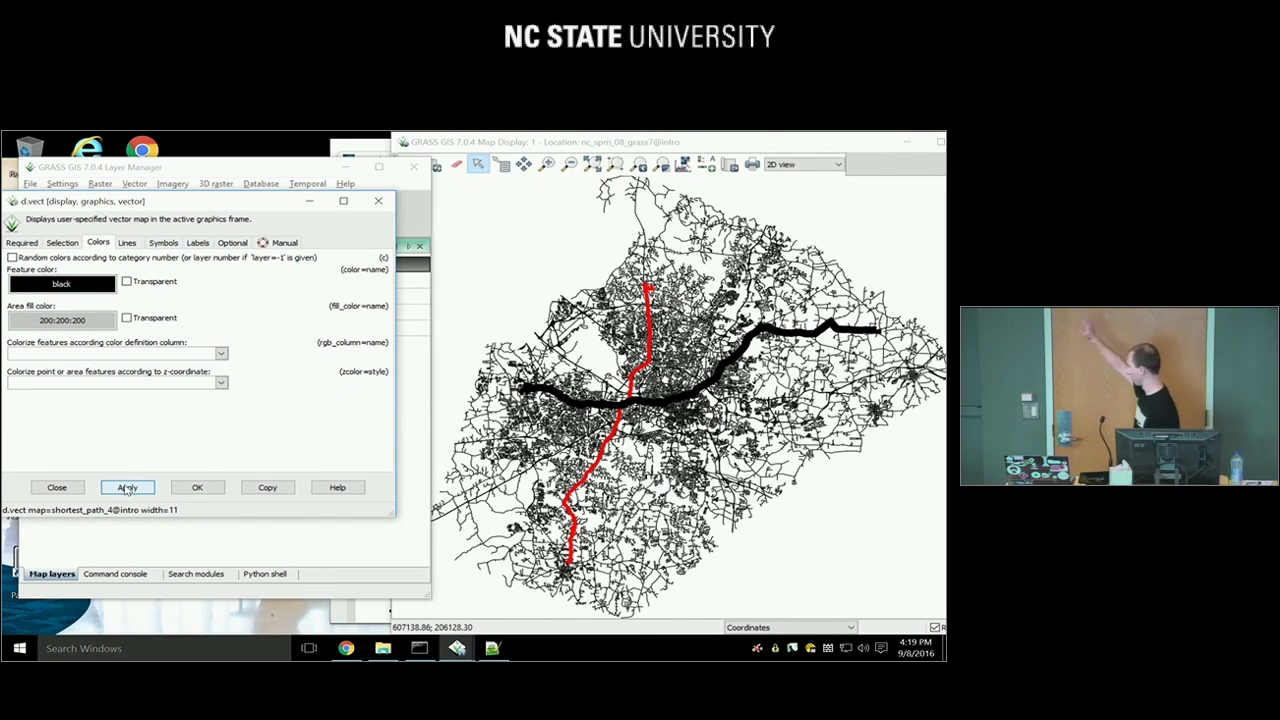
Close the shortest_path_4 layer properties and copy the v.net.path command that outputs path3 from the command console history
left_click_drag(149, 204, 222, 255)
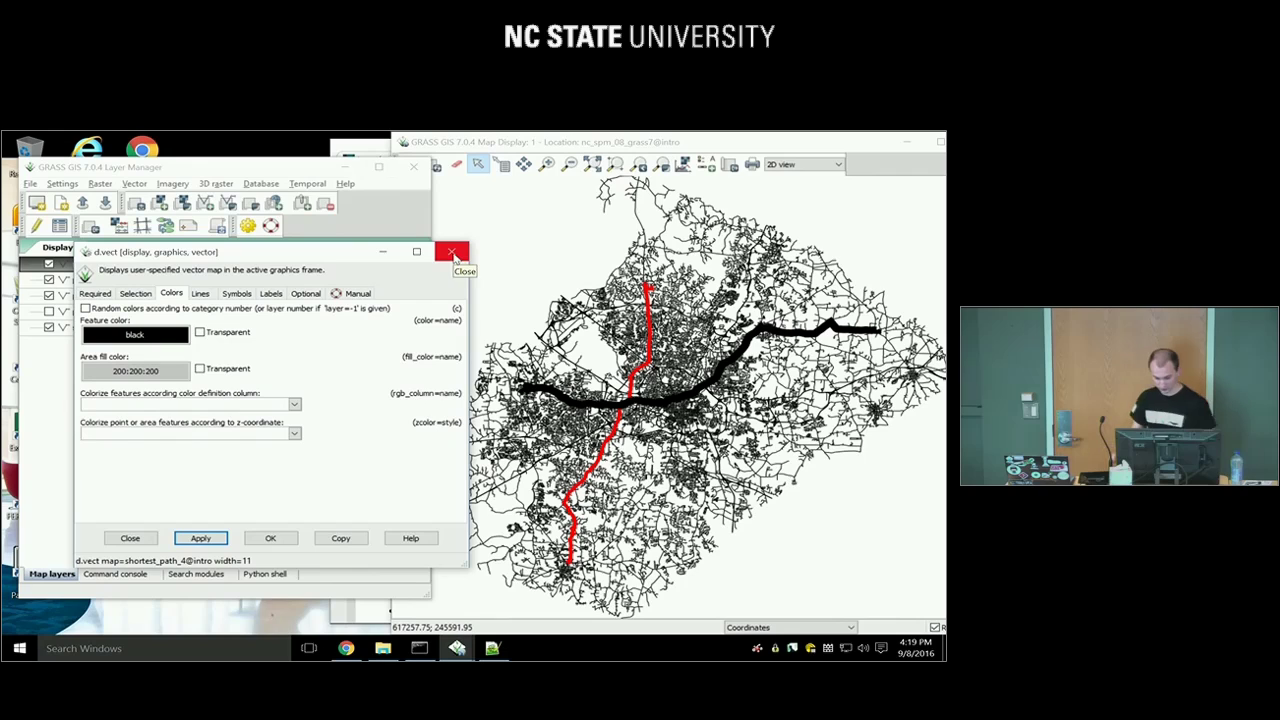
left_click(454, 256)
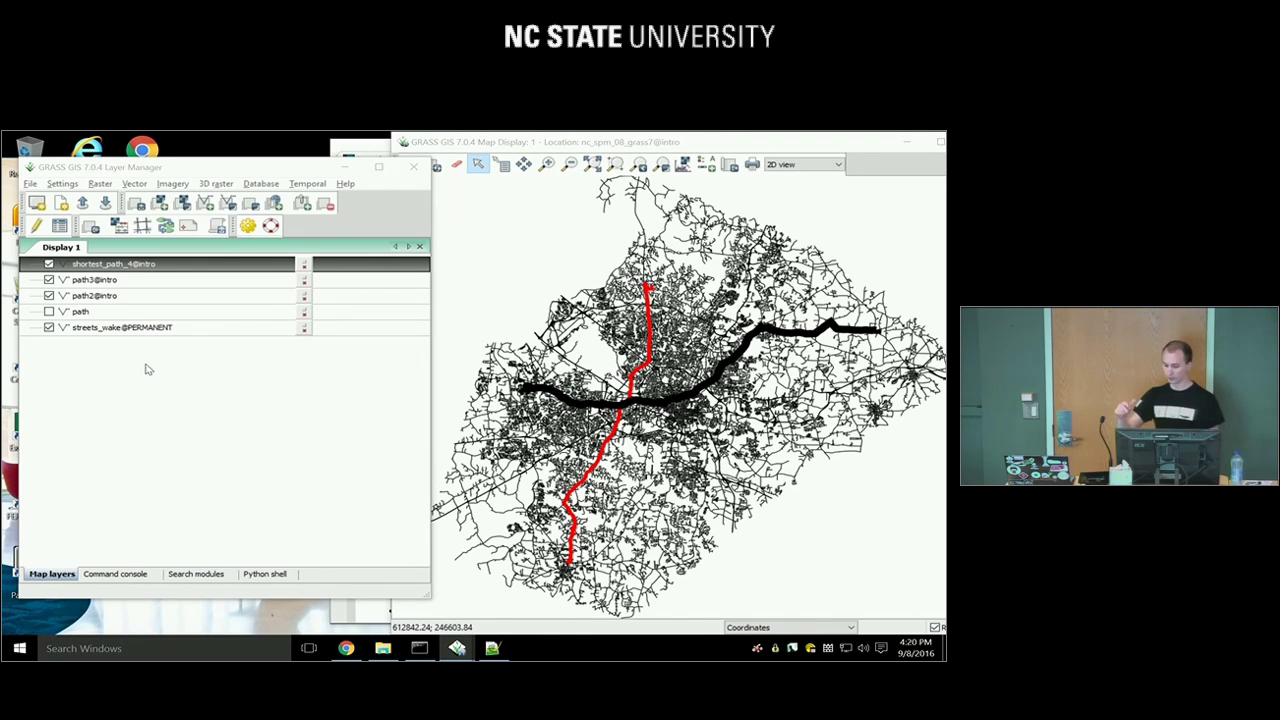
left_click(150, 576)
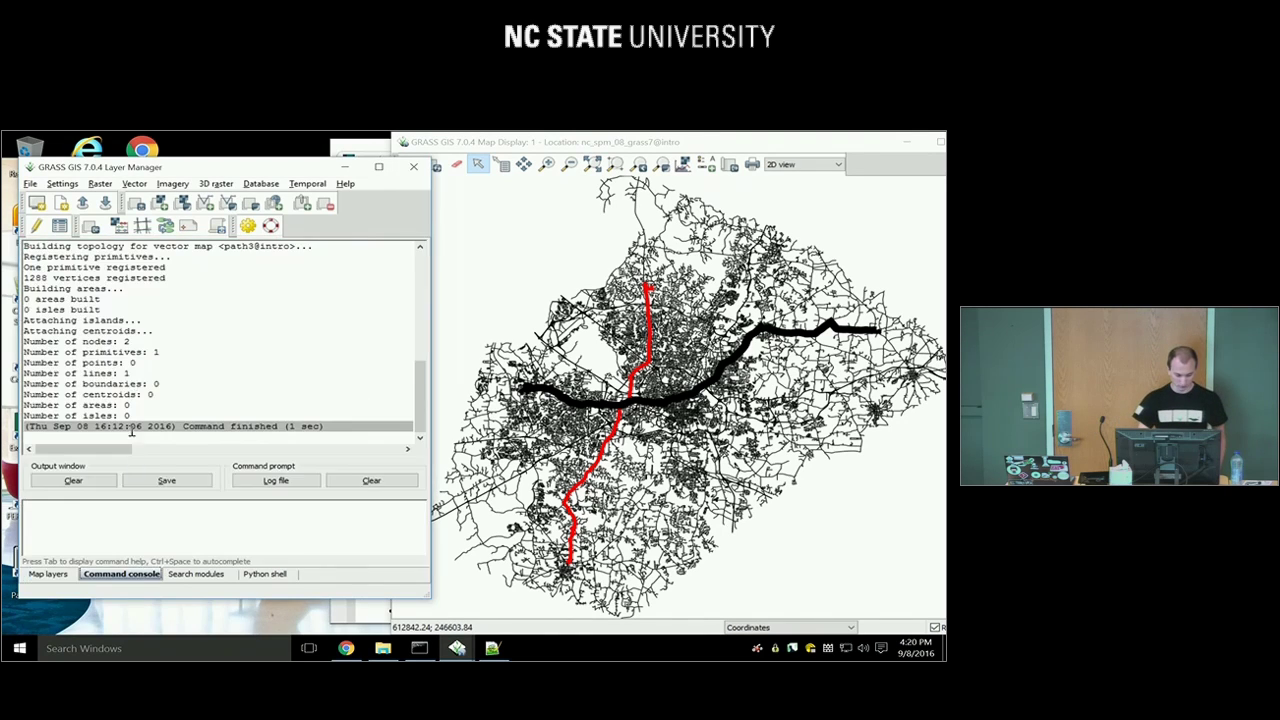
scroll(130, 430, "up", 4)
left_click_drag(26, 320, 304, 322)
right_click(268, 323)
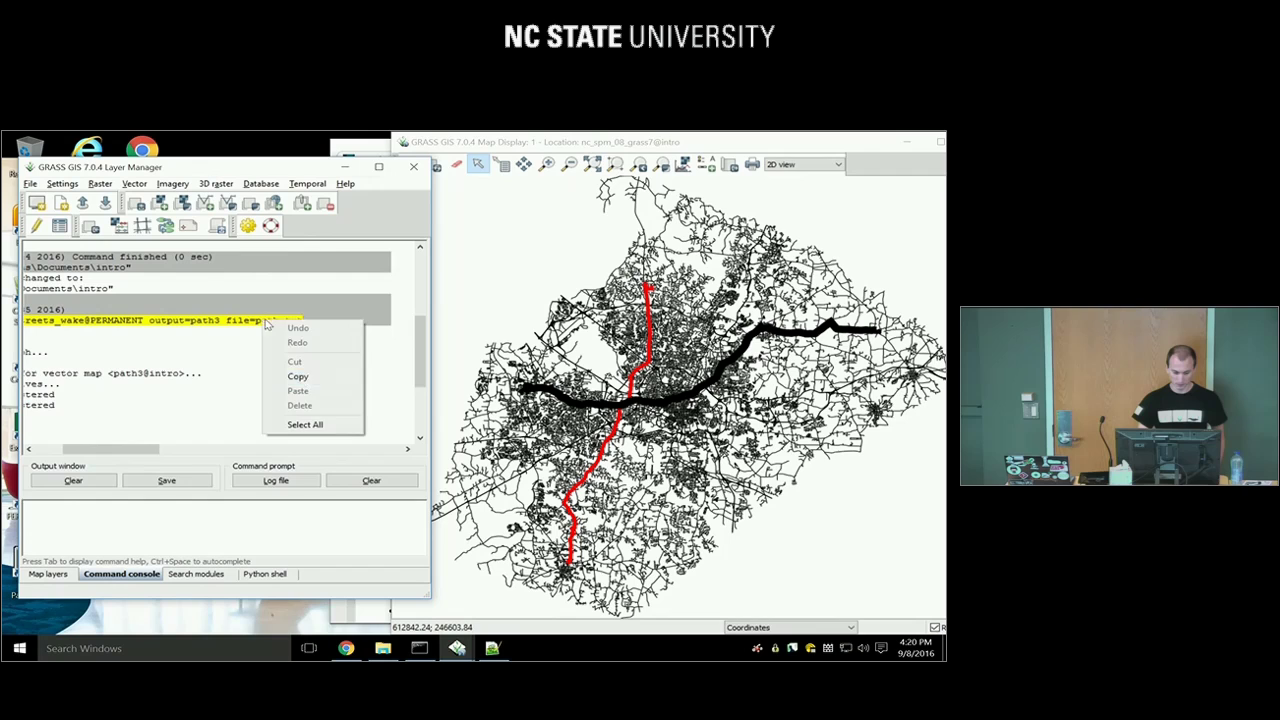
left_click(298, 376)
Switch to Notepad++ and paste the copied v.net.path command into path.txt, one blank line below the coordinates
left_click(505, 651)
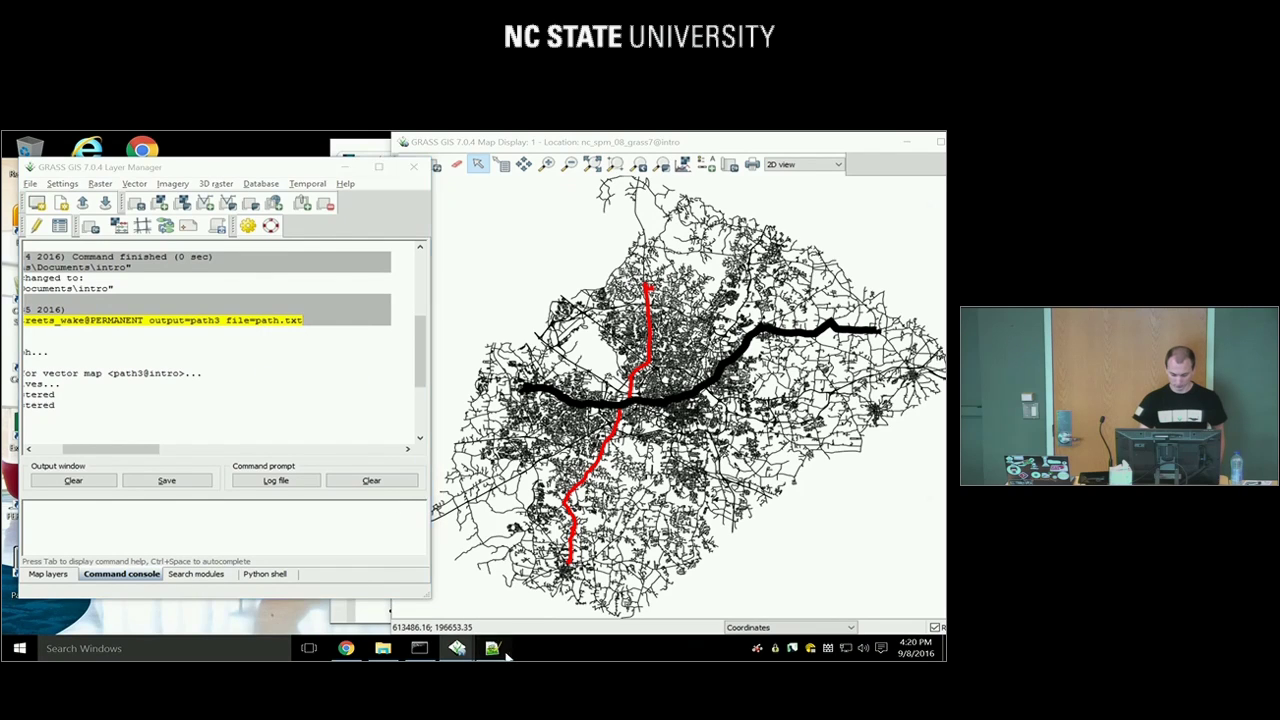
key("Return")
key("Return")
key("ctrl+v")
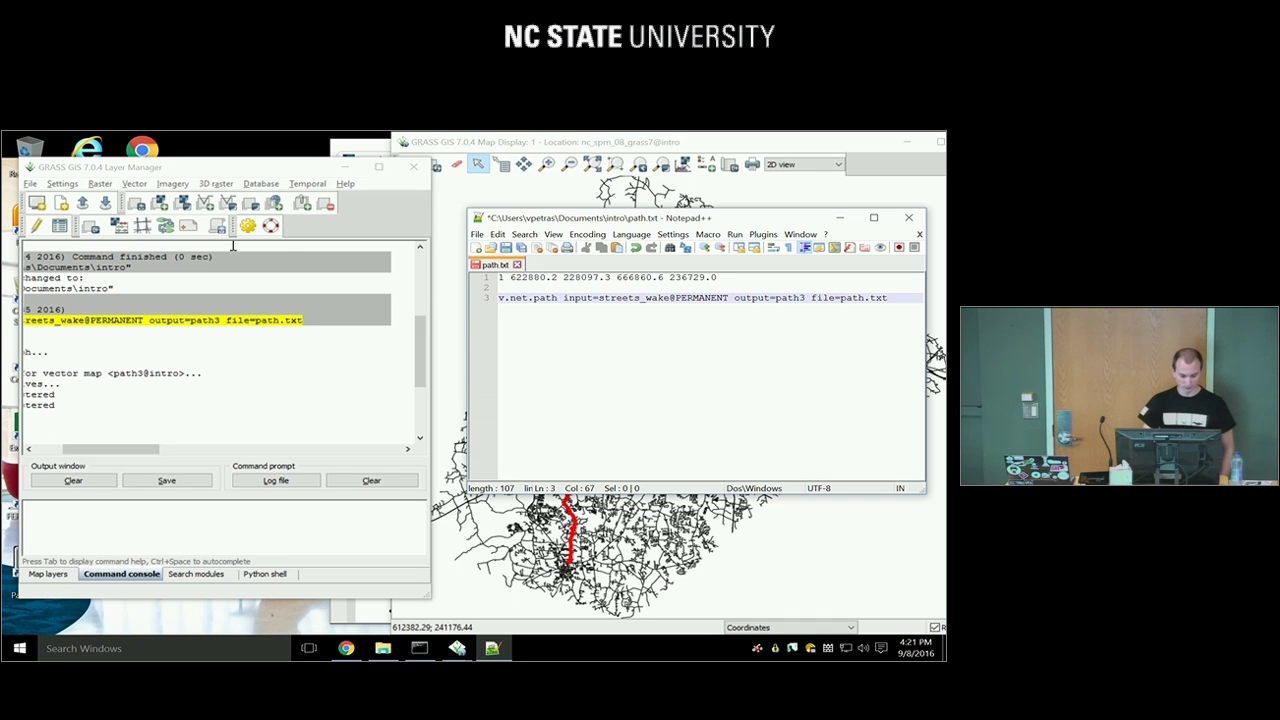
Open the Graphical Modeler and add the r.slope.aspect command to the empty model
left_click(167, 229)
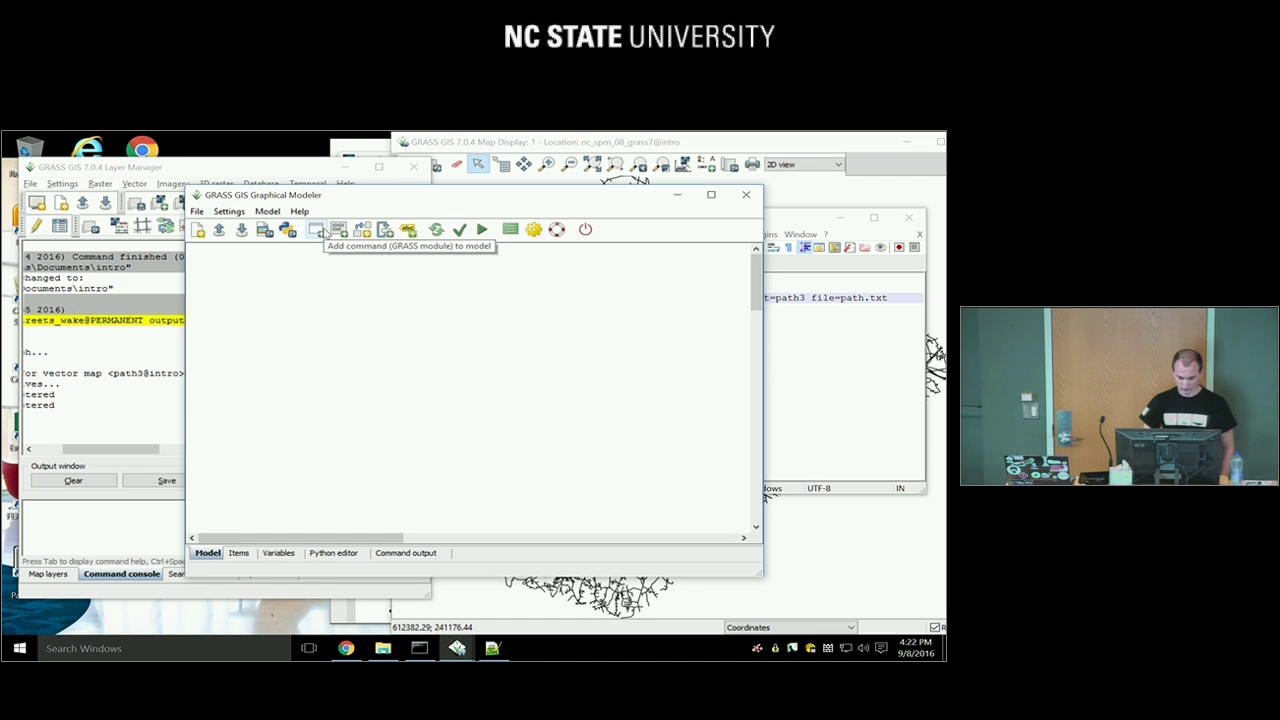
left_click(324, 232)
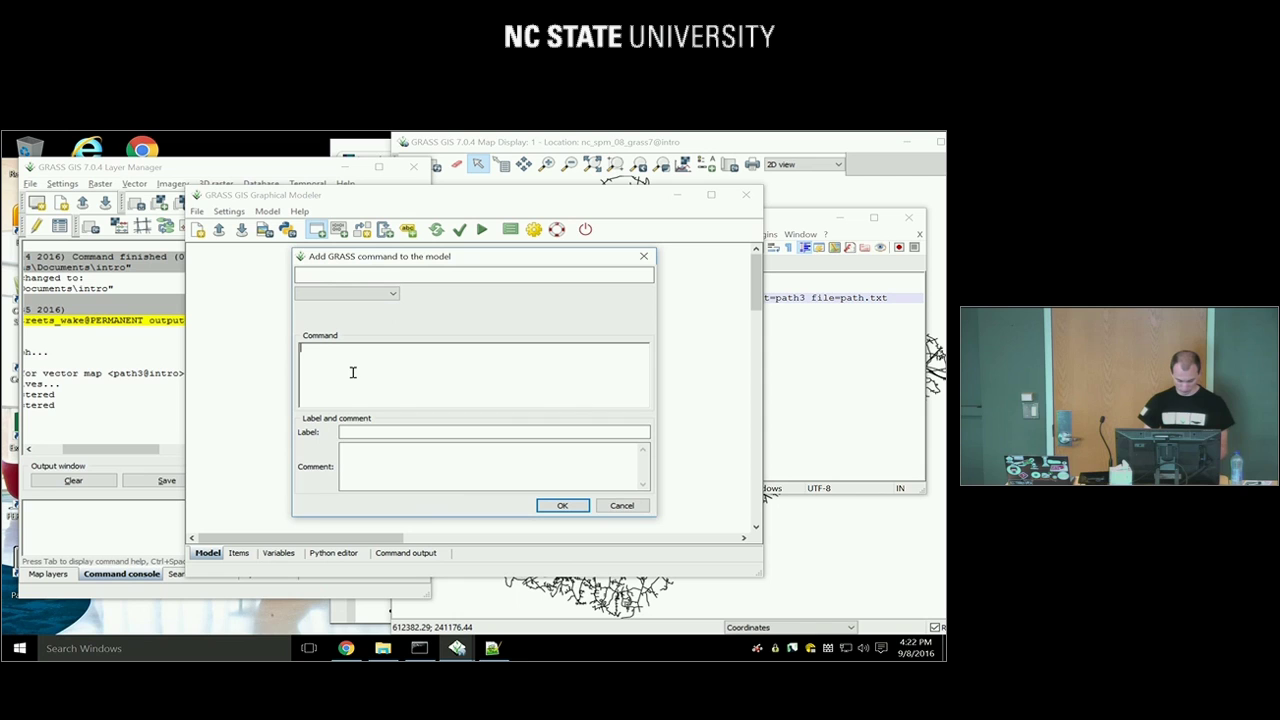
type("r.sl")
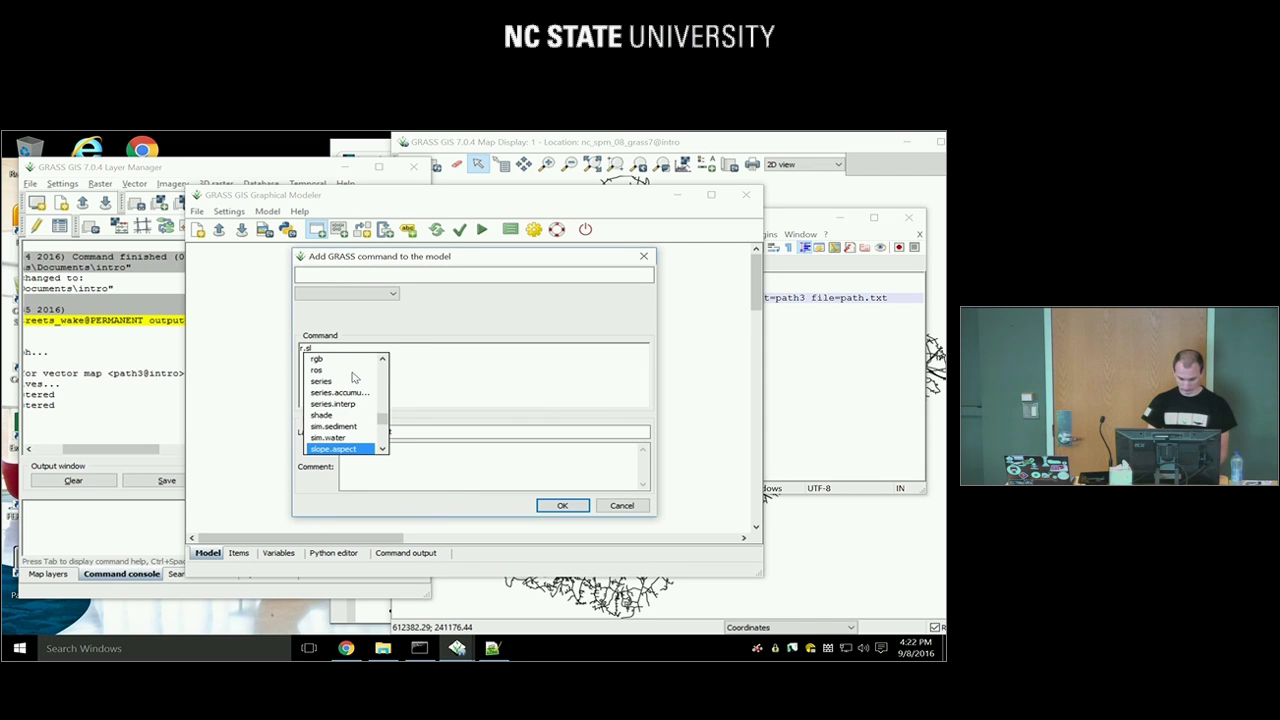
key("Return")
left_click(562, 505)
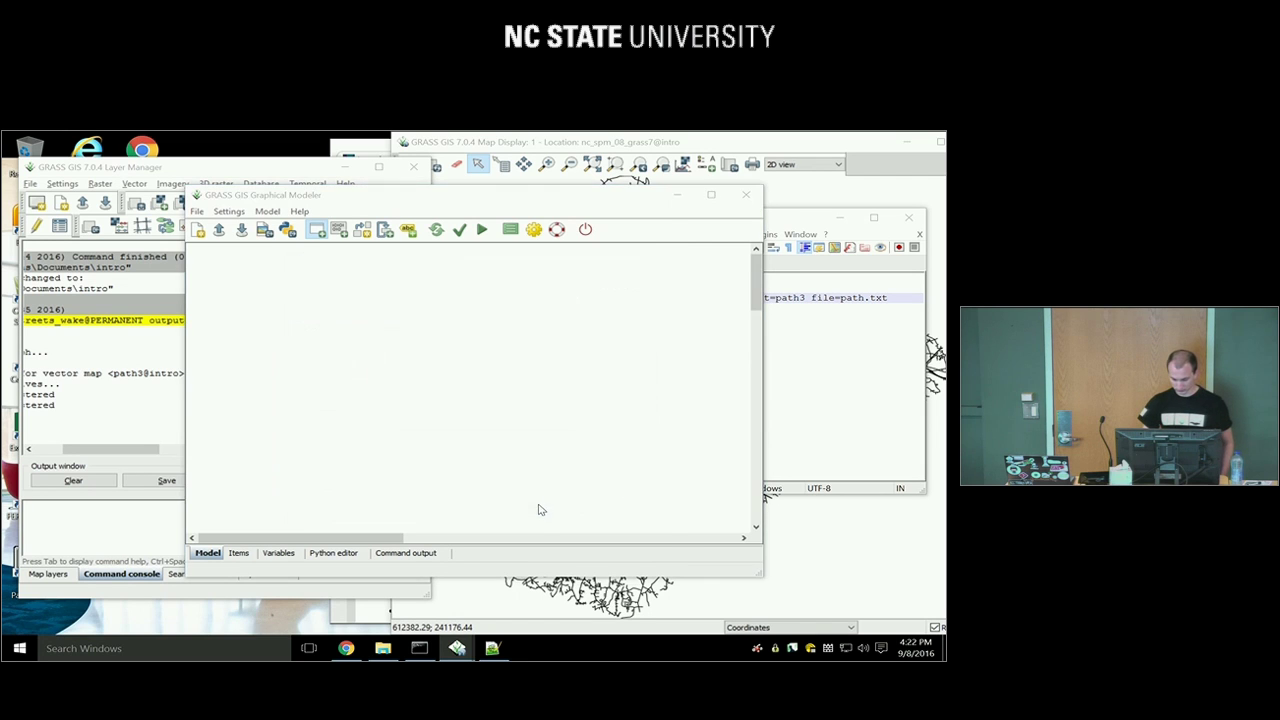
Set the input elevation raster map of r.slope.aspect to elevation and accept the module's parameters
left_click(571, 303)
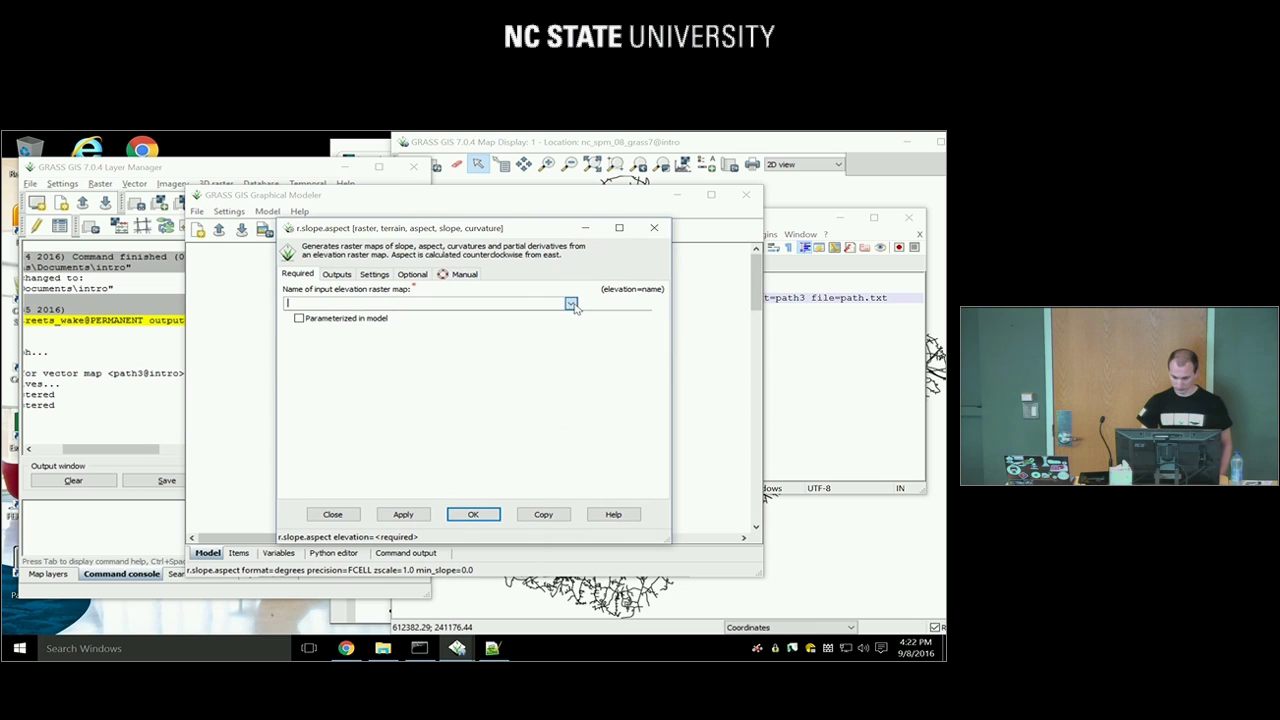
left_click(336, 304)
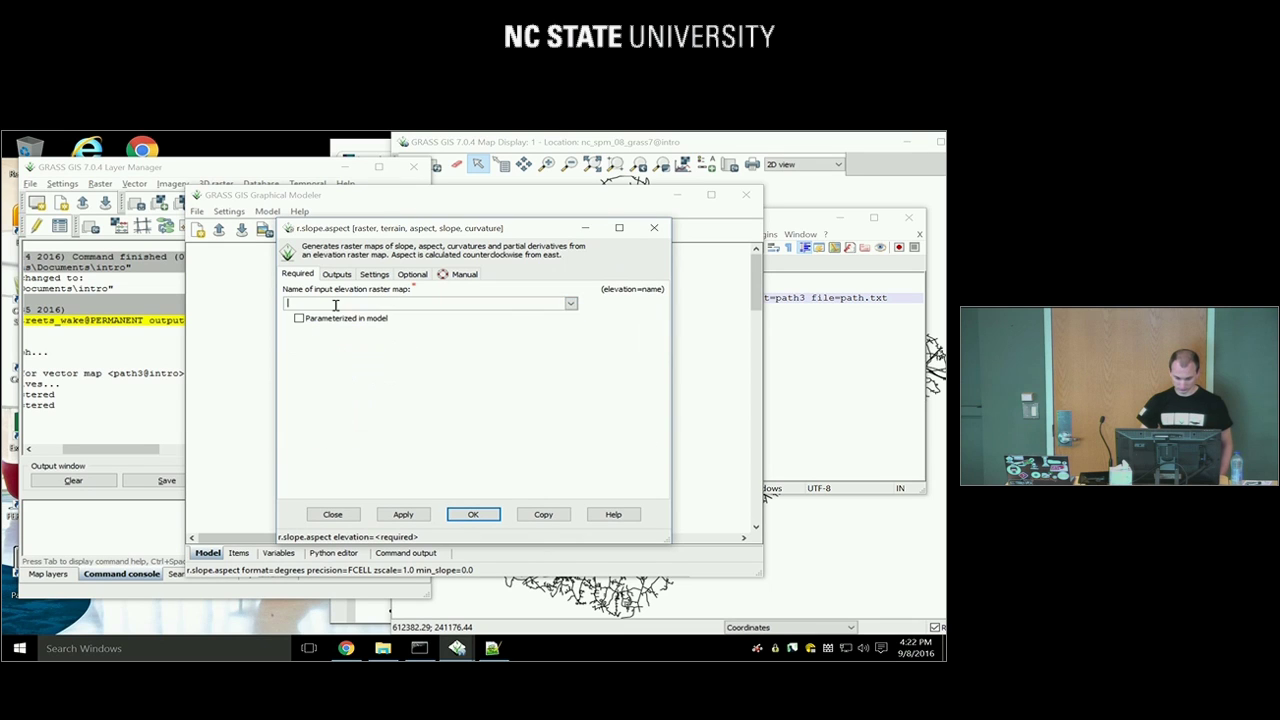
type("elevatio")
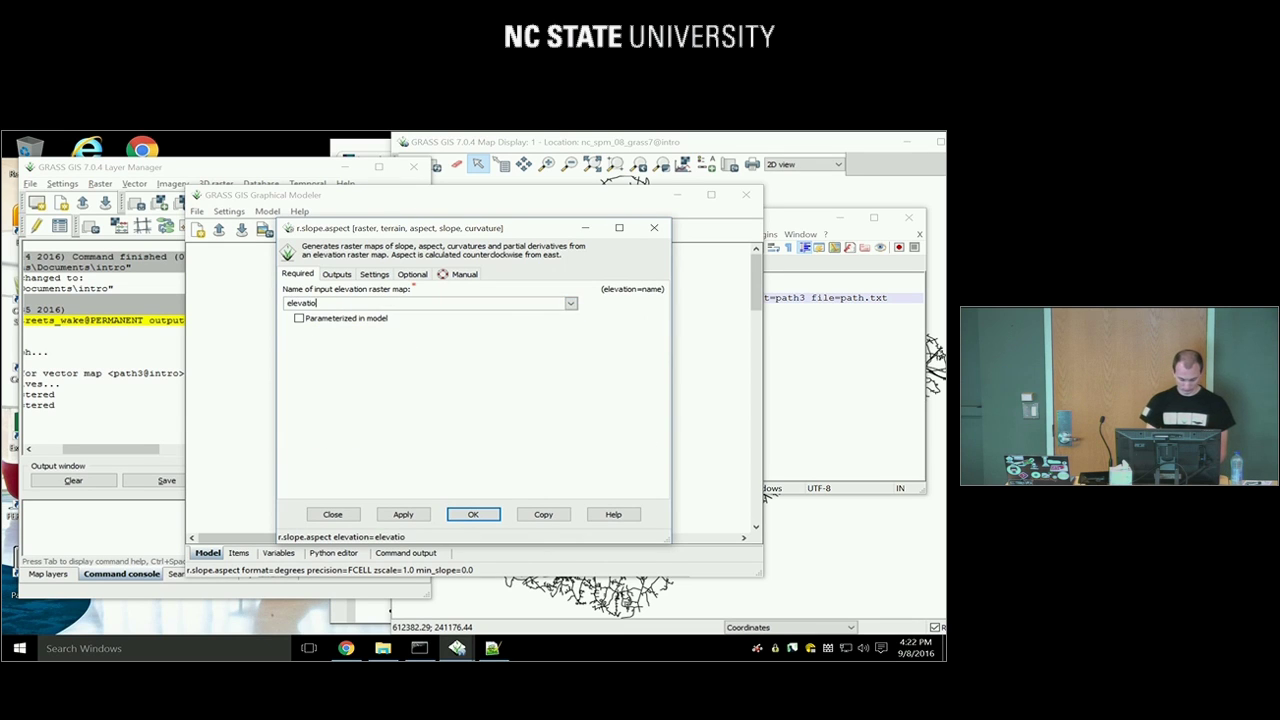
type("n")
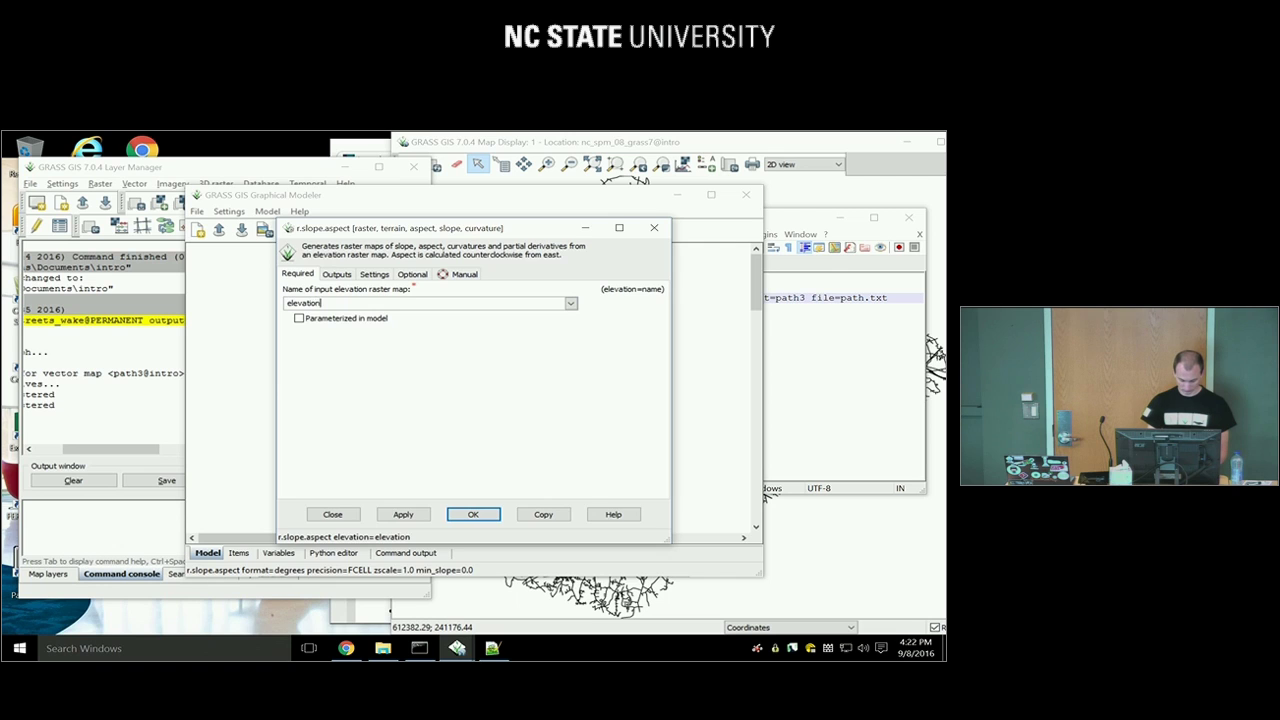
key("Return")
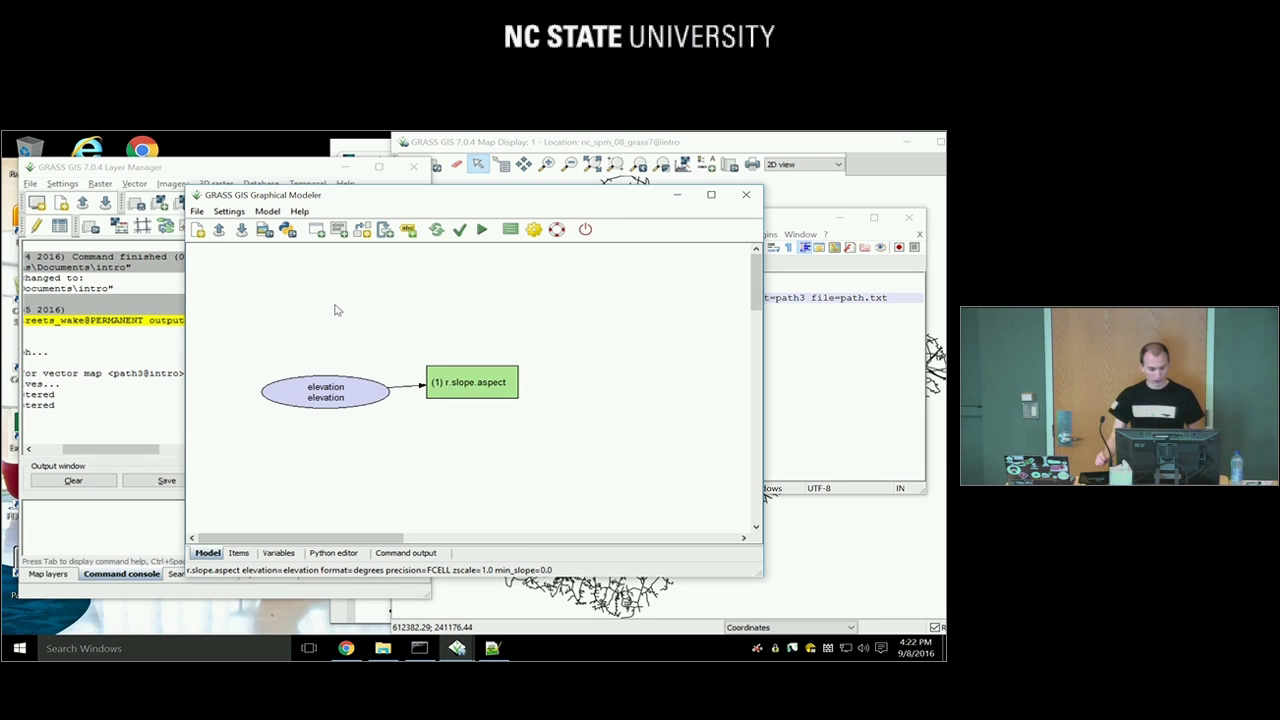
Bring the Layer Manager in front of the Graphical Modeler and reposition its window
left_click(143, 177)
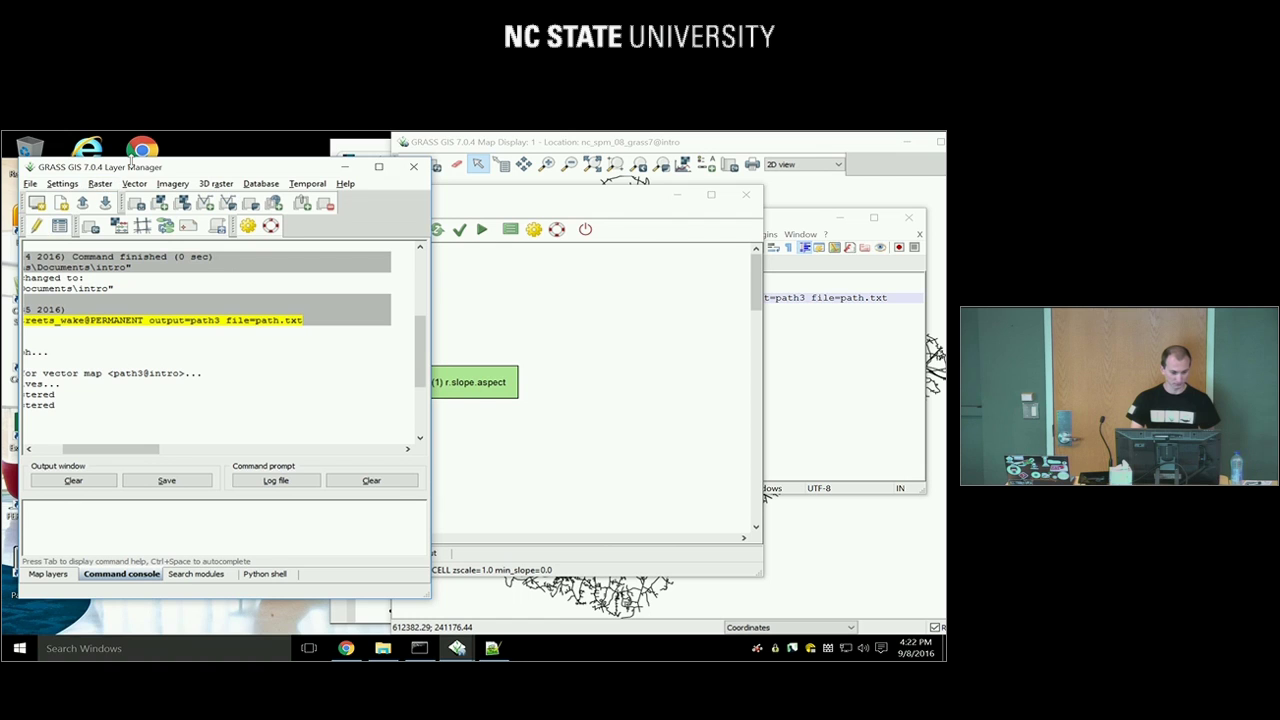
mouse_move(131, 160)
left_mouse_down()
mouse_move(108, 136)
mouse_move(131, 153)
left_mouse_up()
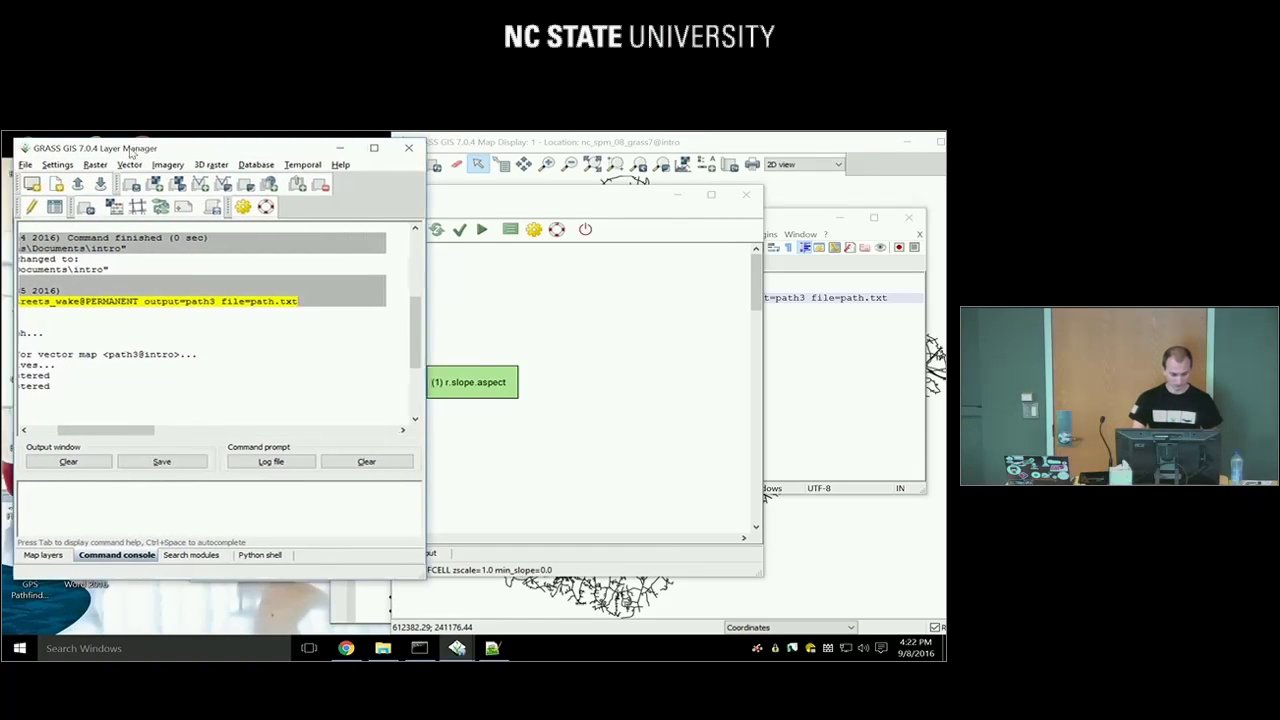